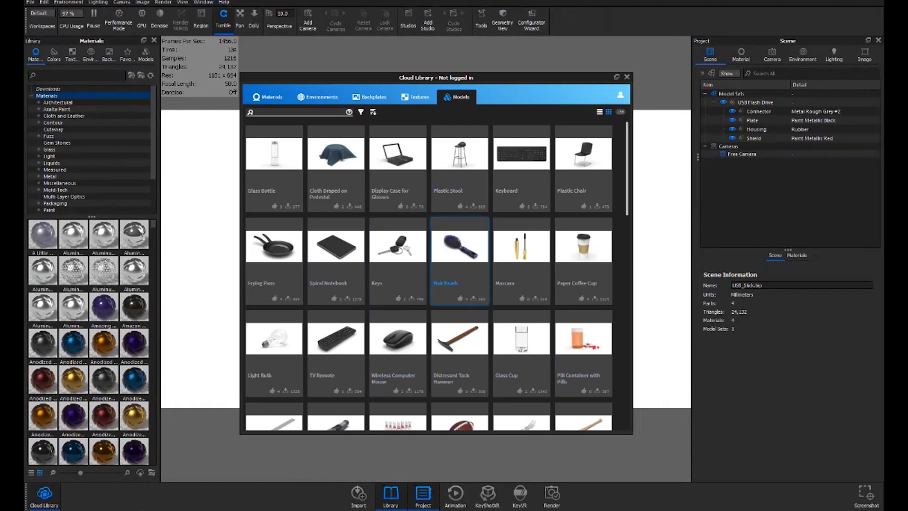
Step: View the details of the Hair Brush model in the Cloud Library and close the library
click(460, 246)
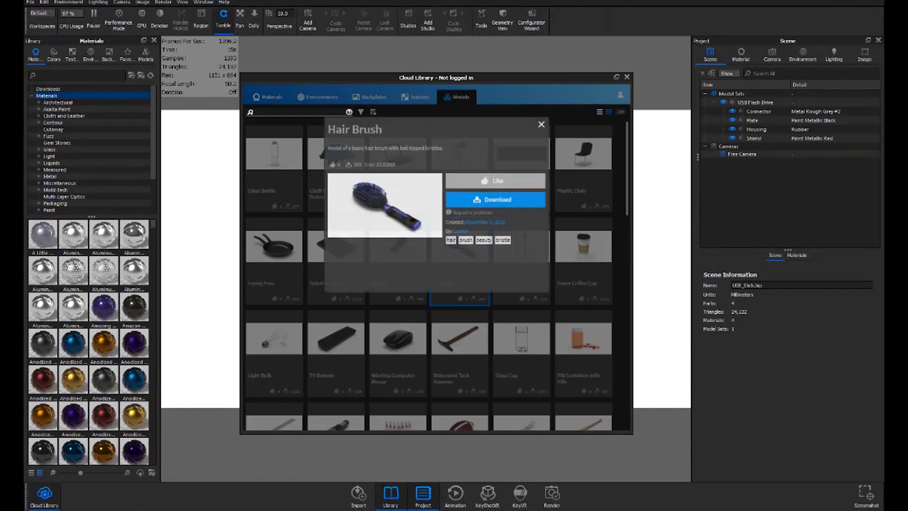
key(Escape)
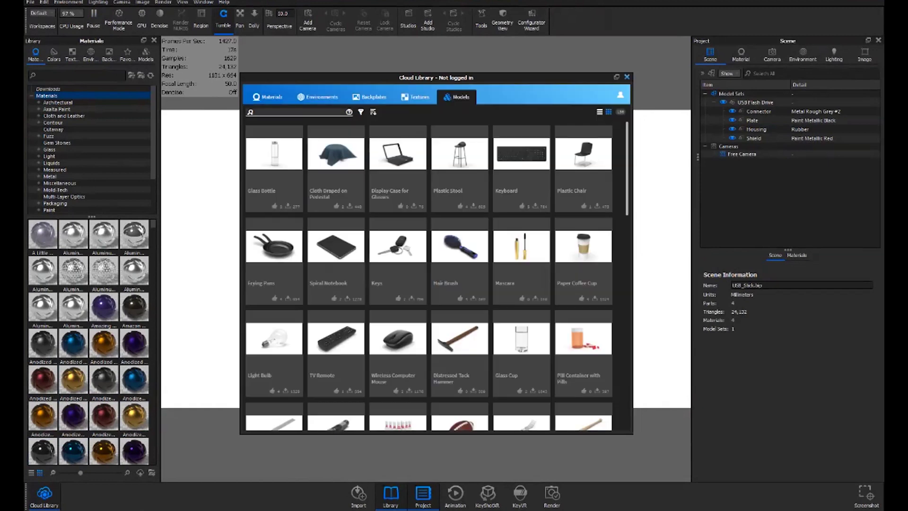
key(Escape)
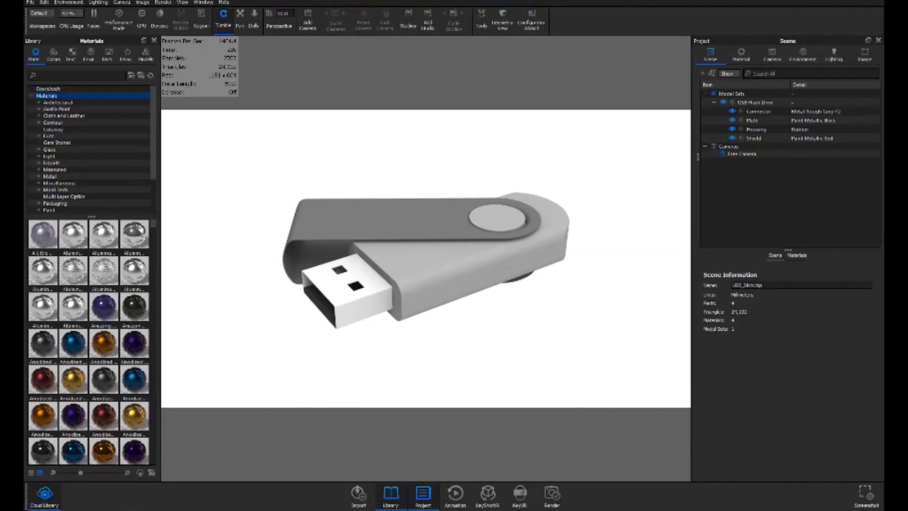
Step: Review the part options for the USB drive's swivel cover and the available geometry, material and camera tools
key(shift+p)
click(481, 19)
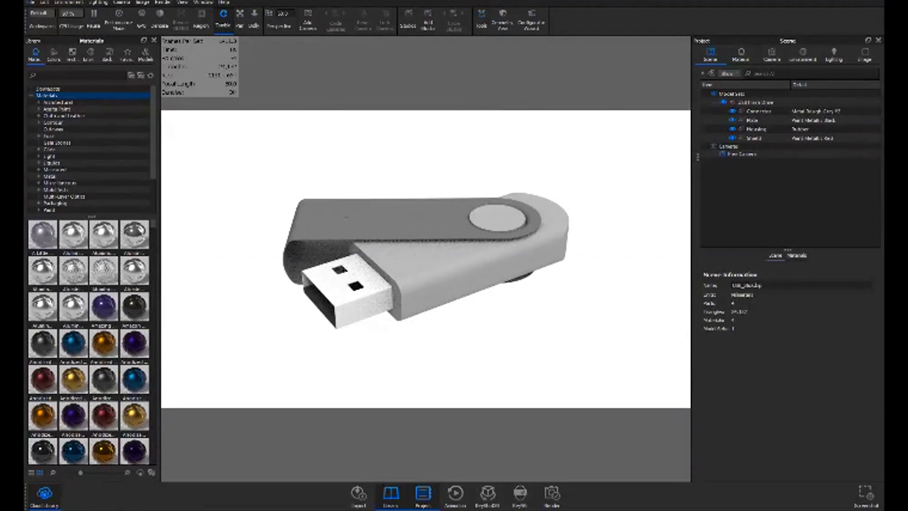
right_click(422, 222)
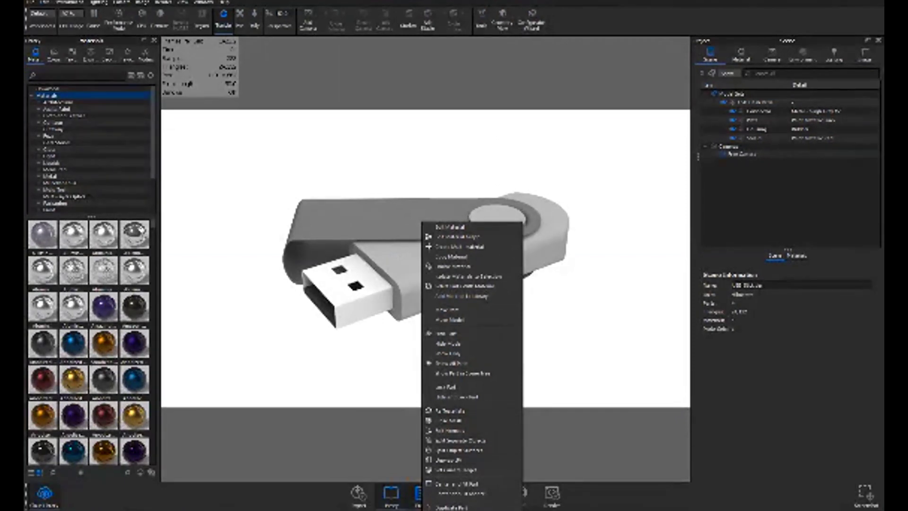
key(Escape)
click(480, 21)
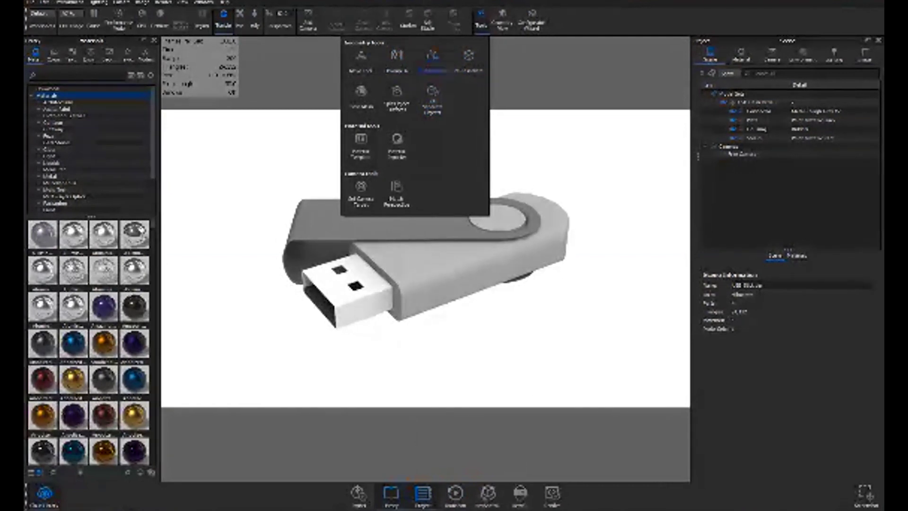
click(432, 61)
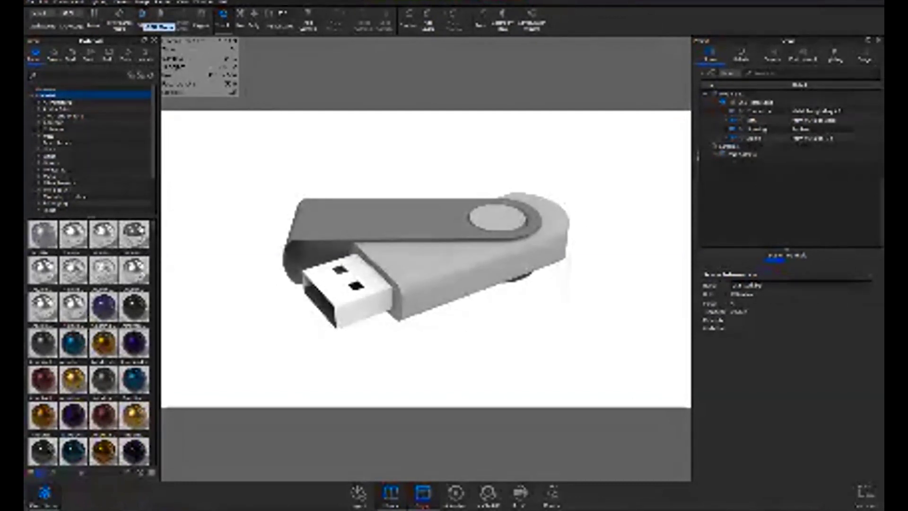
Step: Switch real-time rendering to GPU mode and save the current layout as a new personally named workspace
click(159, 26)
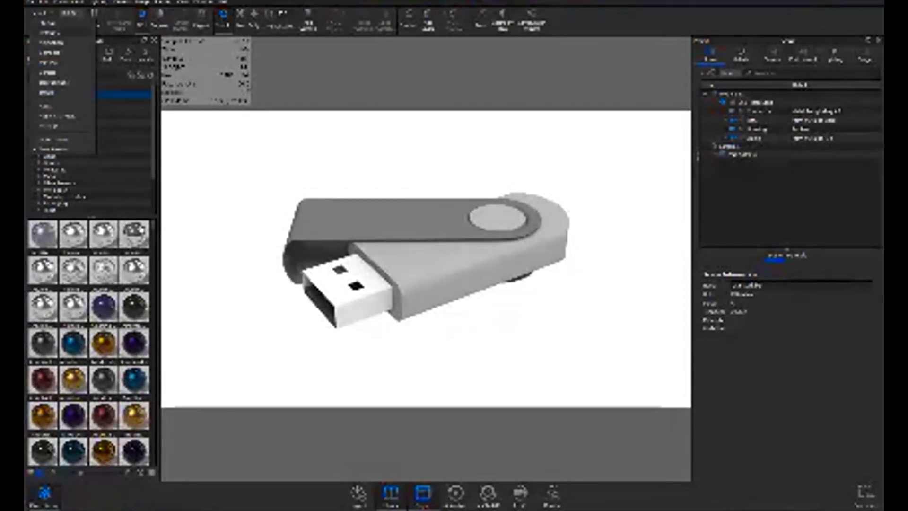
key(Escape)
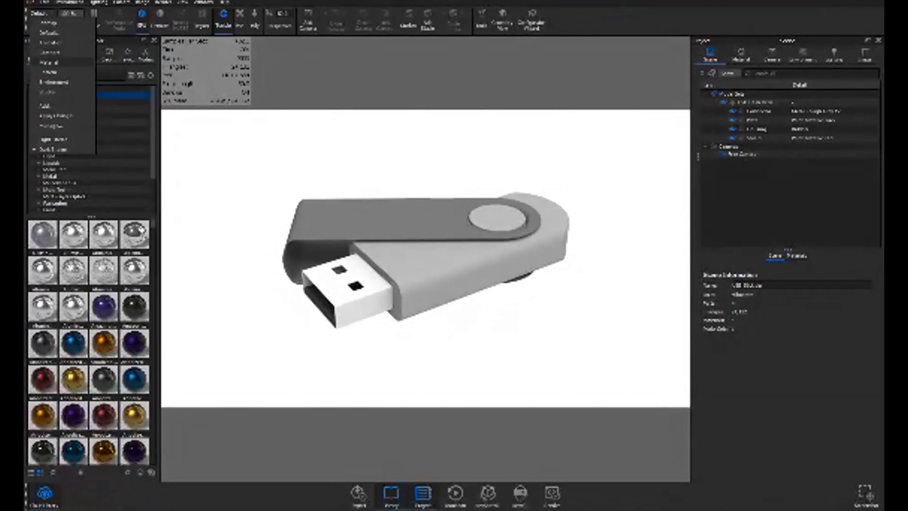
click(45, 106)
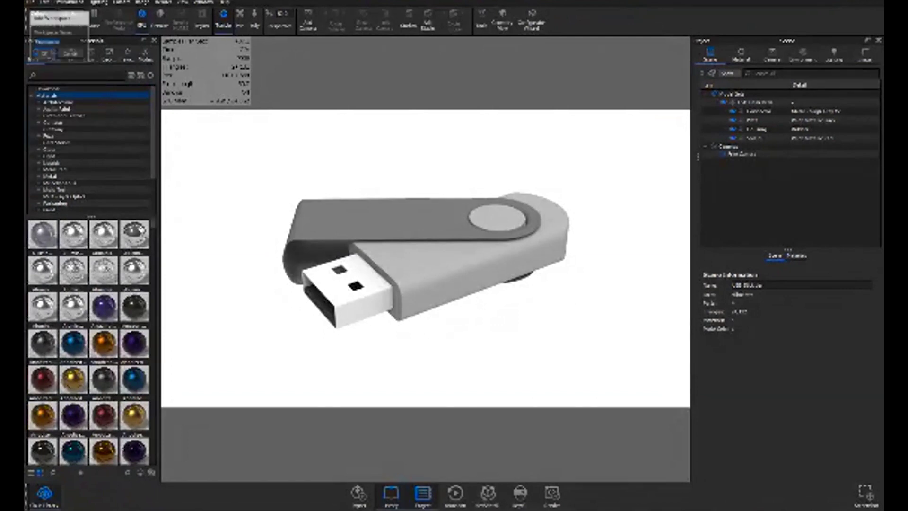
drag(57, 17, 190, 106)
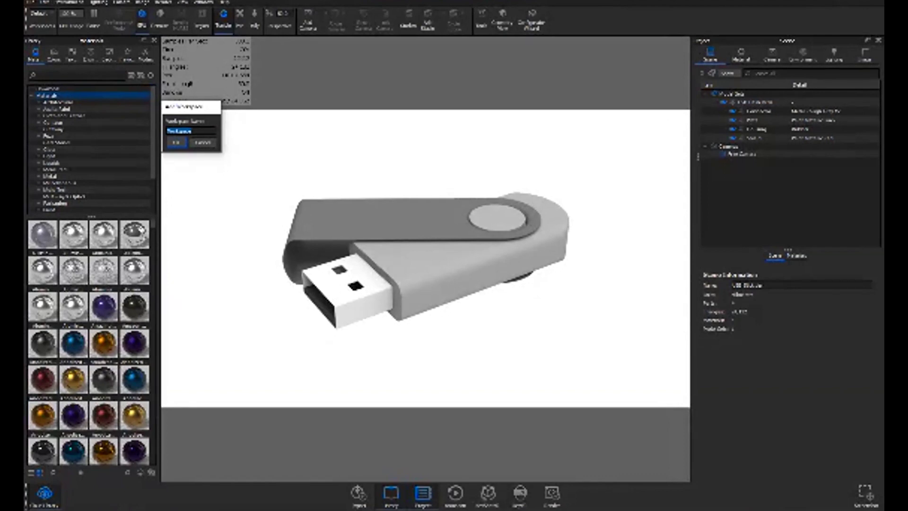
text(Ed View)
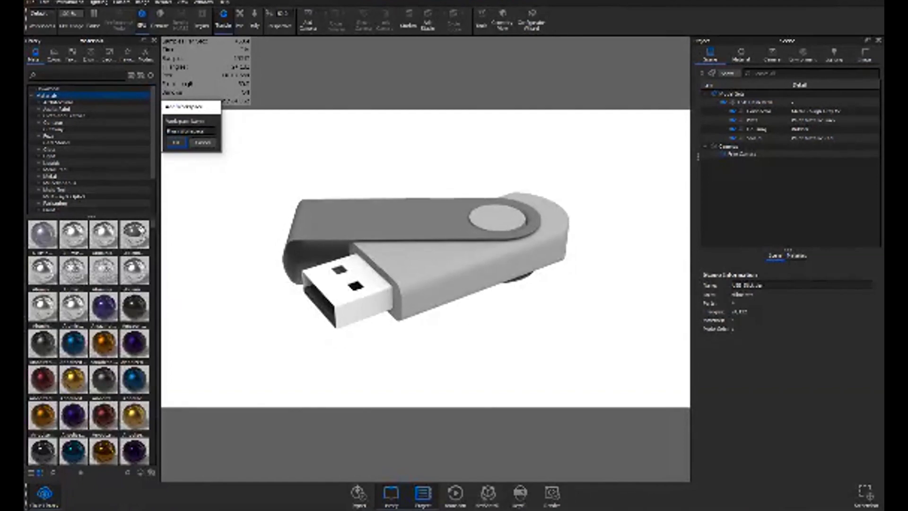
click(176, 142)
click(47, 12)
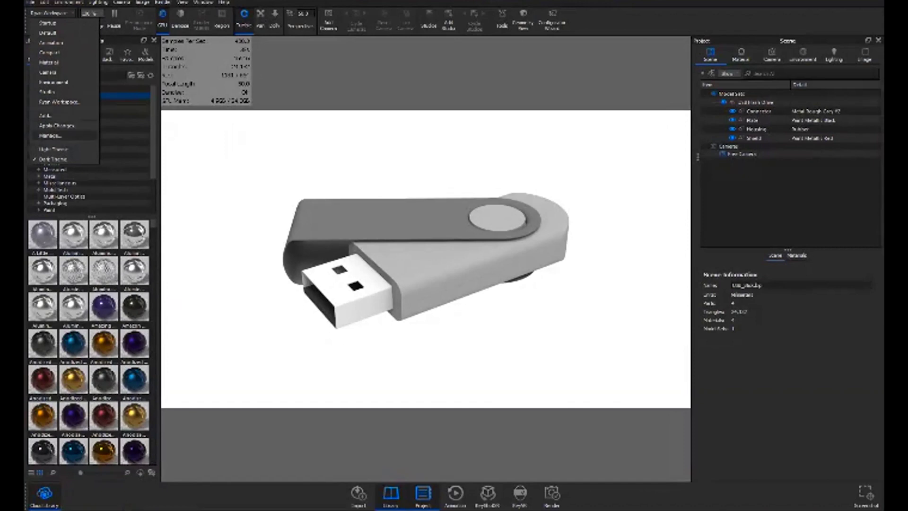
key(Escape)
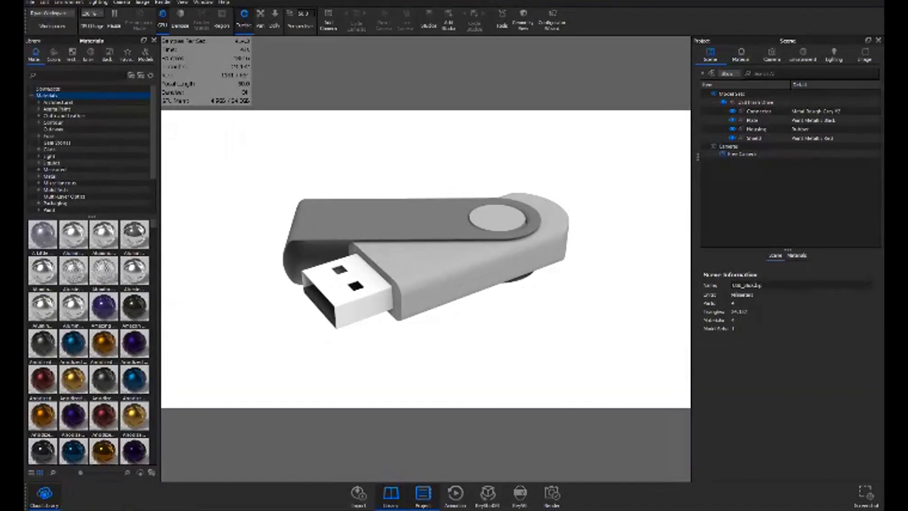
Step: Undock the Library panel and dock it back in its original place
drag(33, 41, 28, 152)
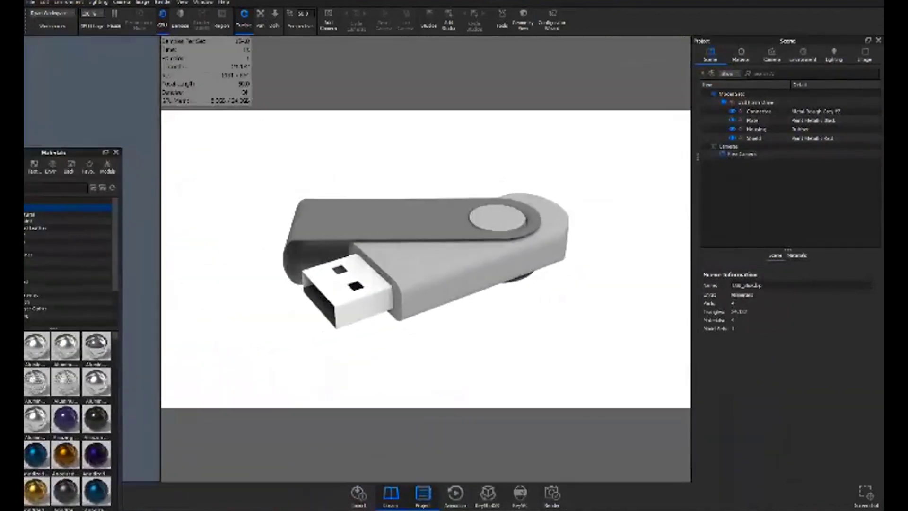
drag(91, 40, 43, 177)
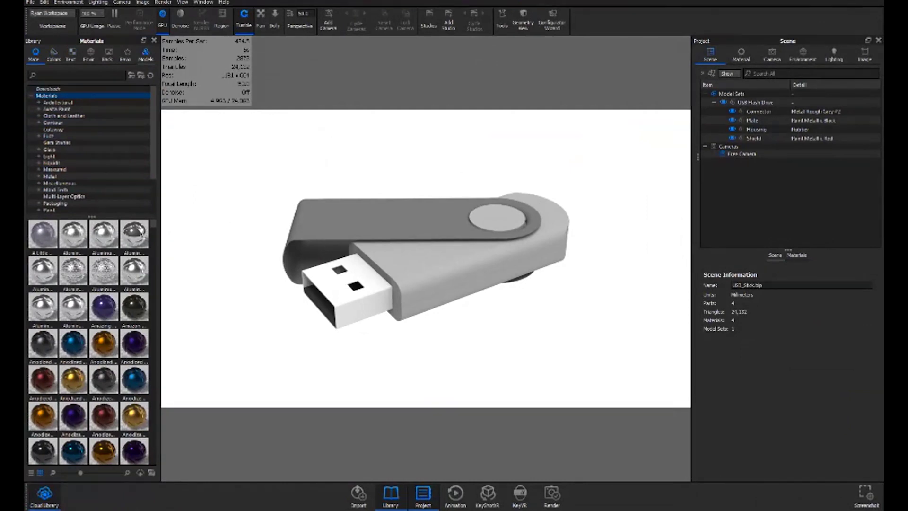
Step: Browse the Models library's Backdrops and Geometry folders and show all of its models together
click(146, 53)
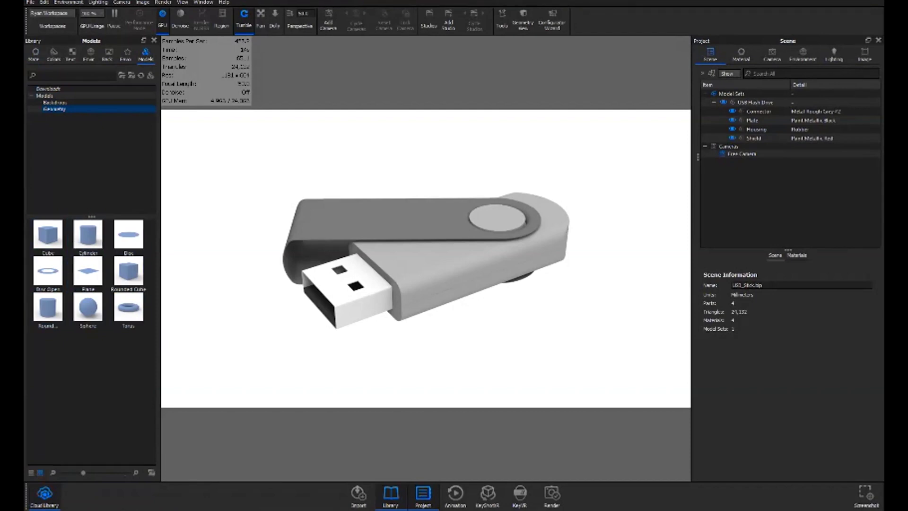
click(55, 102)
click(55, 109)
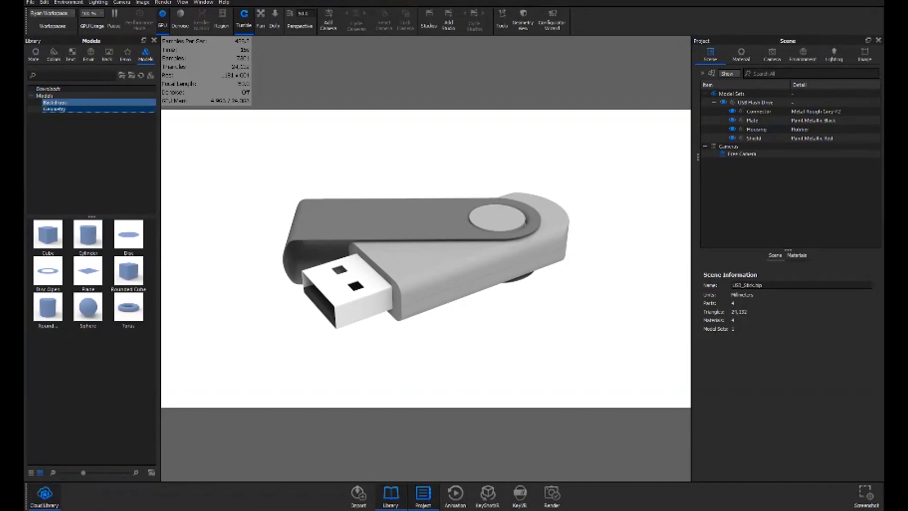
click(54, 102)
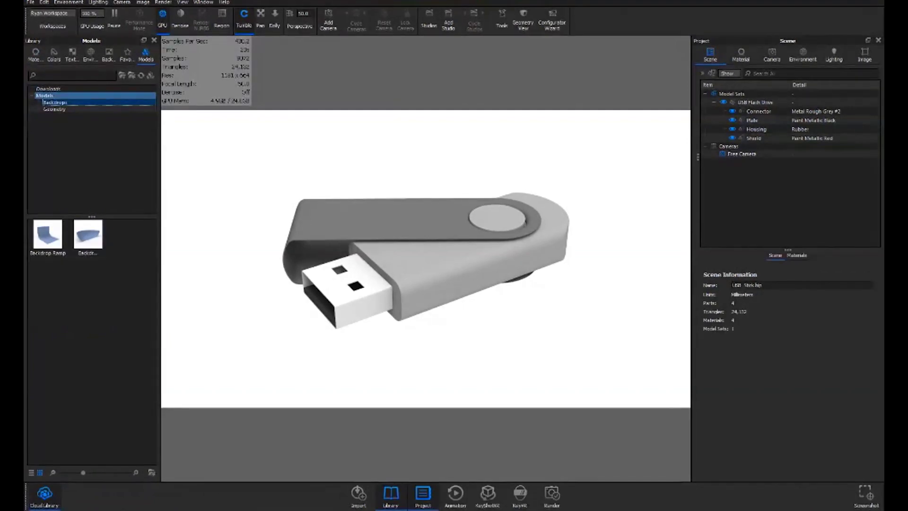
click(44, 95)
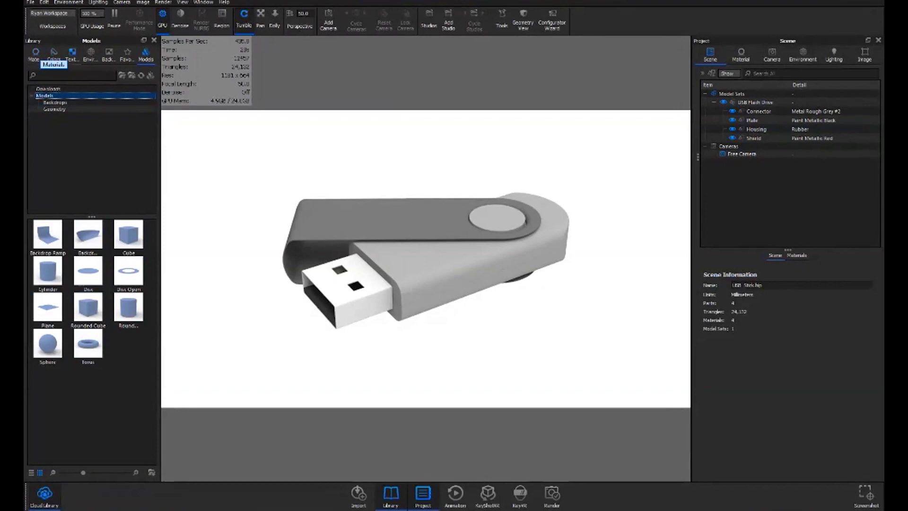
Step: Return to the Materials library, show its materials in list view and preview the Aluminum Brushed material
click(35, 53)
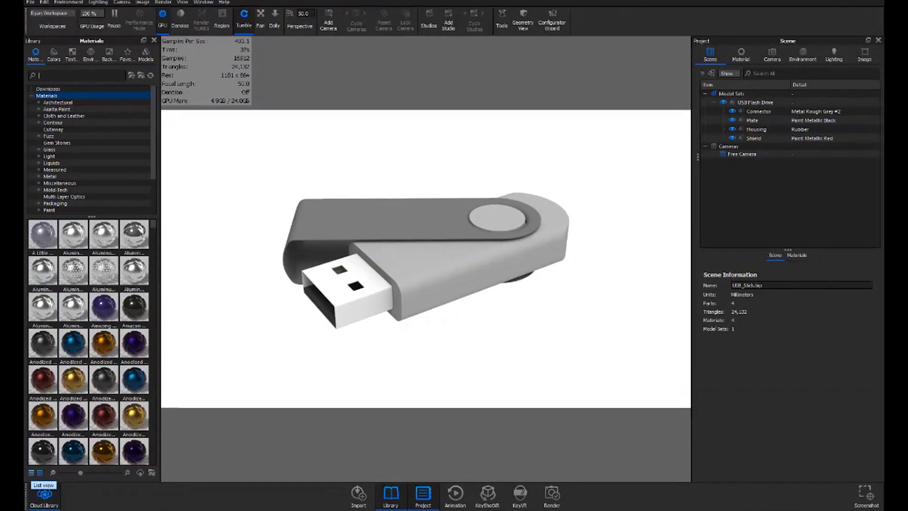
mouse_move(104, 307)
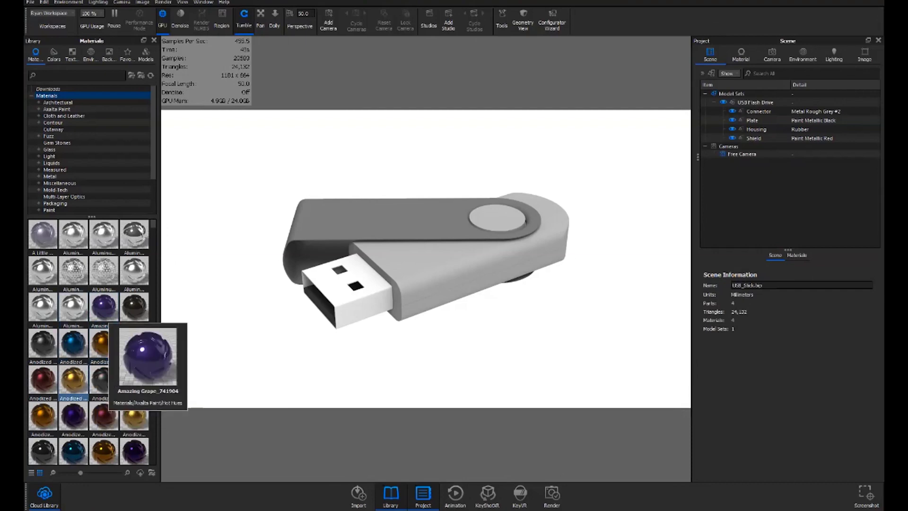
click(31, 472)
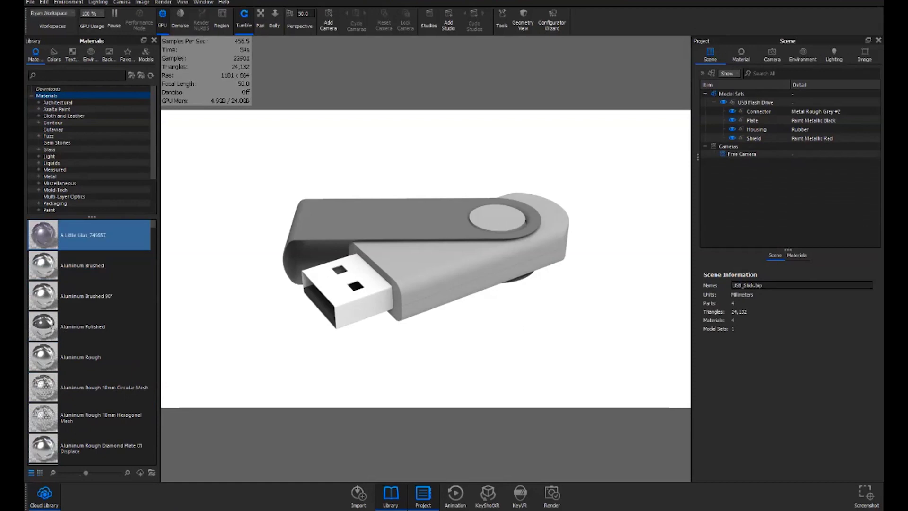
mouse_move(89, 237)
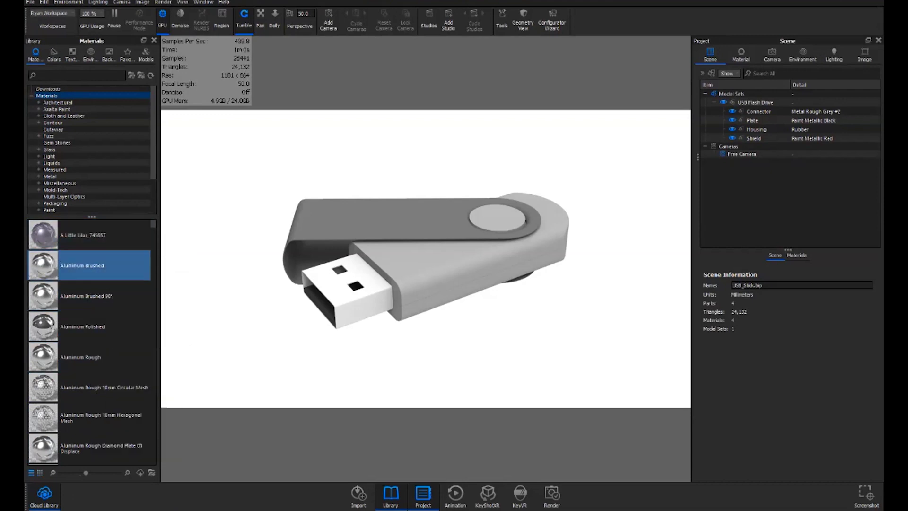
mouse_move(113, 272)
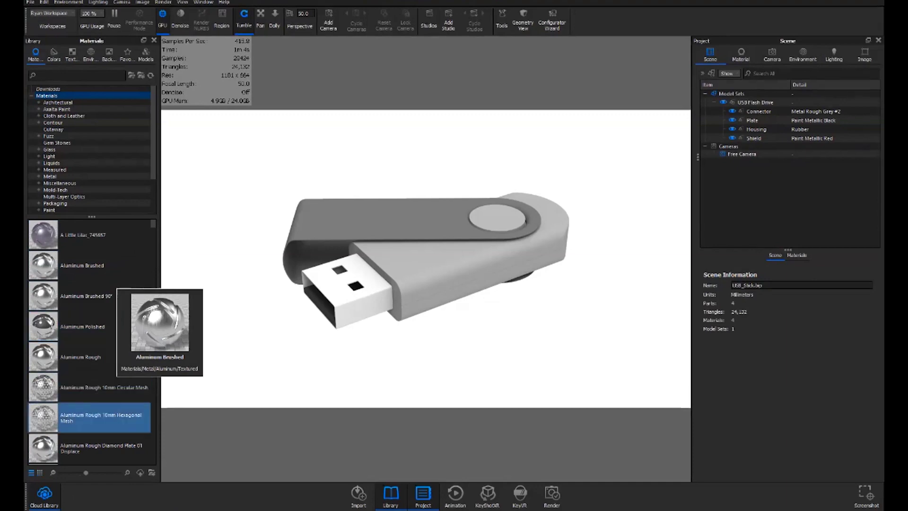
Step: Browse the models in the Cloud Library down to the sports and household items and close the library
click(44, 494)
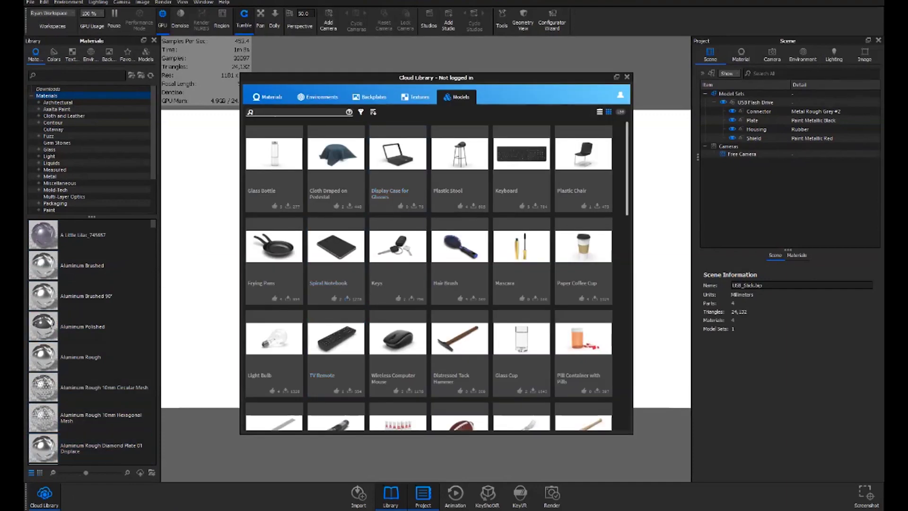
scroll(432, 237, down, 2)
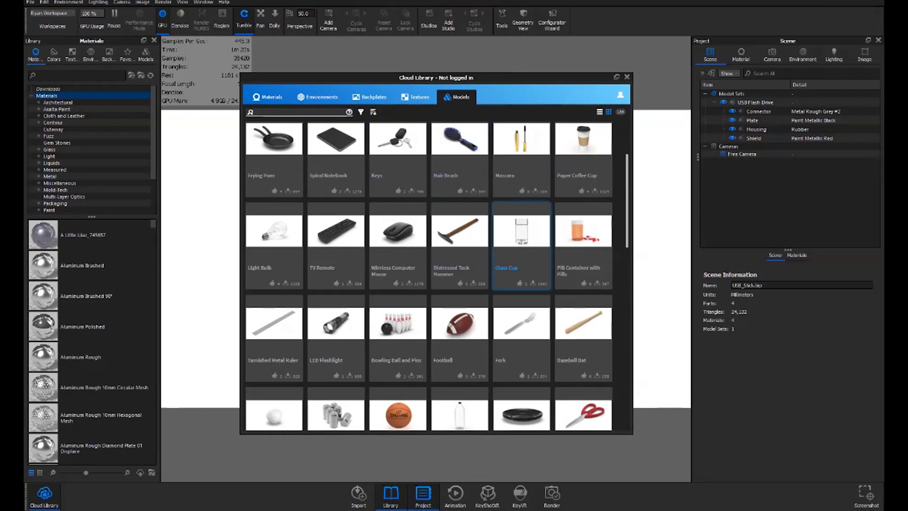
scroll(521, 222, down, 1)
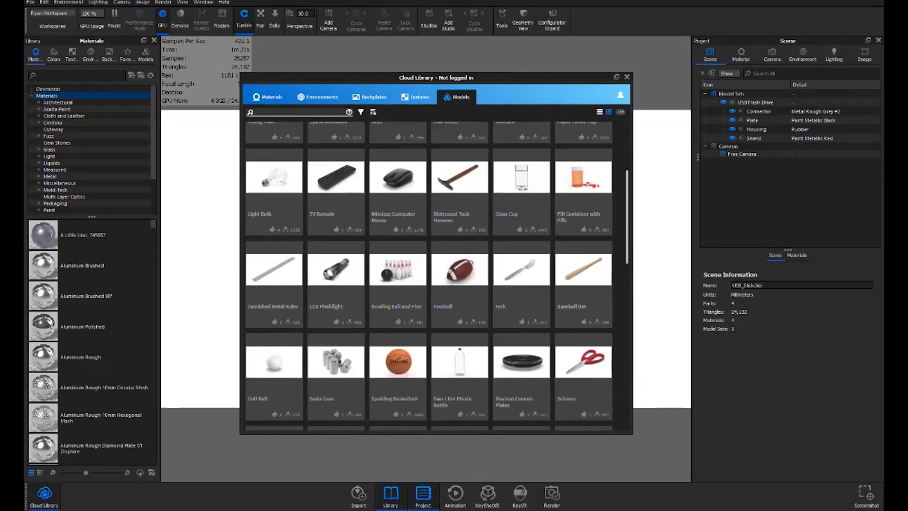
click(459, 274)
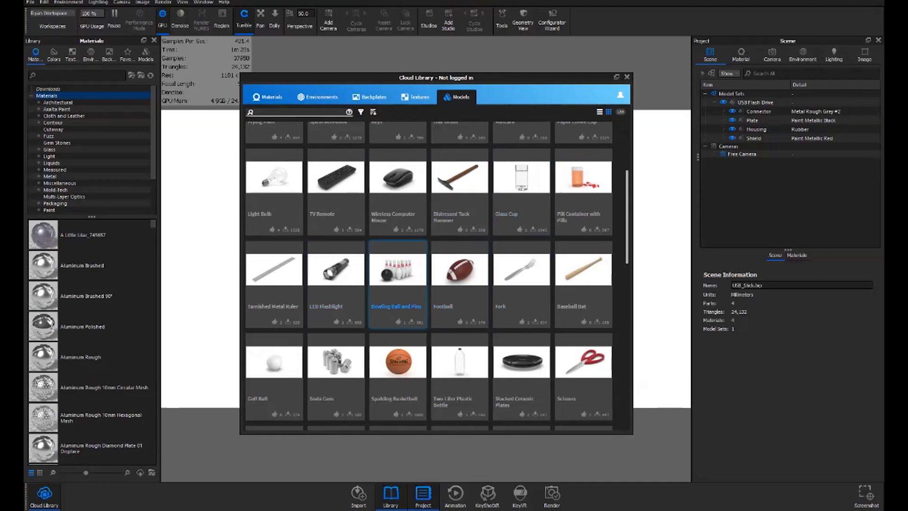
click(459, 284)
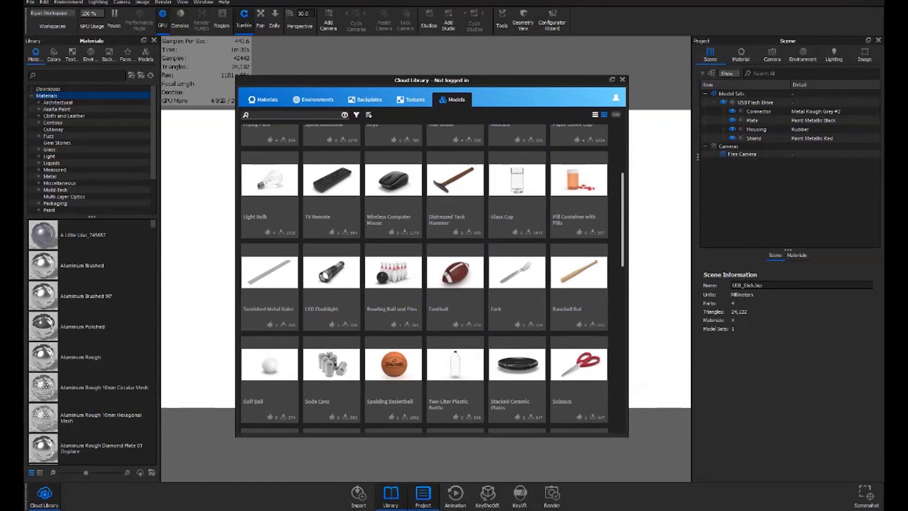
key(Escape)
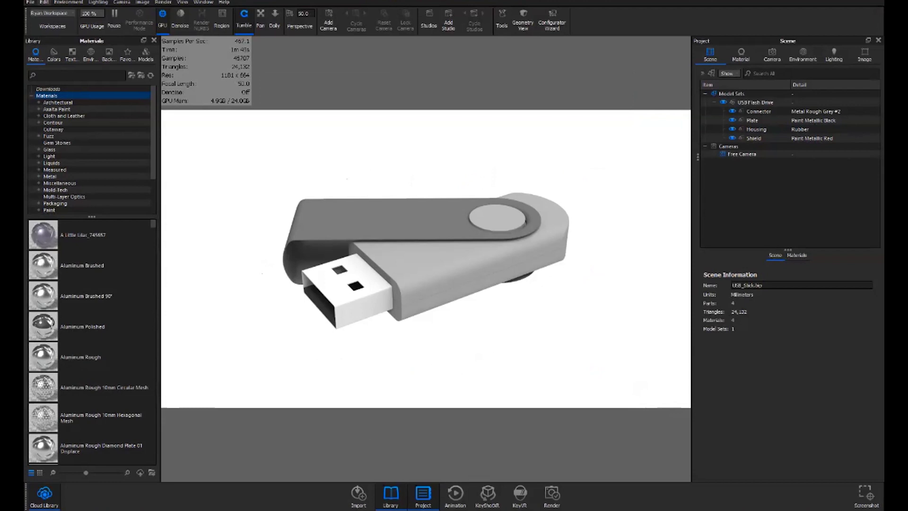
Step: Open the application preferences at the Interface settings
key(alt+e)
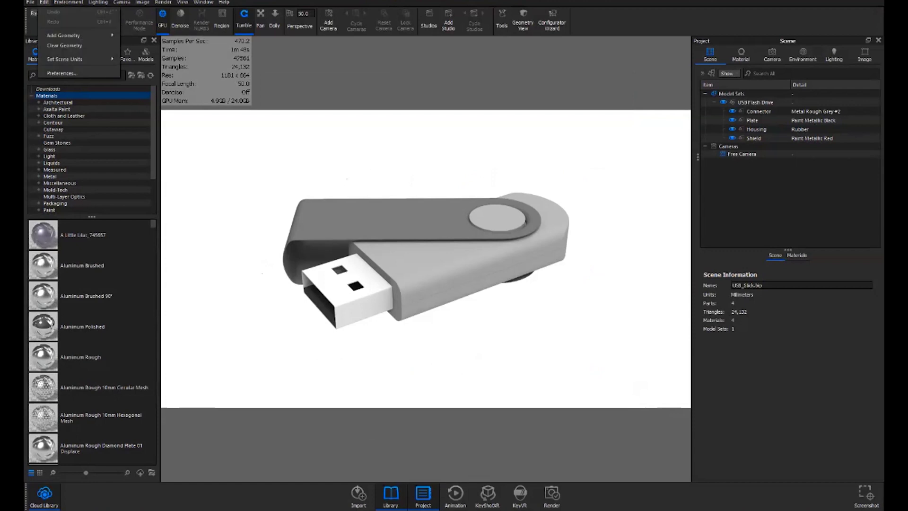
key(Left)
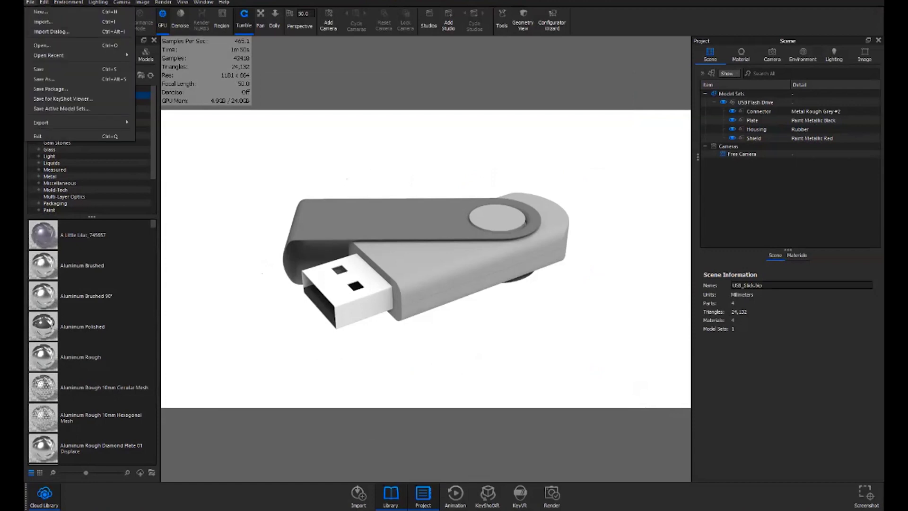
key(Right)
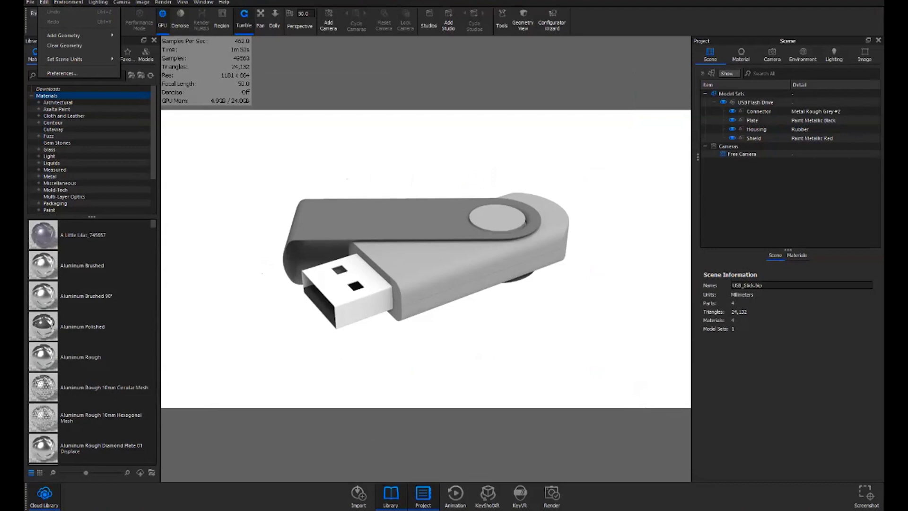
key(Up)
key(Return)
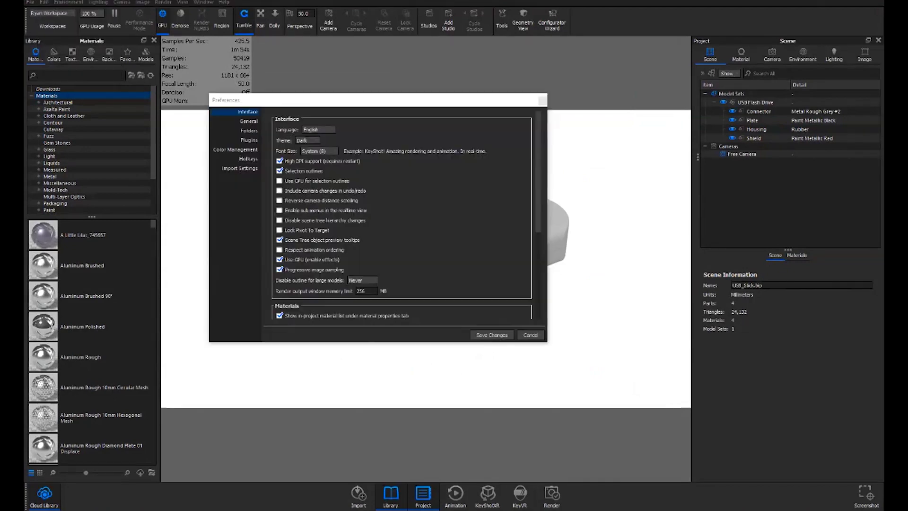
Step: Review the Interface preferences down to the materials, log and 3D mouse settings
drag(364, 100, 399, 106)
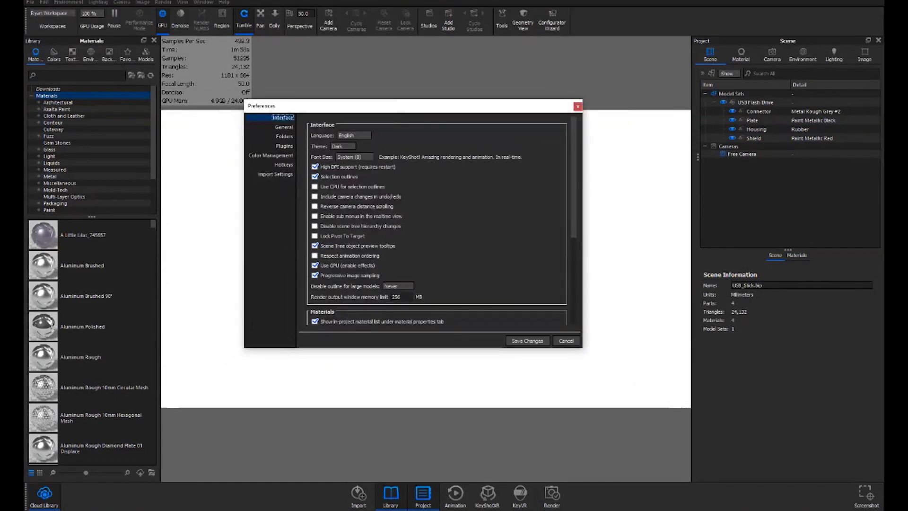
scroll(438, 220, down, 4)
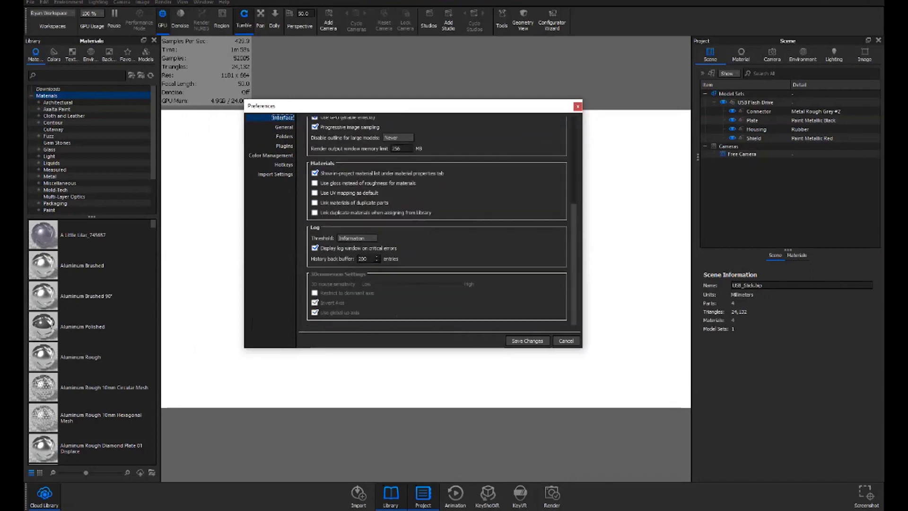
scroll(438, 220, up, 4)
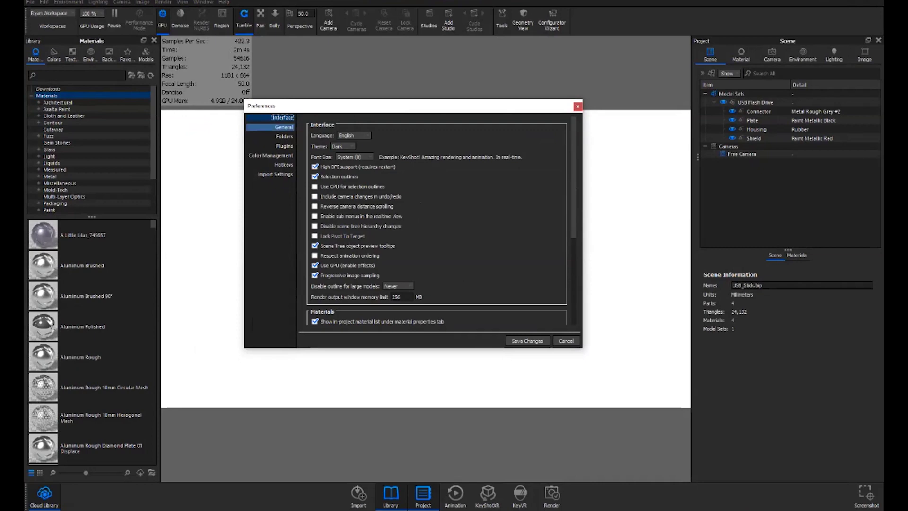
Step: In the General preferences, keep the PNG screenshot format, turn off saving a camera with each screenshot, and discard the changes
click(283, 127)
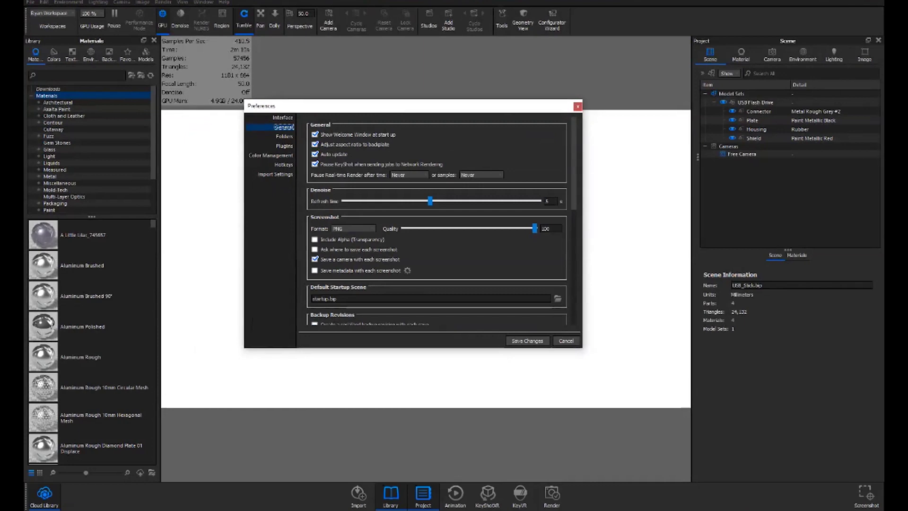
click(354, 228)
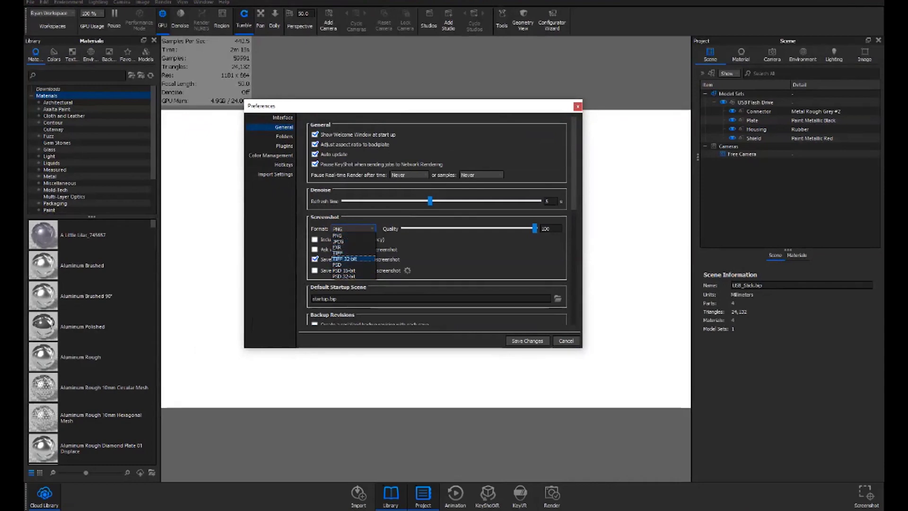
click(354, 235)
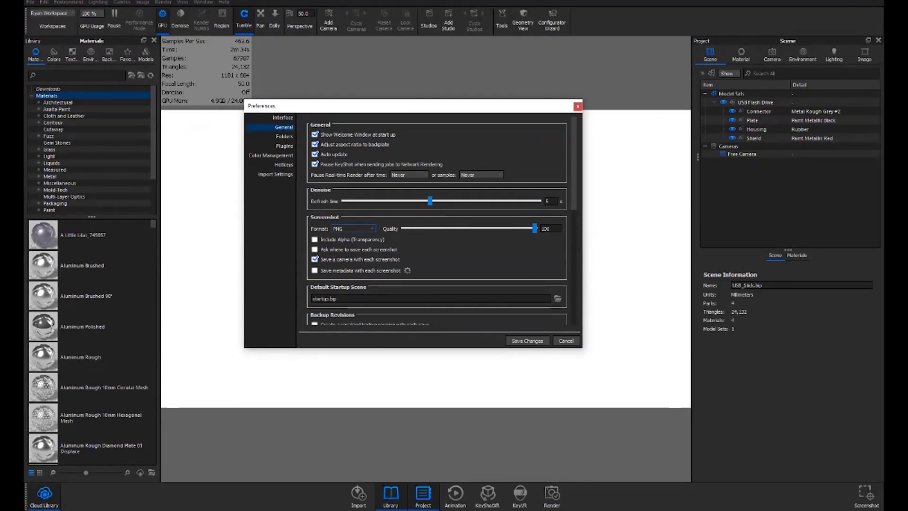
click(315, 259)
scroll(438, 222, down, 1)
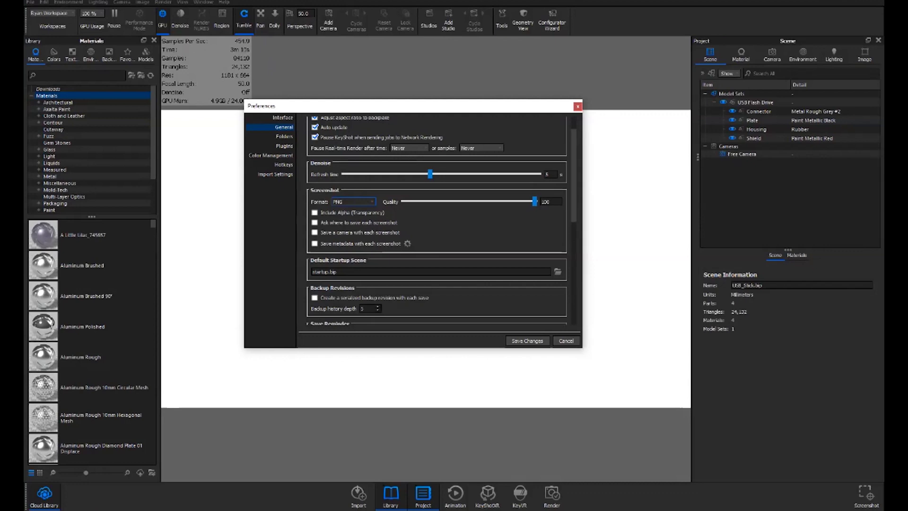
click(566, 340)
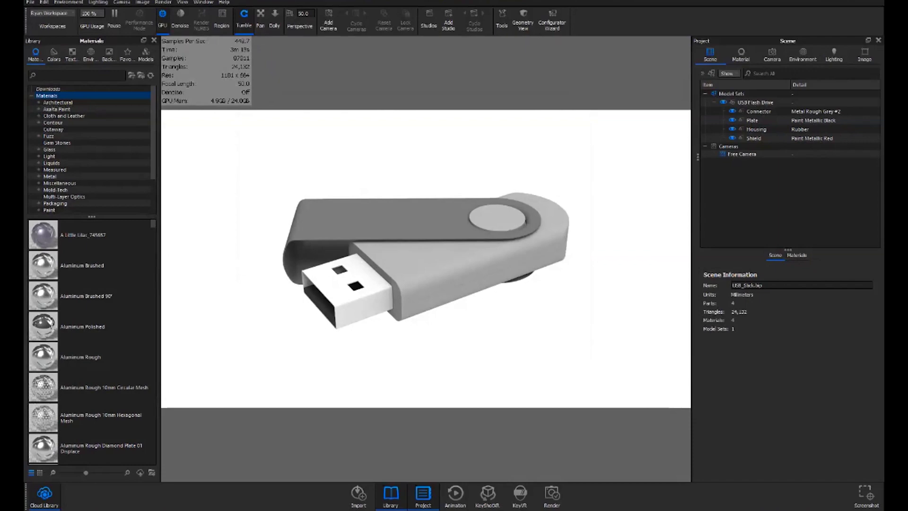
Step: Show the hotkeys overview beside the libraries and open its detailed hotkey setup
key(k)
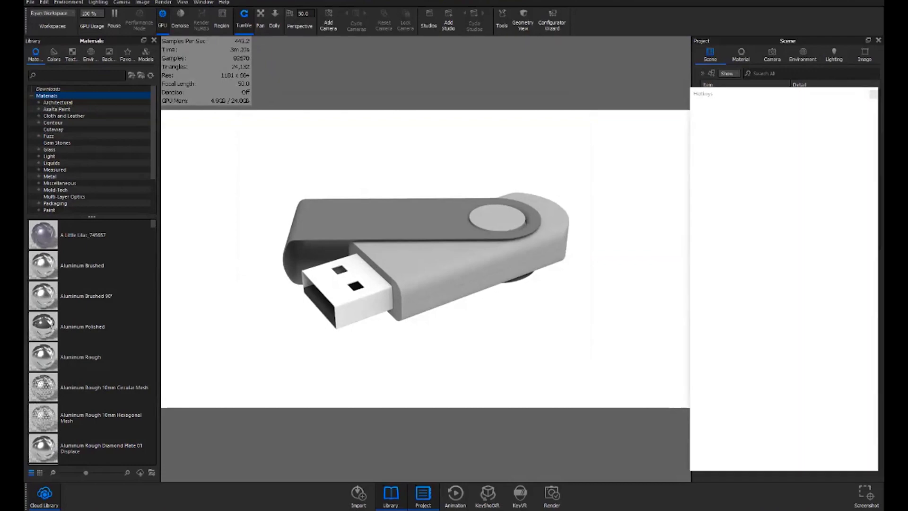
drag(807, 85, 490, 70)
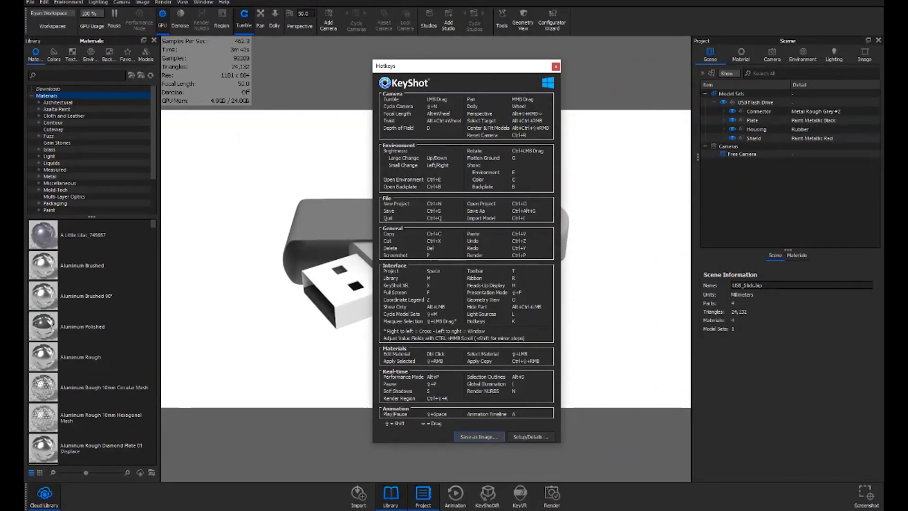
key(Tab)
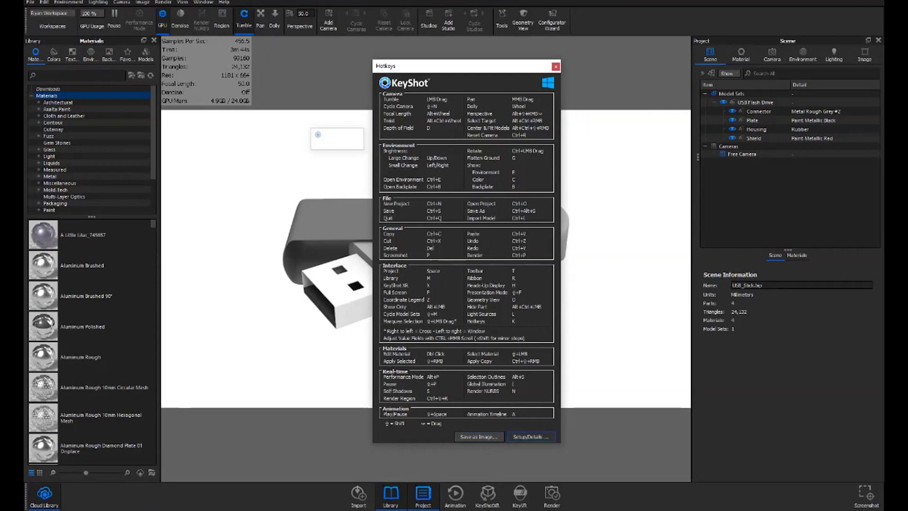
key(Return)
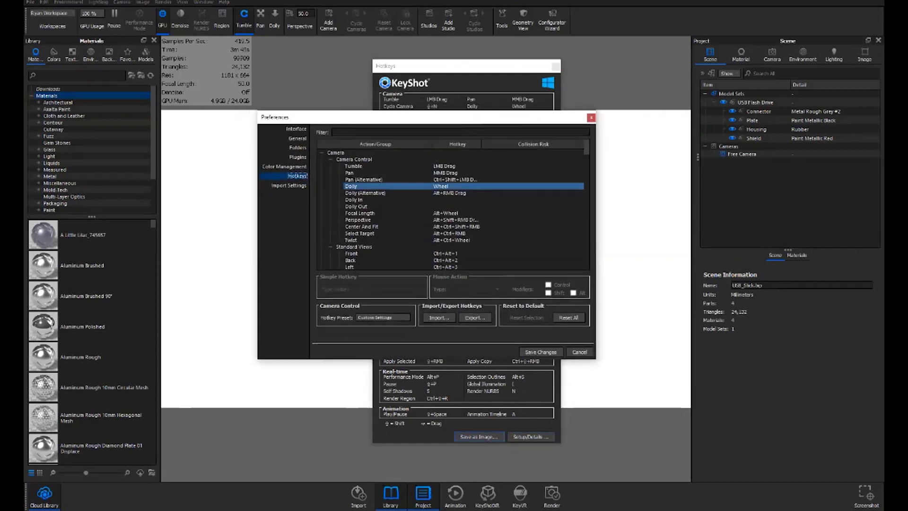
Step: Examine the hotkeys assigned to the camera controls, standard views and depth of field
click(361, 226)
click(359, 233)
click(354, 200)
click(359, 233)
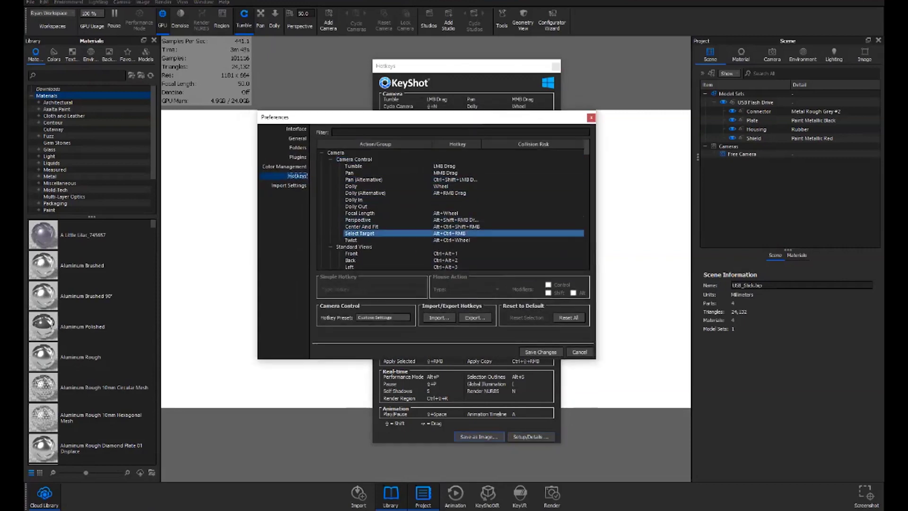
scroll(360, 233, down, 5)
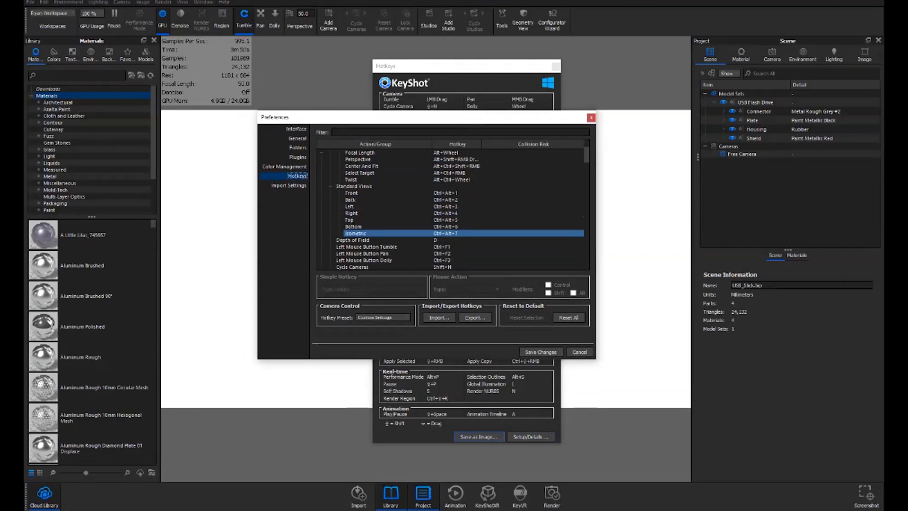
click(351, 233)
scroll(426, 208, up, 5)
click(351, 233)
click(351, 186)
click(349, 172)
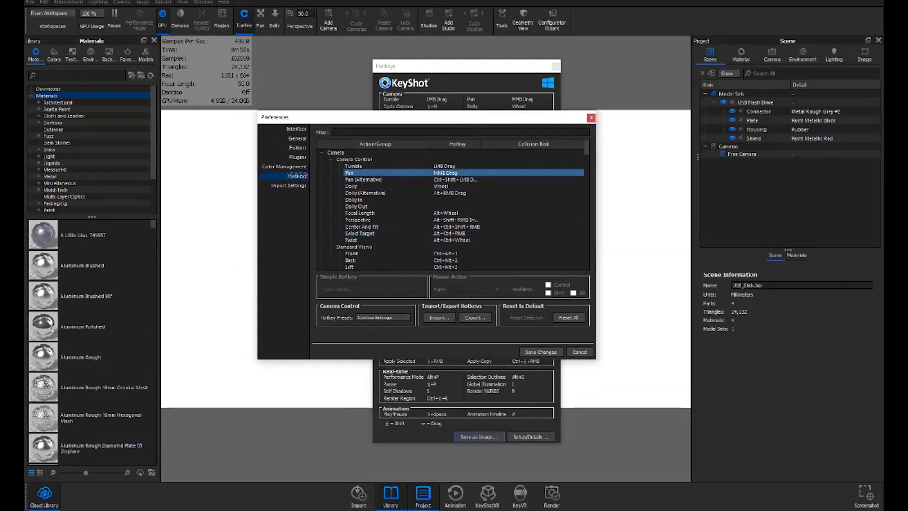
click(359, 213)
click(357, 220)
click(357, 239)
scroll(360, 237, down, 8)
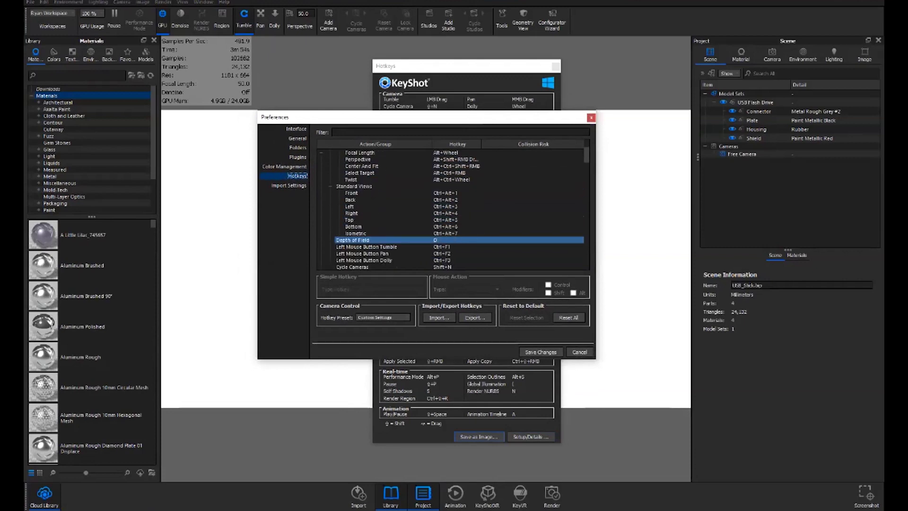
click(363, 240)
scroll(359, 236, up, 8)
click(351, 240)
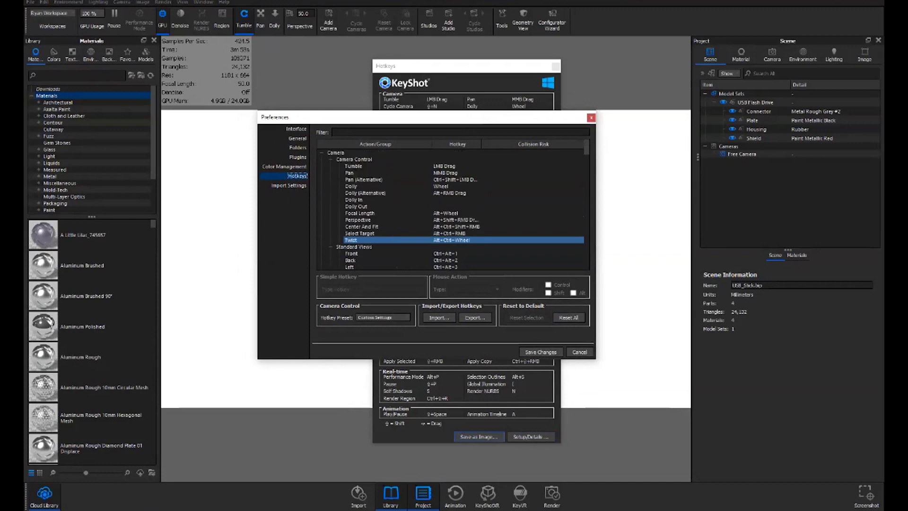
click(361, 226)
click(350, 172)
click(353, 166)
click(357, 220)
click(362, 226)
click(350, 260)
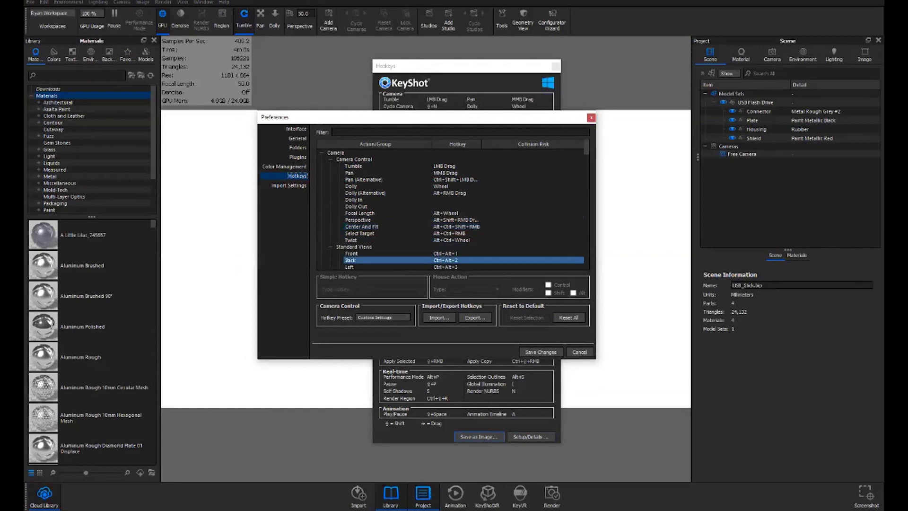
ctrl+click(350, 260)
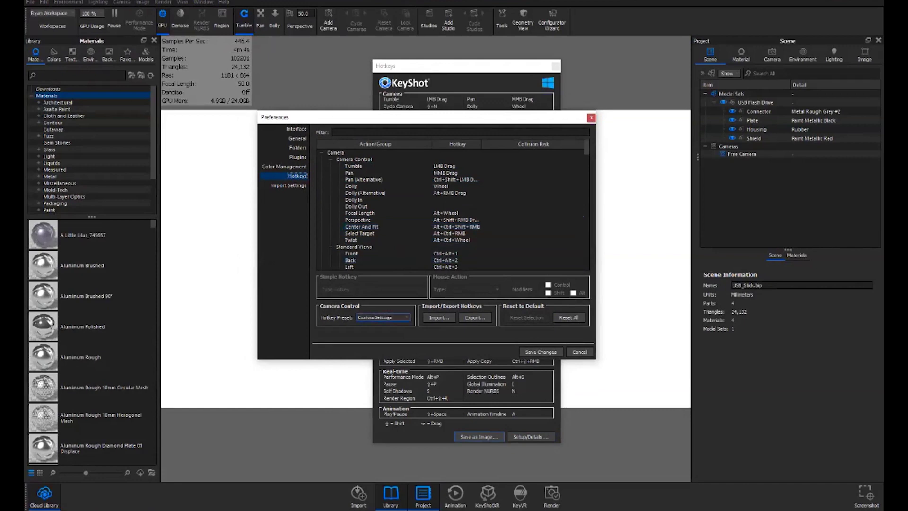
Step: Look through the camera control hotkey presets, keep Custom Settings, and close the preferences and hotkeys overview without saving
click(383, 317)
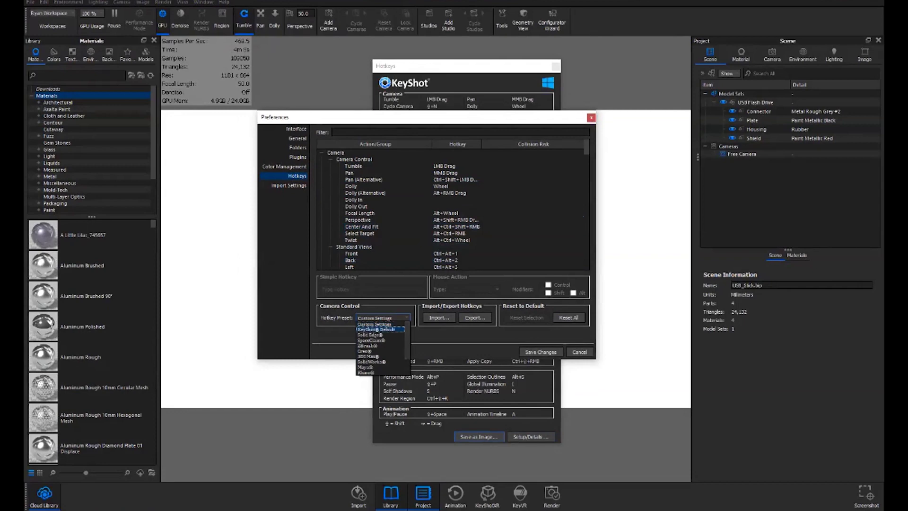
scroll(380, 347, down, 2)
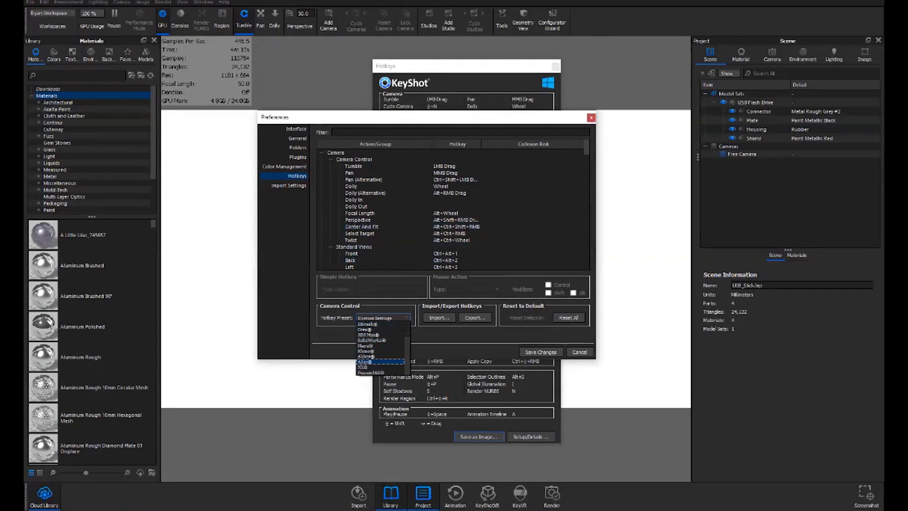
scroll(380, 347, up, 2)
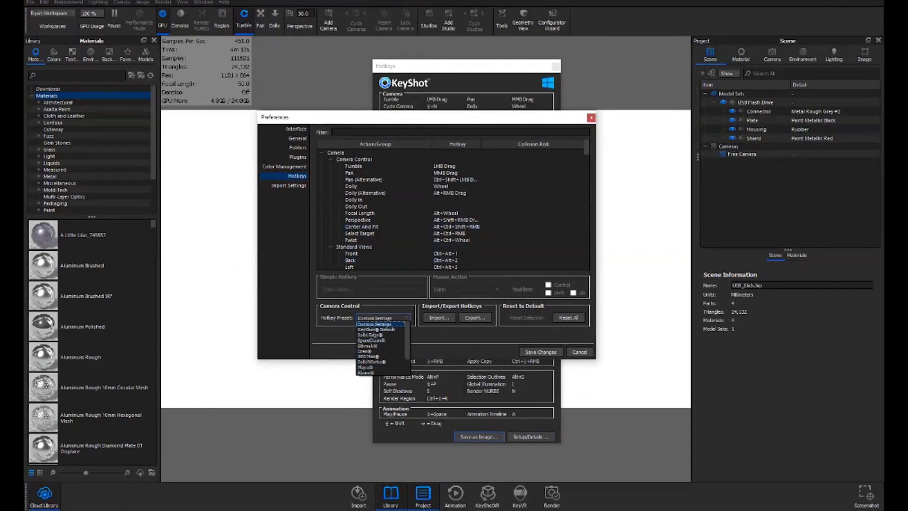
click(373, 324)
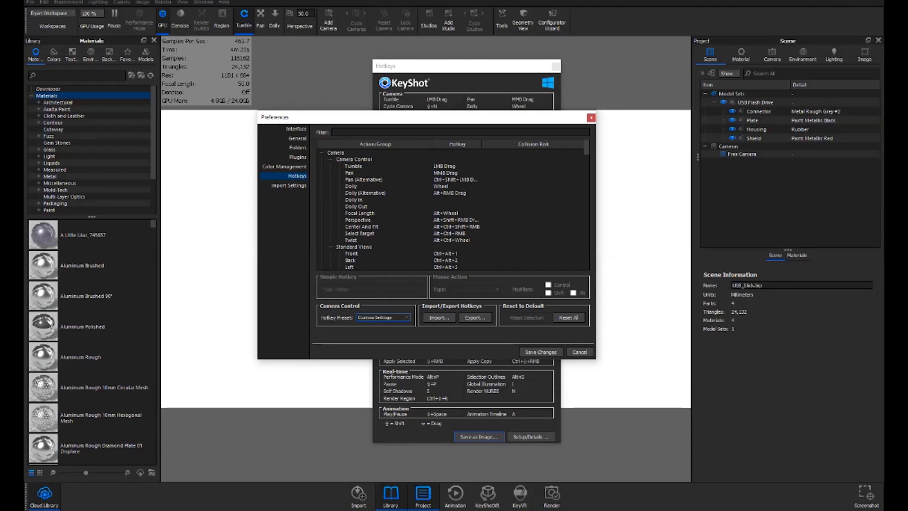
key(Escape)
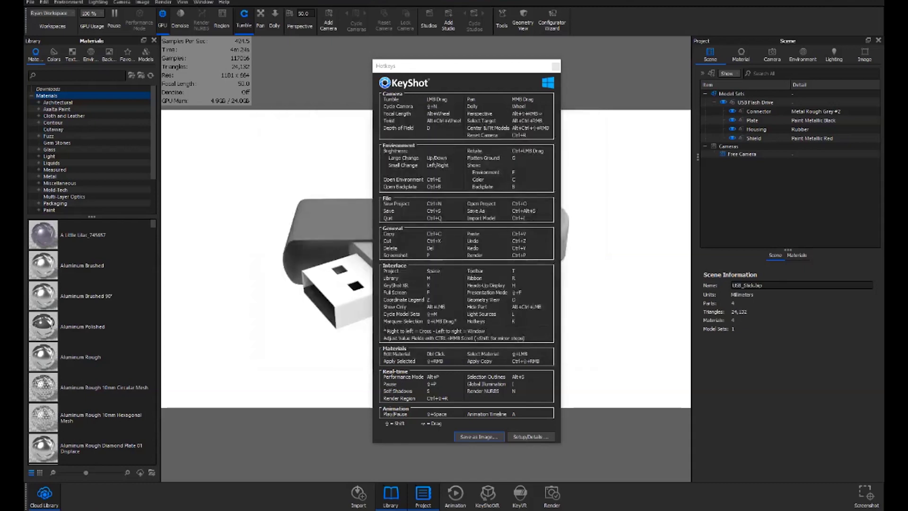
key(Escape)
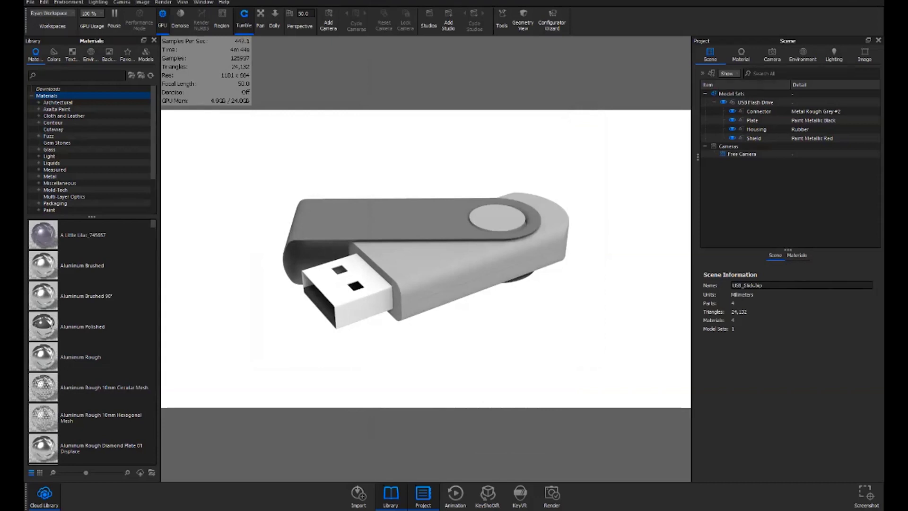
Step: Open the project's environment settings and light the USB flash drive with the 3 Panels Tilted 4K environment from the library
click(802, 54)
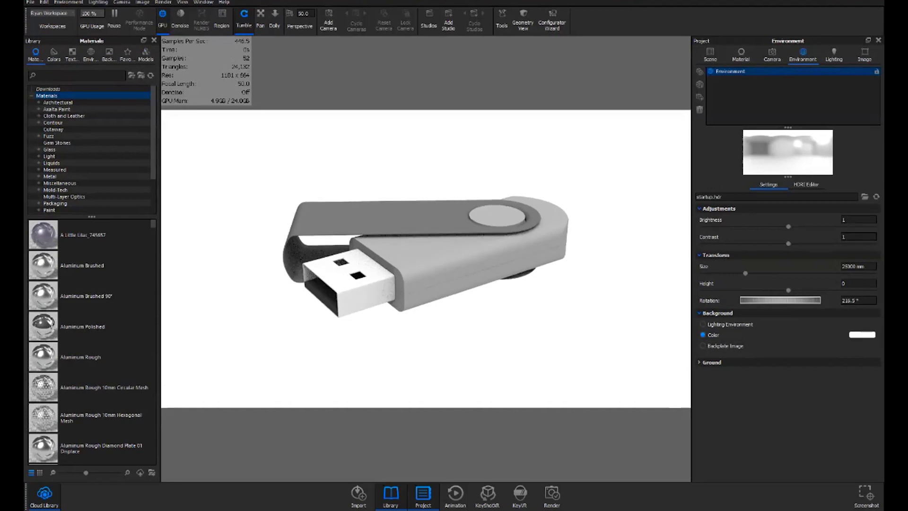
scroll(425, 260, up, 3)
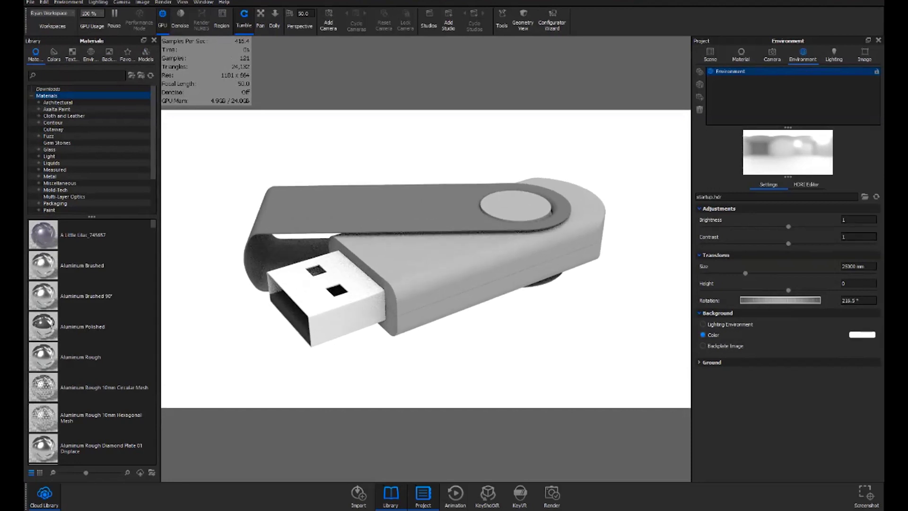
drag(425, 260, 416, 262)
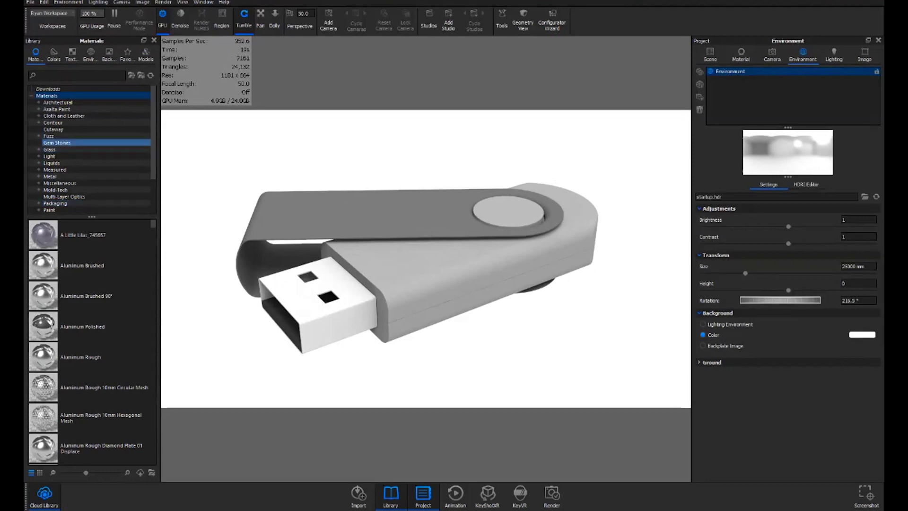
click(90, 55)
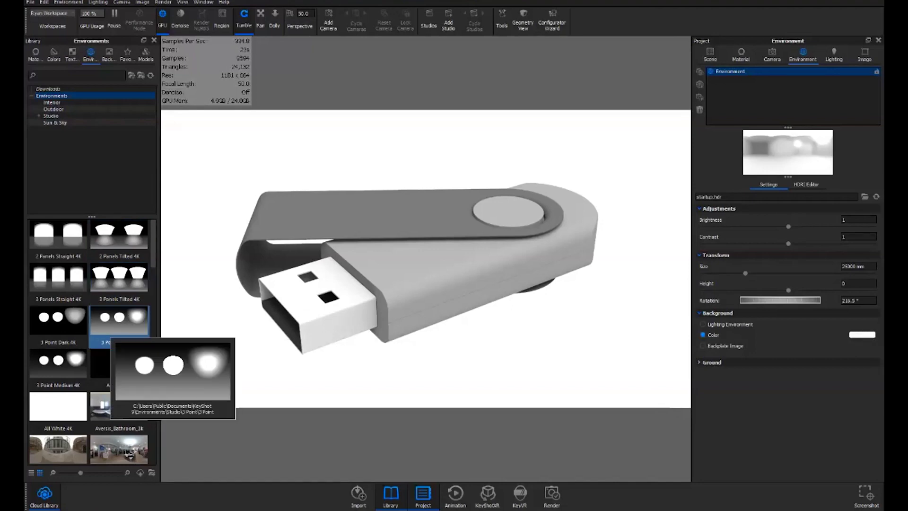
mouse_move(113, 289)
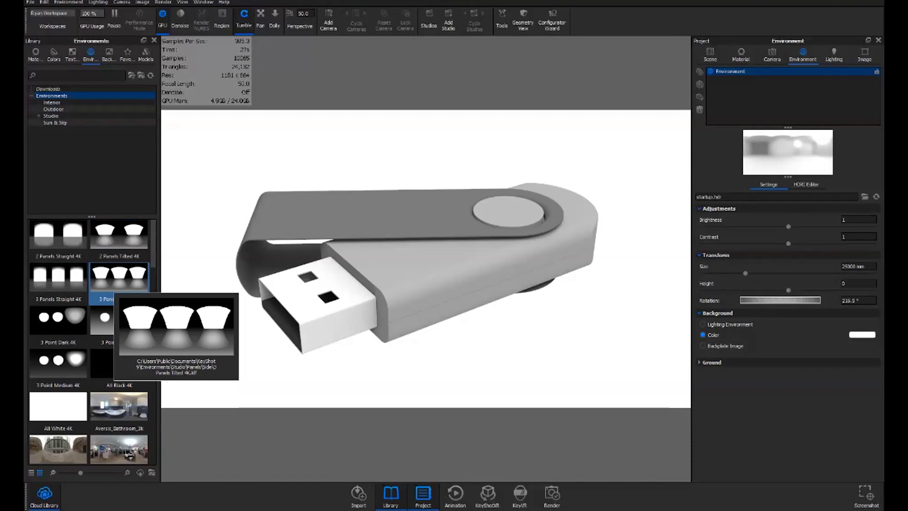
double_click(113, 289)
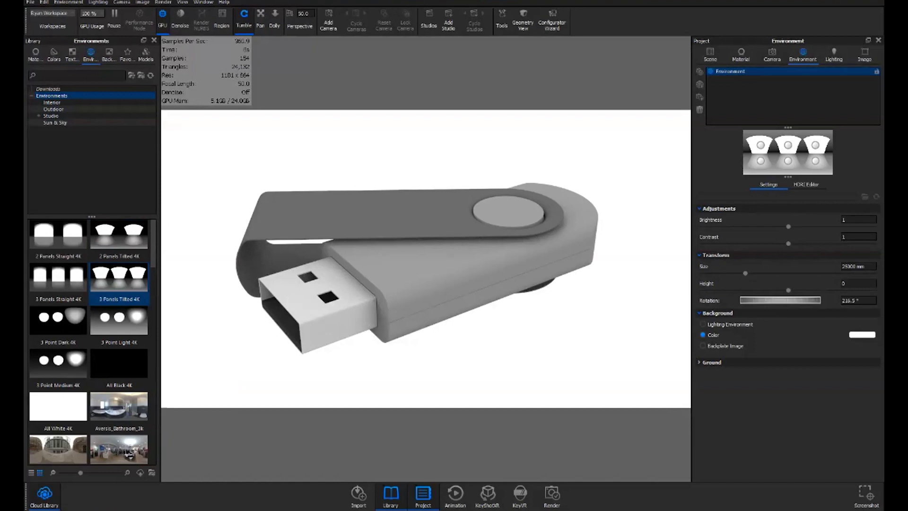
Step: Find Hard Shiny Plastic Black in the material library's Plastic category and apply it to the flash drive's housing
click(54, 108)
click(35, 55)
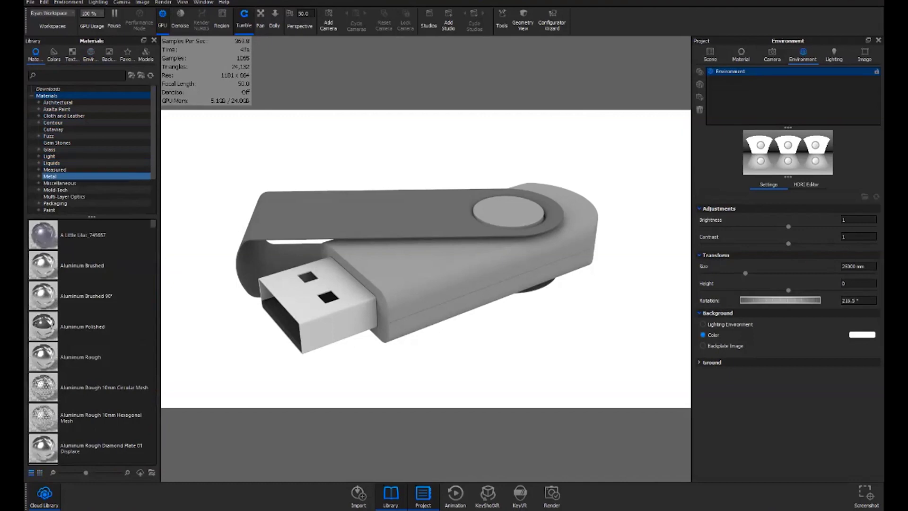
scroll(90, 149, down, 2)
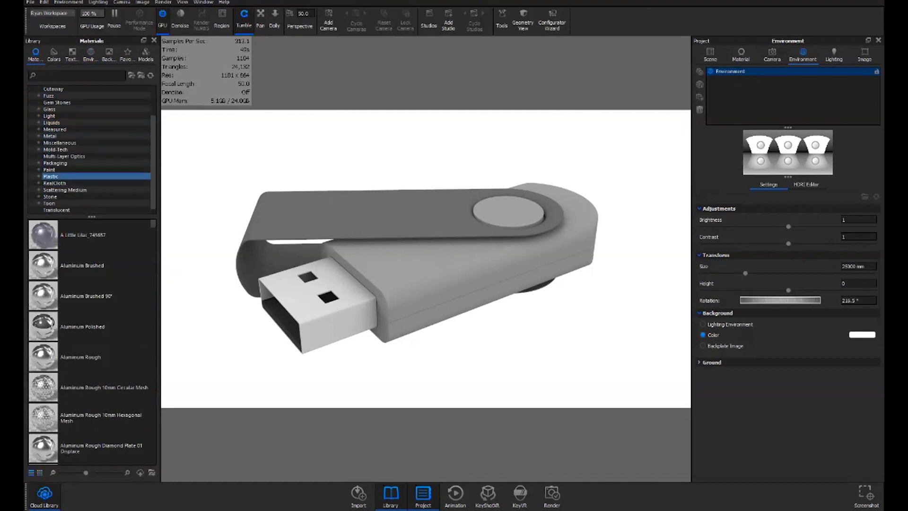
click(50, 176)
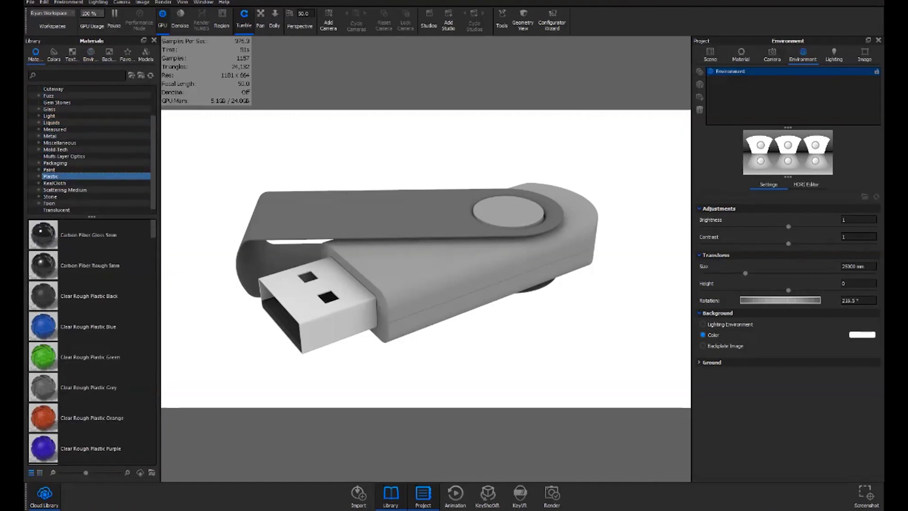
scroll(90, 341, down, 3)
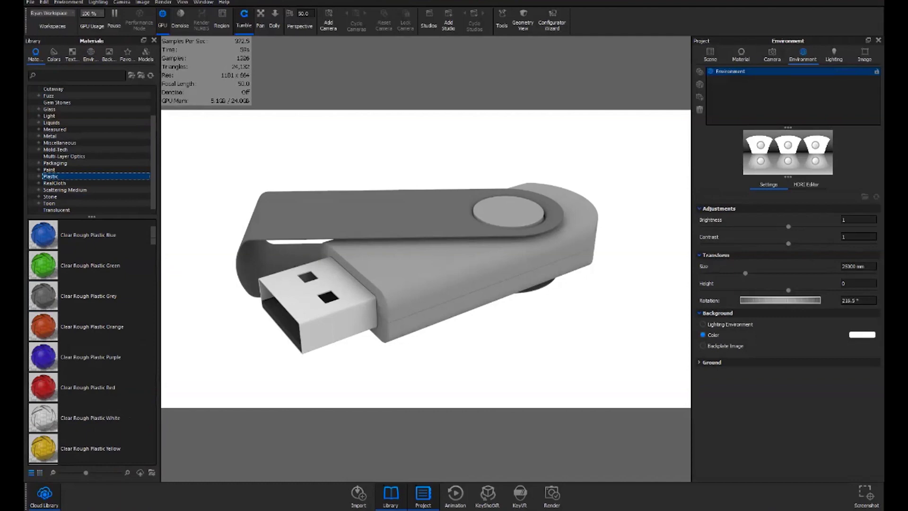
scroll(90, 326, down, 8)
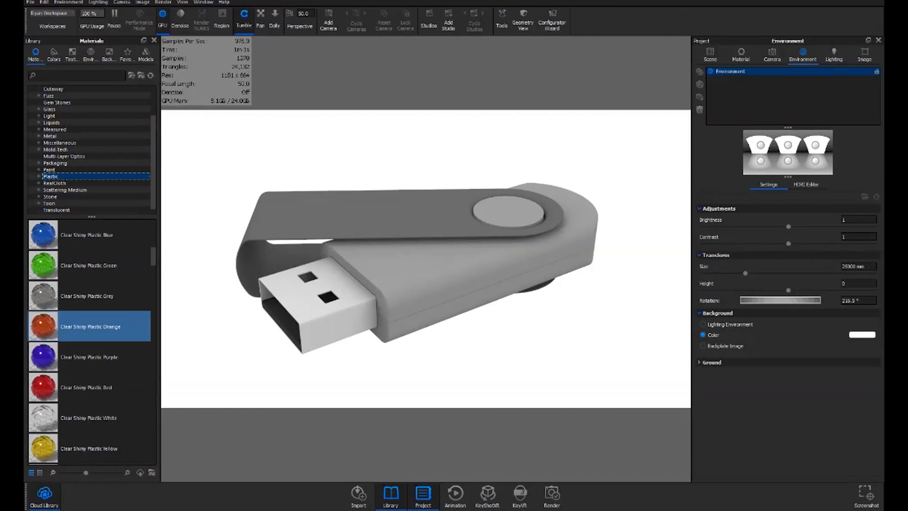
scroll(90, 327, down, 3)
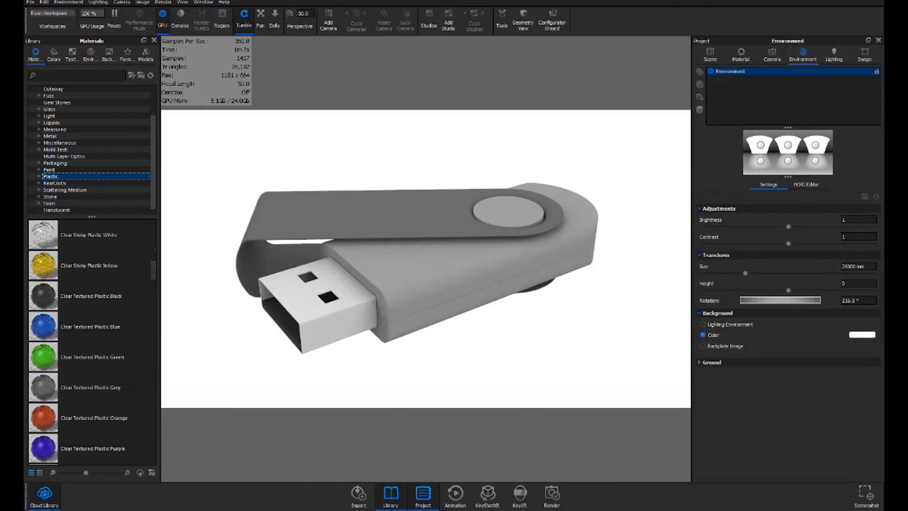
scroll(90, 340, down, 1)
scroll(90, 340, down, 4)
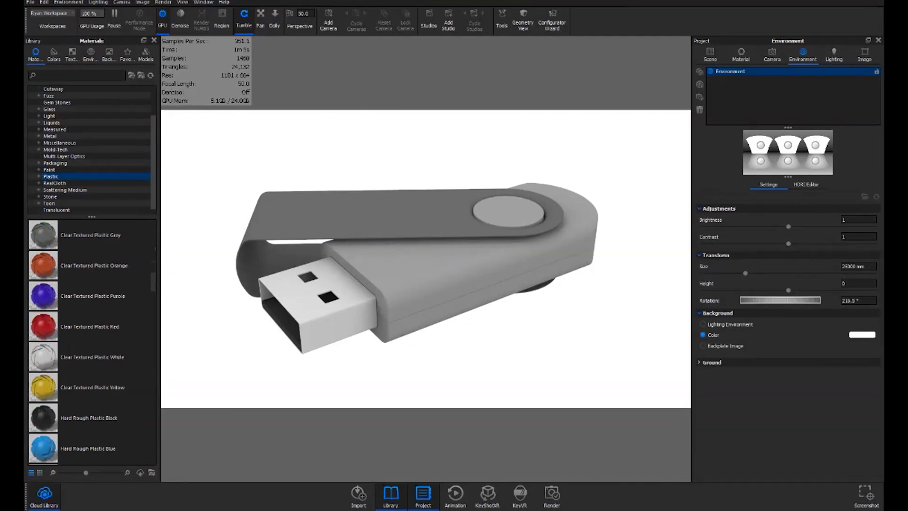
scroll(90, 340, down, 3)
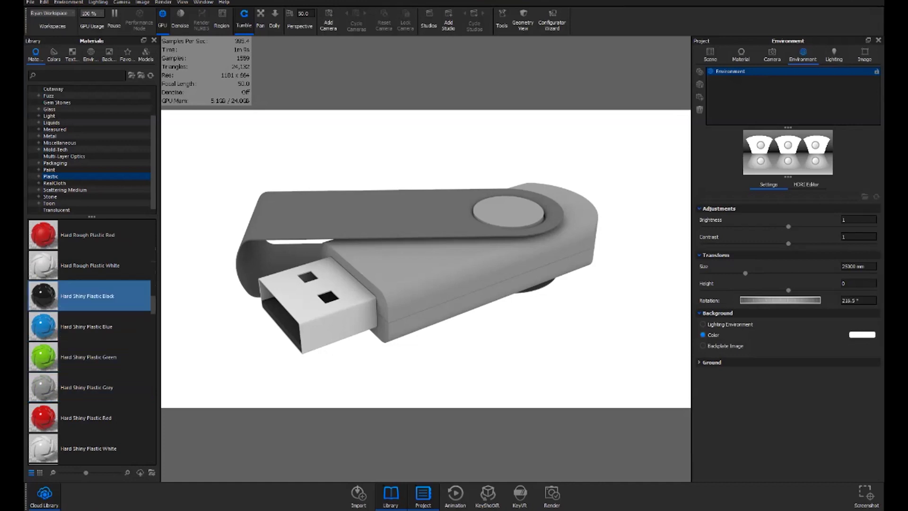
mouse_move(43, 297)
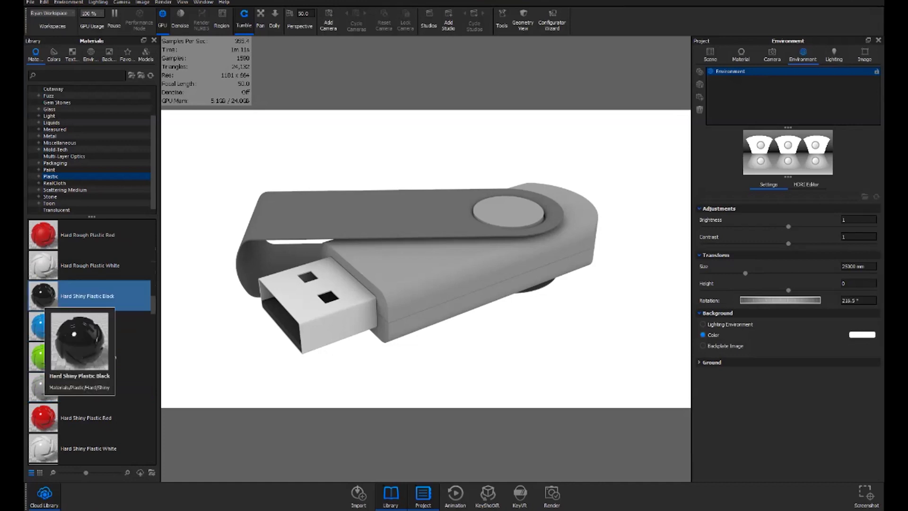
drag(44, 297, 449, 284)
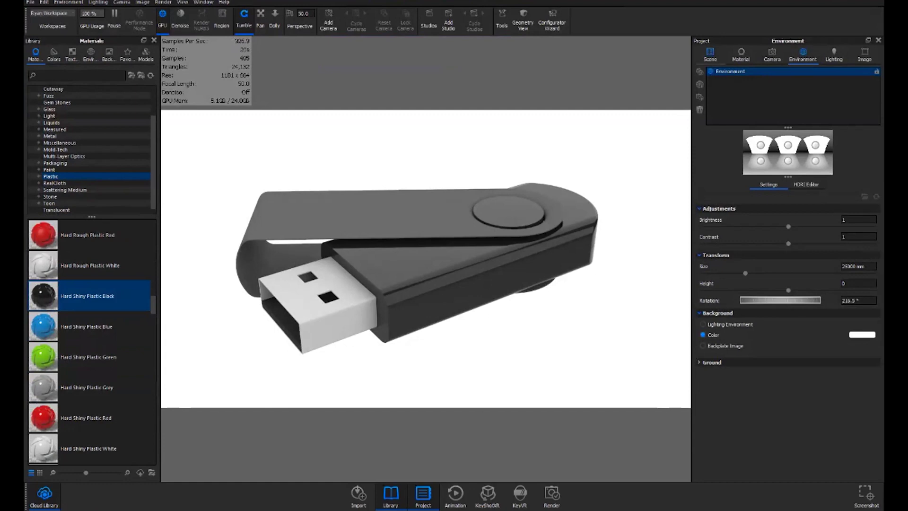
Step: Examine the USB Flash Drive model set in the project's scene tree, going through its parts and their assigned materials
click(711, 54)
click(755, 102)
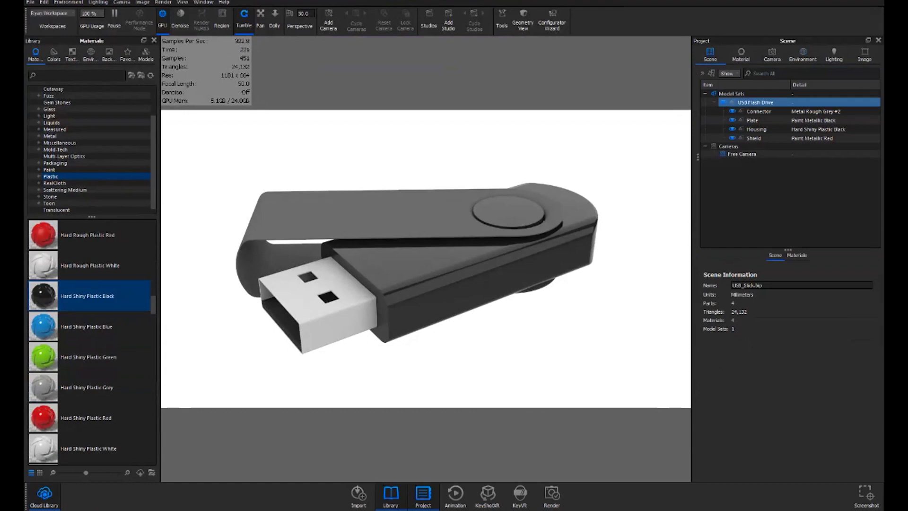
key(Down)
key(Down)
key(Down)
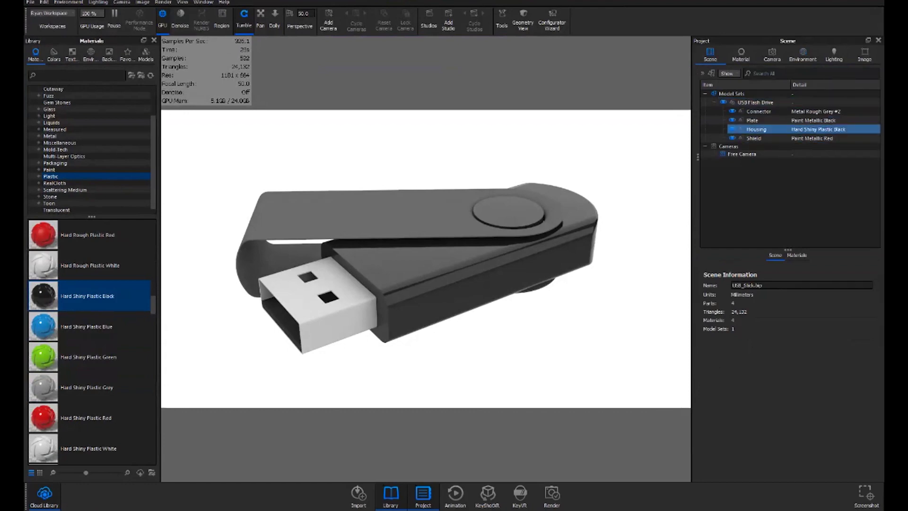
click(755, 102)
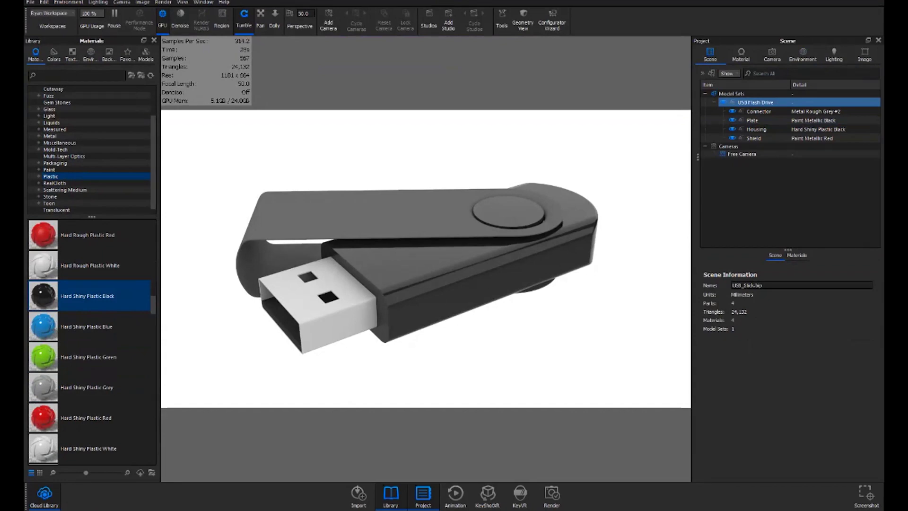
click(731, 93)
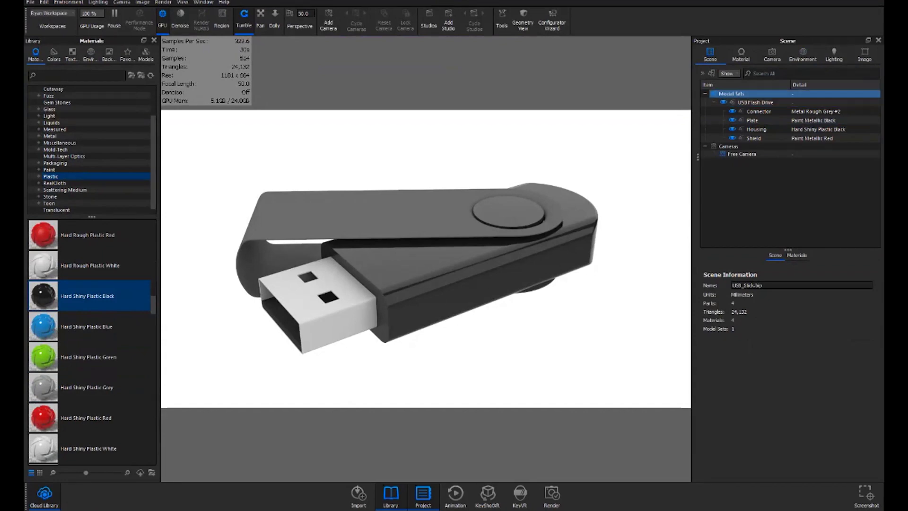
click(758, 111)
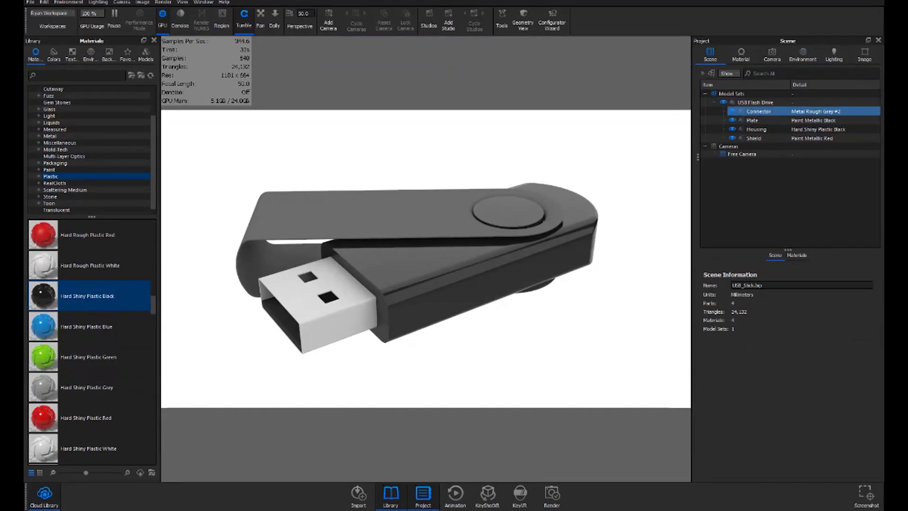
click(752, 120)
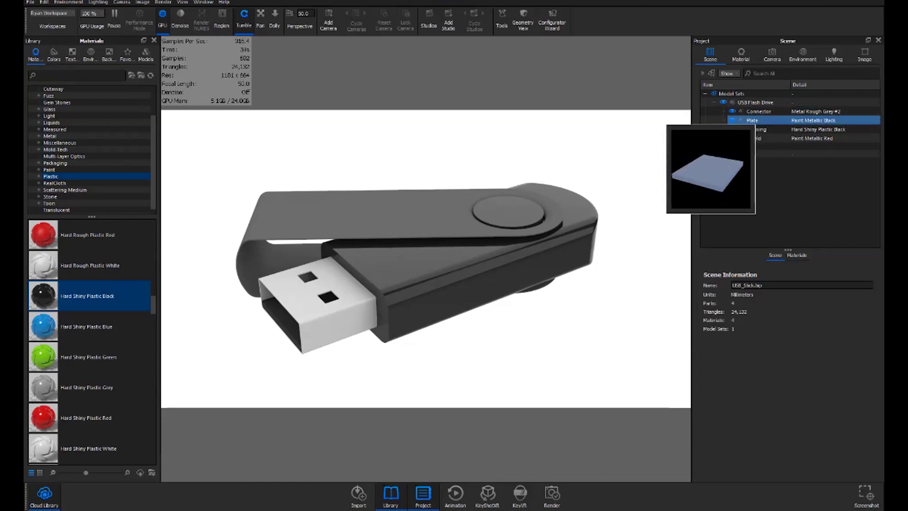
click(757, 129)
click(752, 120)
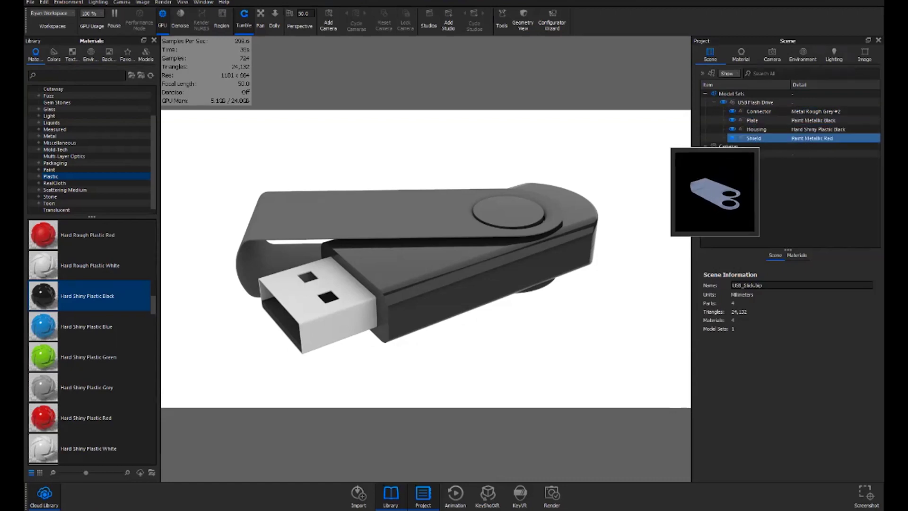
click(755, 103)
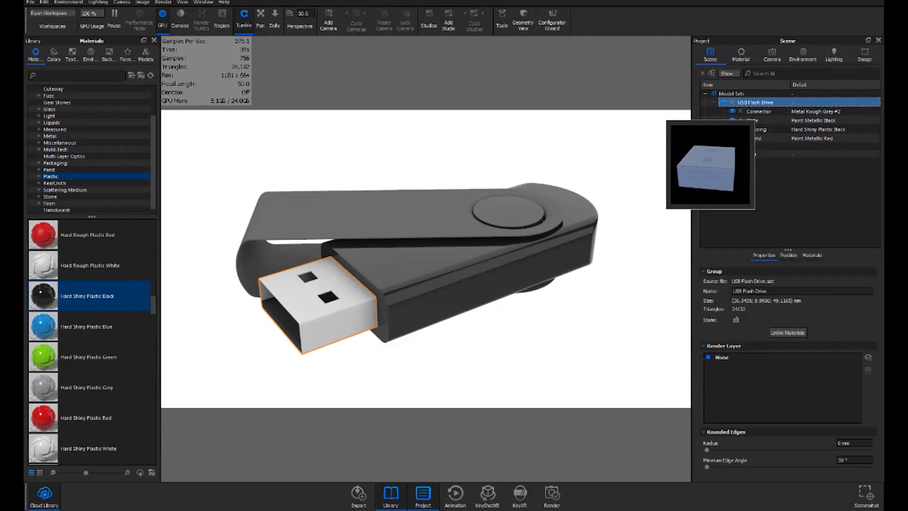
Step: Clear the part selection and apply the Hard Shiny Plastic Red library material to the swivel shield
key(Escape)
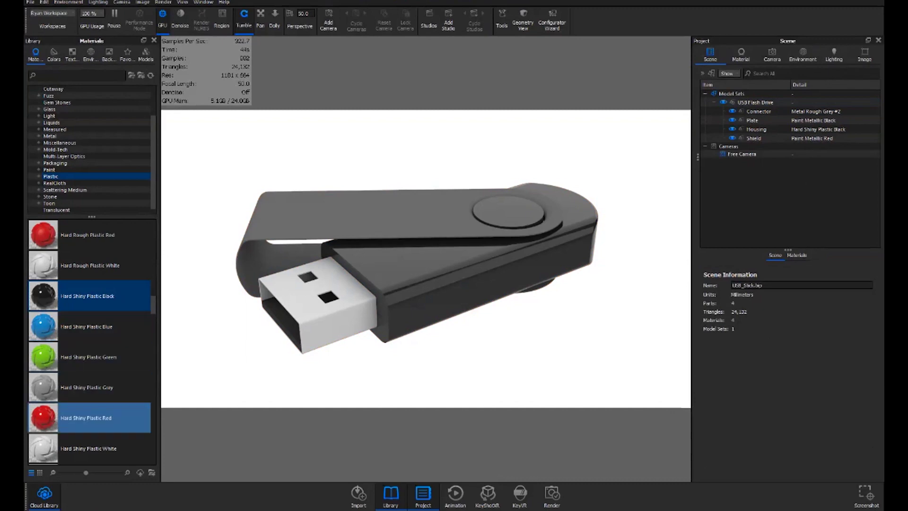
mouse_move(43, 418)
drag(43, 418, 388, 208)
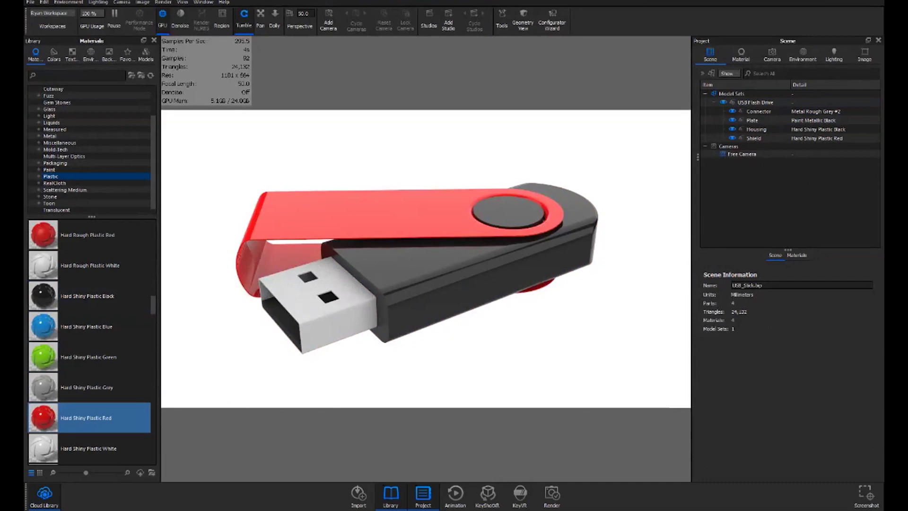
Step: Find Aluminum Textured in the material library's Metal category and apply it to the USB connector
click(50, 136)
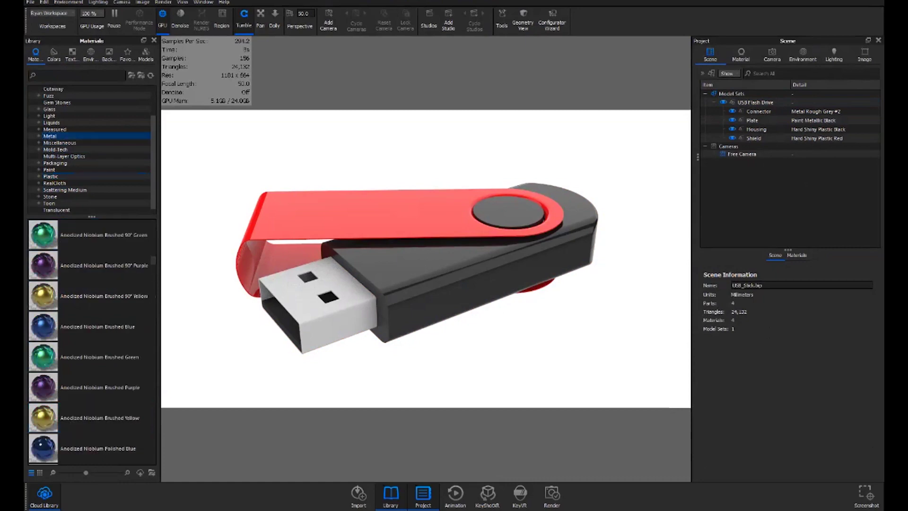
scroll(90, 340, up, 5)
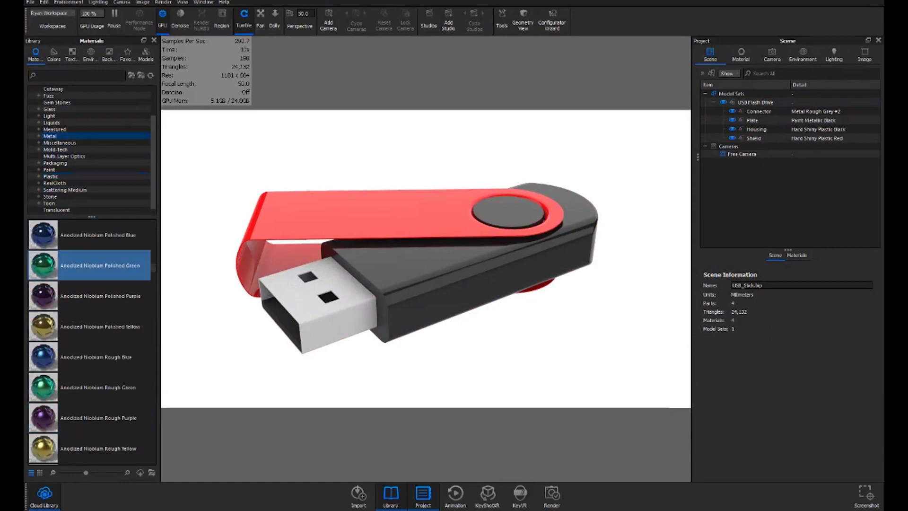
scroll(90, 340, up, 3)
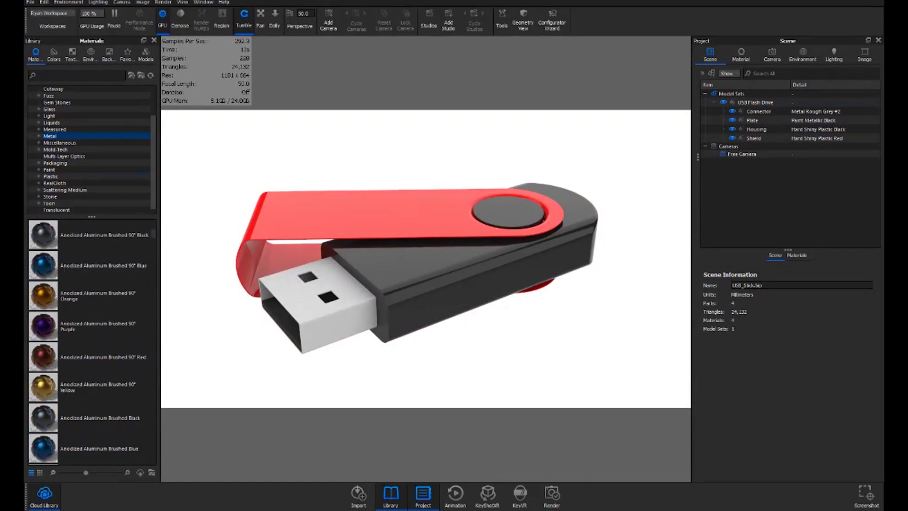
scroll(90, 340, down, 1)
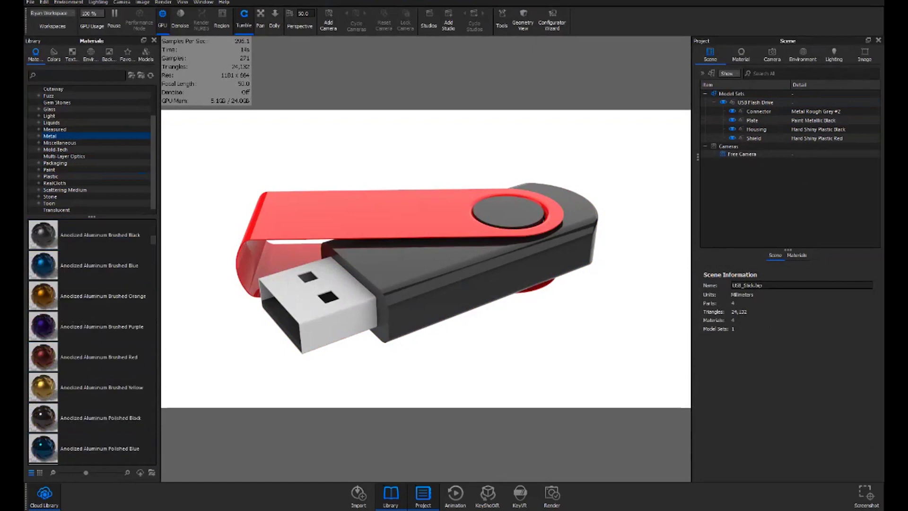
scroll(90, 341, up, 3)
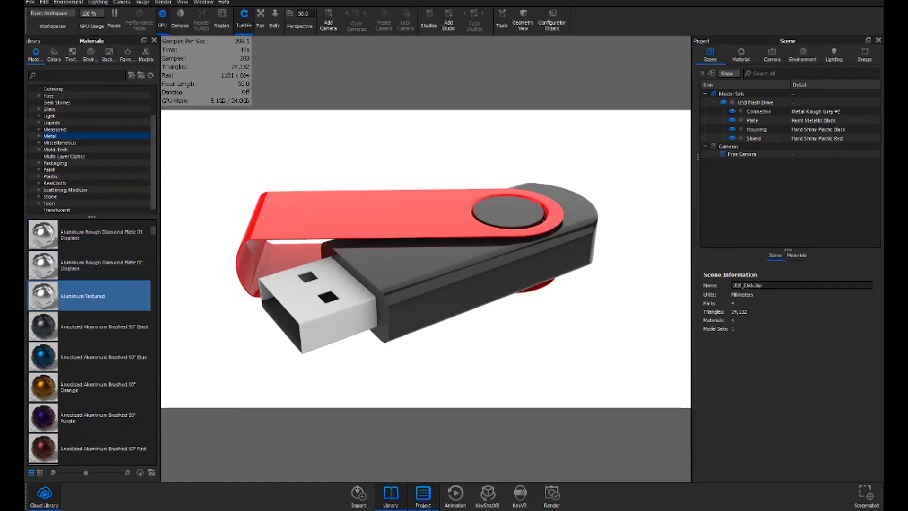
mouse_move(42, 298)
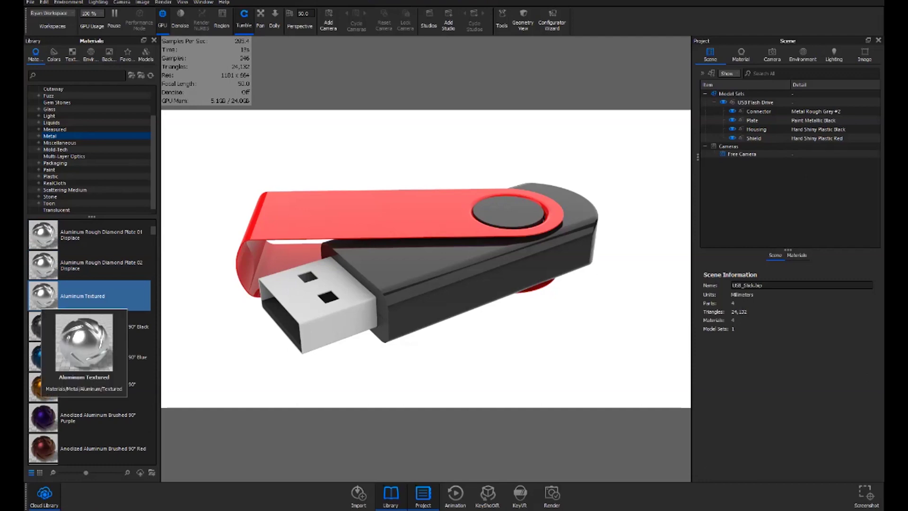
drag(43, 298, 316, 303)
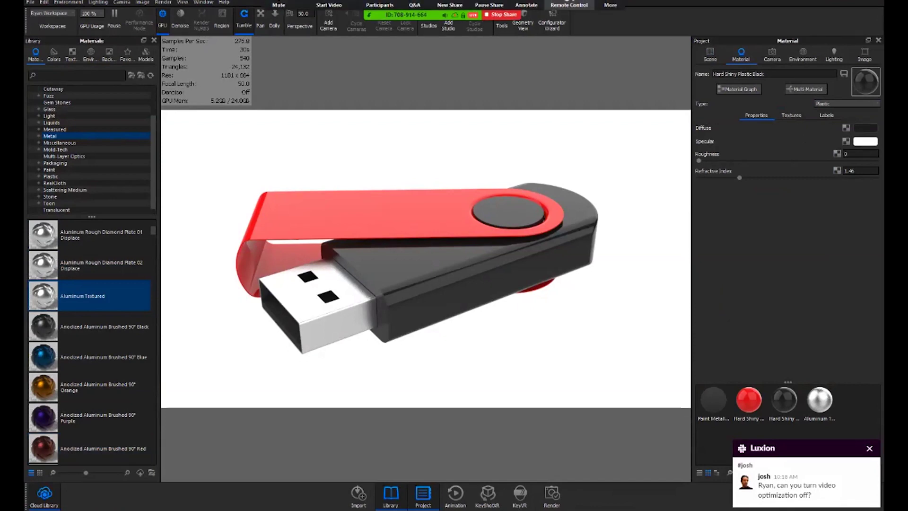
click(610, 6)
click(634, 117)
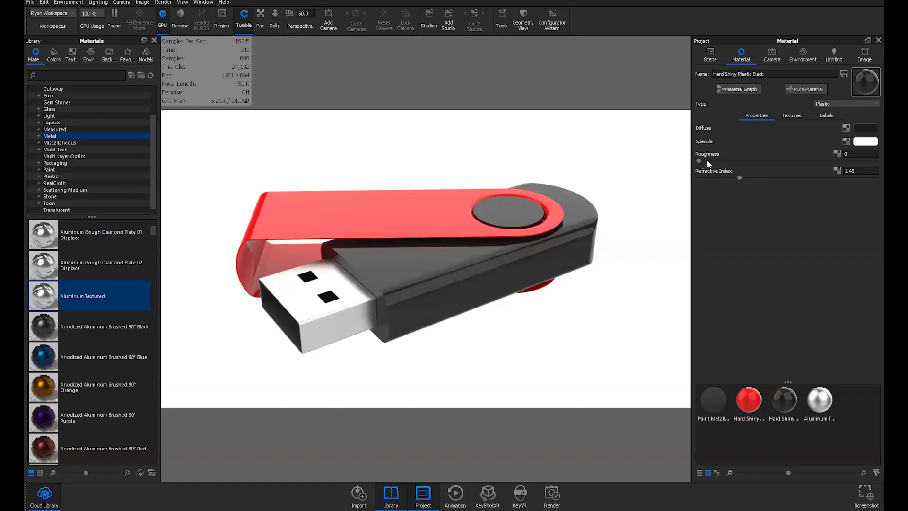
Step: Set the roughness of the housing's Hard Shiny Plastic Black material to 0.1
click(846, 153)
mouse_move(770, 160)
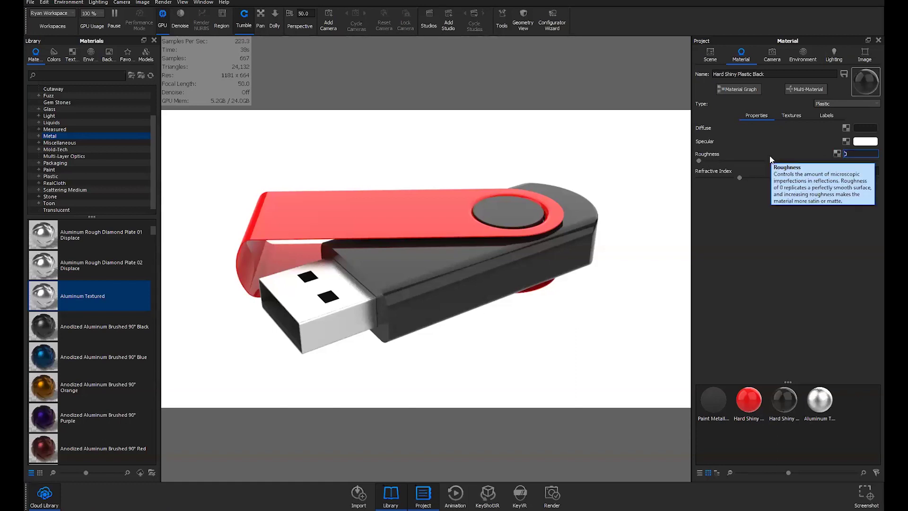
text(.1)
key(Return)
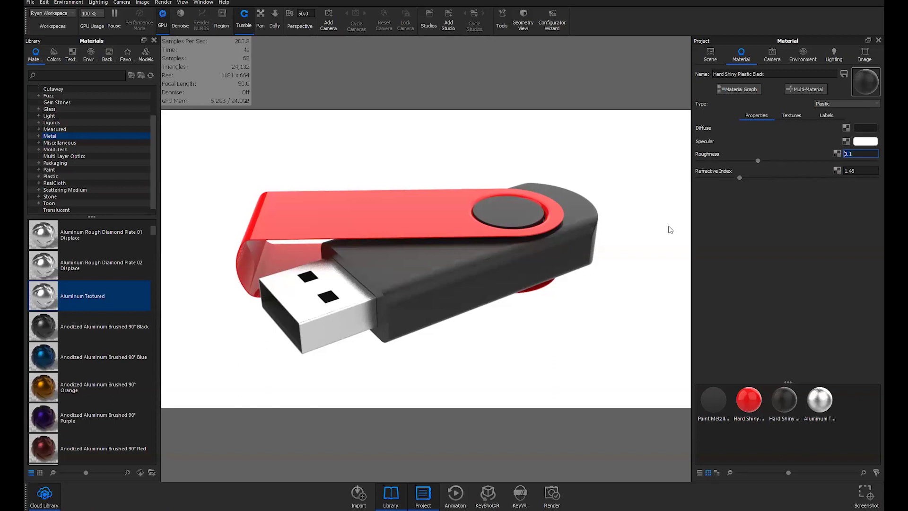
Step: Open the shield's Hard Shiny Plastic Red material for editing and set its roughness to 0.025
double_click(430, 219)
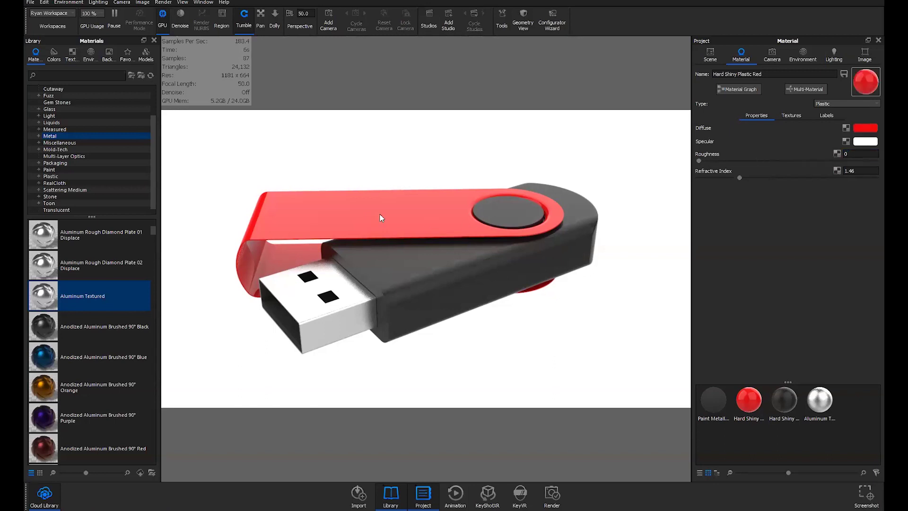
click(871, 155)
text(.)
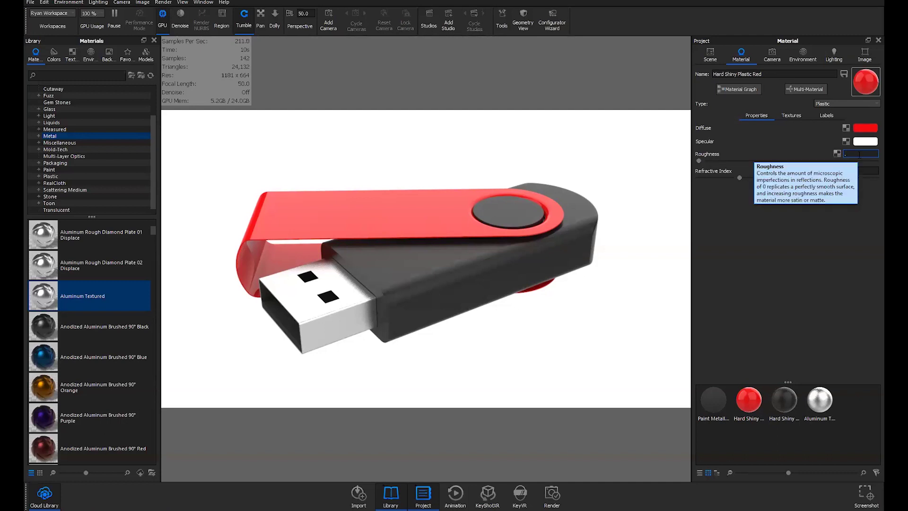
text(025)
key(Return)
Step: Open the connector's Aluminum Textured material for editing and set its roughness to 0.025
drag(361, 247, 361, 296)
click(360, 297)
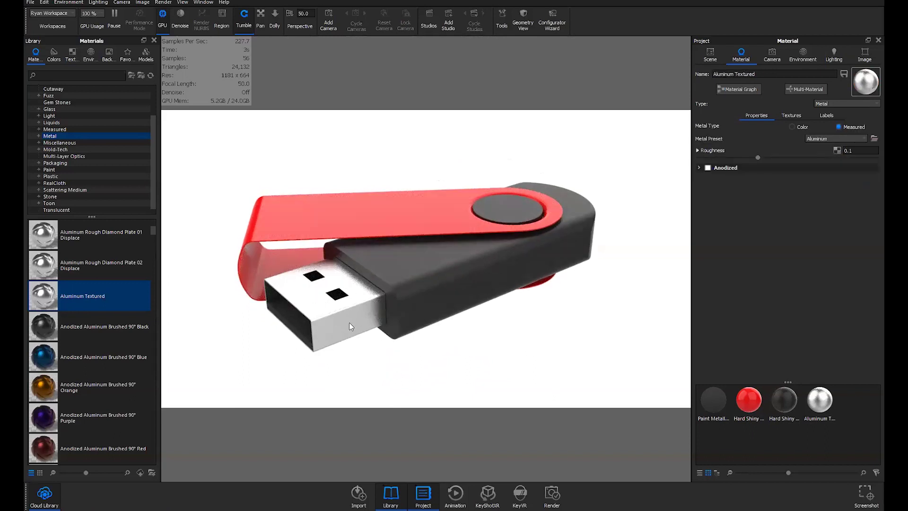
double_click(853, 150)
text(.025)
key(Return)
drag(430, 310, 455, 307)
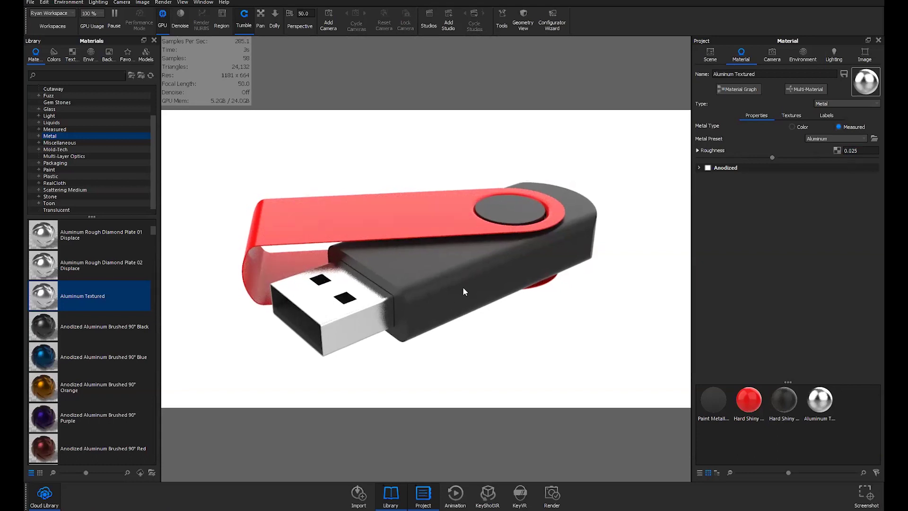
drag(463, 287, 476, 300)
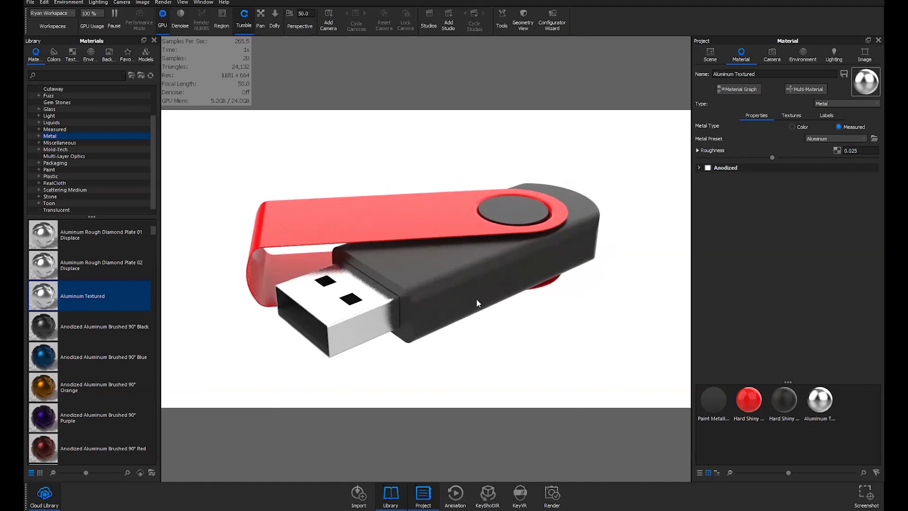
Step: Add the Plane geometry from the model library to the USB drive scene
drag(476, 298, 478, 263)
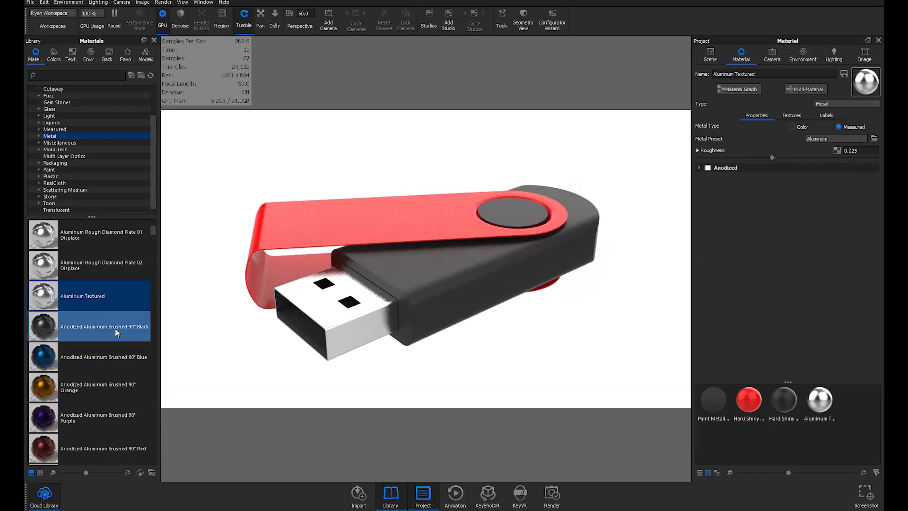
click(146, 54)
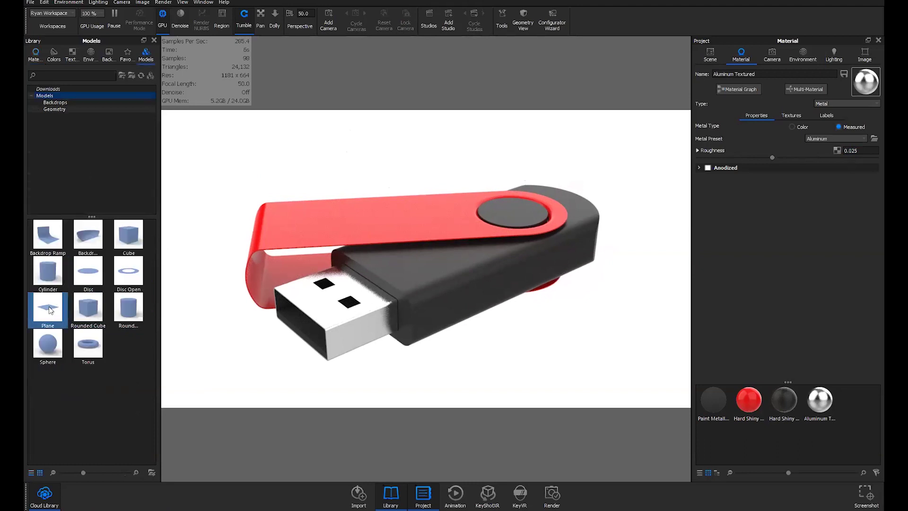
mouse_move(51, 310)
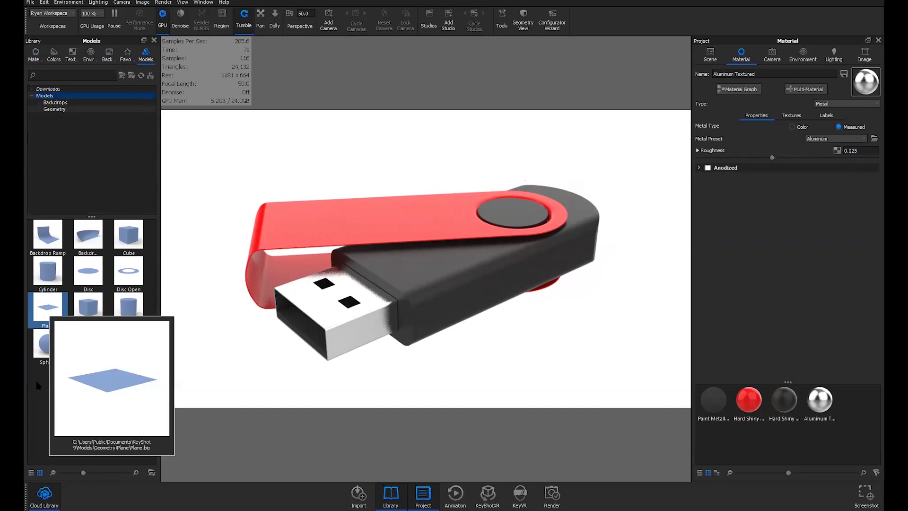
double_click(45, 307)
Step: Enable scaling in the Move tool, enlarge the plane uniformly until it fills the view beneath the drive, and accept the transform
key(shift+p)
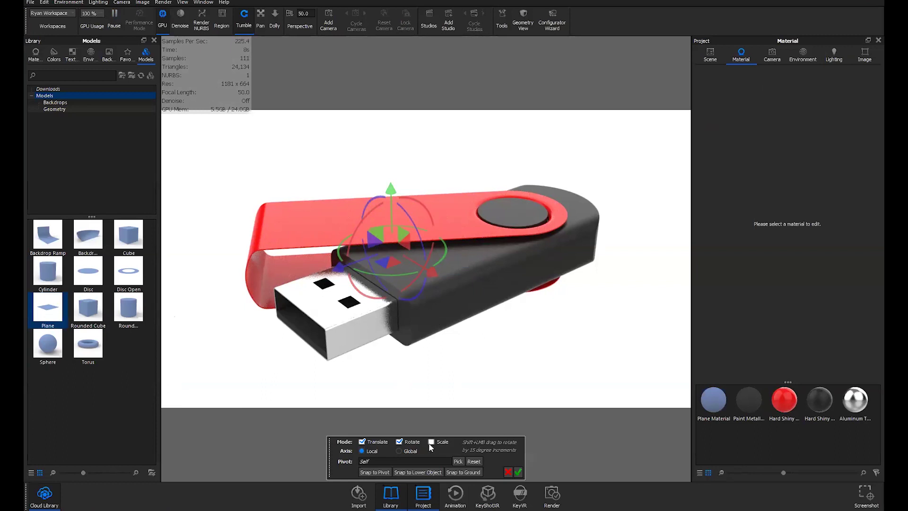
drag(452, 442, 445, 420)
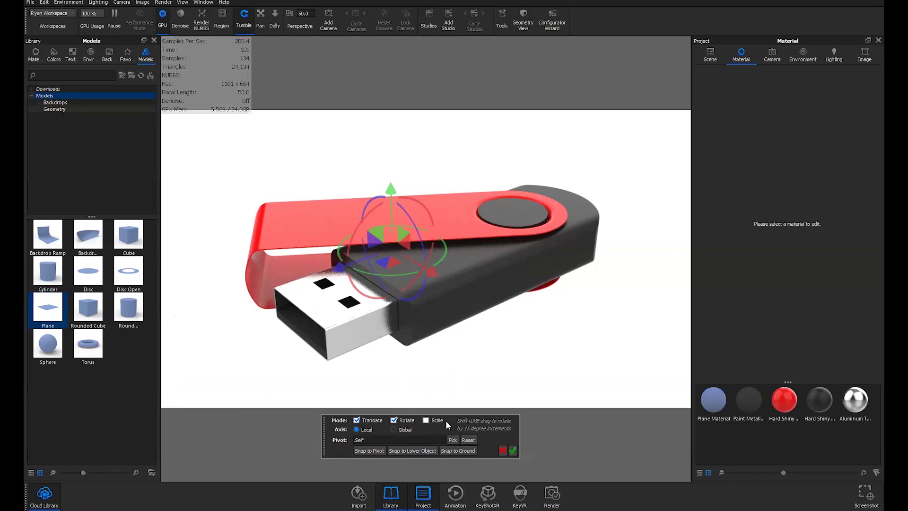
click(426, 421)
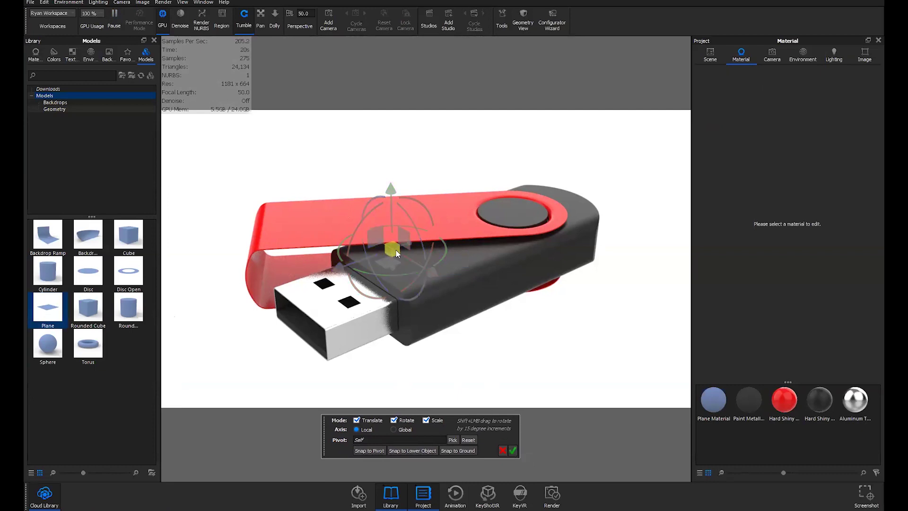
drag(396, 254, 418, 262)
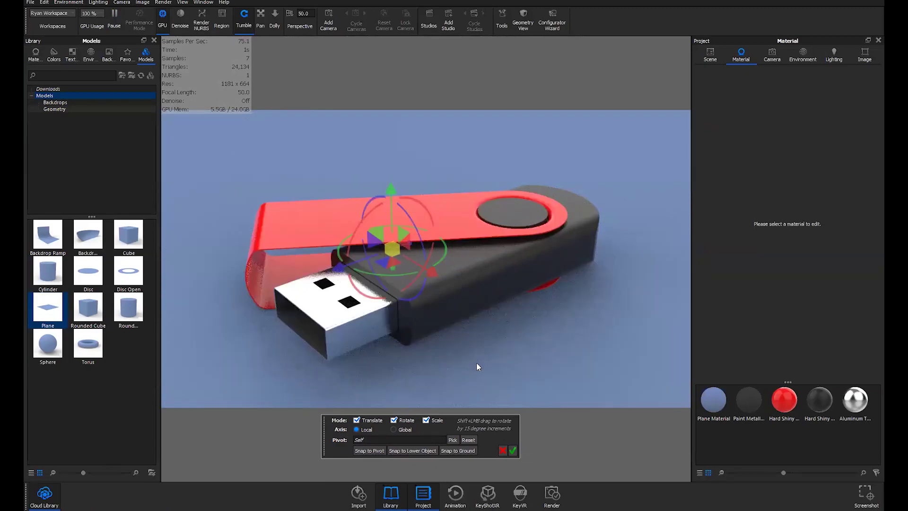
click(512, 451)
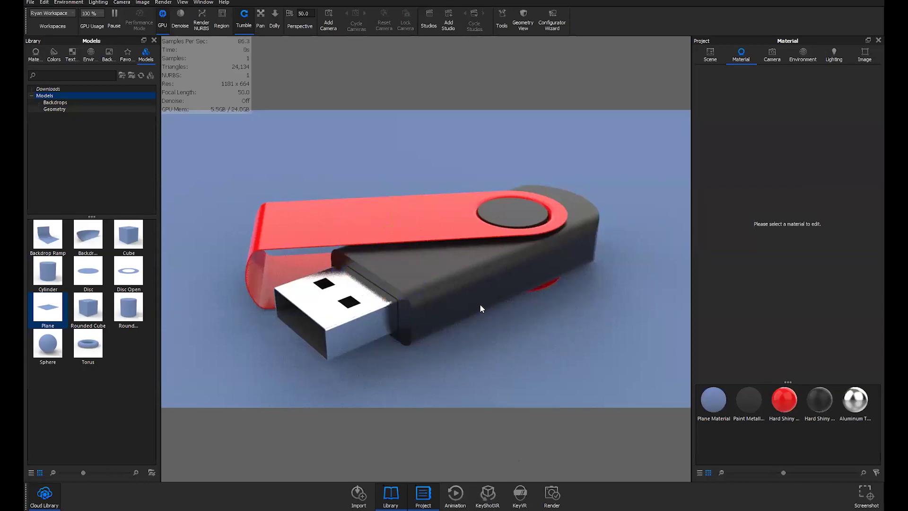
Step: Frame the whole USB drive at a camera distance of about 118 mm, add a new camera from this view and lock it
mouse_move(479, 304)
mouse_down()
mouse_move(479, 294)
mouse_move(486, 314)
mouse_up()
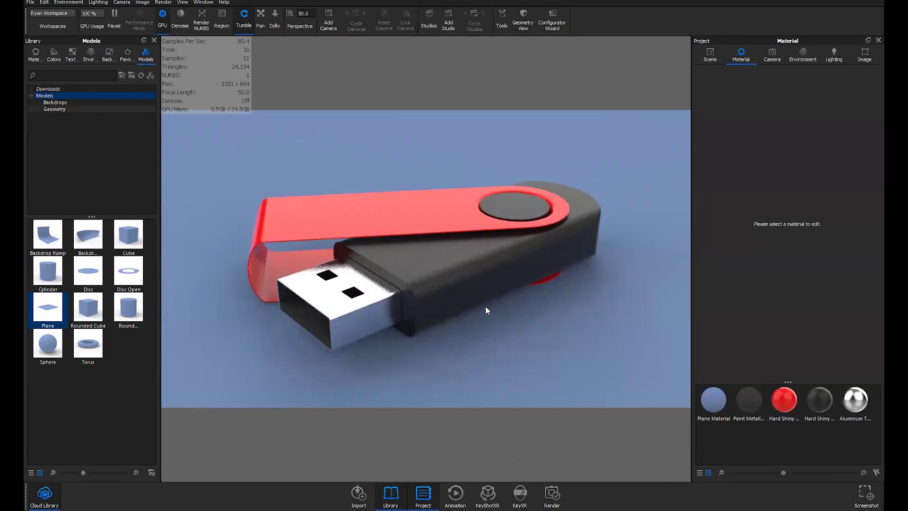
drag(486, 310, 489, 307)
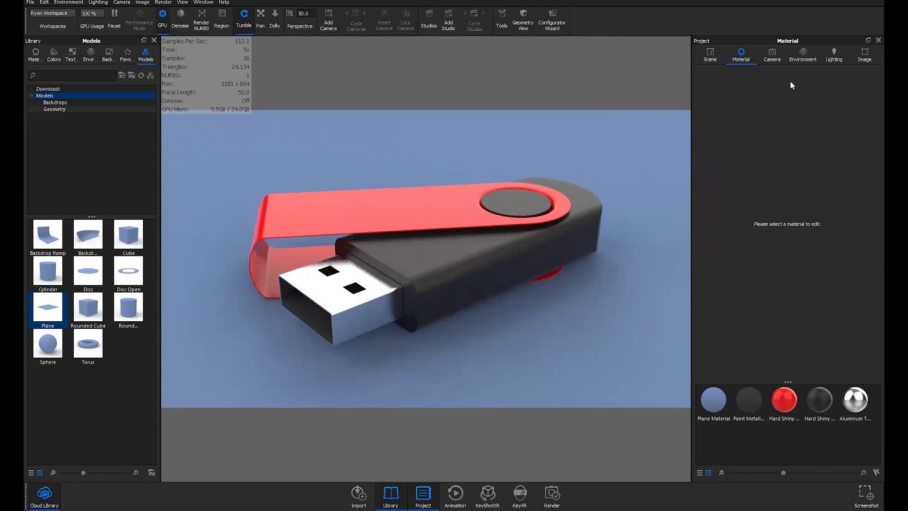
click(773, 55)
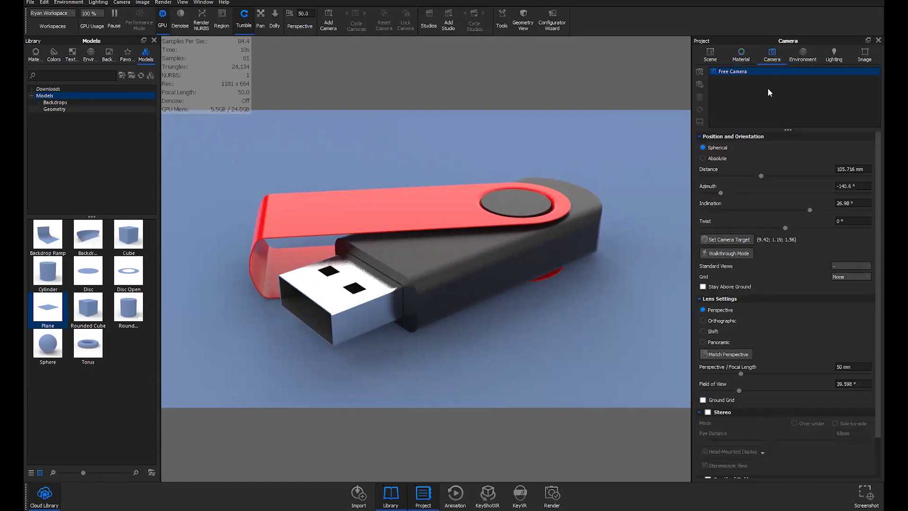
scroll(489, 235, down, 3)
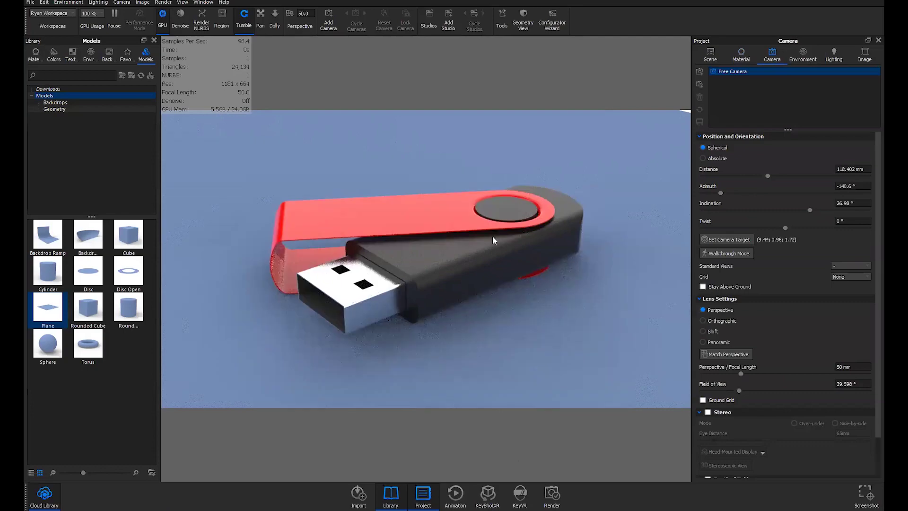
drag(493, 237, 493, 242)
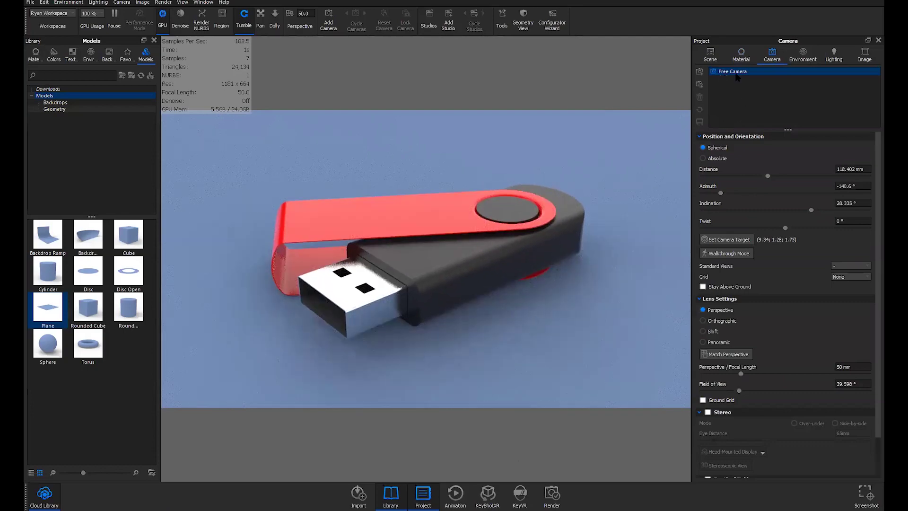
click(699, 72)
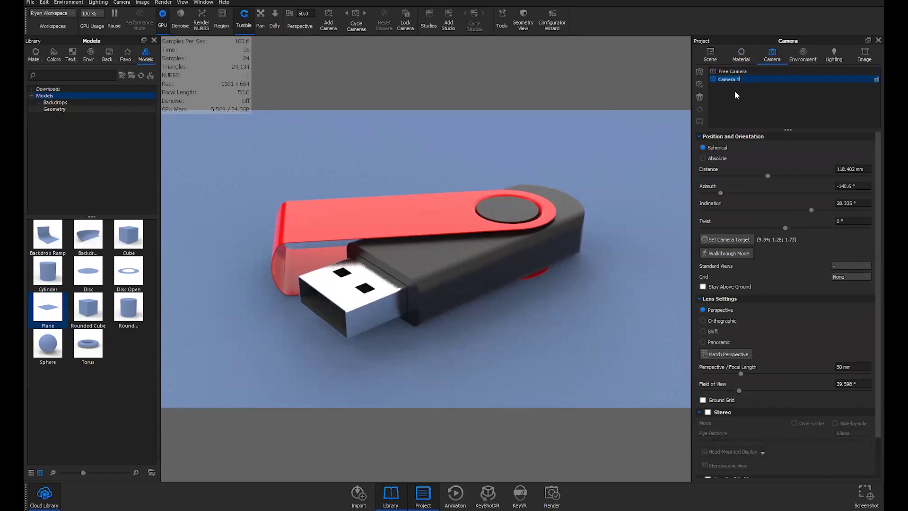
click(875, 79)
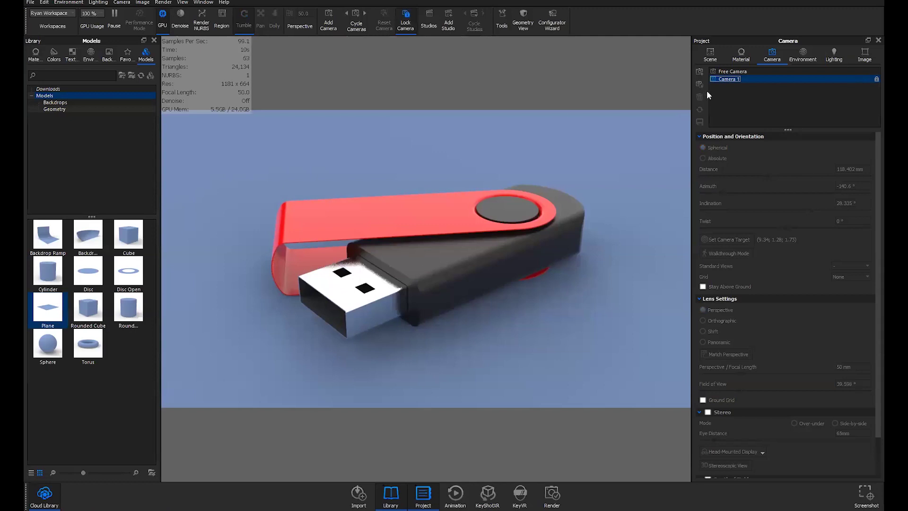
Step: Use the Free Camera for a close-up of the connector and housing, then return to the locked Camera 1
click(732, 73)
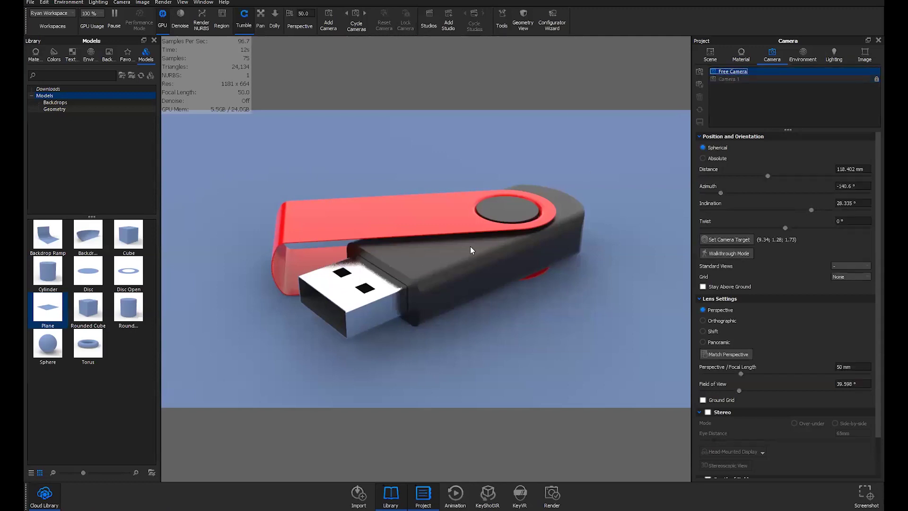
drag(470, 246, 405, 234)
scroll(406, 257, up, 5)
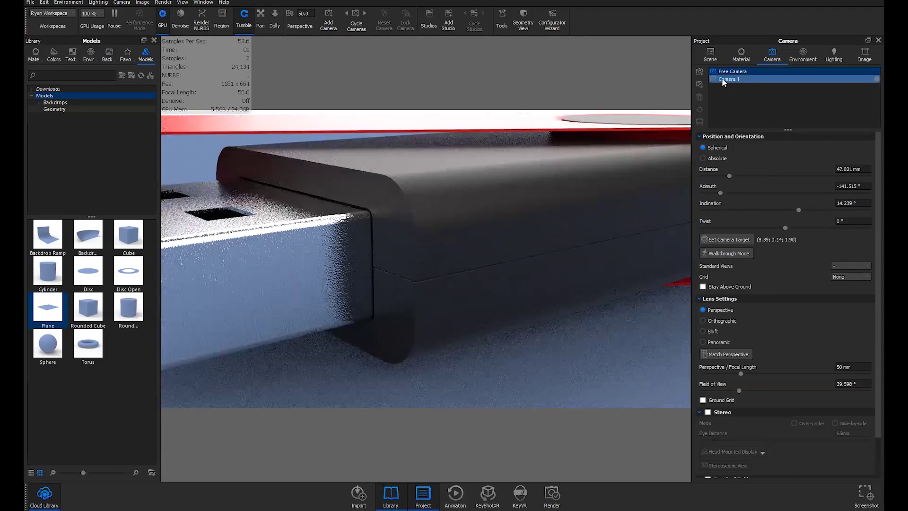
click(723, 79)
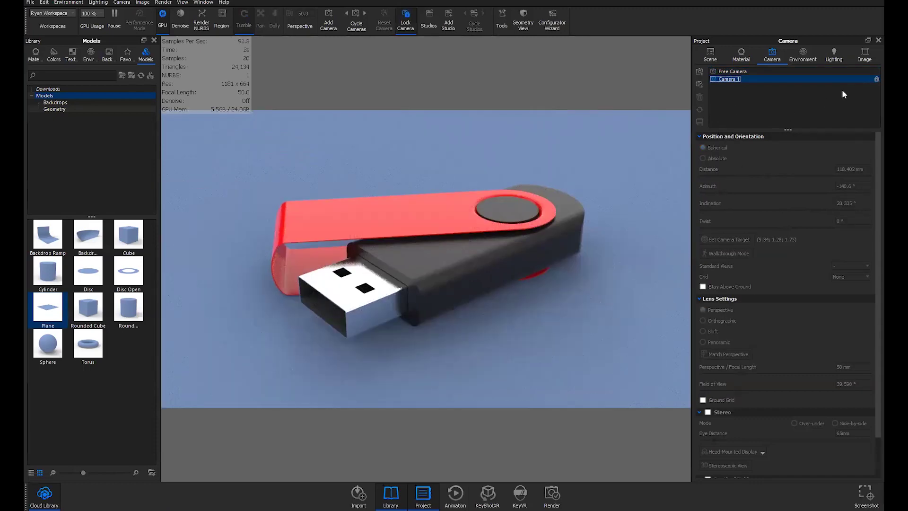
Step: Unlock Camera 1 and adjust its distance to about 118.8 mm
click(875, 80)
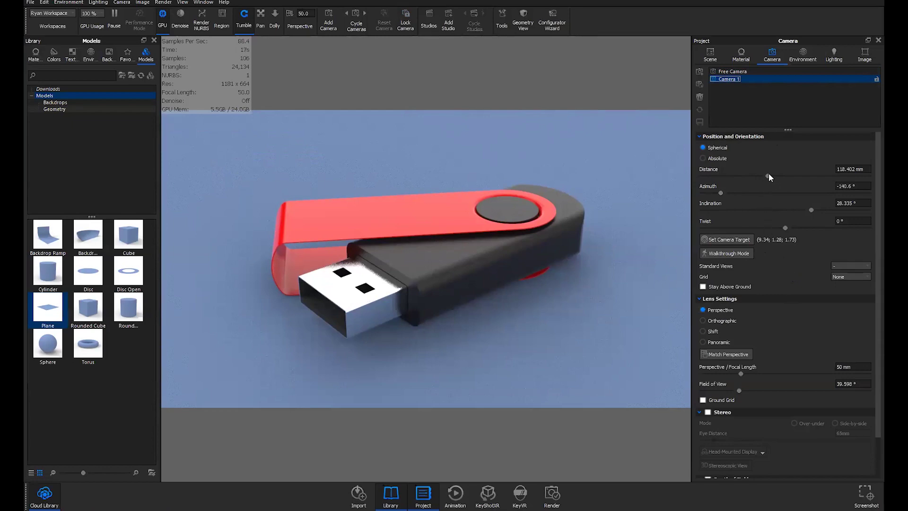
drag(768, 175, 769, 176)
drag(773, 180, 770, 180)
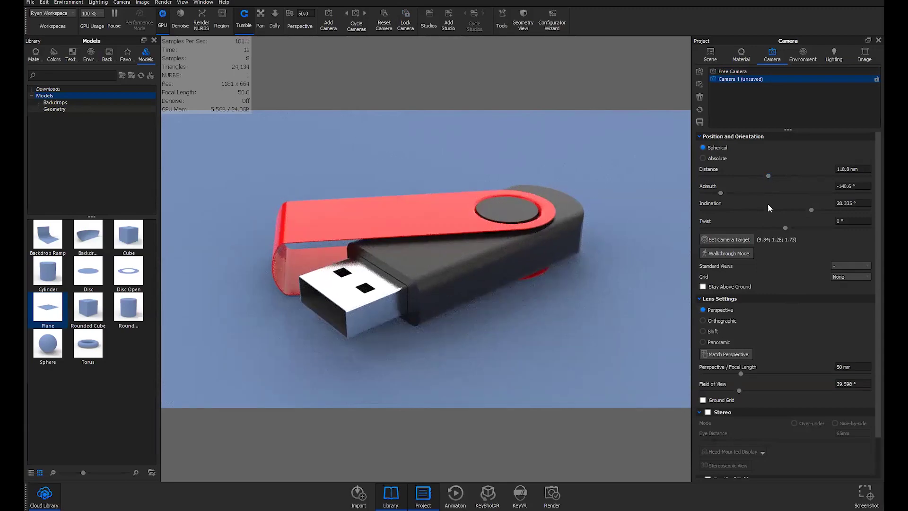
Step: Adjust Camera 1 to an azimuth of about -140° and an inclination of about 28.6°, and save the camera
drag(720, 194, 726, 193)
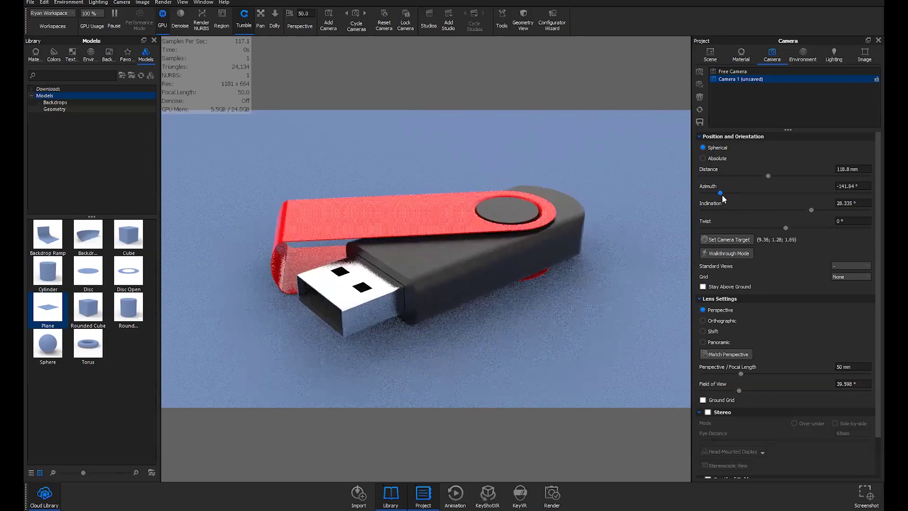
click(722, 194)
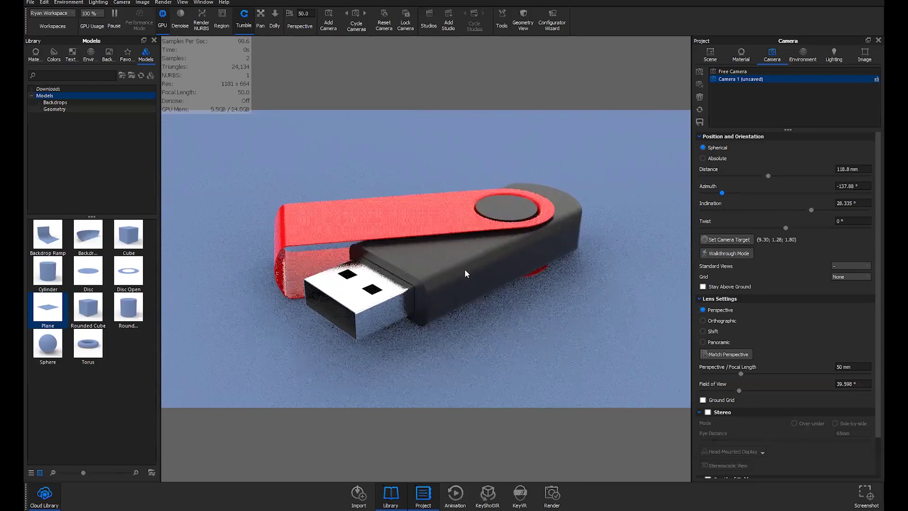
drag(488, 282, 523, 250)
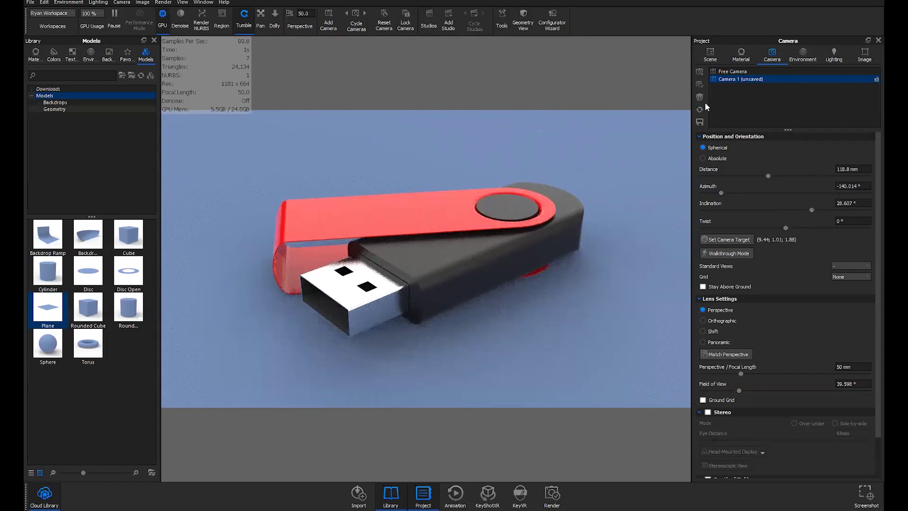
click(700, 122)
Step: Look through the standard views available for the camera without changing the view
click(843, 264)
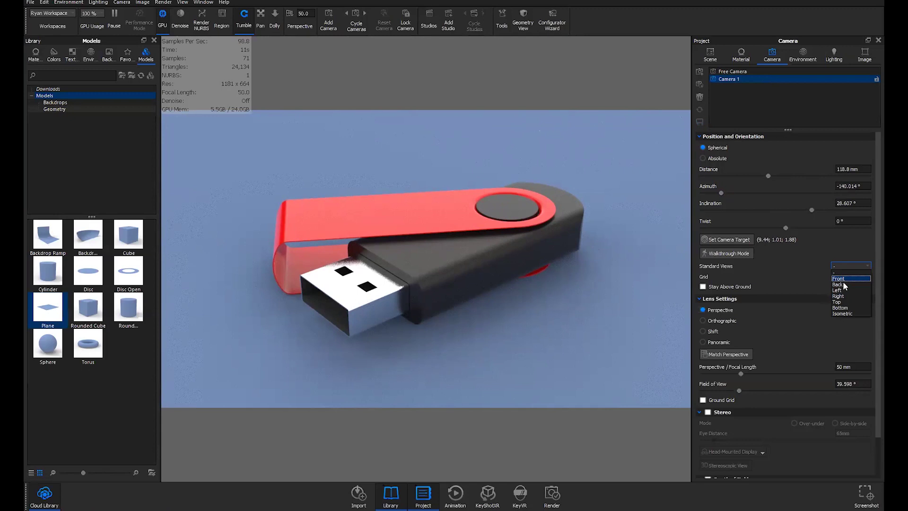
key(Down)
key(Up)
key(Escape)
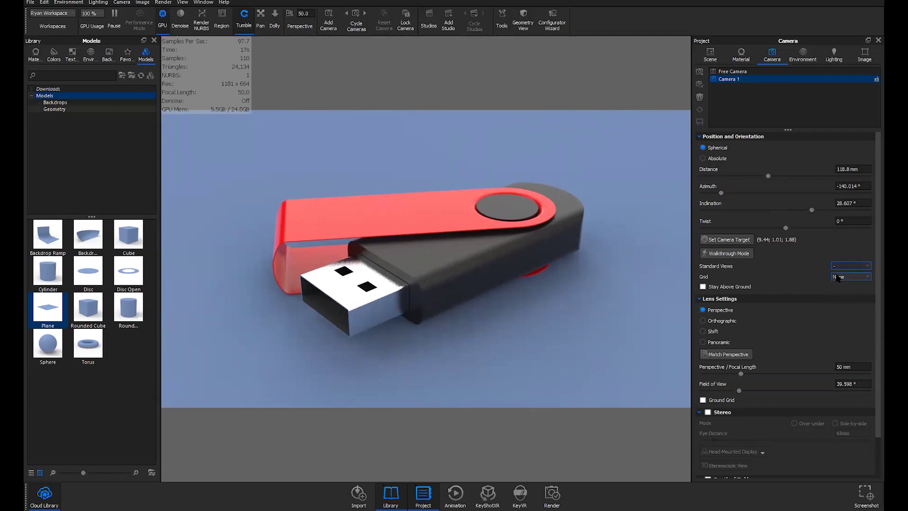
Step: Try the Halves, Thirds and Quarters composition grids on Camera 1, then set the grid back to None
click(840, 276)
click(839, 284)
click(840, 276)
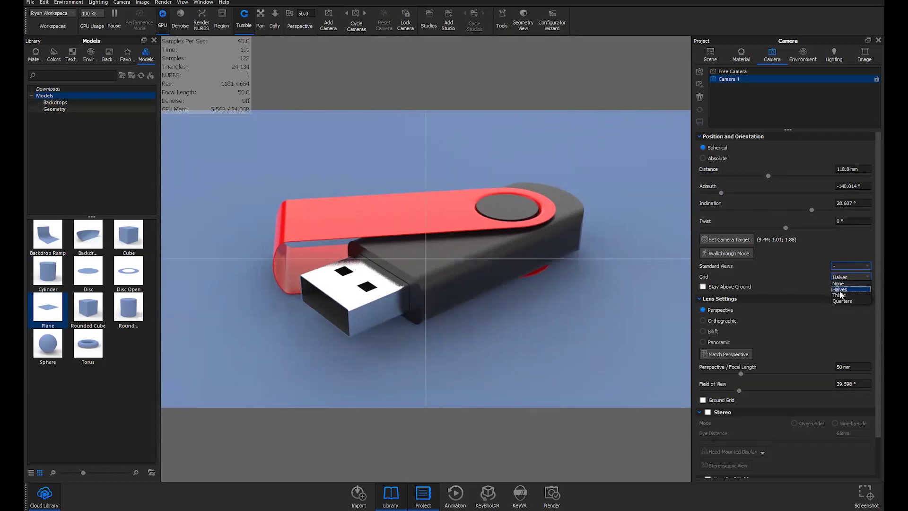
click(839, 285)
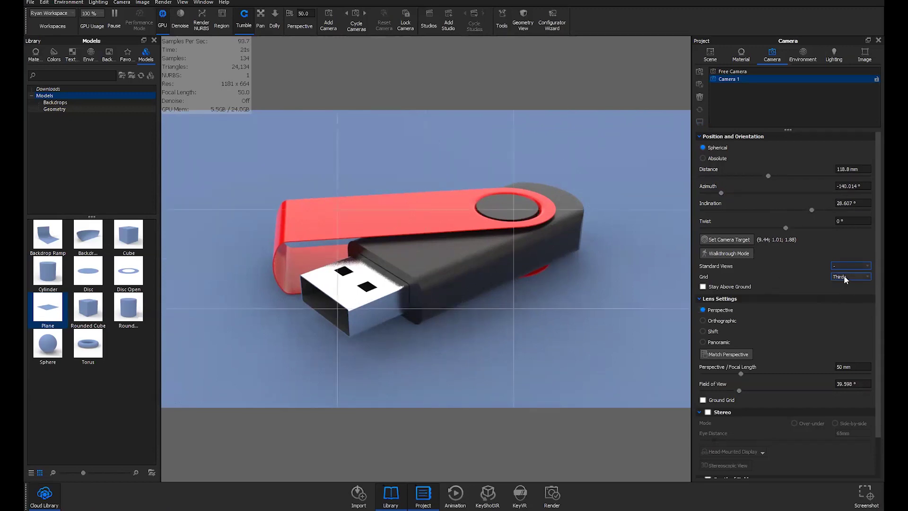
click(844, 278)
click(844, 297)
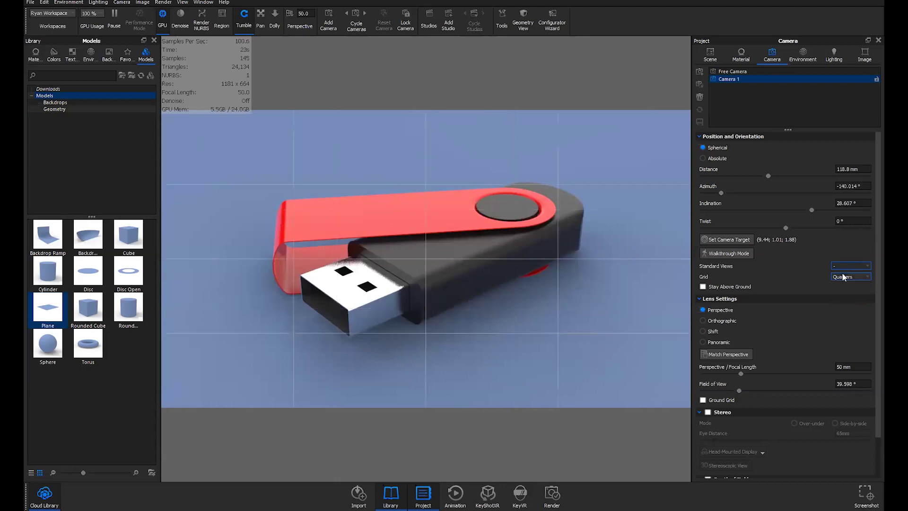
click(843, 278)
click(840, 278)
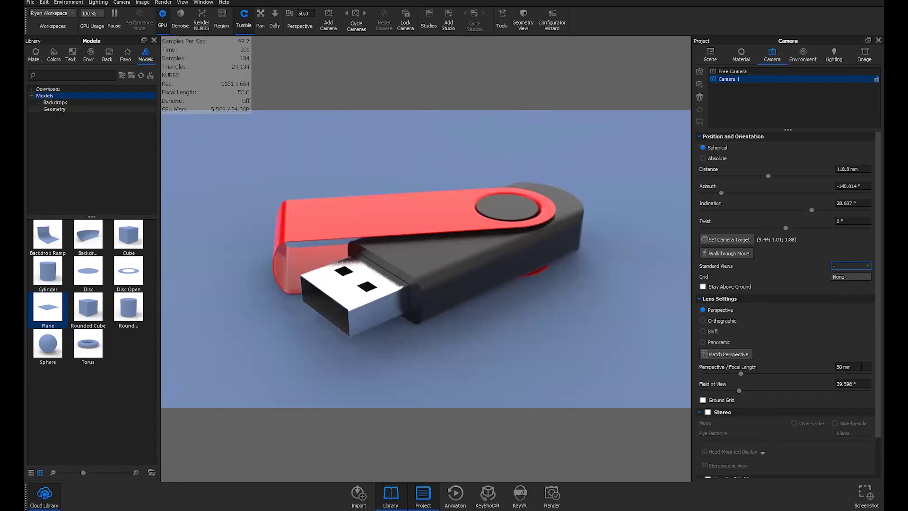
Step: Set Camera 1's perspective focal length to 82 mm and save the camera
click(854, 367)
text(82)
key(Return)
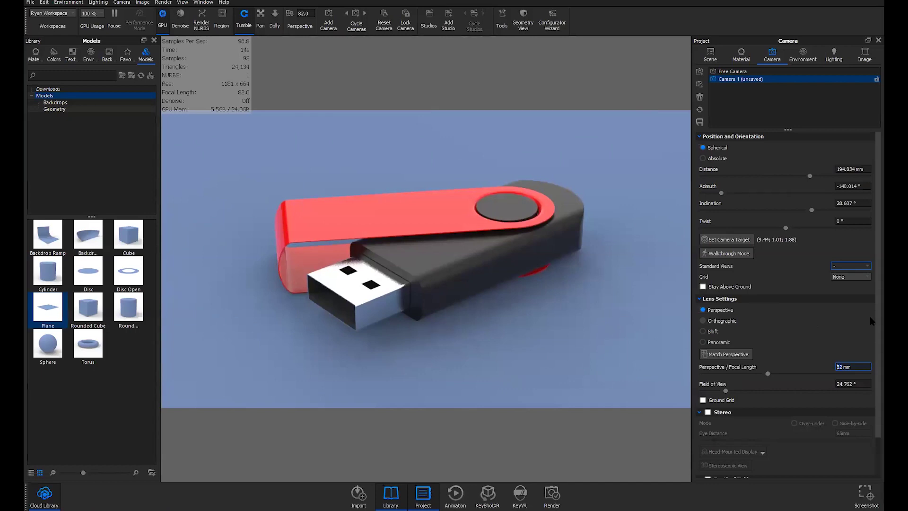
click(700, 121)
Step: Enable depth of field on Camera 1 and pick a focal point on the black body near the USB connector, about 174.8 mm away
scroll(786, 346, down, 2)
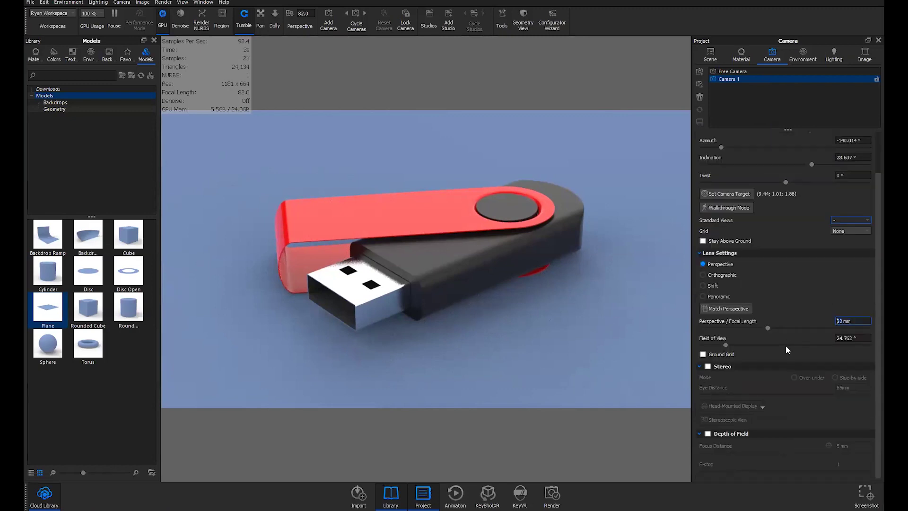
click(708, 434)
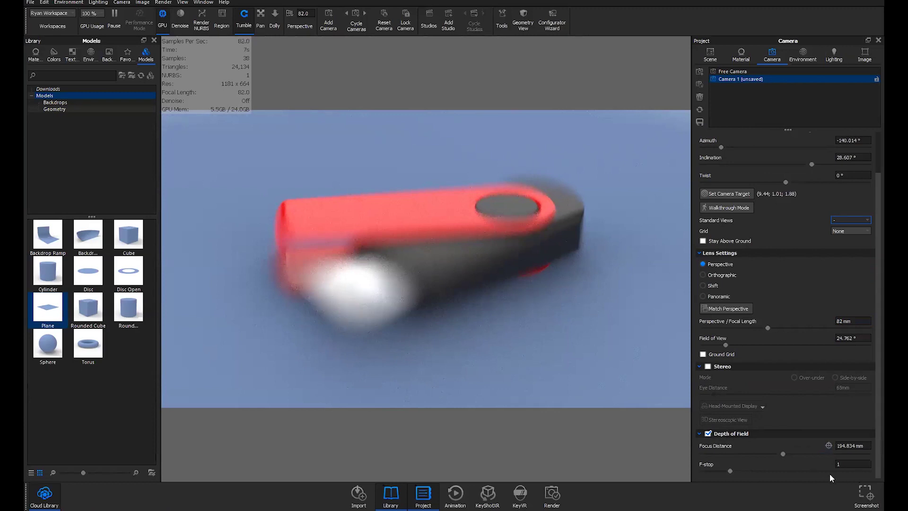
click(828, 446)
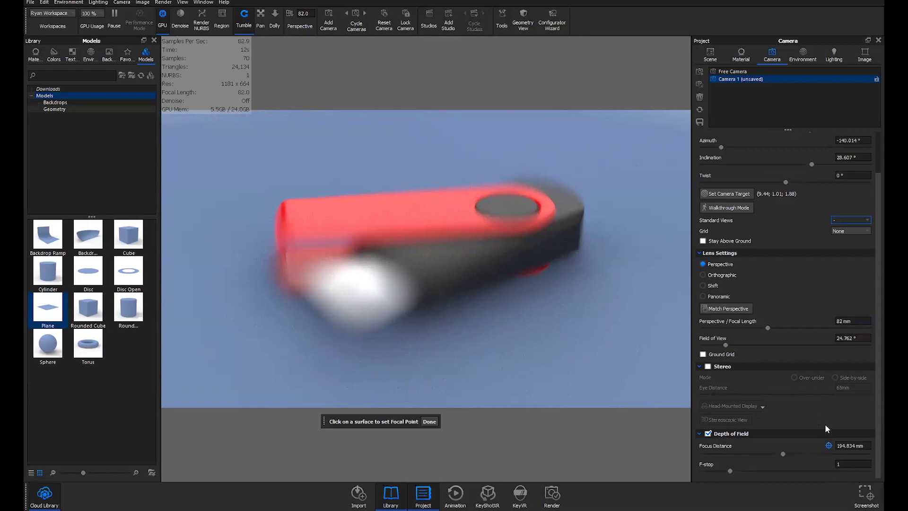
click(424, 272)
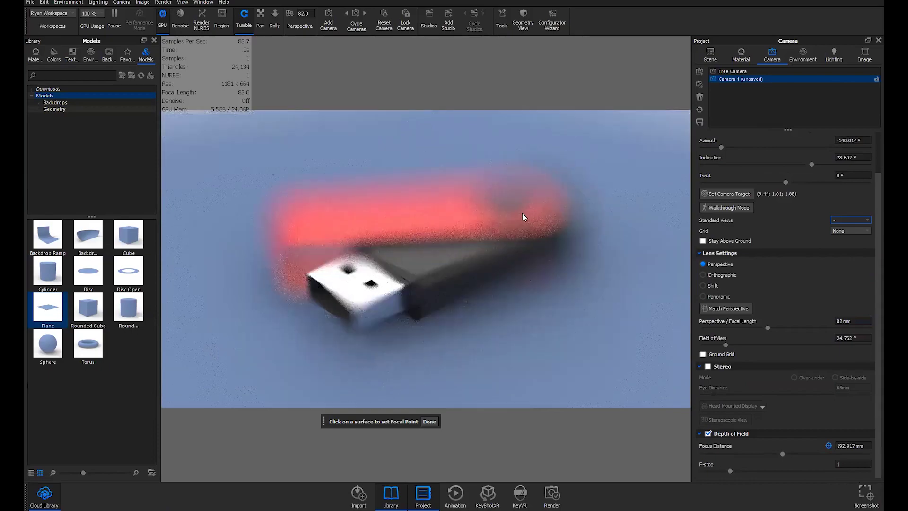
click(548, 208)
click(539, 184)
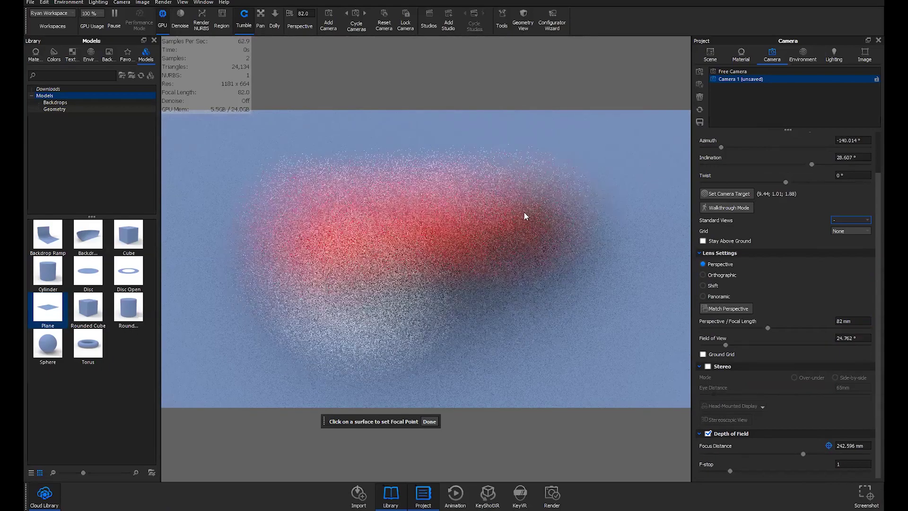
click(430, 267)
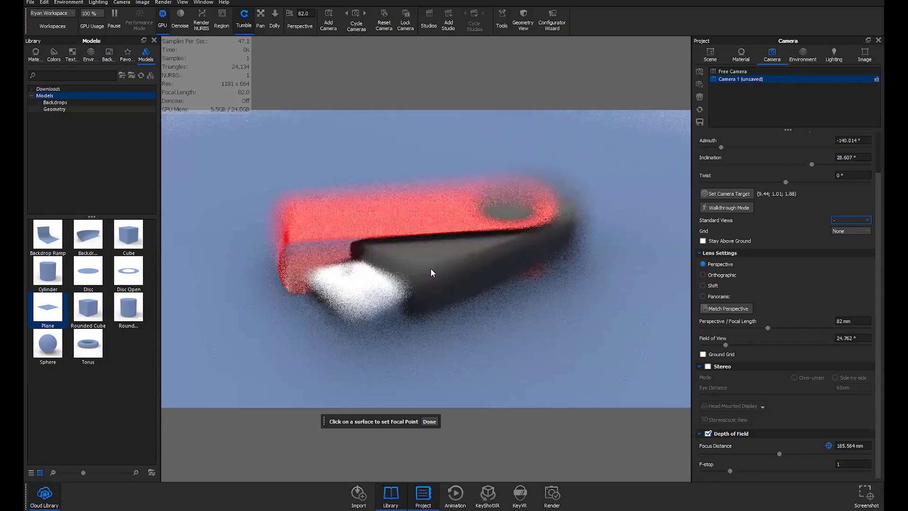
click(420, 284)
click(420, 277)
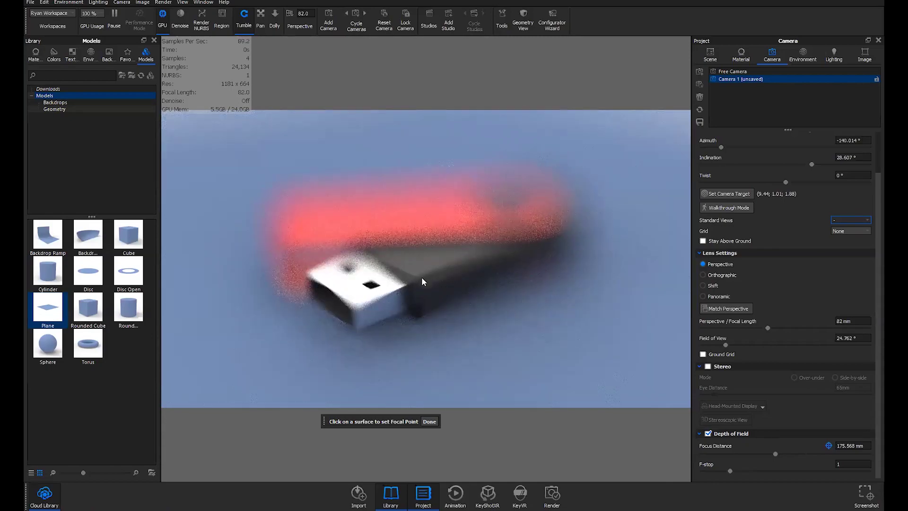
click(424, 280)
click(420, 280)
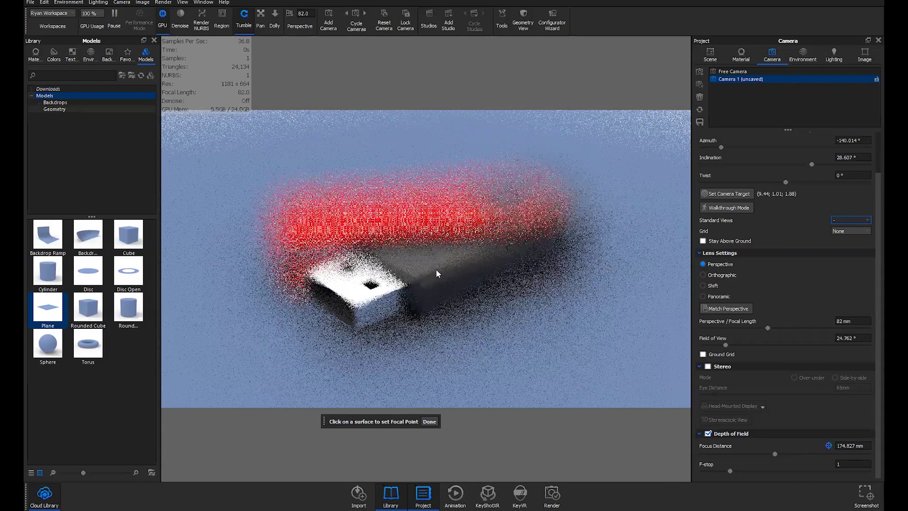
Step: Try an F-stop of 10, set it to 15 instead, finish picking the focal point and save Camera 1
click(851, 464)
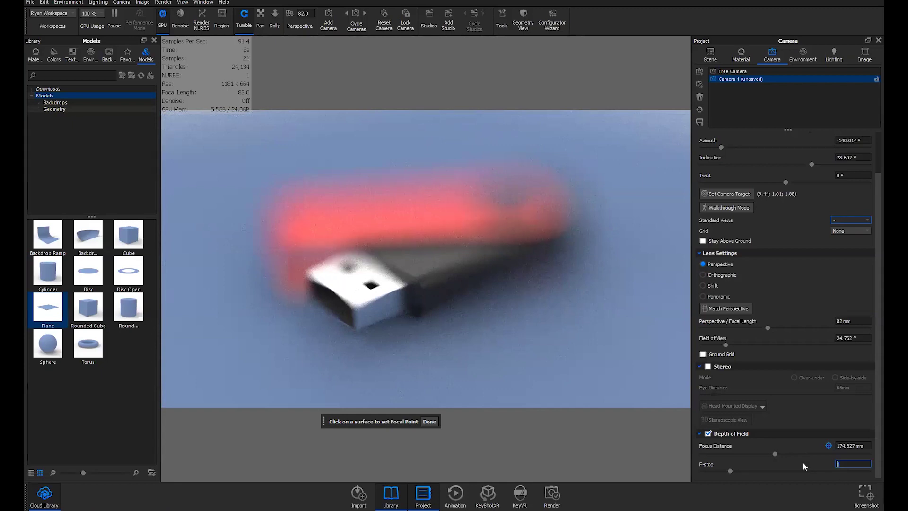
text(0)
key(Return)
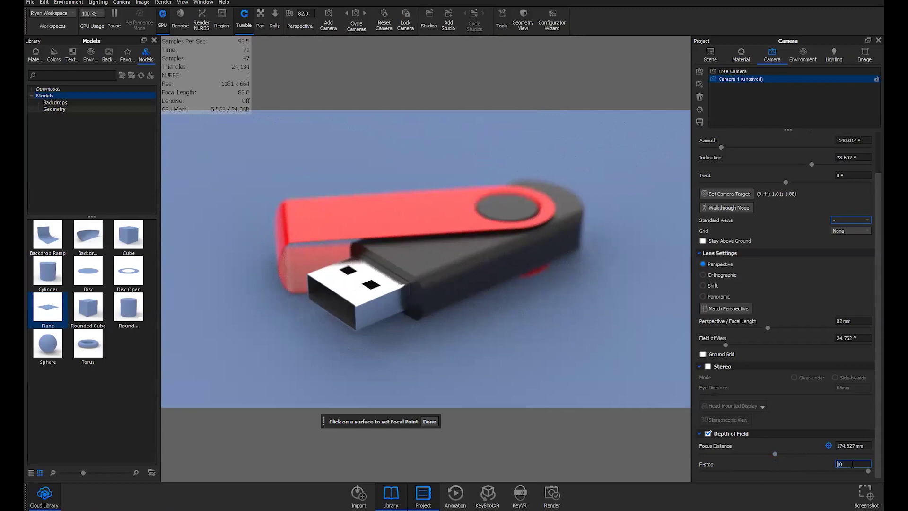
double_click(839, 464)
text(15)
key(Return)
click(429, 421)
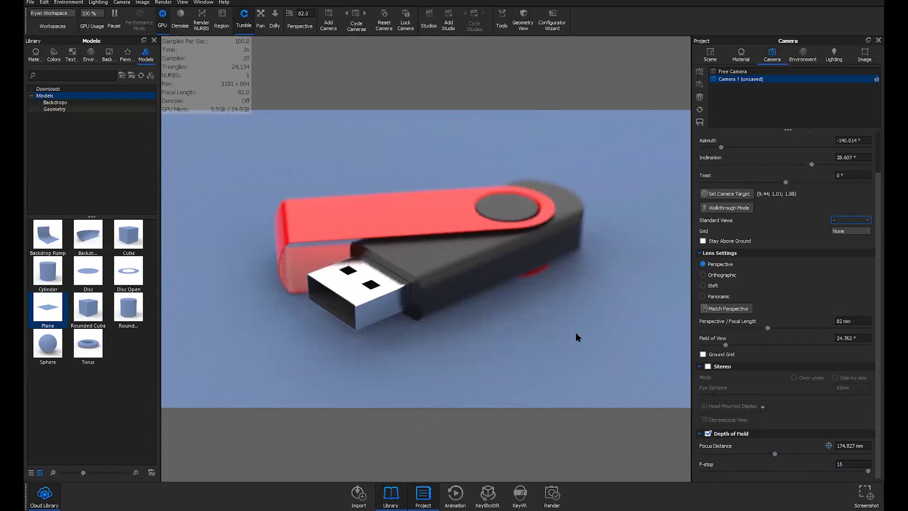
click(700, 122)
Step: Unlink the ground plane's black plastic material from the other parts and open it for editing
key(ctrl+z)
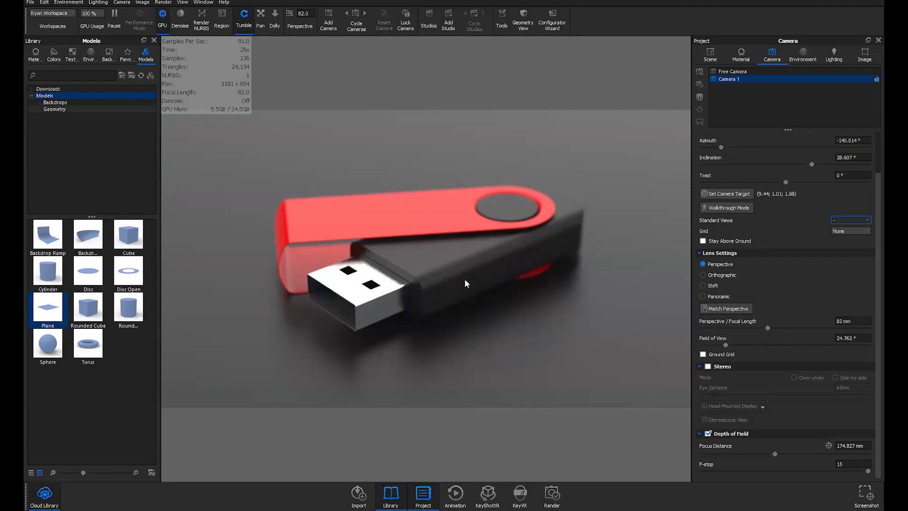
right_click(488, 334)
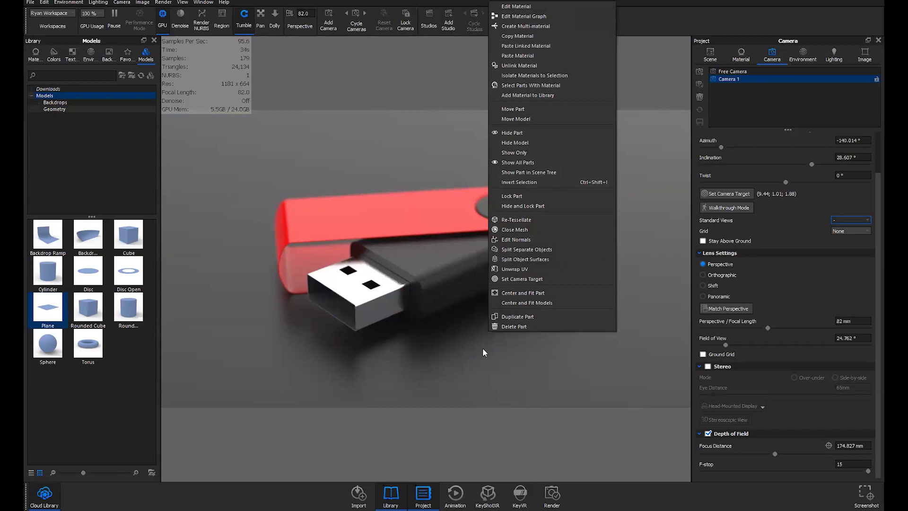
click(513, 68)
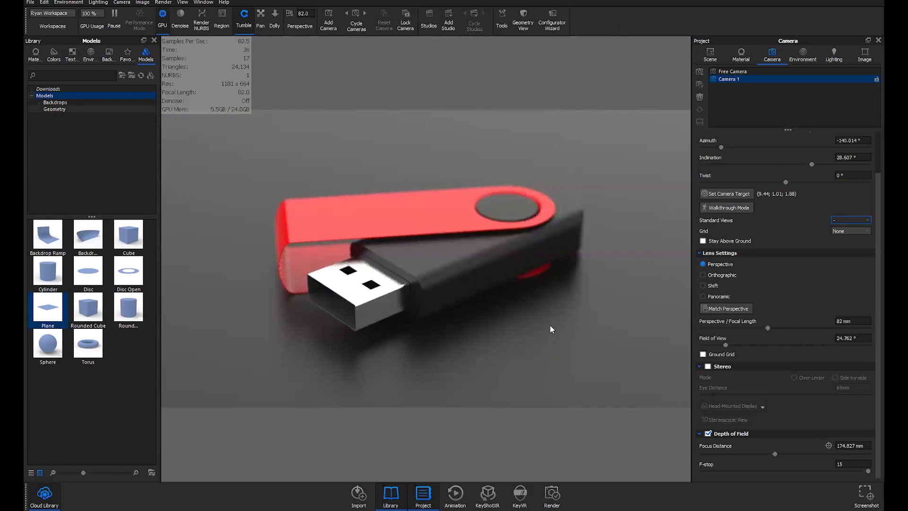
double_click(502, 344)
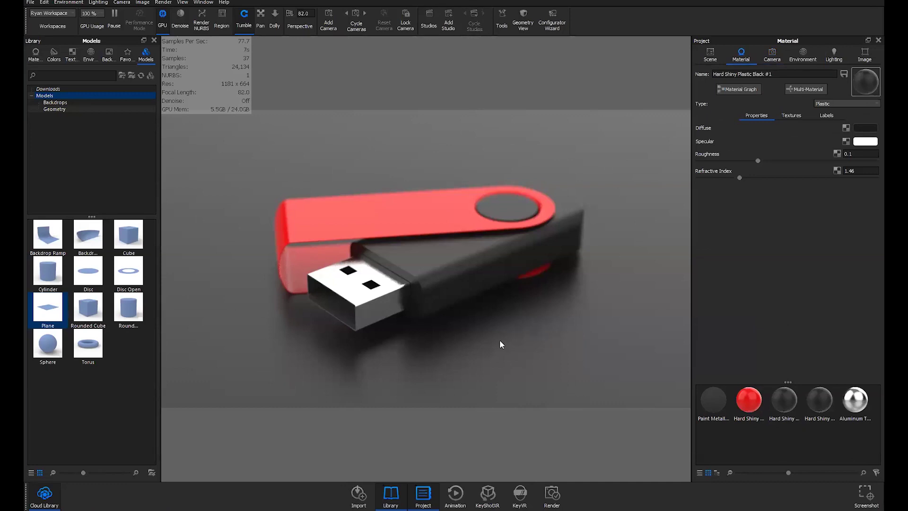
Step: Add a Noise (Texture) bump to the ground plane's Hard Shiny Plastic Black #1 material
click(793, 116)
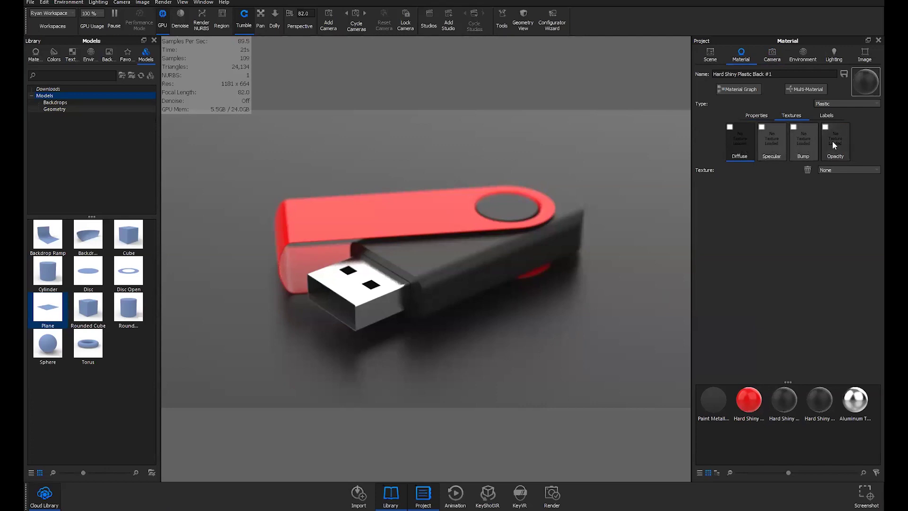
click(805, 145)
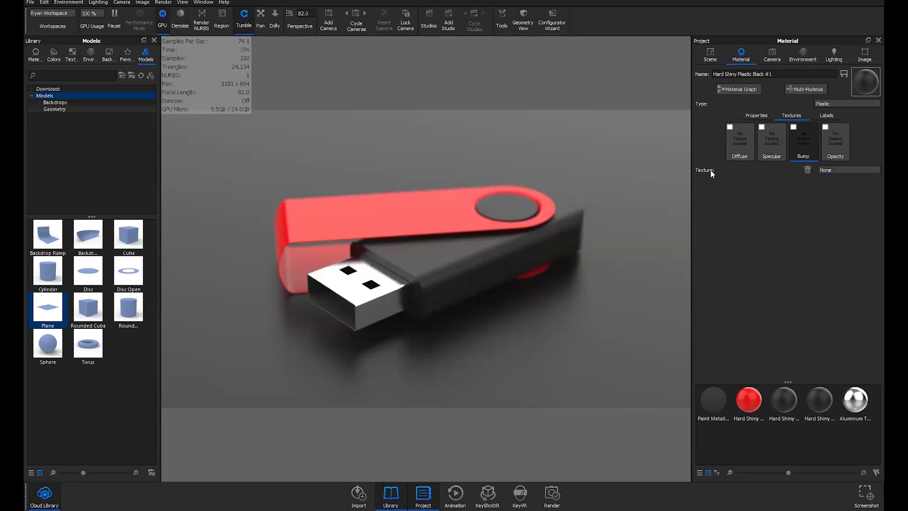
click(833, 169)
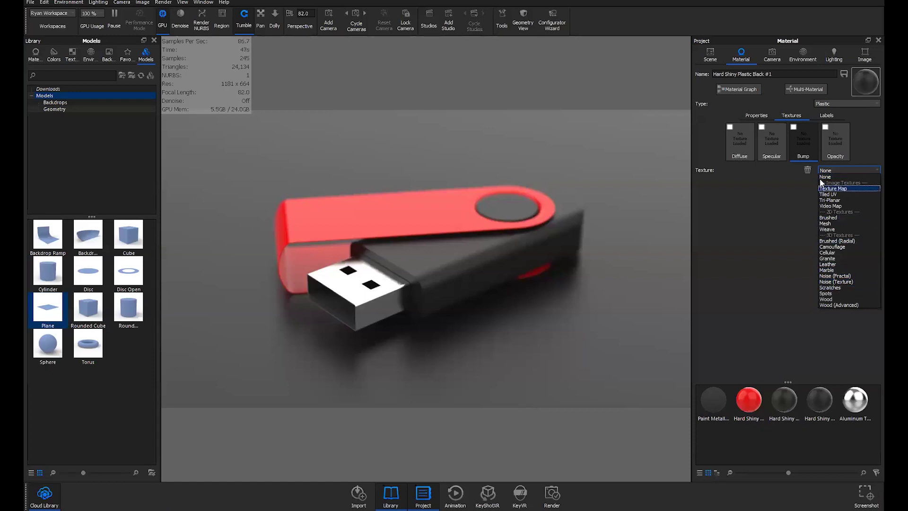
click(832, 169)
click(834, 171)
click(836, 282)
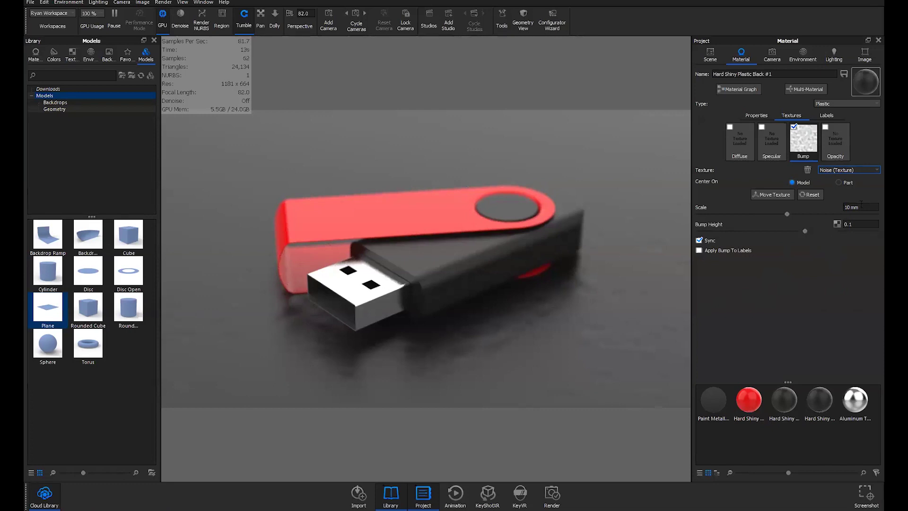
Step: Set the noise bump's scale to 2 mm and its bump height to 0.1
click(844, 207)
key(Delete)
key(Delete)
key(Delete)
text(2)
key(Return)
mouse_move(798, 229)
mouse_down()
mouse_move(813, 231)
mouse_move(768, 232)
mouse_move(791, 234)
mouse_up()
key(ctrl+a)
text(0.1)
key(Return)
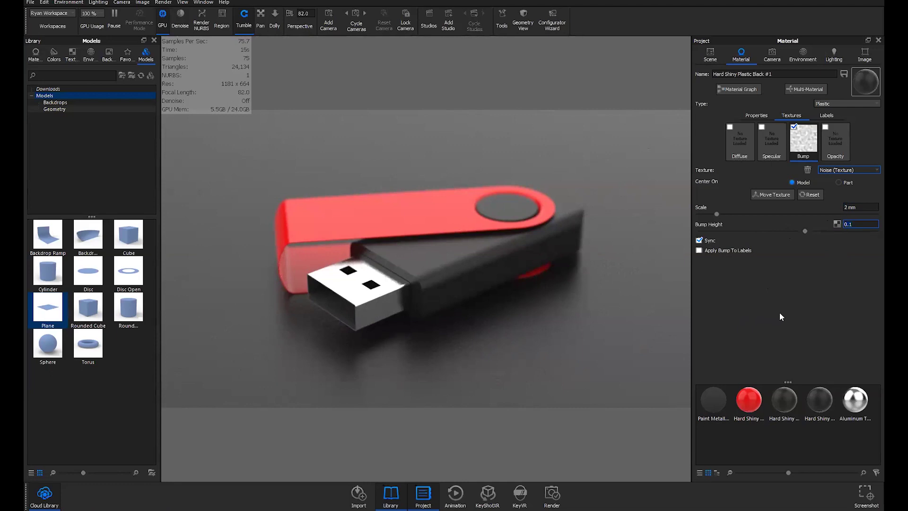
Step: Set the scene's lighting preset to Product, comparing it with Basic
click(835, 59)
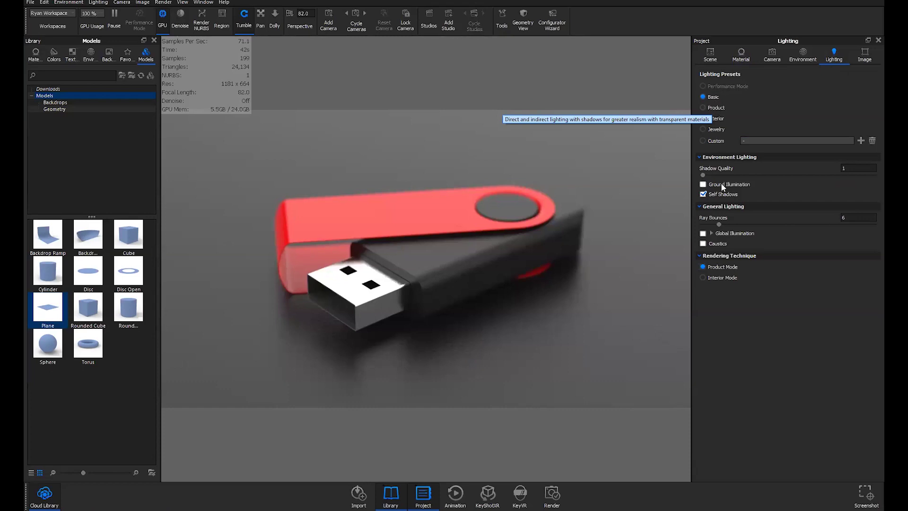
click(716, 107)
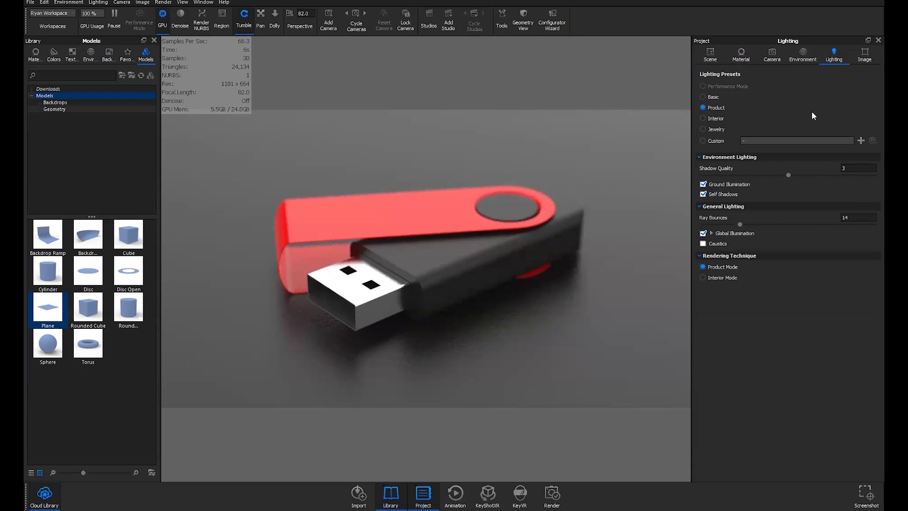
click(713, 98)
click(714, 108)
Step: Examine the environment's Floor Reflection and Overhead light pins in the HDRI editor
click(804, 57)
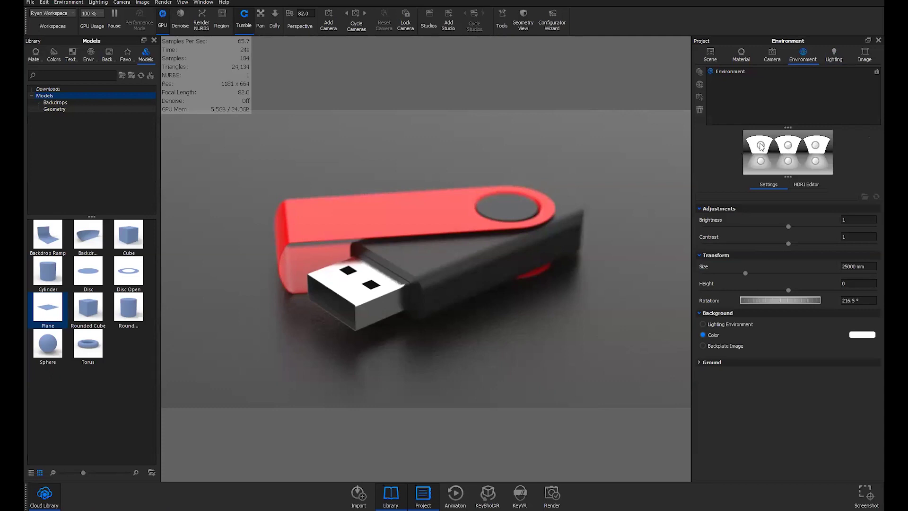
click(788, 147)
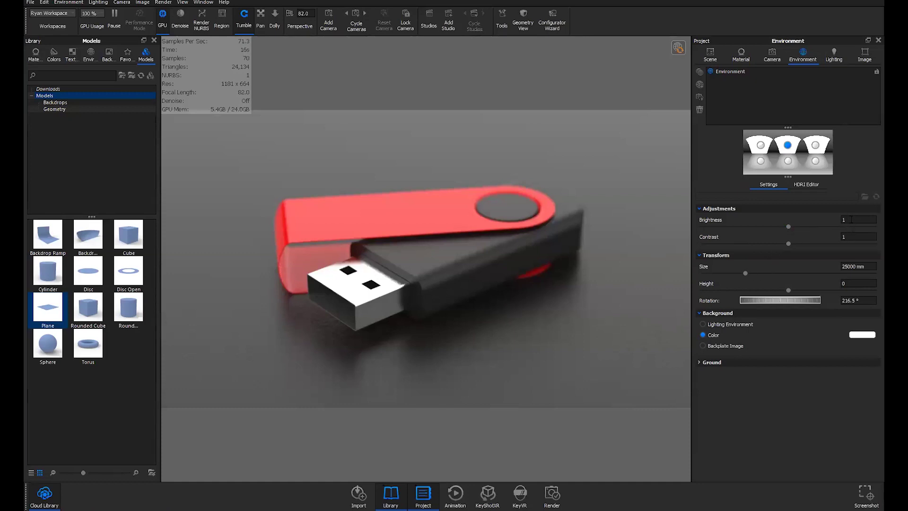
click(807, 186)
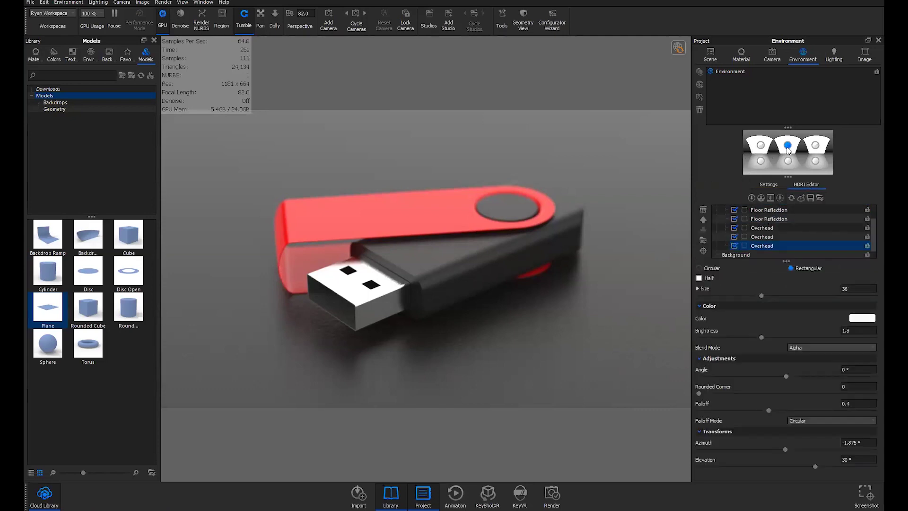
scroll(766, 222, up, 2)
click(775, 229)
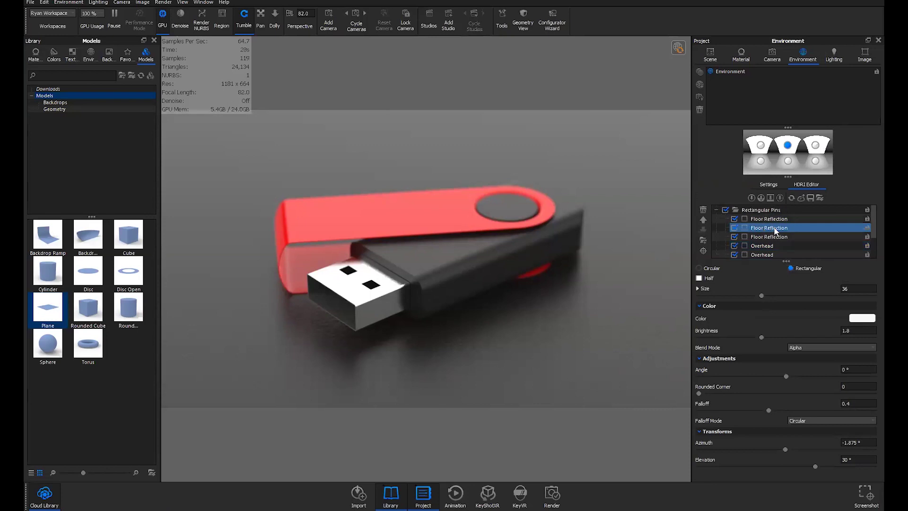
click(762, 210)
click(764, 219)
click(761, 211)
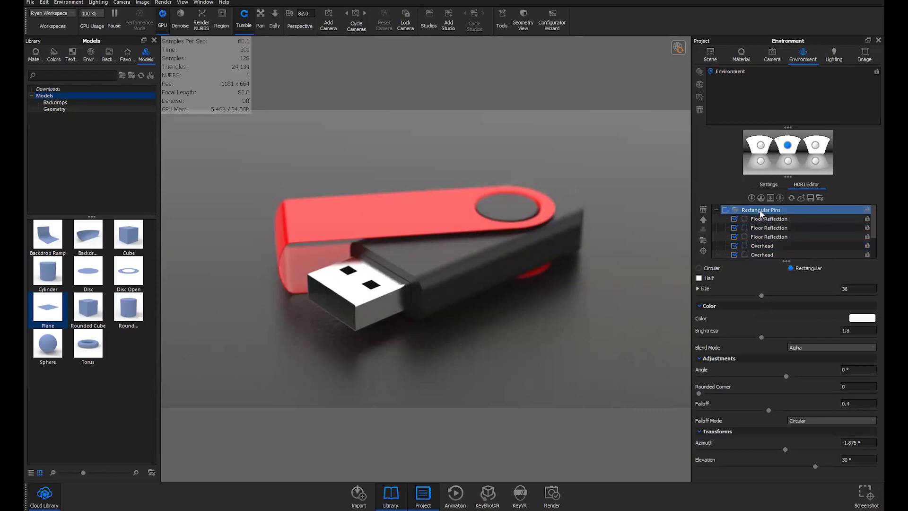
click(764, 228)
scroll(765, 230, down, 1)
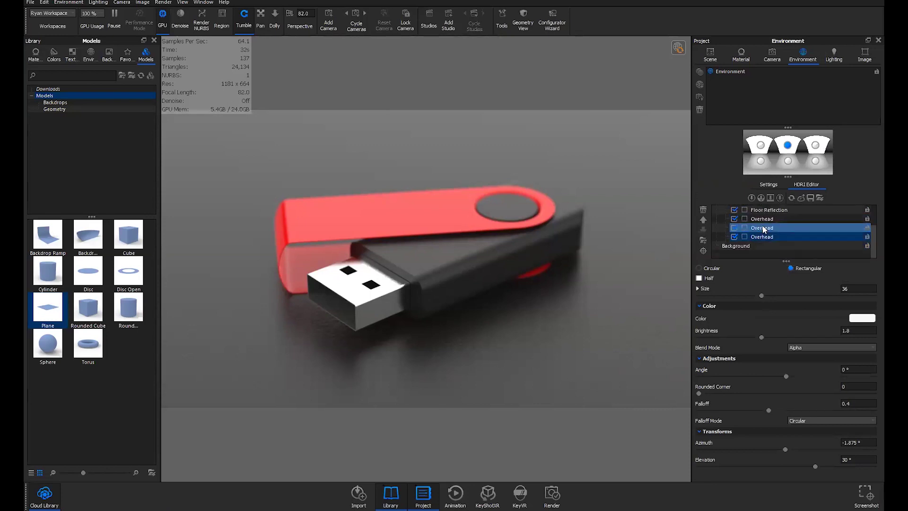
Step: Switch an Overhead light pin off and back on to compare its effect, and select the first Overhead pin
click(734, 228)
click(734, 220)
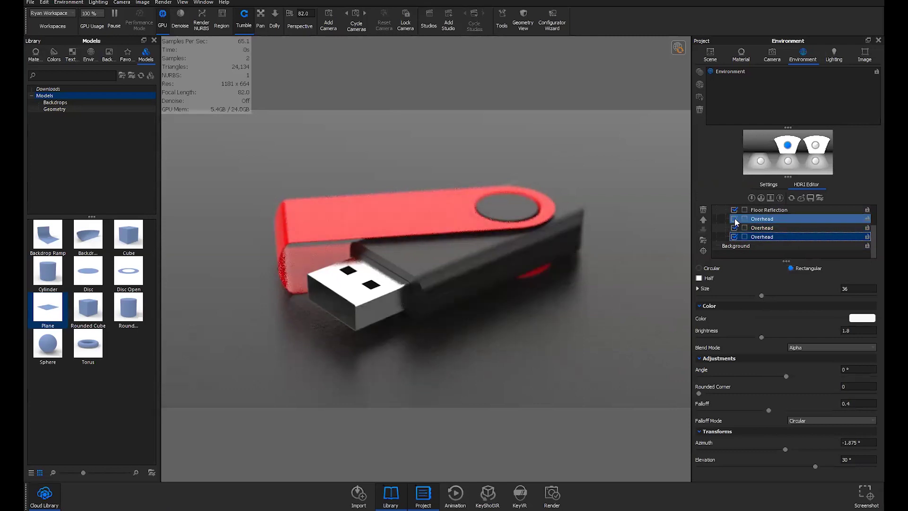
click(734, 219)
click(765, 221)
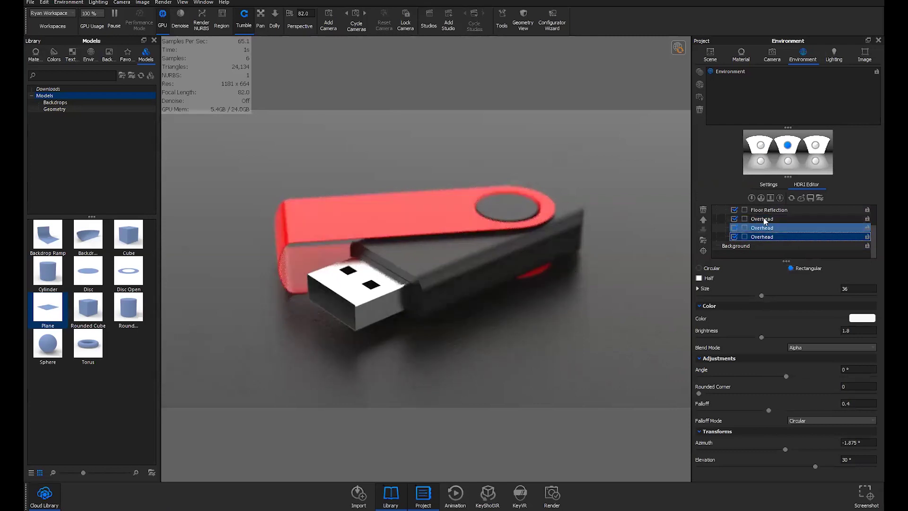
click(764, 219)
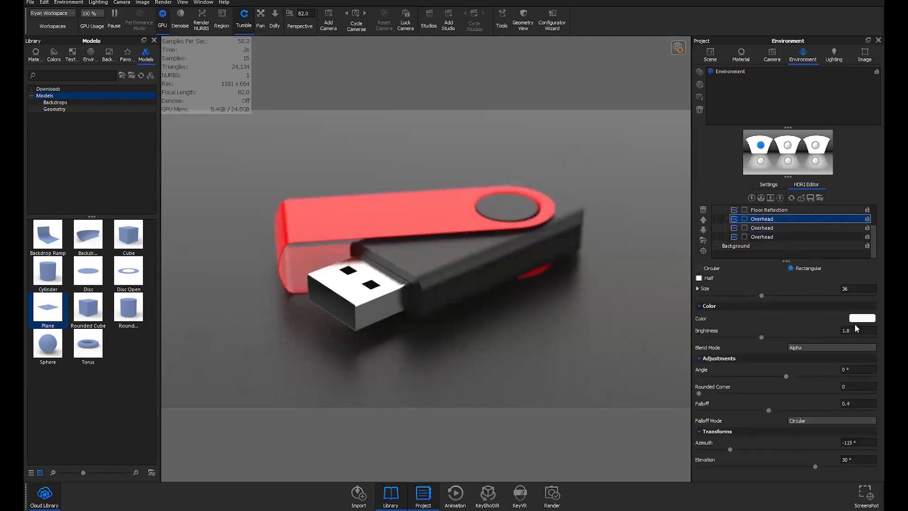
Step: Add a circular light pin and shift its highlight across the scene to about -14° azimuth and 22° elevation
scroll(771, 254, up, 3)
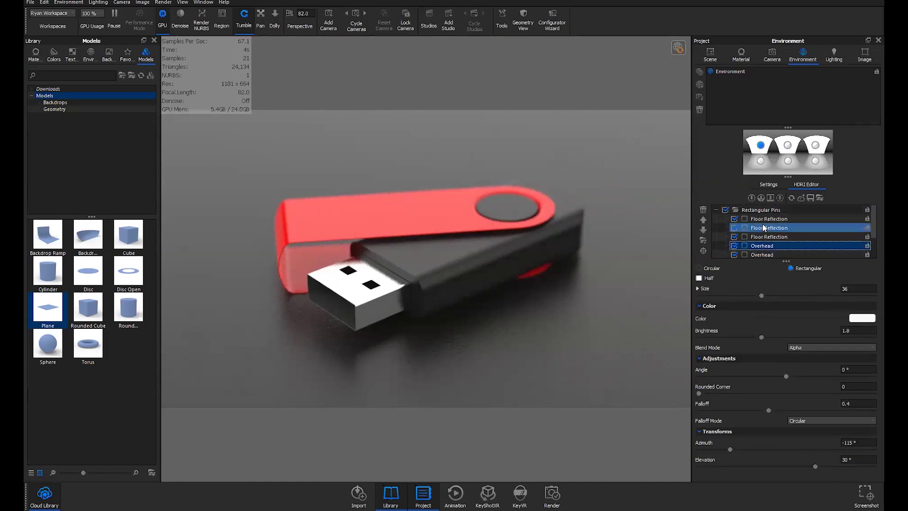
click(757, 209)
click(752, 198)
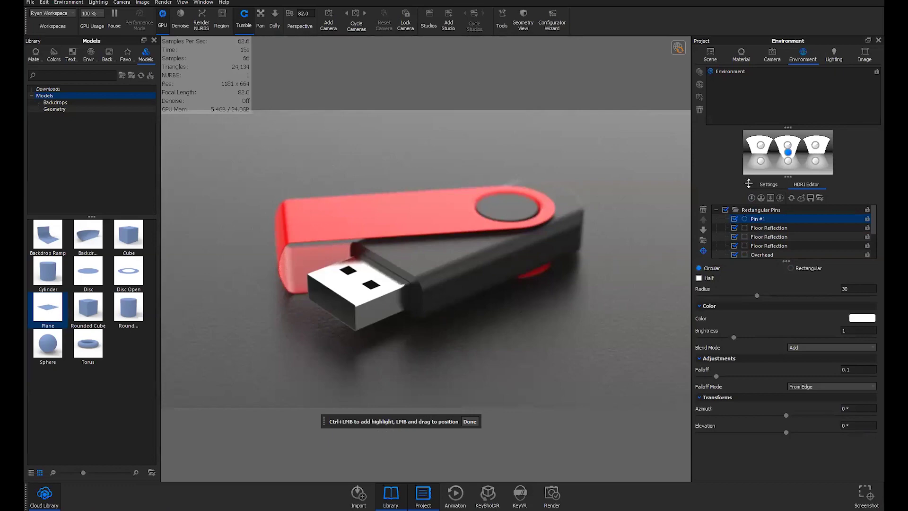
drag(787, 152, 800, 151)
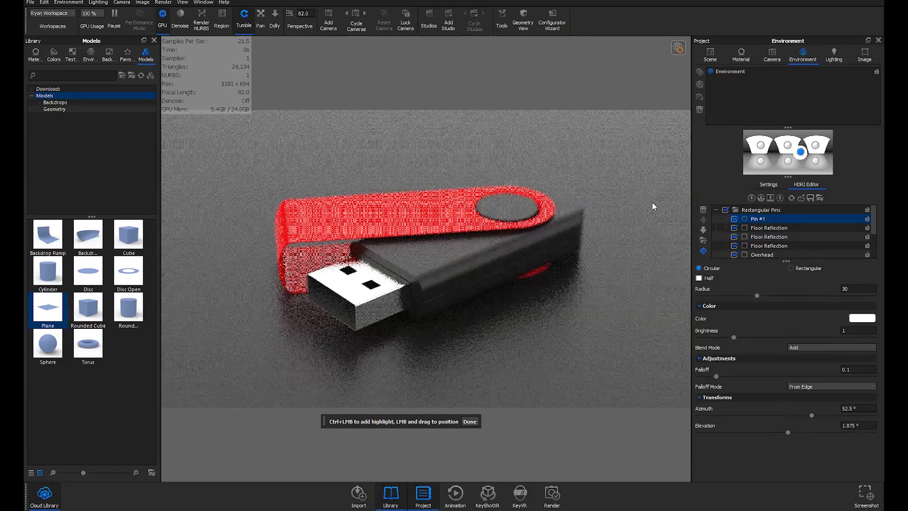
click(568, 230)
drag(566, 225, 548, 238)
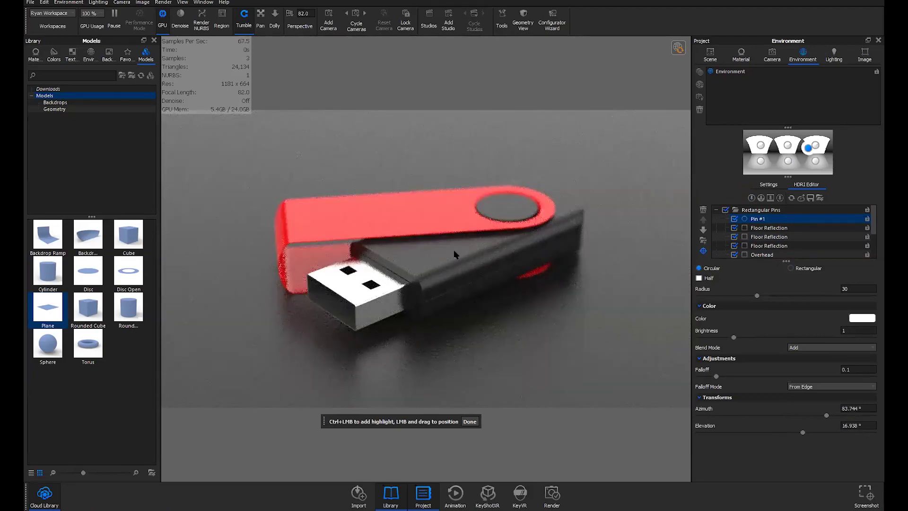
drag(411, 265, 429, 127)
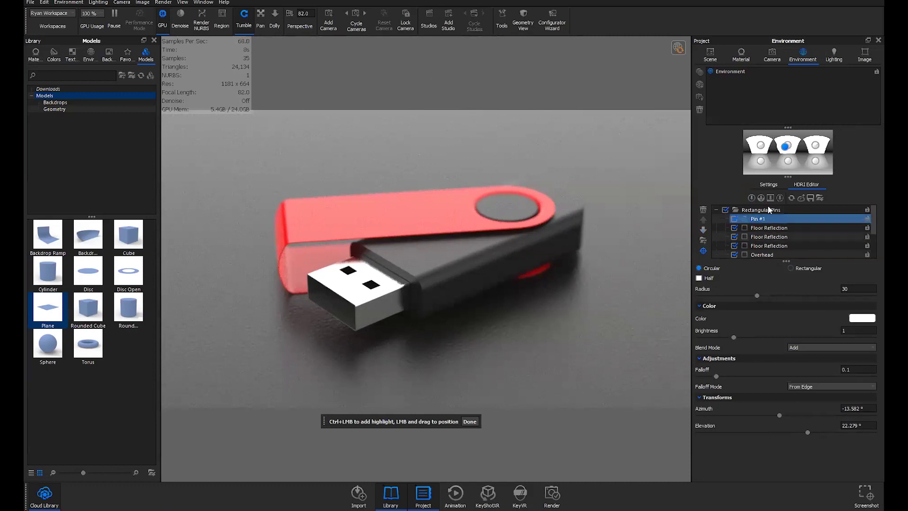
Step: Add a second circular light pin and place its highlight on the closed end of the red cover
click(752, 198)
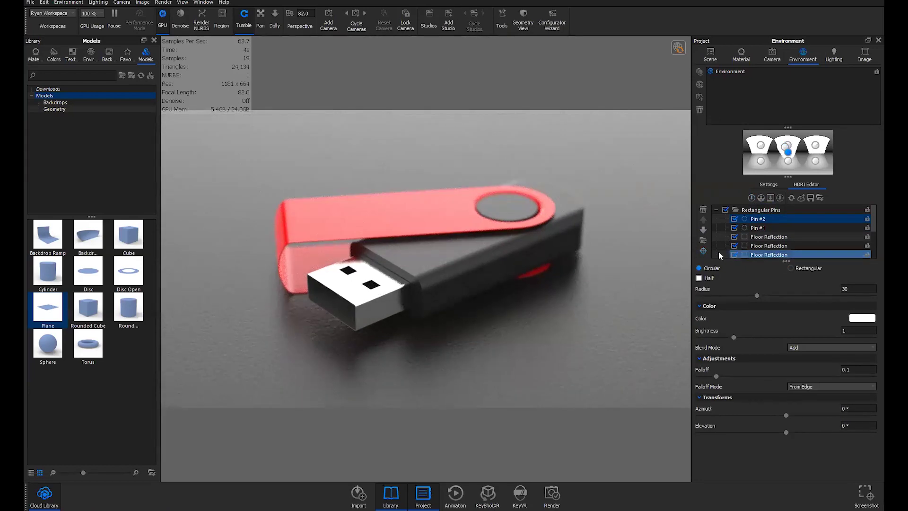
click(703, 250)
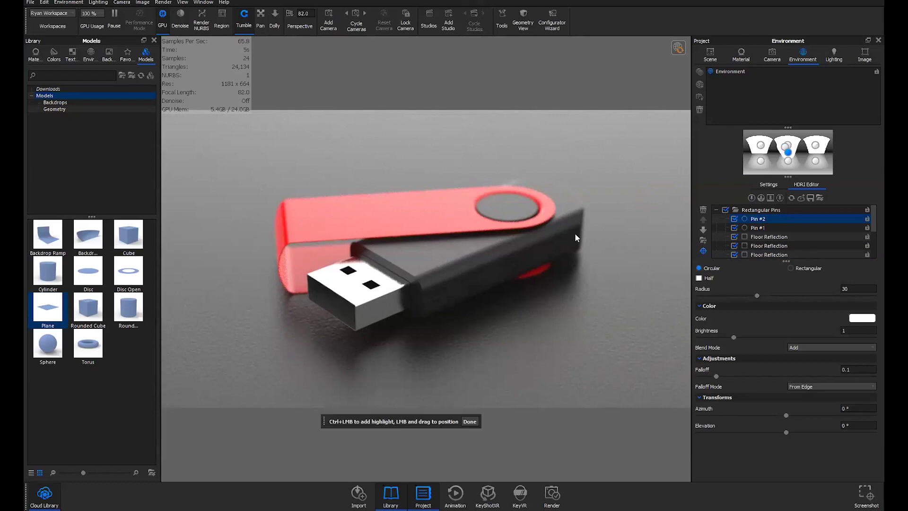
click(280, 237)
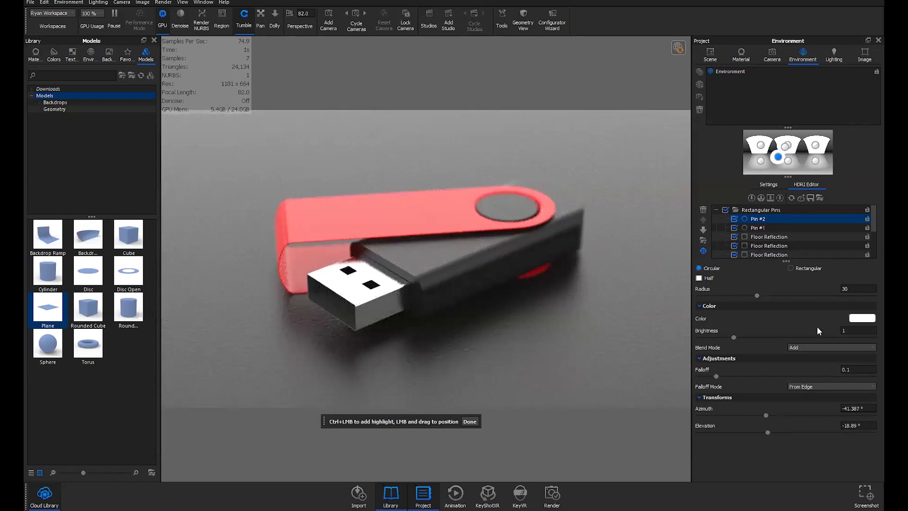
Step: Make the second pin blue (#0096CE) with brightness 5, and reposition it to about -51° azimuth and 17° elevation
click(856, 318)
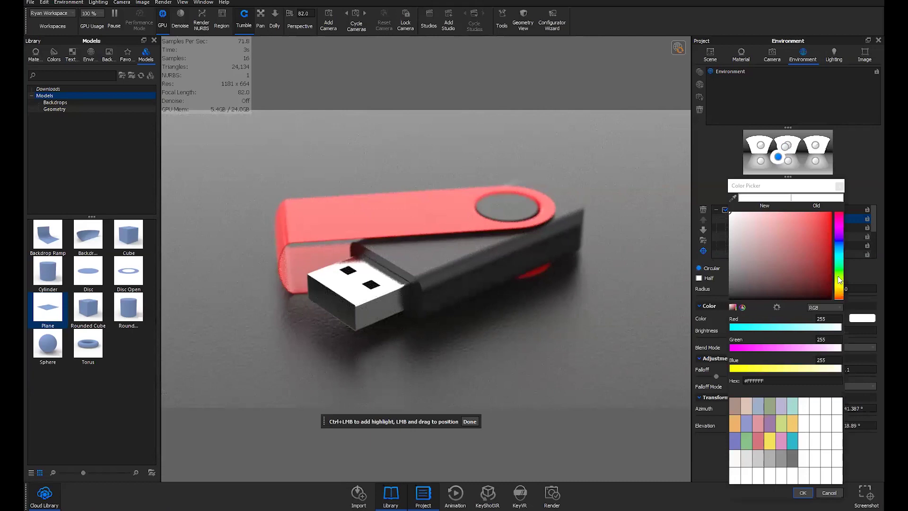
drag(839, 280, 832, 242)
click(830, 214)
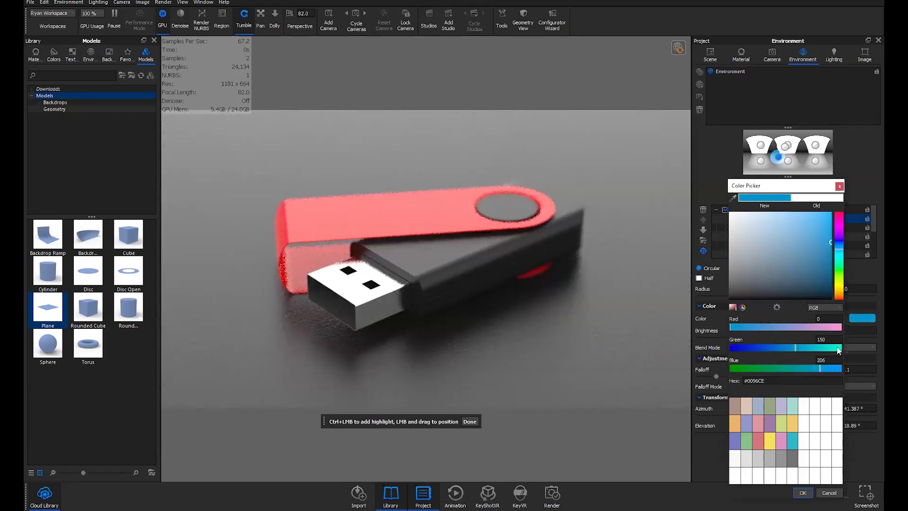
click(803, 492)
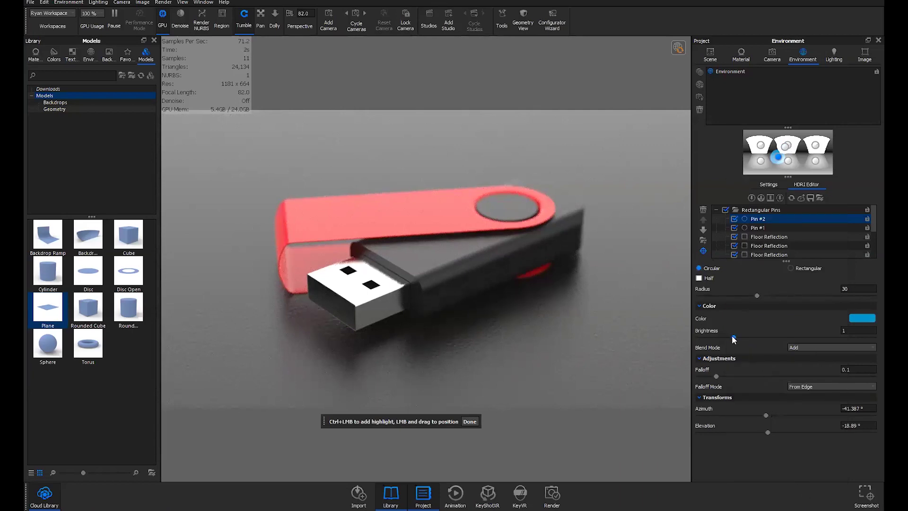
drag(733, 338, 873, 338)
drag(778, 157, 776, 151)
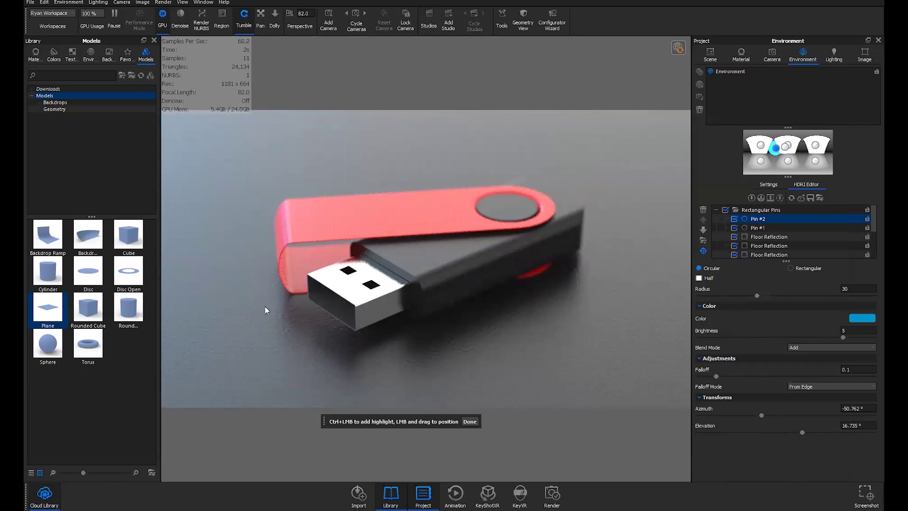
Step: Add a third circular light pin and place its highlight near the rear end of the drive's black body
click(752, 198)
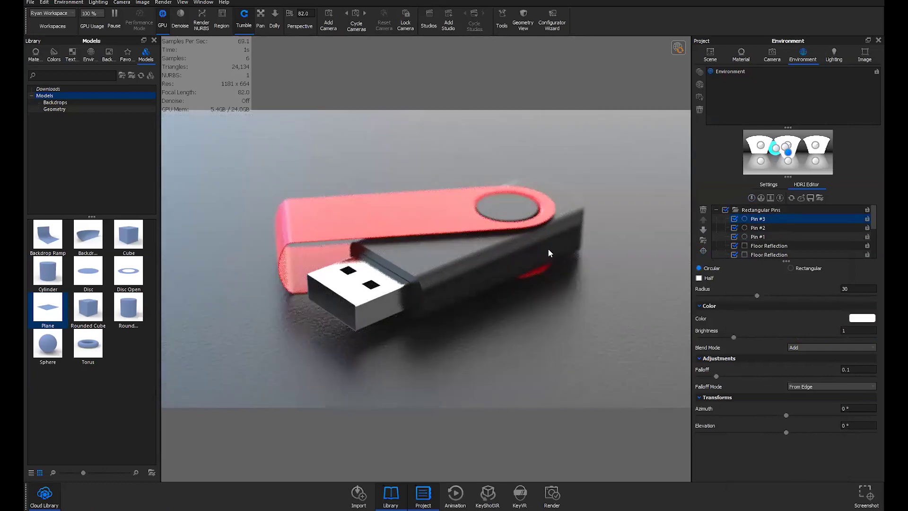
click(703, 250)
click(572, 251)
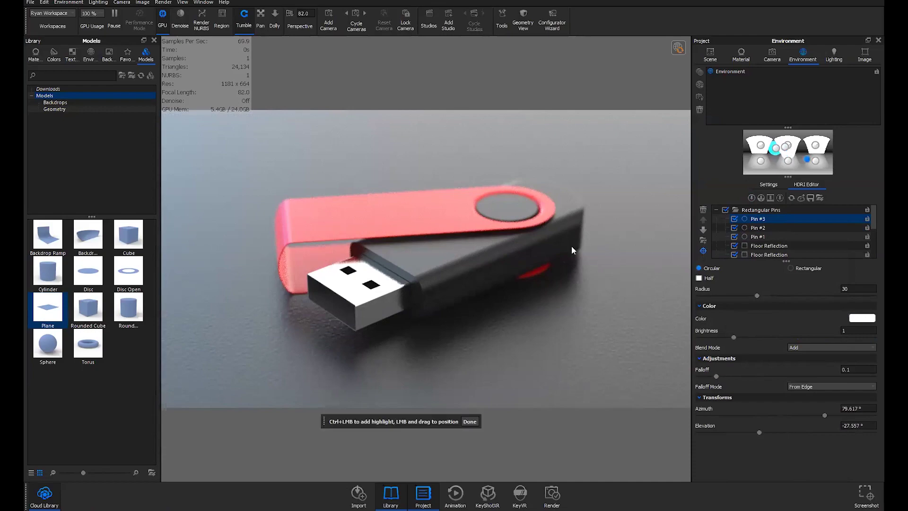
drag(571, 250, 543, 243)
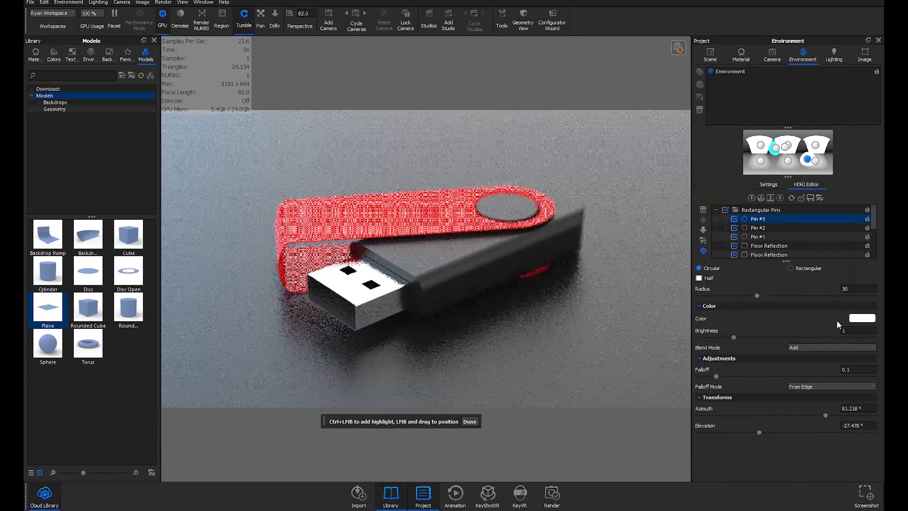
Step: Make the third pin orange (#FF9300) with brightness 5, and reposition it to about 83° azimuth and 21° elevation
click(862, 318)
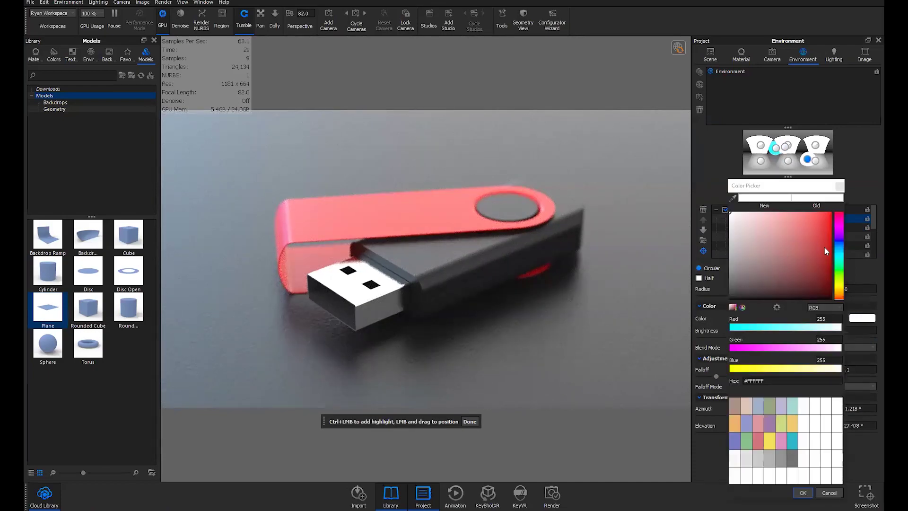
drag(838, 289, 840, 296)
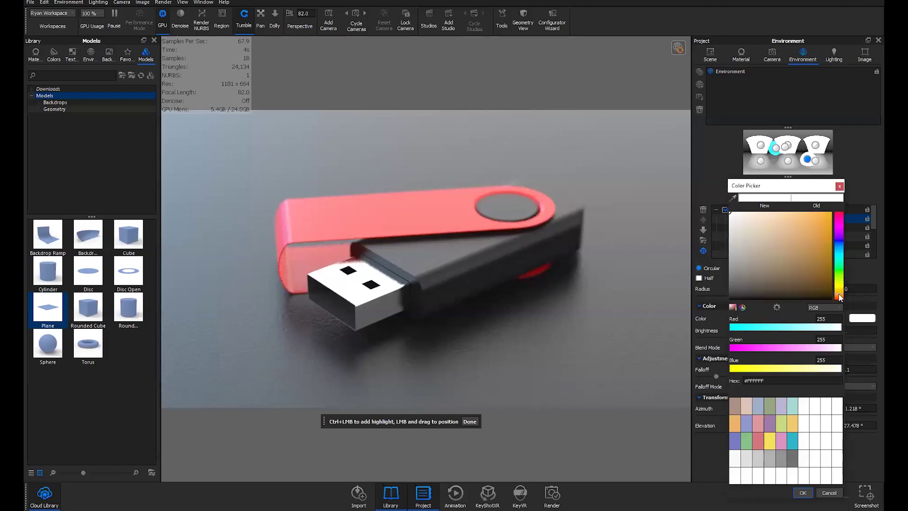
click(831, 213)
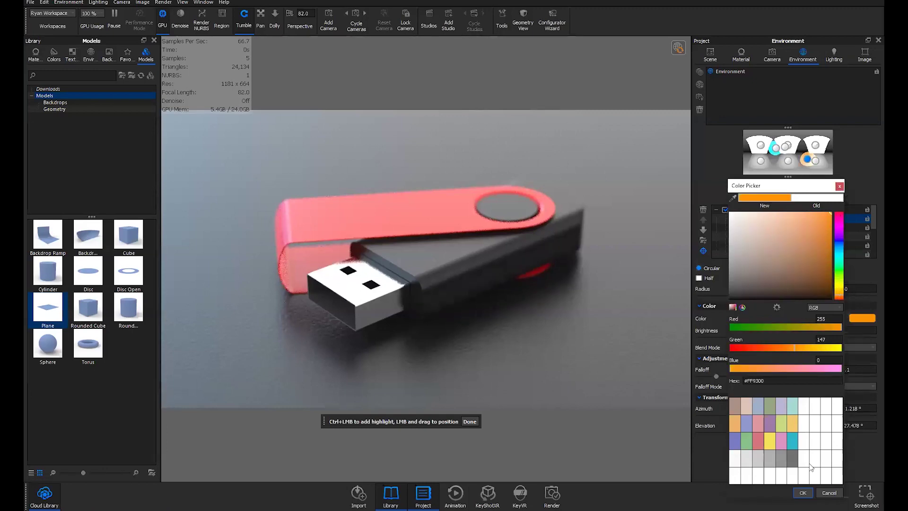
click(803, 492)
drag(734, 338, 873, 339)
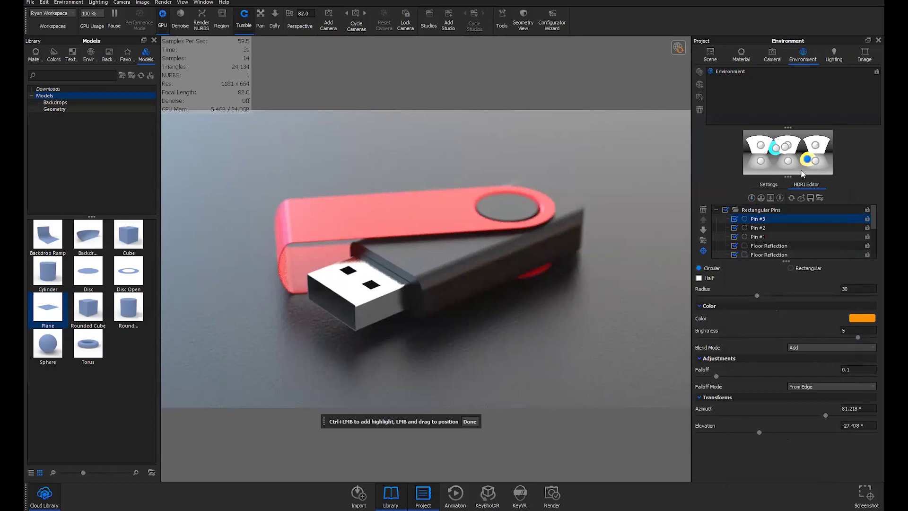
click(469, 422)
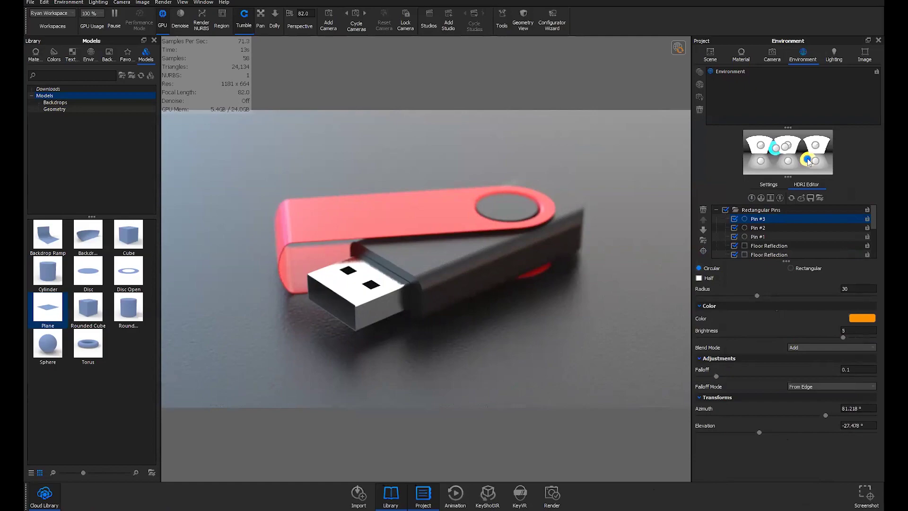
mouse_move(808, 162)
mouse_down()
mouse_move(762, 163)
mouse_move(817, 162)
mouse_move(768, 162)
mouse_move(805, 164)
mouse_move(806, 149)
mouse_up()
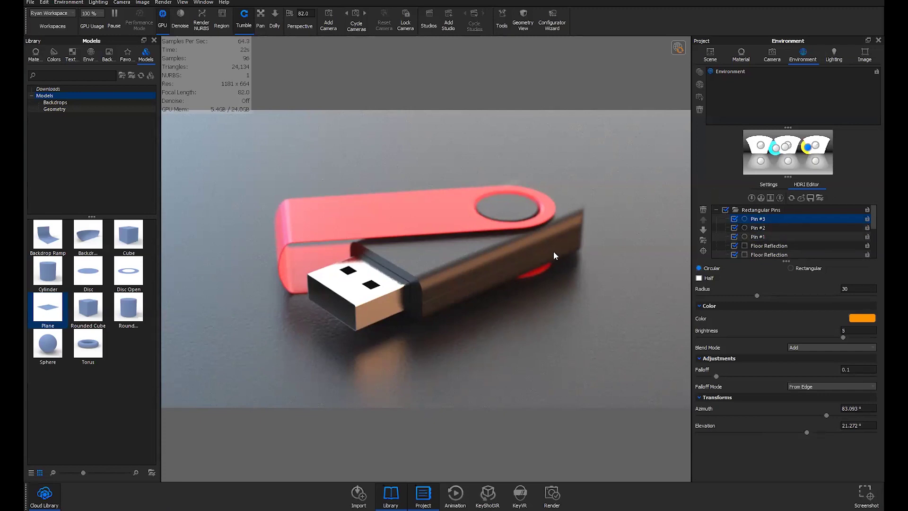
Step: Try bloom at intensity about 0.87 and radius about 14 px with thresholds up to 1.62, and switch it off
click(865, 53)
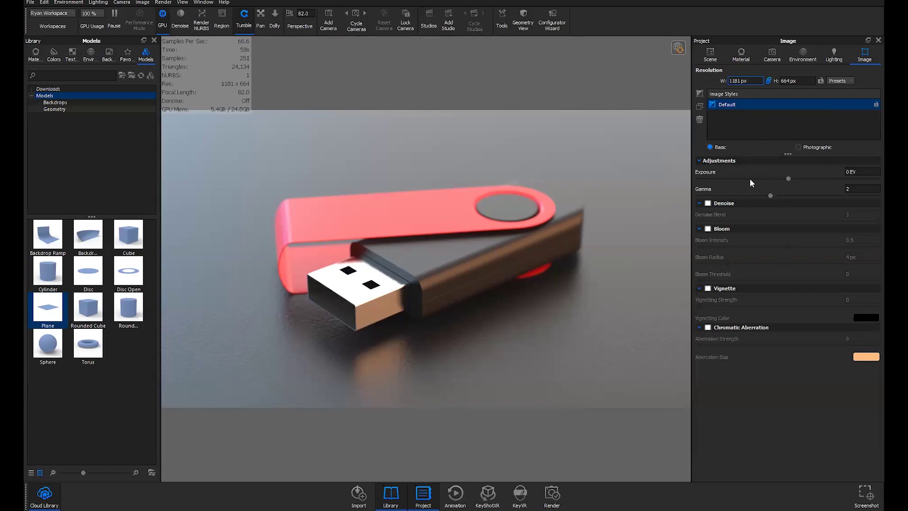
click(708, 229)
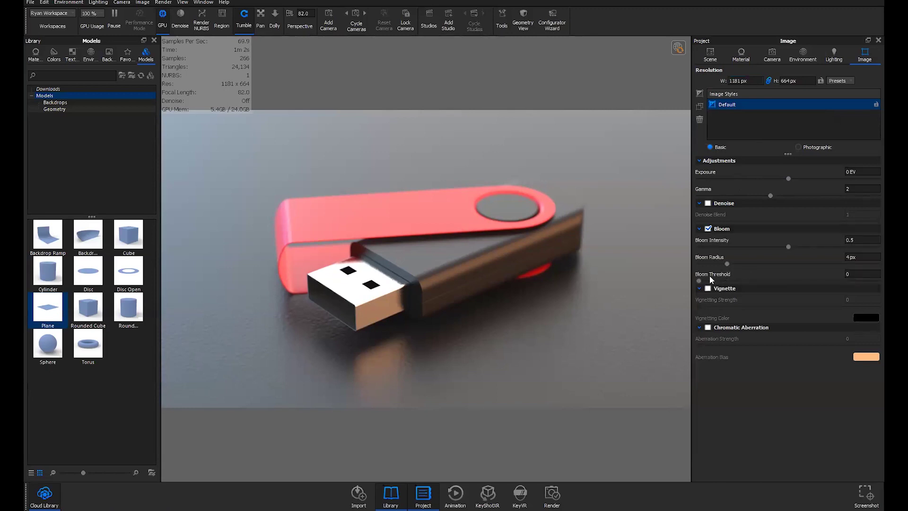
drag(729, 262, 854, 247)
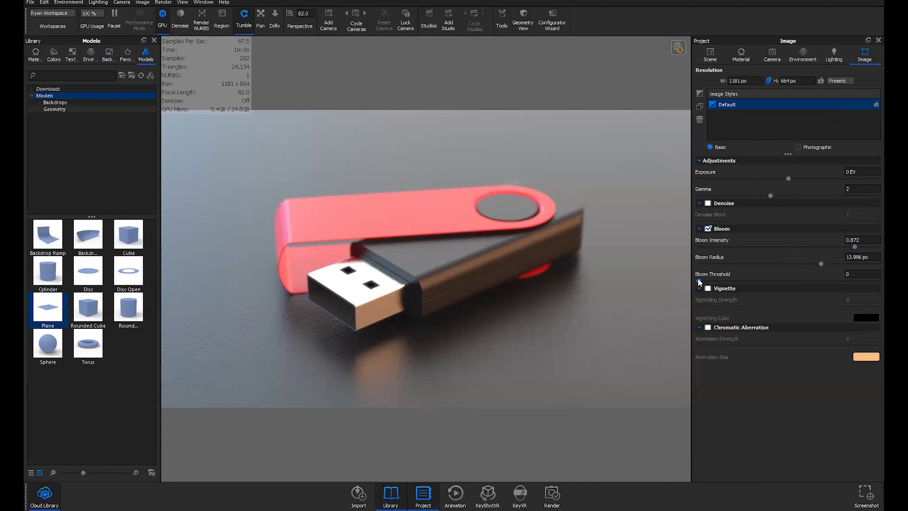
drag(699, 281, 722, 281)
drag(722, 280, 843, 281)
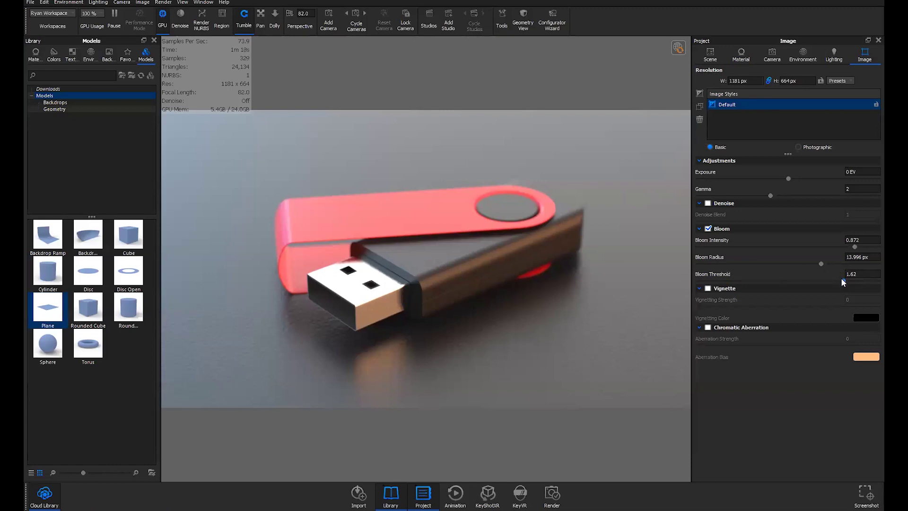
drag(842, 280, 700, 284)
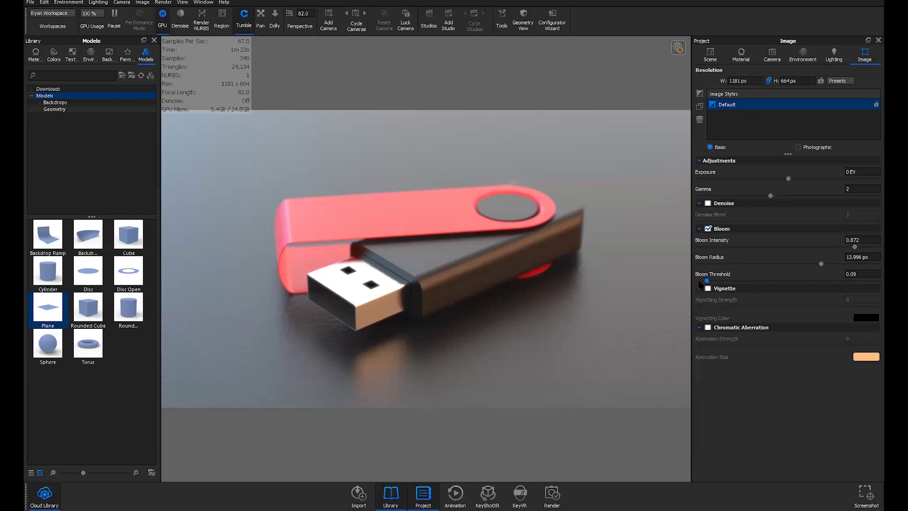
click(708, 228)
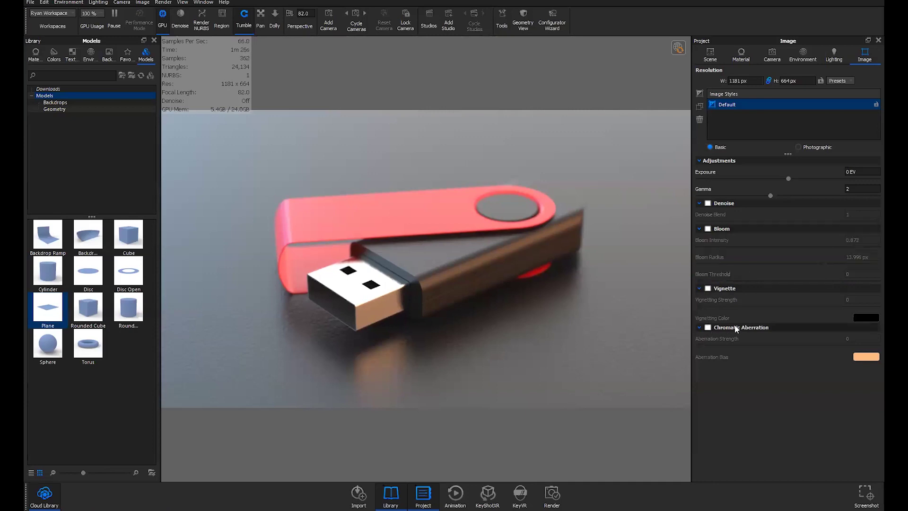
Step: Try chromatic aberration on the image at strengths of about 0.9 and 3, and switch it off
click(708, 327)
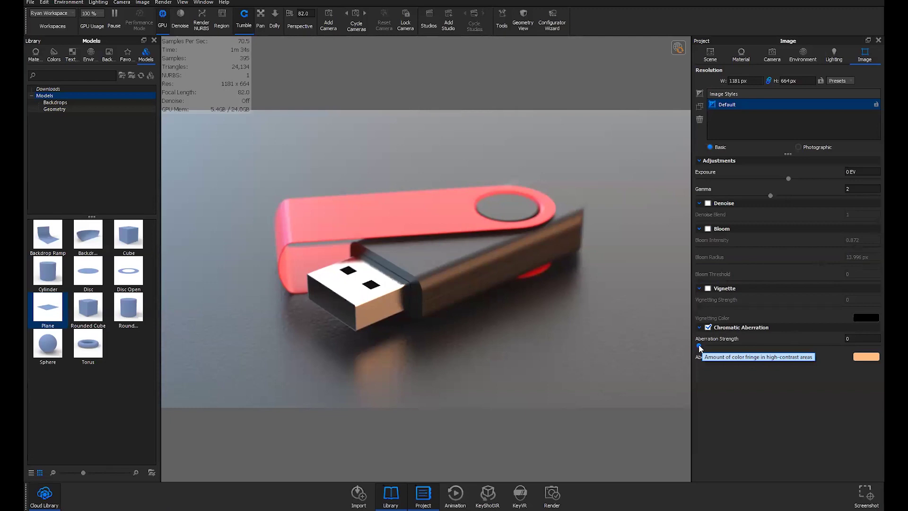
drag(699, 346, 701, 346)
drag(849, 344, 837, 350)
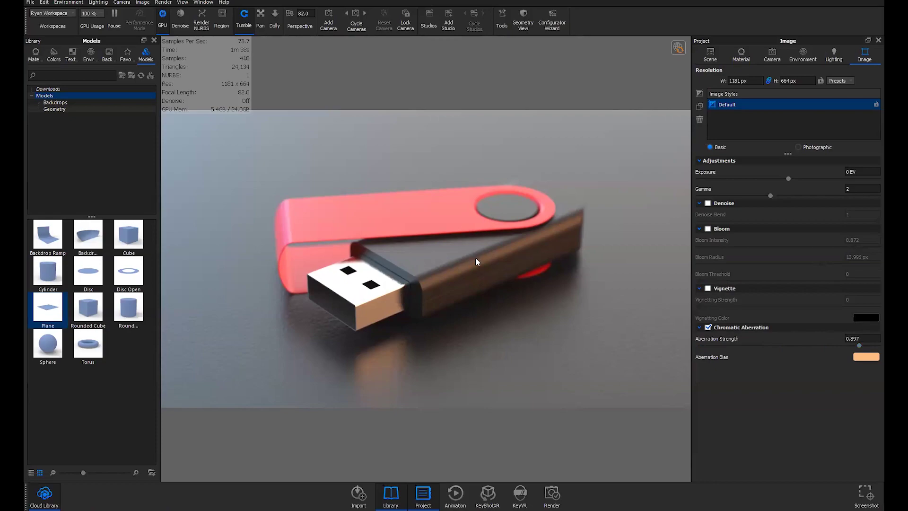
drag(475, 258, 186, 307)
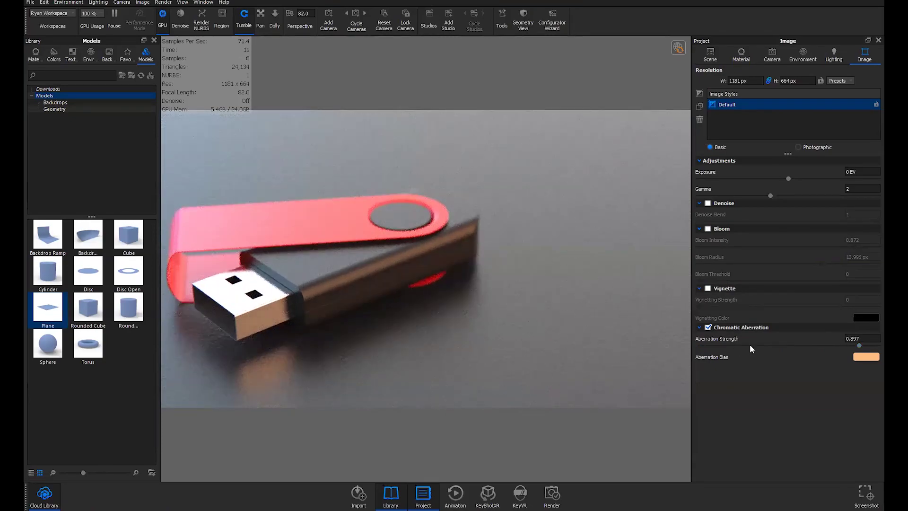
click(865, 338)
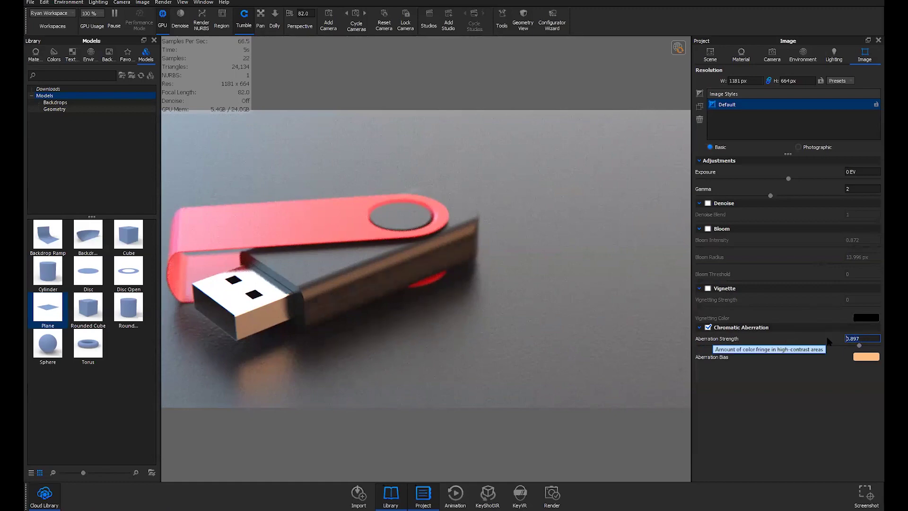
key(Return)
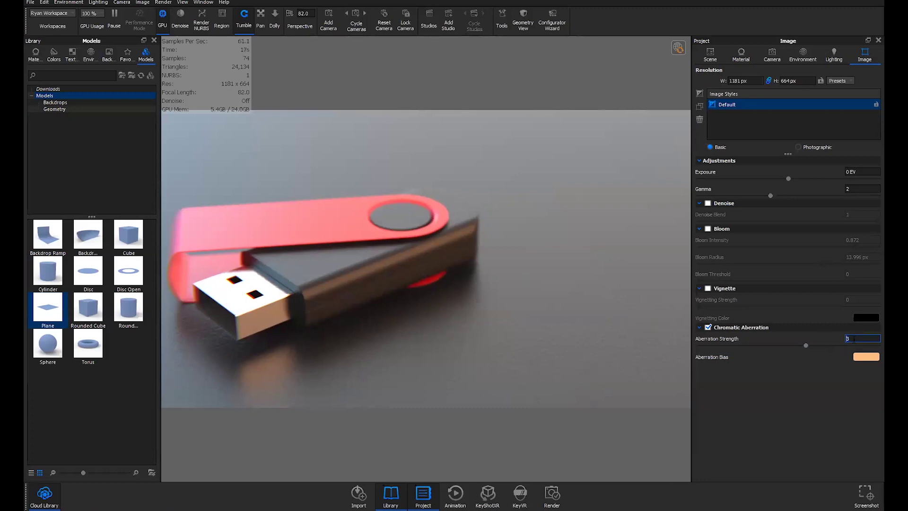
click(721, 329)
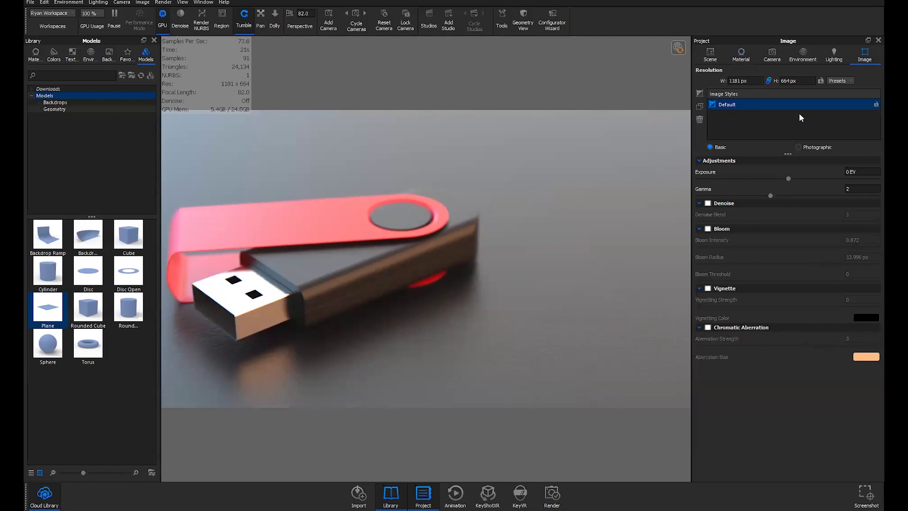
Step: Recenter the flash drive in the Camera 1 view
click(773, 56)
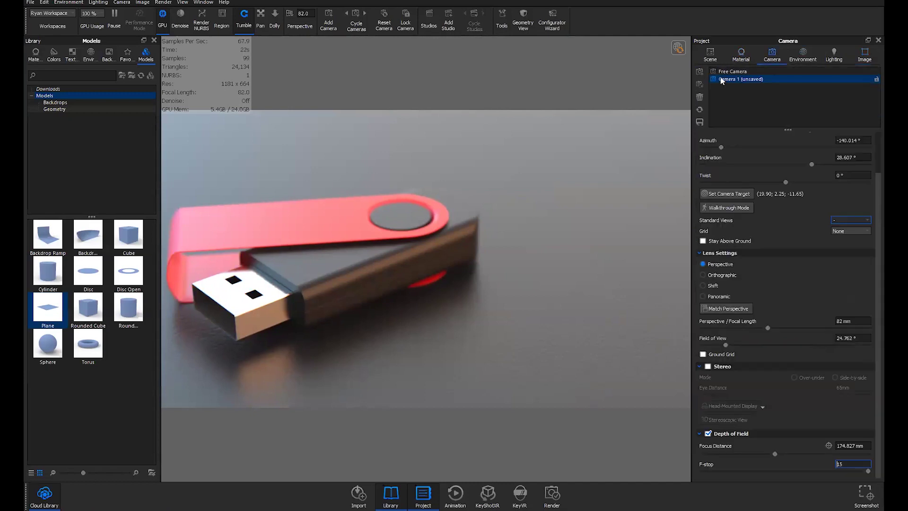
key(ctrl+s)
click(743, 82)
click(416, 254)
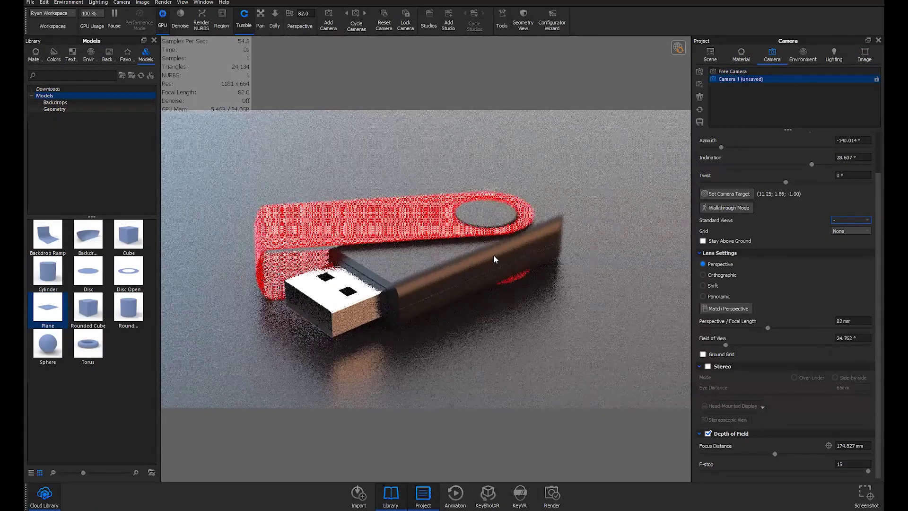
Step: Restore the saved Camera 1 view by switching to the free camera and back to Camera 1
click(731, 72)
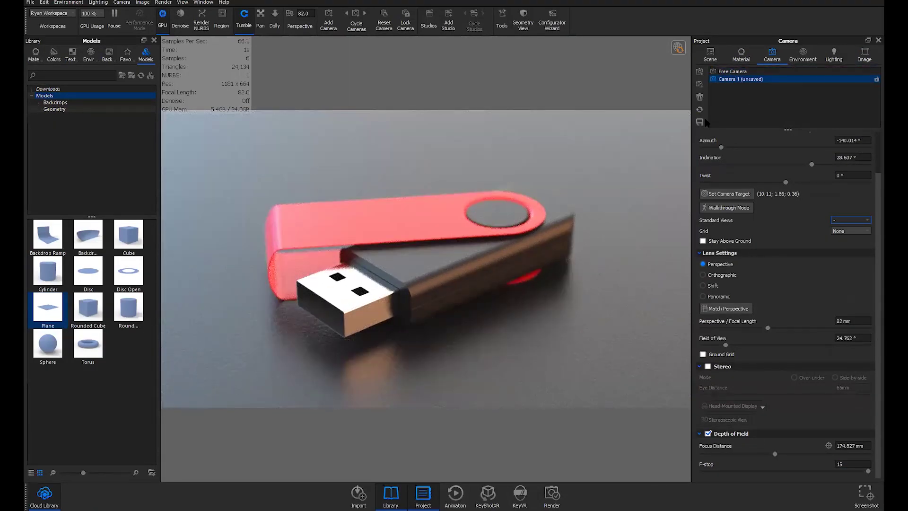
click(728, 79)
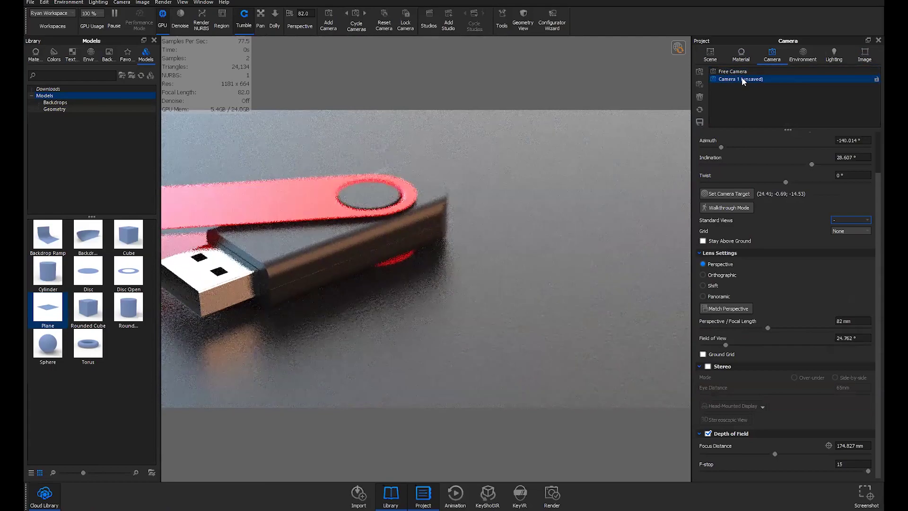
click(730, 71)
click(730, 80)
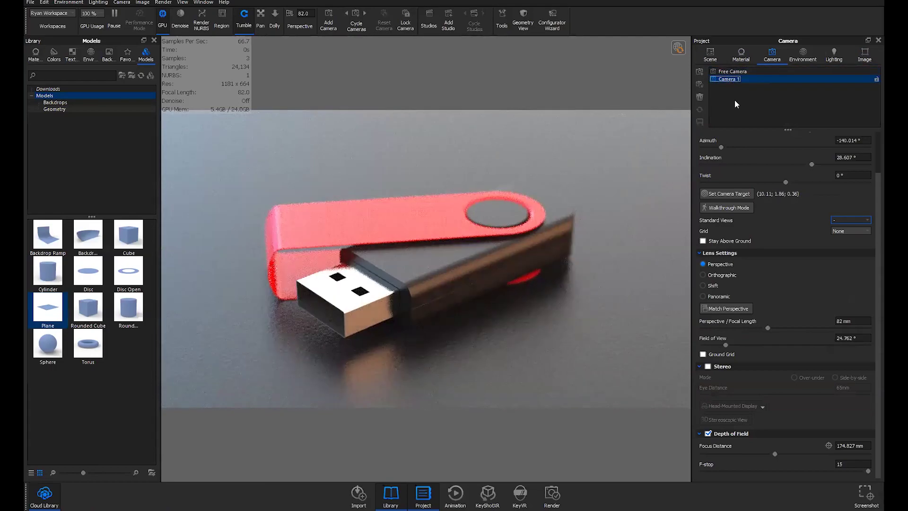
Step: Switch the Default image style to Photographic and shape its curve with midtones about -0.52, lights about 0.35 and whites about -0.02
click(864, 54)
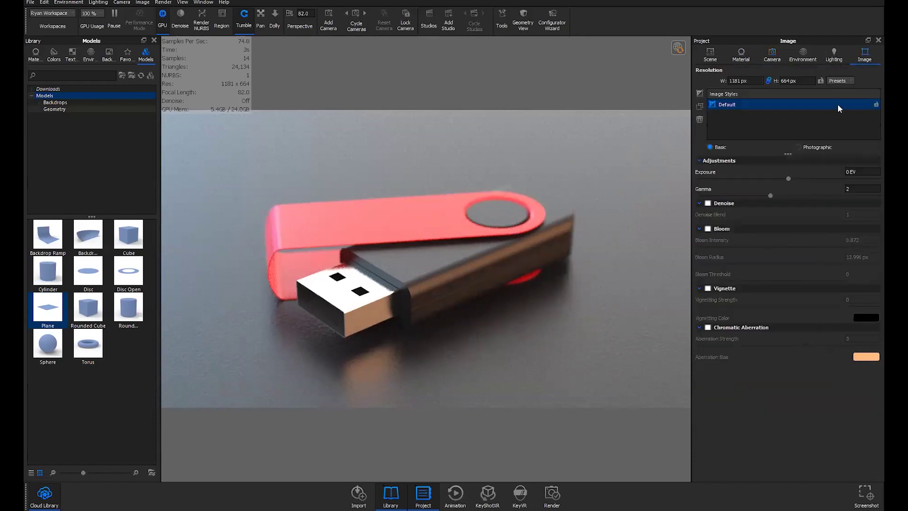
click(815, 147)
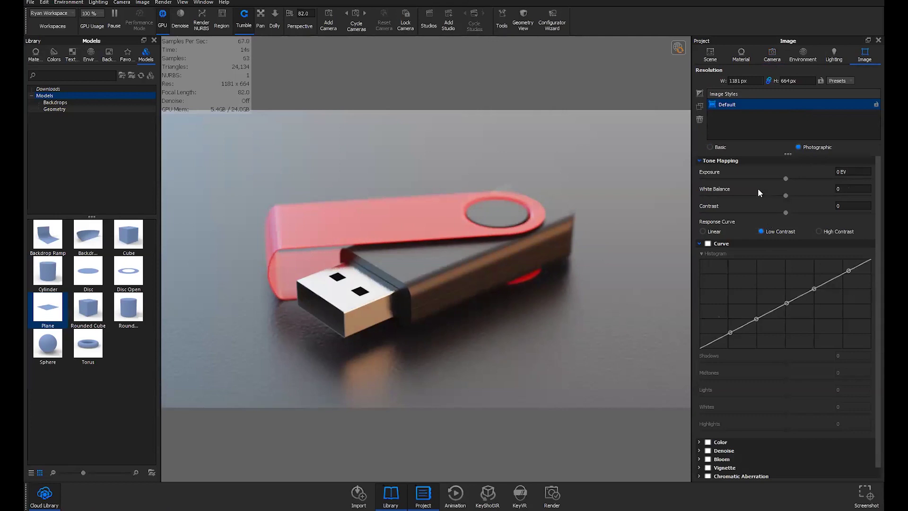
click(718, 244)
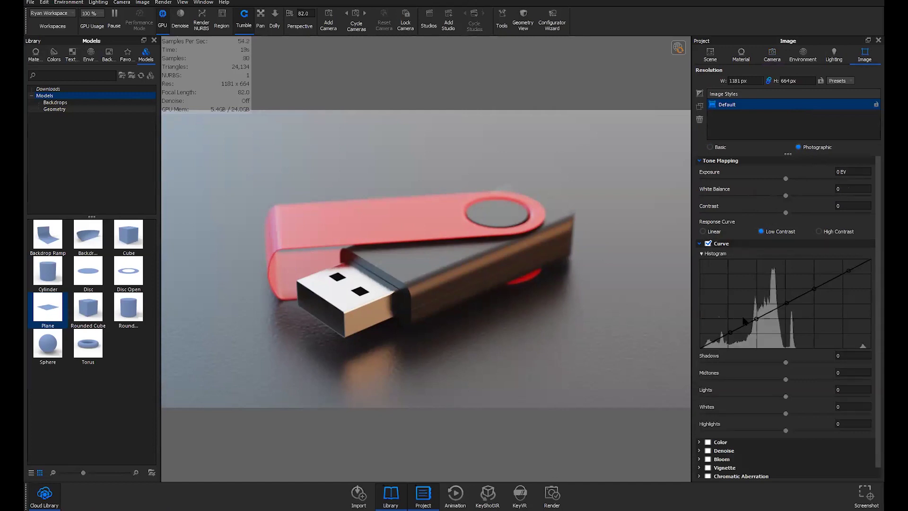
mouse_move(754, 318)
mouse_down()
mouse_move(753, 299)
mouse_move(756, 323)
mouse_up()
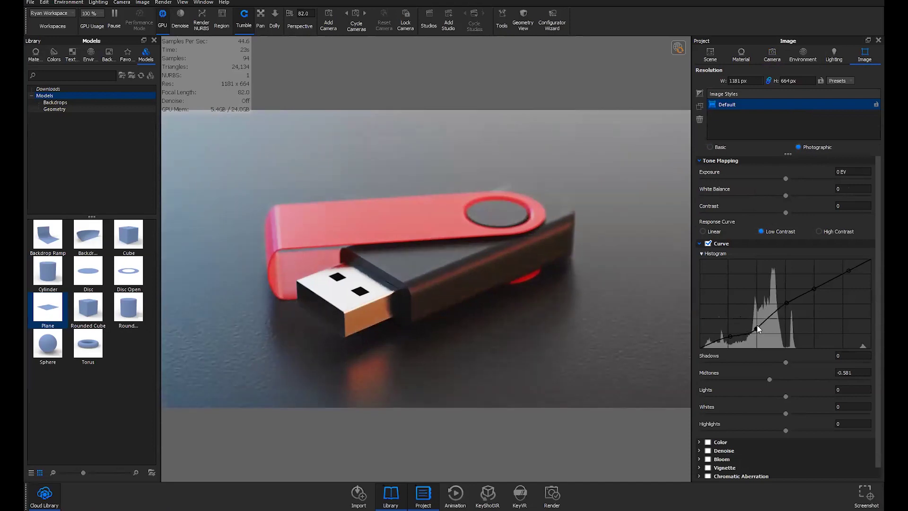
drag(757, 326, 814, 289)
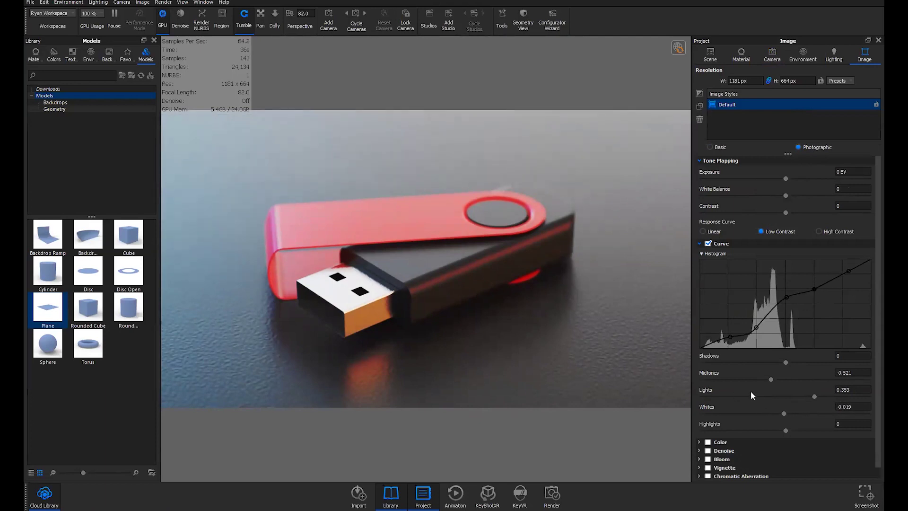
scroll(728, 390, down, 1)
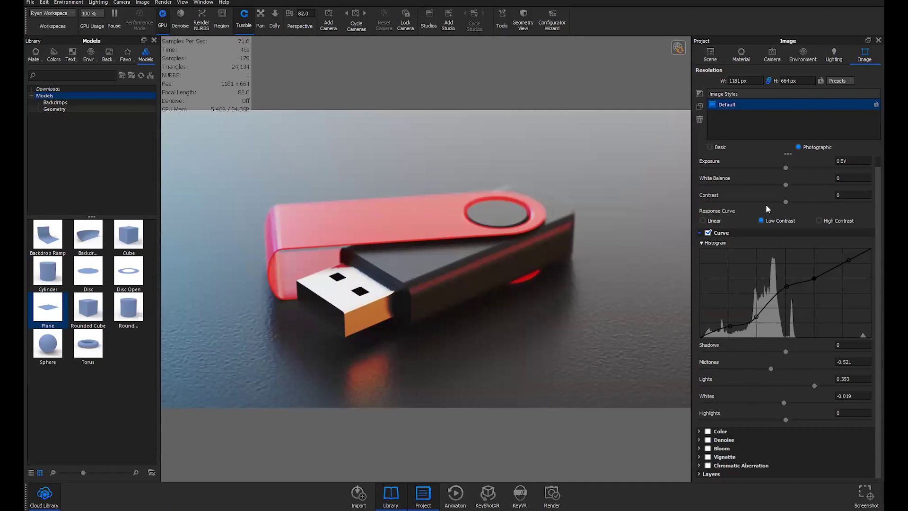
Step: Add a second image style, compare it with the Default style, and leave Default active
click(700, 93)
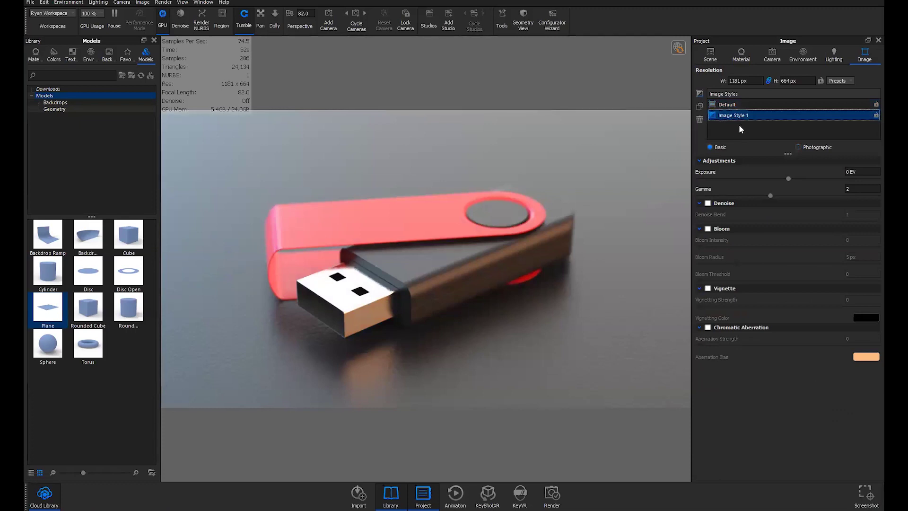
click(731, 107)
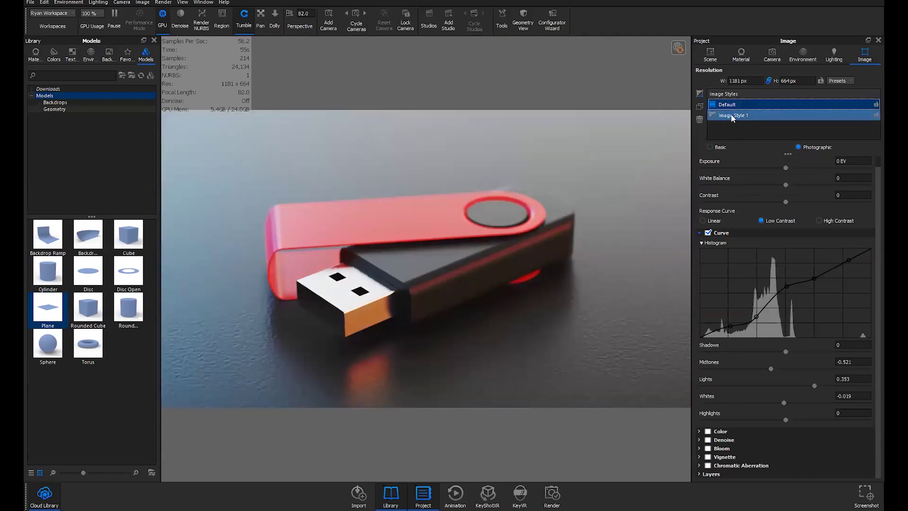
click(733, 116)
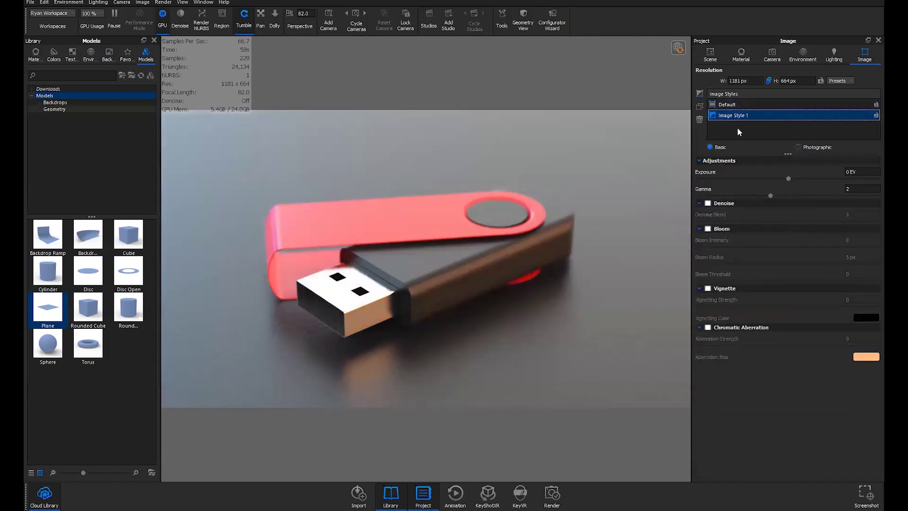
click(726, 106)
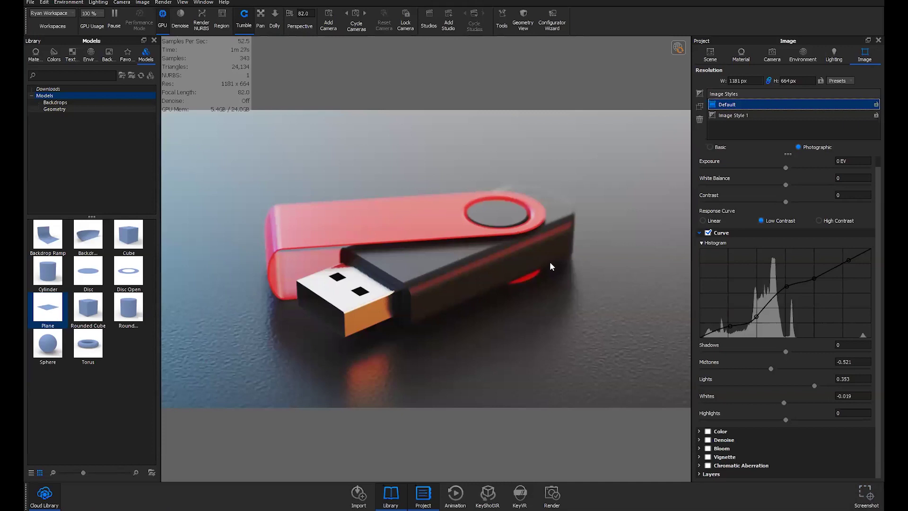
Step: Open the still image render output settings and examine the file name and the destination folder selection
click(552, 494)
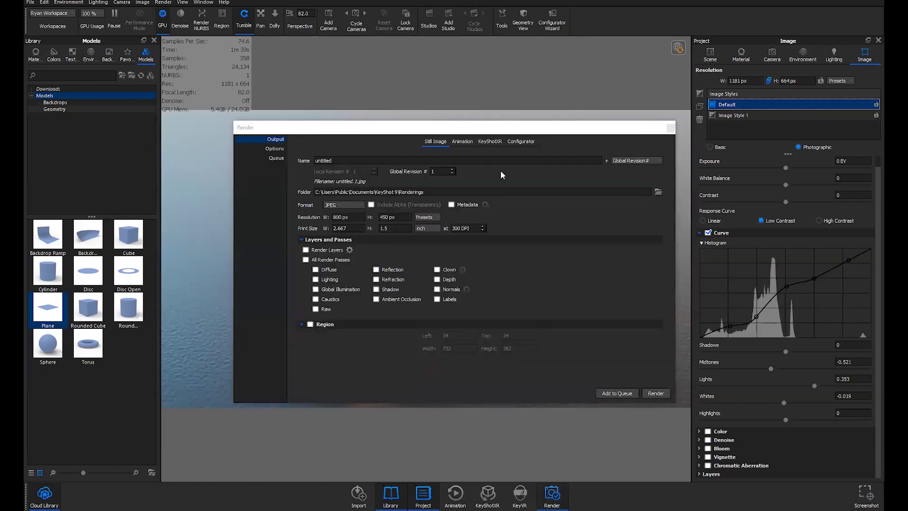
drag(504, 134, 486, 123)
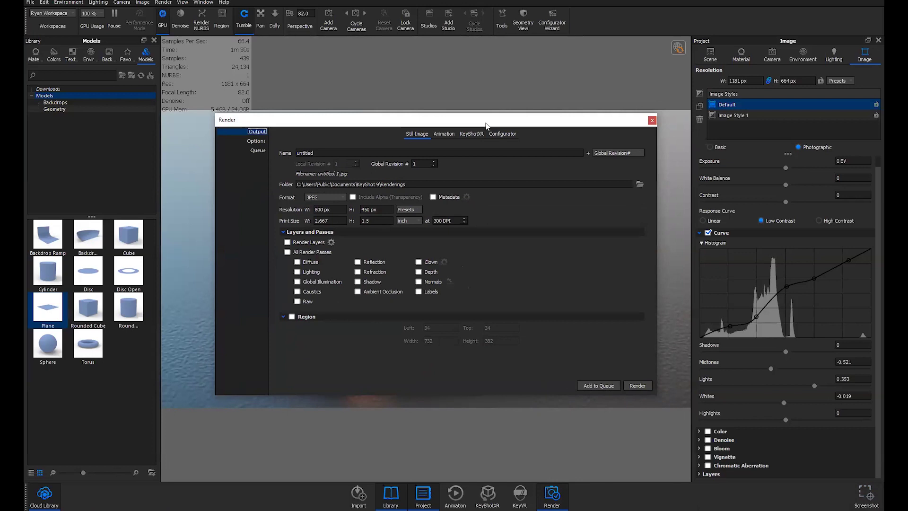
double_click(305, 153)
drag(341, 122, 363, 124)
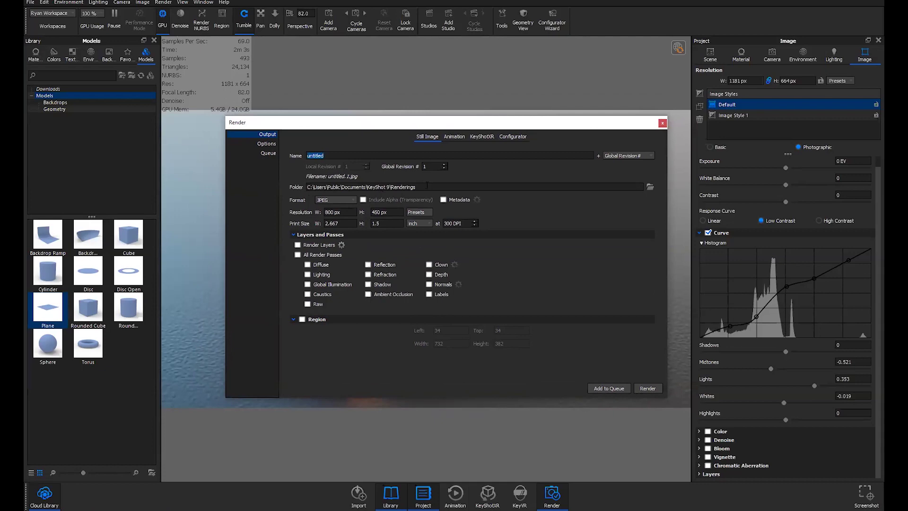
click(650, 187)
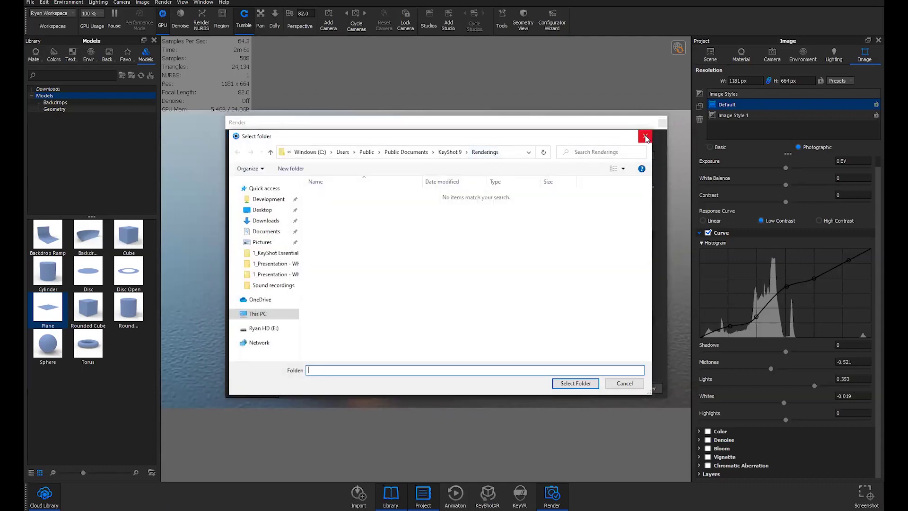
click(646, 138)
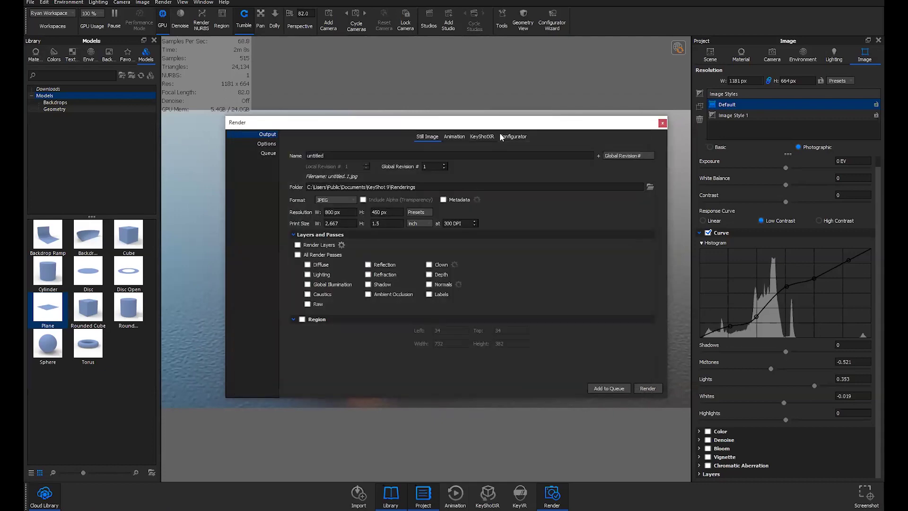
drag(503, 126, 491, 126)
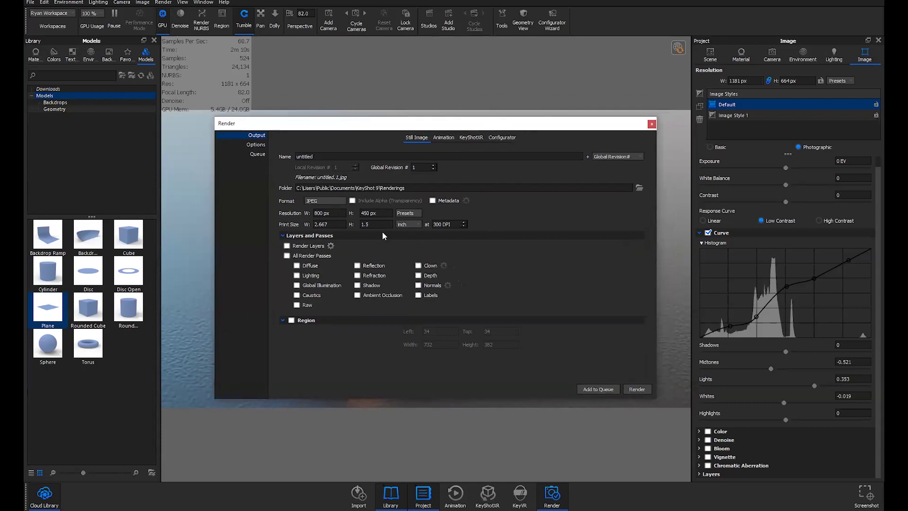
Step: Review the available render output formats and set the format to PNG
click(339, 202)
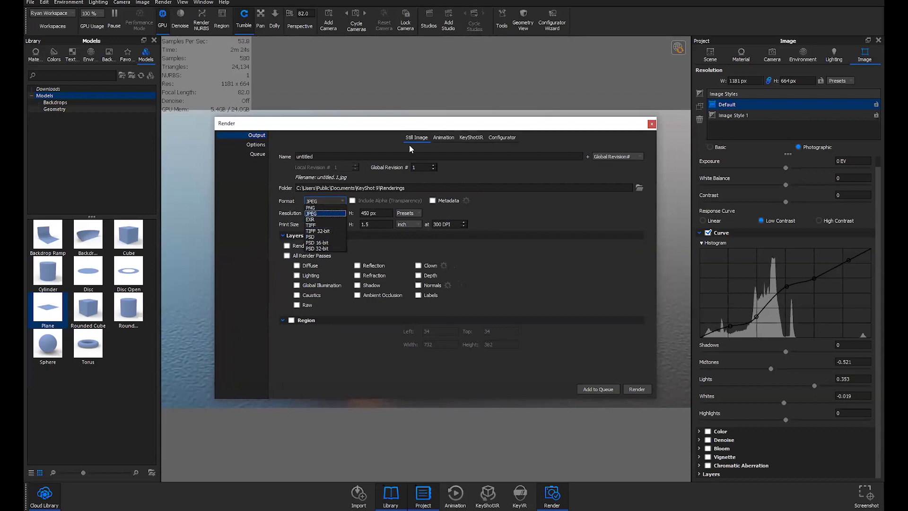
click(403, 126)
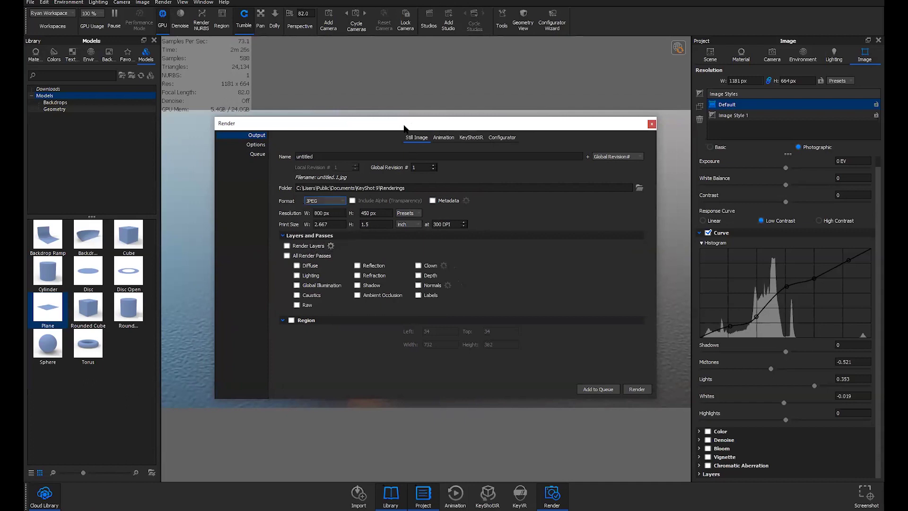
click(339, 200)
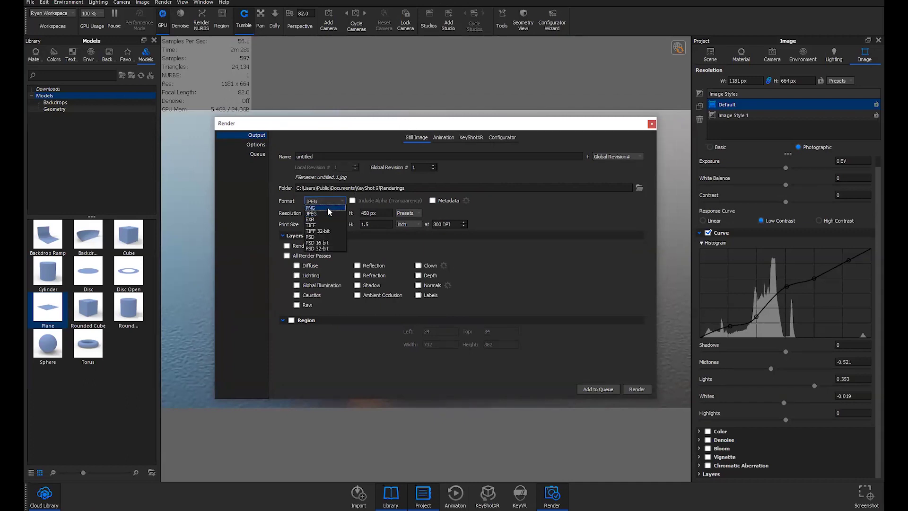
click(327, 207)
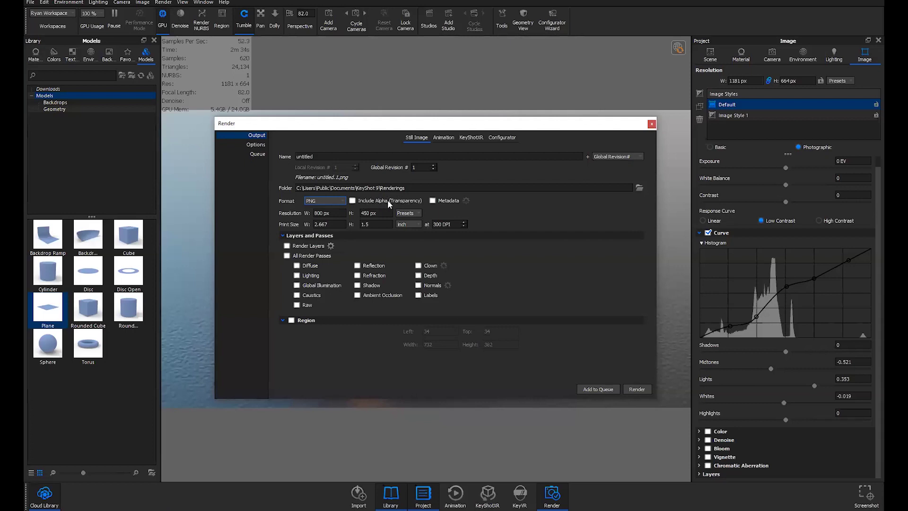
Step: Set the render resolution to 1920 × 1080 px, checking the landscape resolution presets of the image
click(336, 213)
text(1920)
click(383, 213)
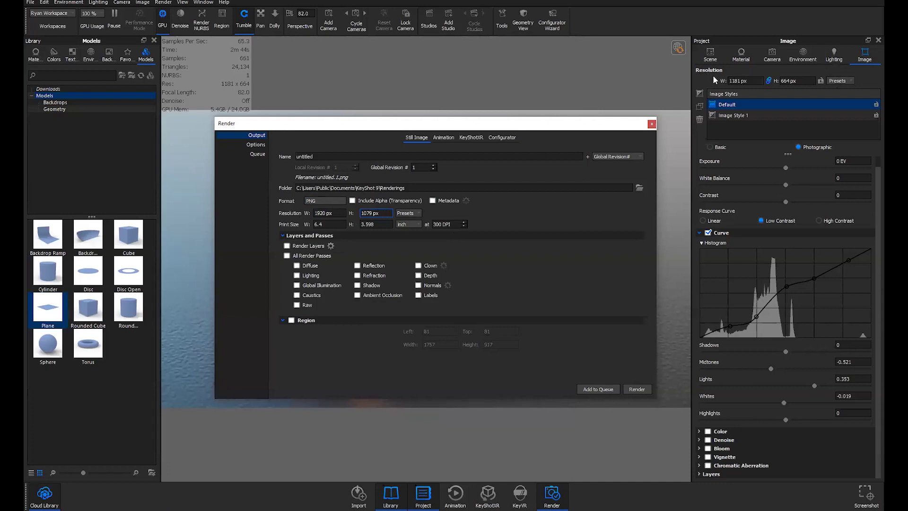
click(843, 78)
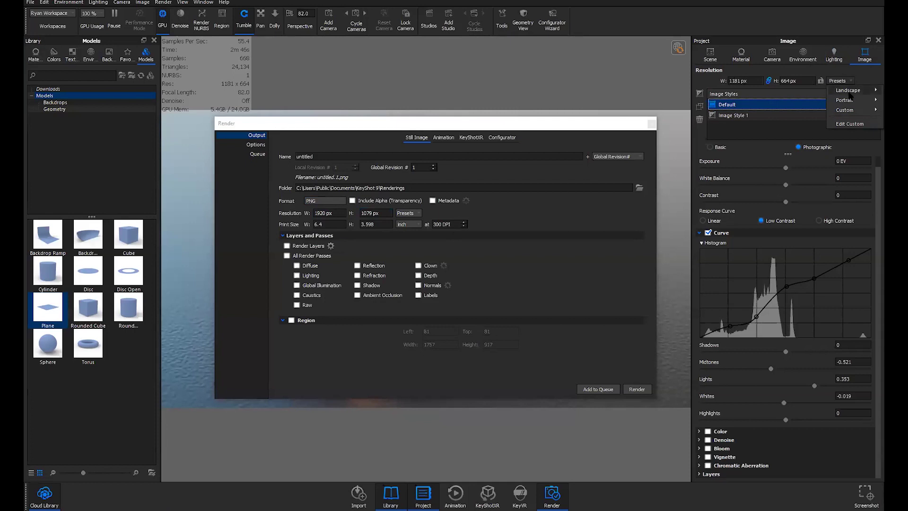
mouse_move(846, 90)
click(787, 293)
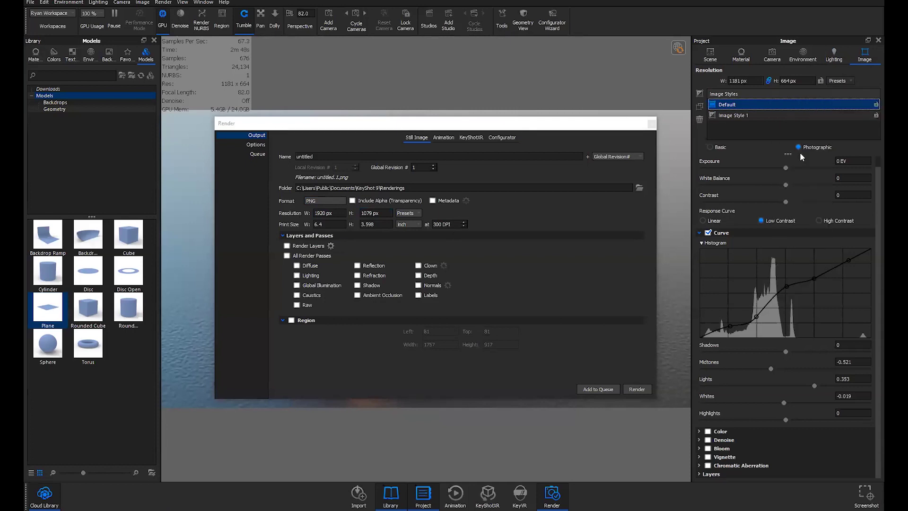
click(588, 188)
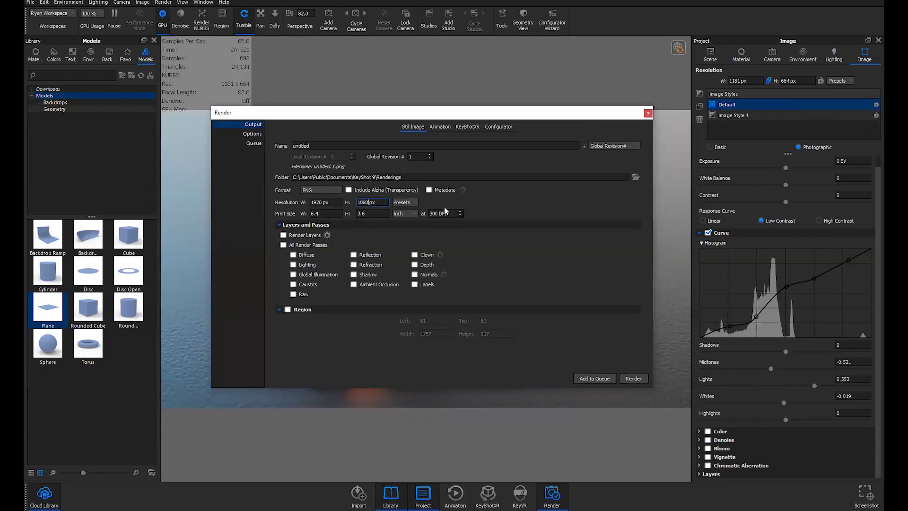
Step: Try the 3840 x 2160 and 1280 x 720 resolution presets for the still image, and return to 1920 x 1080
click(403, 202)
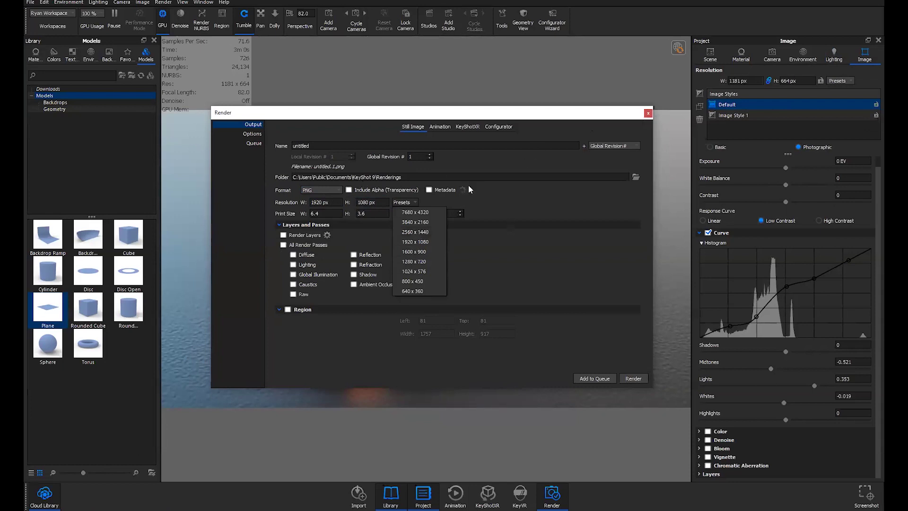
click(415, 222)
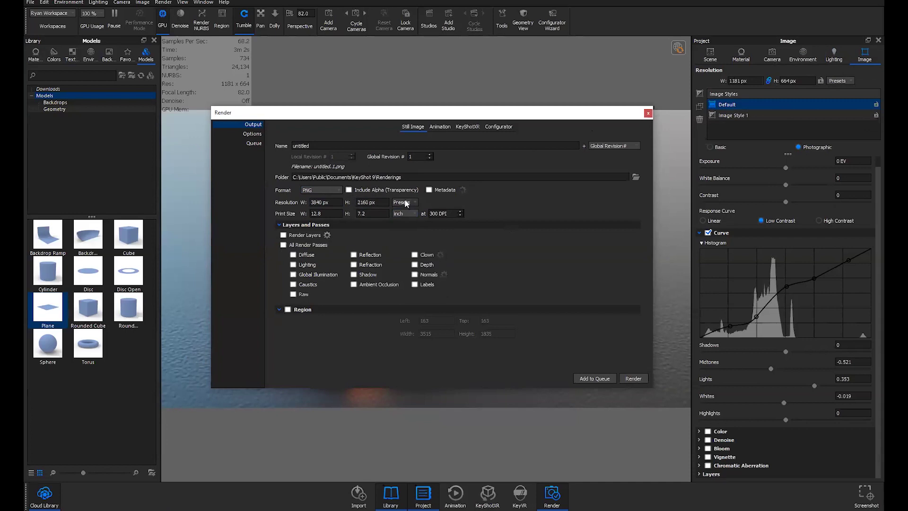
click(405, 203)
click(416, 260)
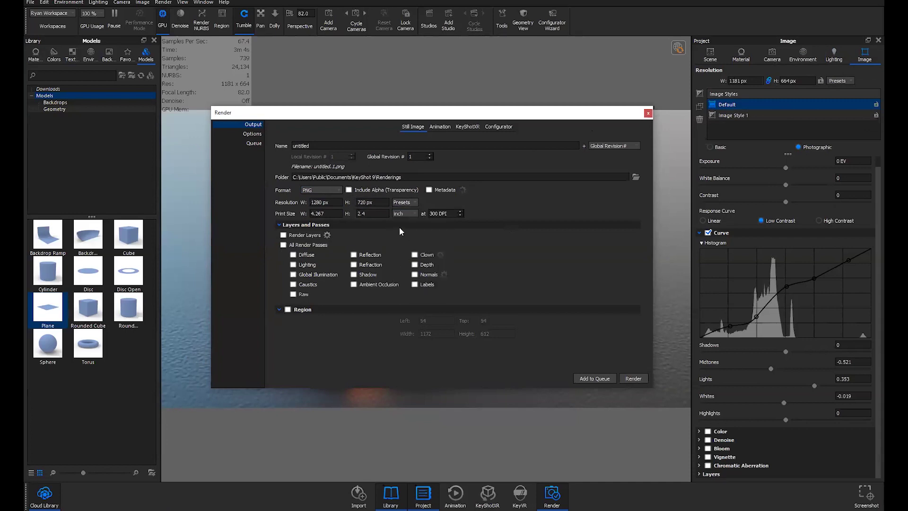
click(405, 202)
click(432, 242)
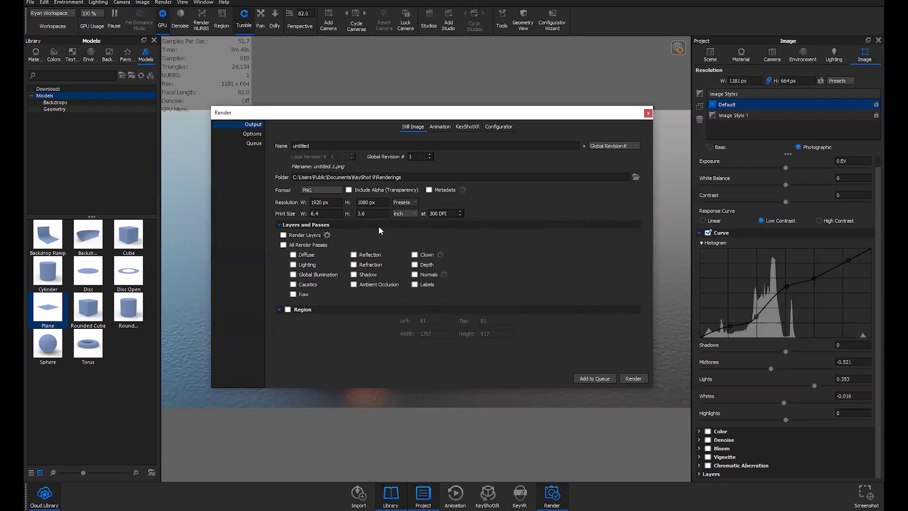
Step: Enable the Clown, Normals, Labels and Shadow render passes for the still image
click(415, 254)
click(415, 274)
click(415, 284)
click(353, 275)
Step: Look through the available output formats for the still image, including the PSD 16-bit and 32-bit variants
click(333, 190)
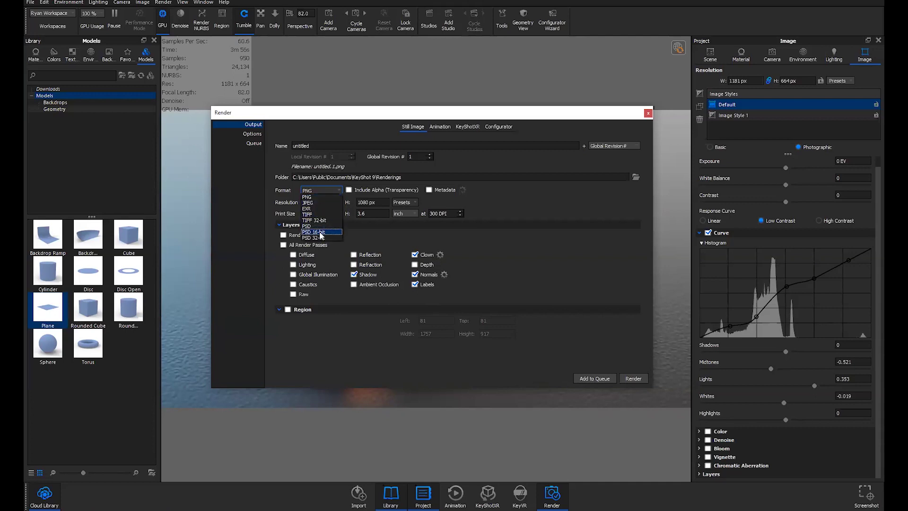
click(434, 245)
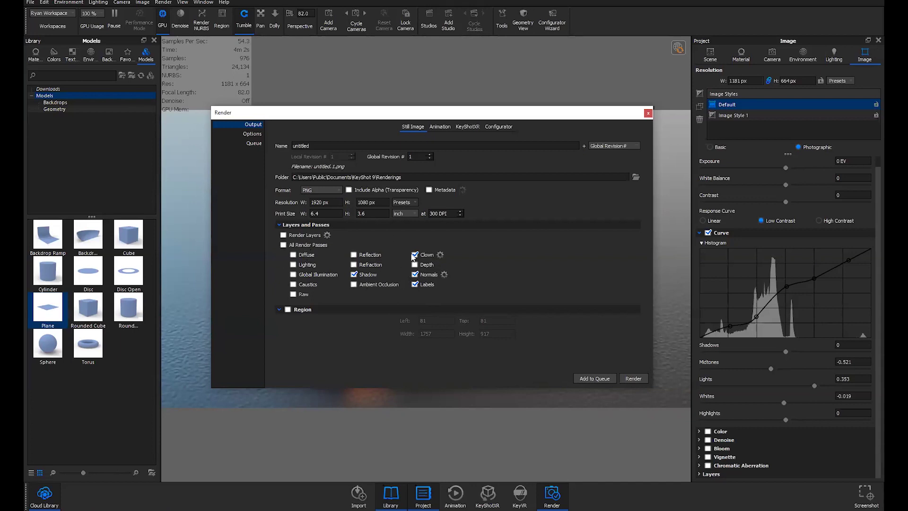
click(336, 192)
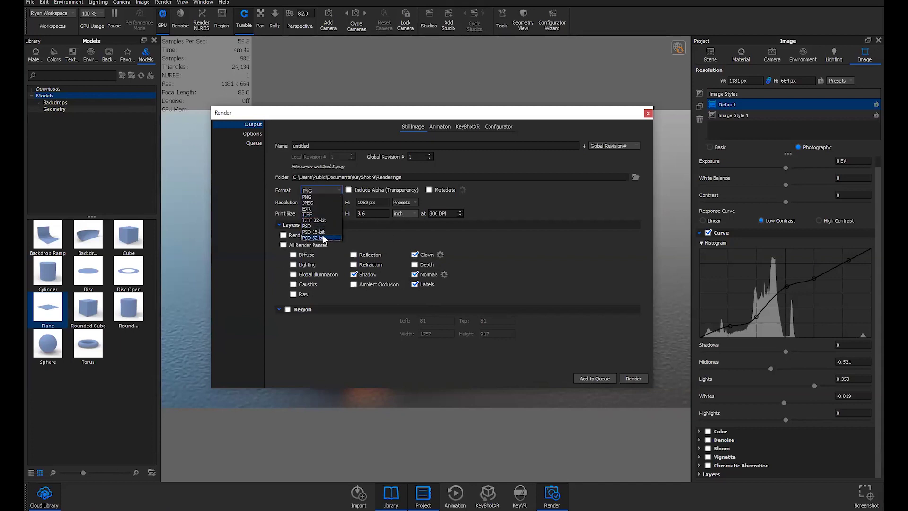
click(407, 232)
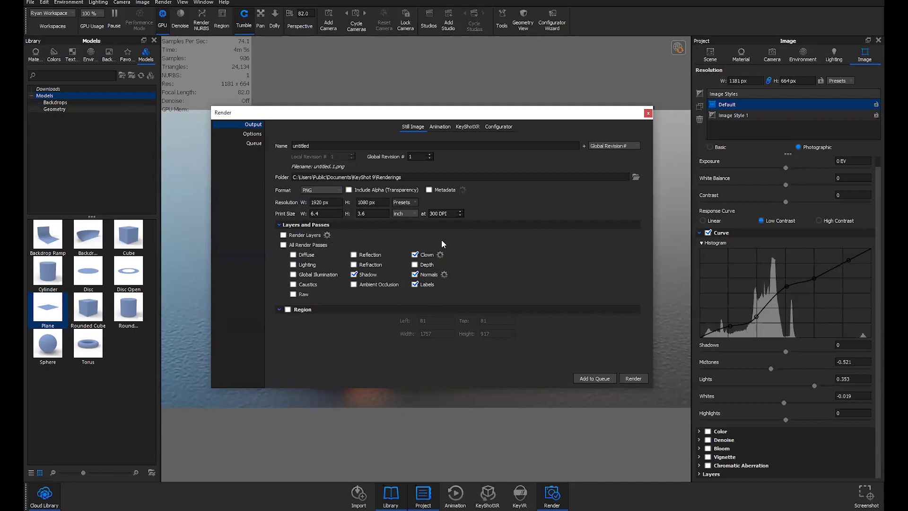
Step: Disable the Clown, Normals, Labels and Shadow render passes again
click(415, 254)
click(415, 275)
click(415, 284)
click(354, 274)
Step: Enable region rendering and shrink the region to about 559 x 398 px around the area beside the USB connector
drag(387, 115, 595, 59)
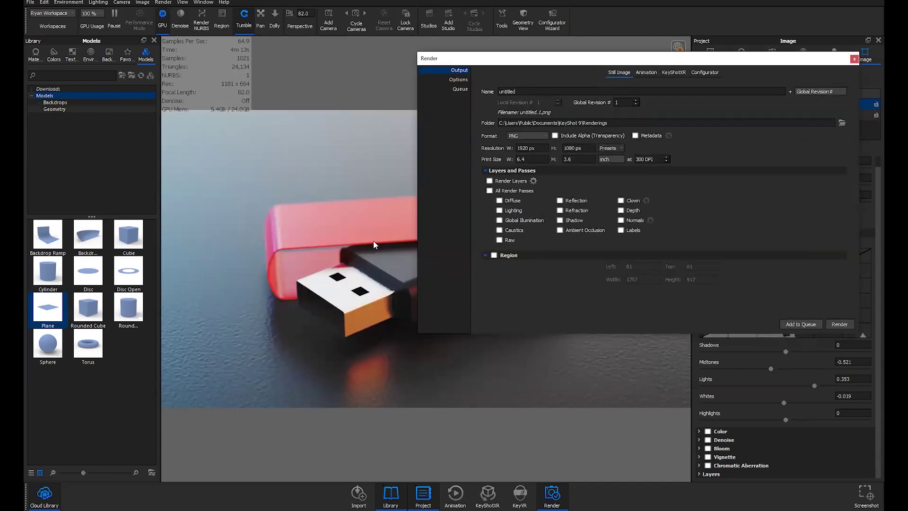
click(494, 256)
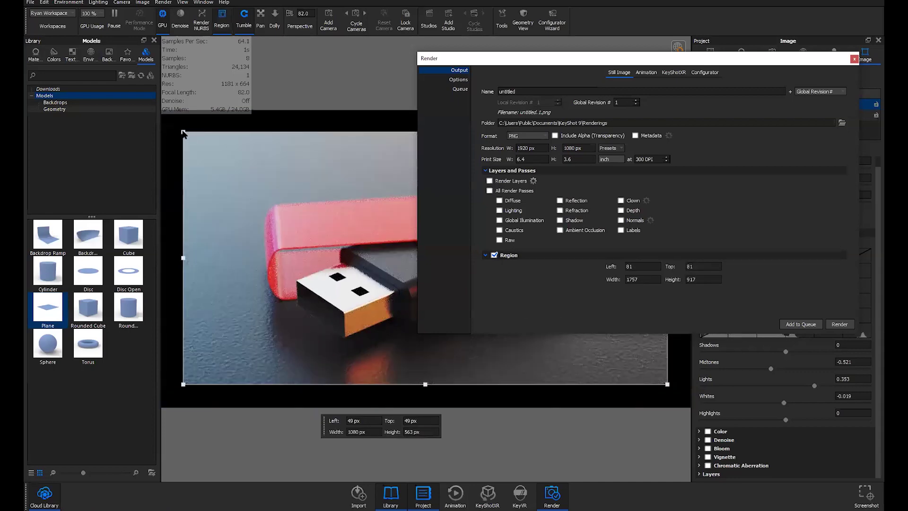
drag(185, 132, 387, 224)
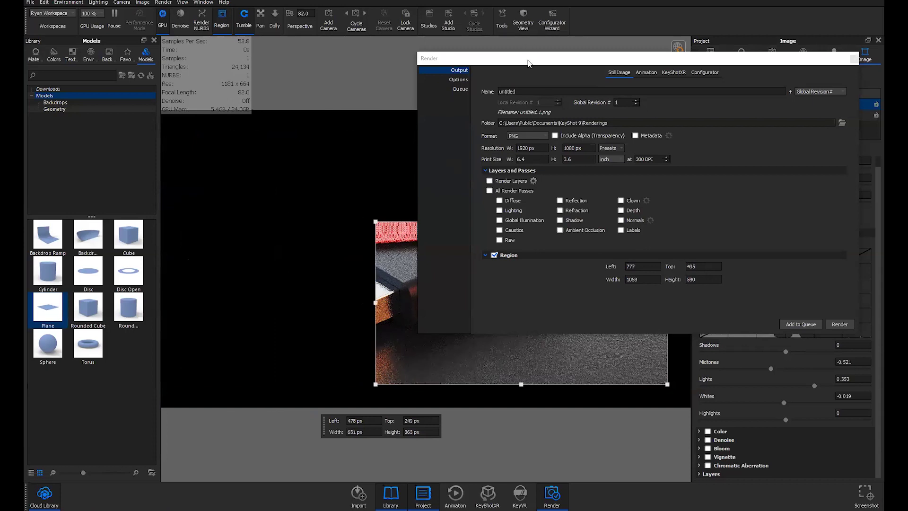
drag(614, 58, 674, 22)
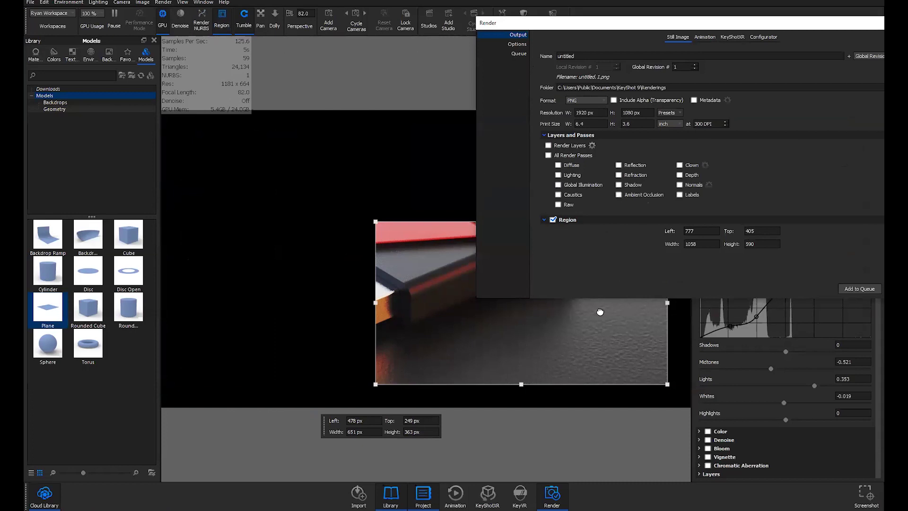
drag(667, 384, 530, 331)
mouse_move(413, 278)
mouse_down()
mouse_move(377, 295)
mouse_move(401, 278)
mouse_up()
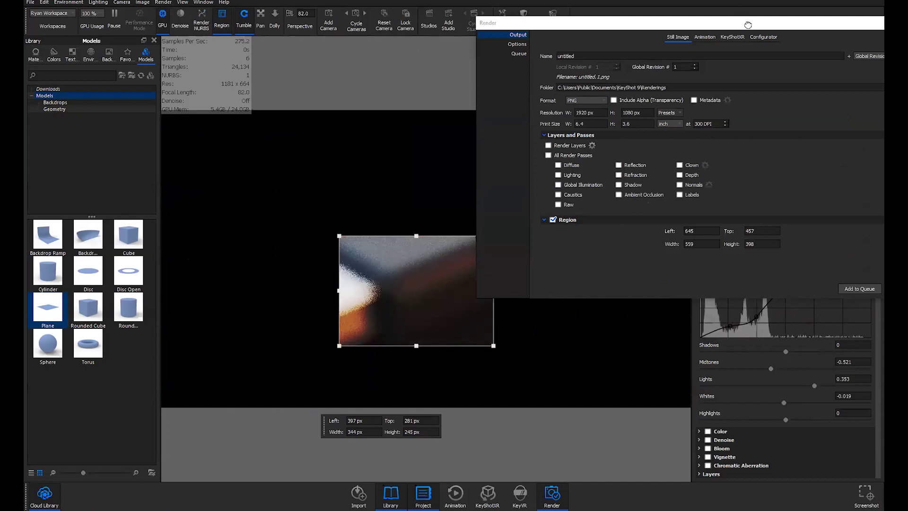
Step: Switch to the Free Camera, without depth of field, and shift the close-up of the USB drive inside the render region
drag(748, 24, 218, 27)
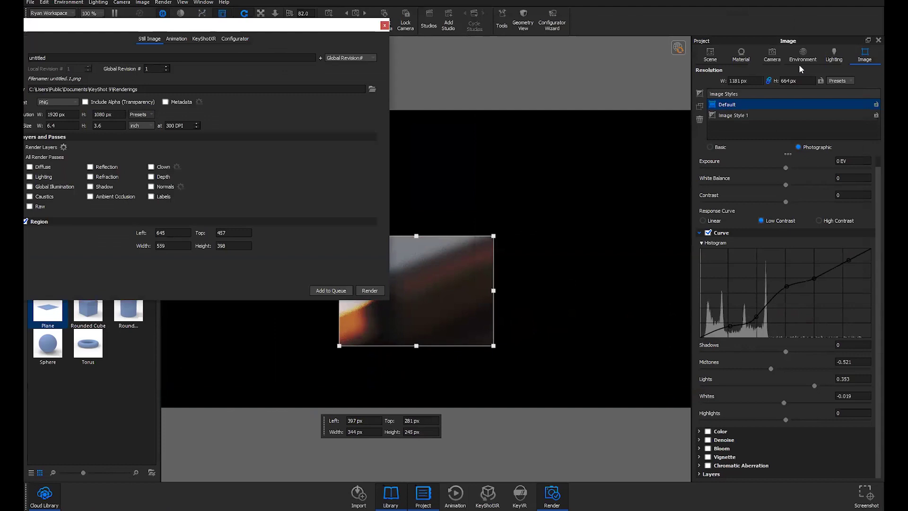
click(772, 53)
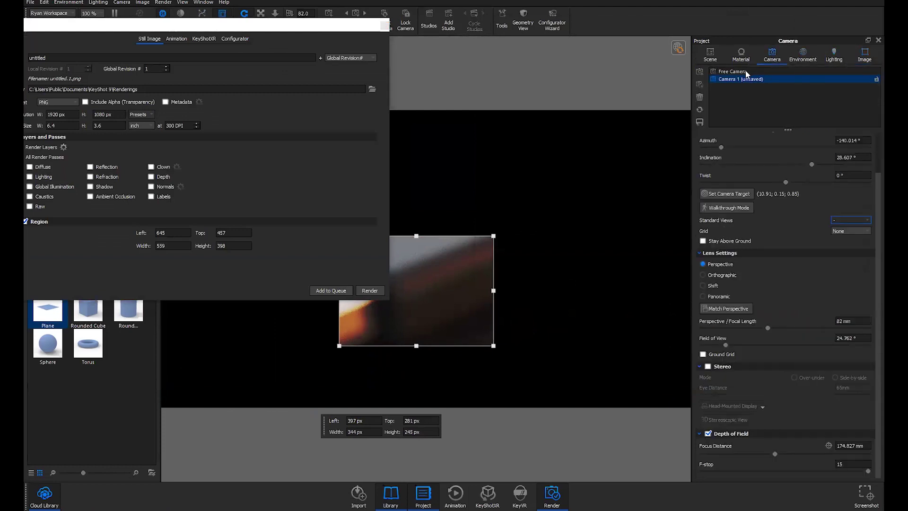
click(708, 434)
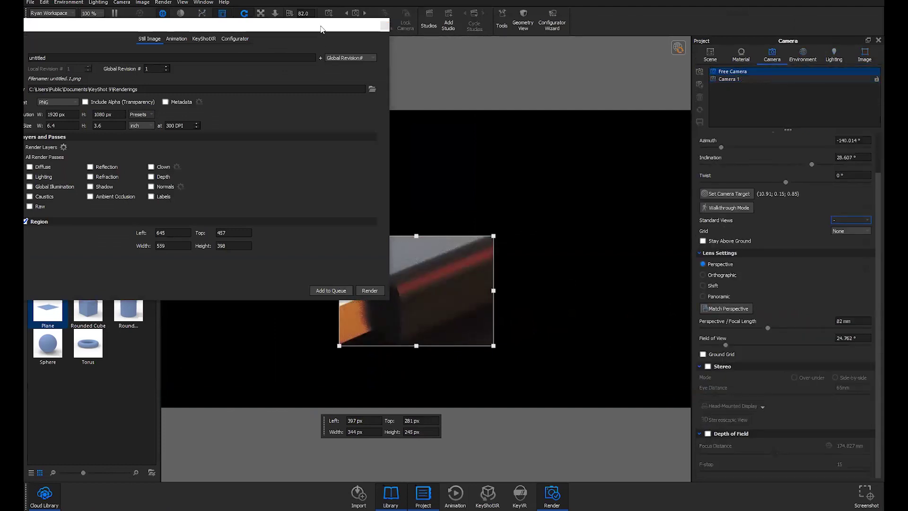
drag(321, 30, 834, 56)
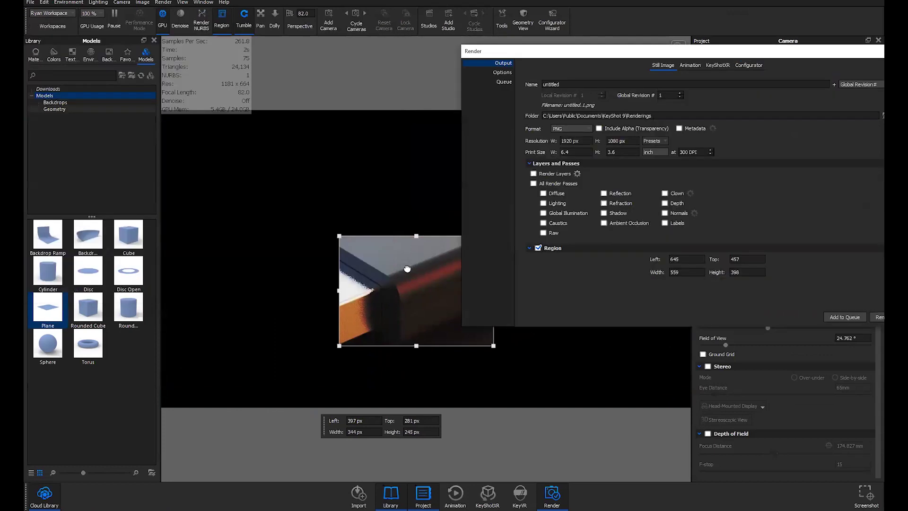
drag(361, 267, 391, 267)
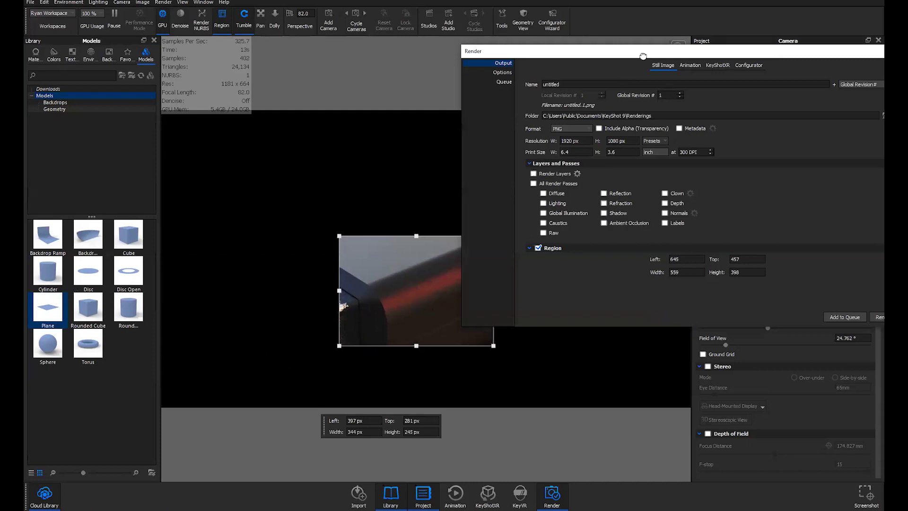
Step: Turn off region rendering and restore the Camera 1 view of the USB drive
drag(643, 56, 215, 13)
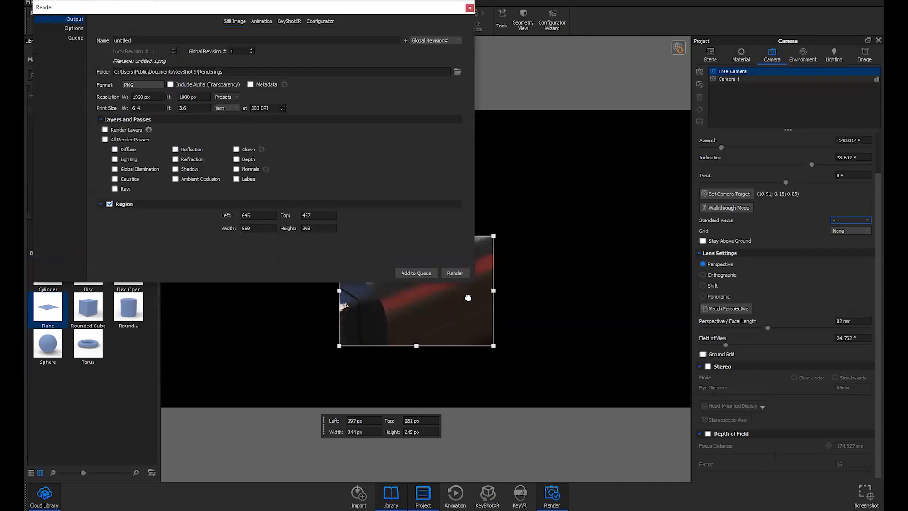
click(109, 203)
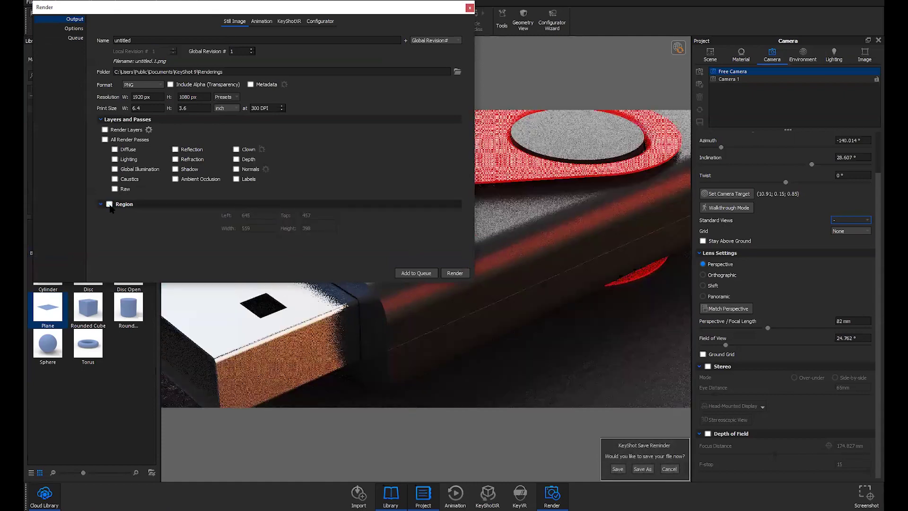
click(746, 79)
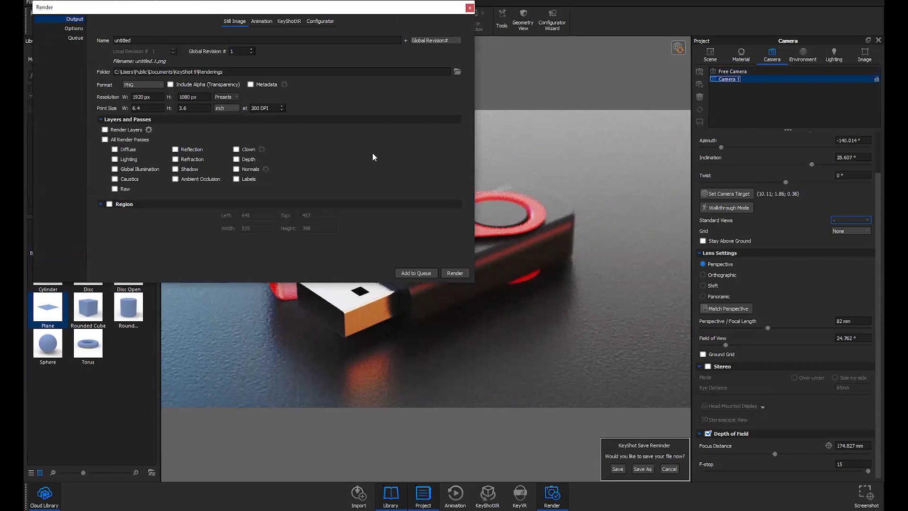
drag(364, 7, 595, 135)
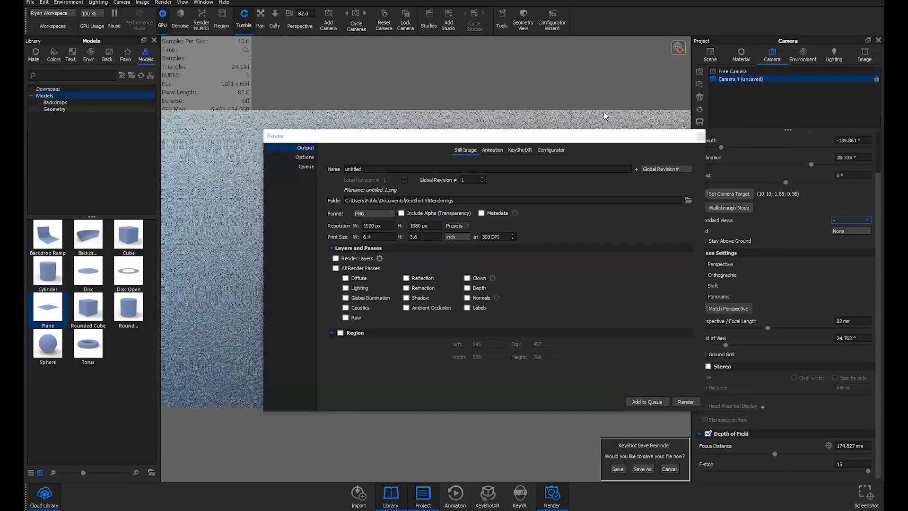
drag(639, 118, 677, 73)
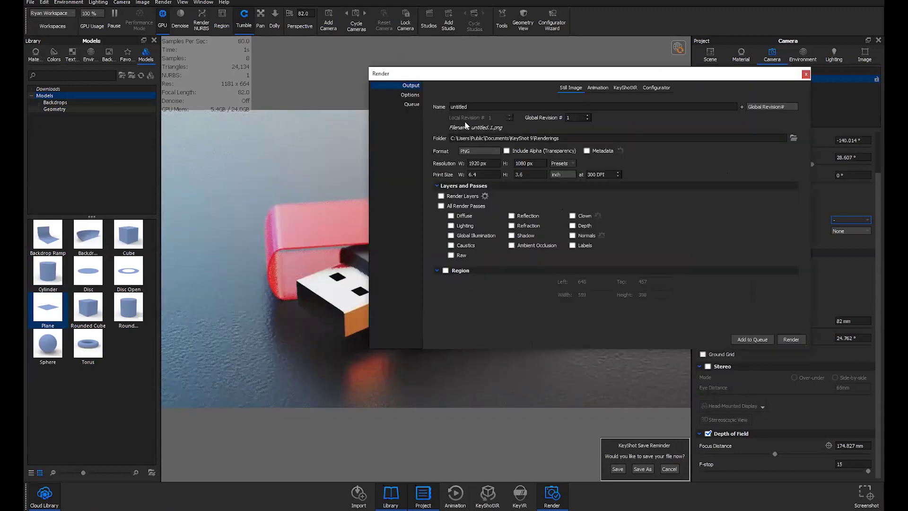
Step: Set the render quality mode to Maximum Samples in the render options
click(413, 97)
drag(495, 77, 544, 61)
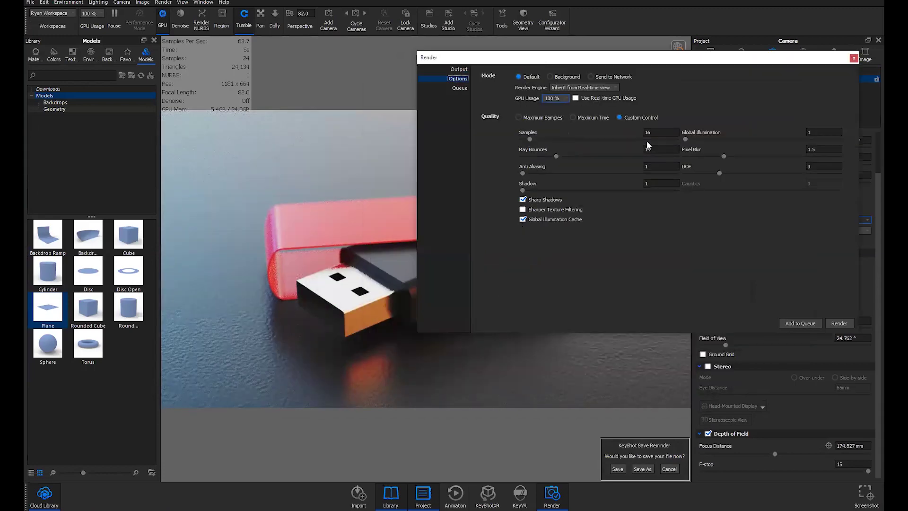
click(531, 119)
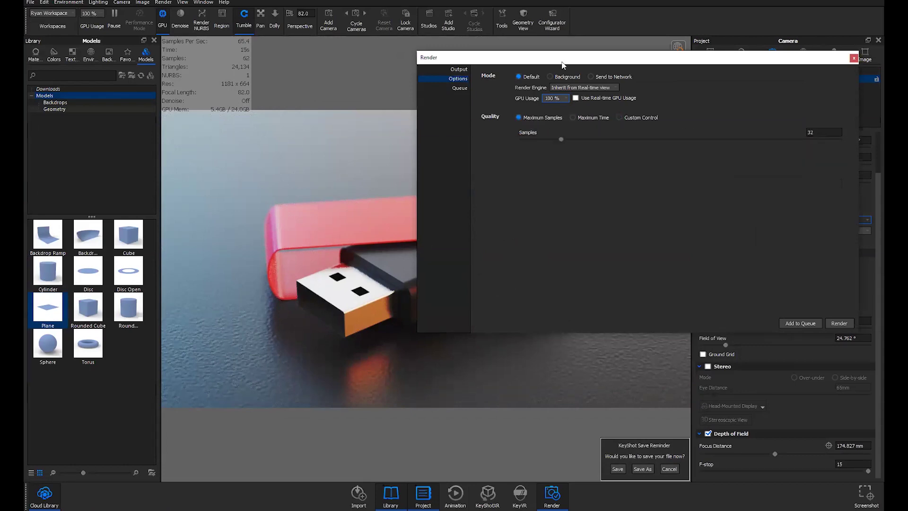
drag(564, 62, 574, 51)
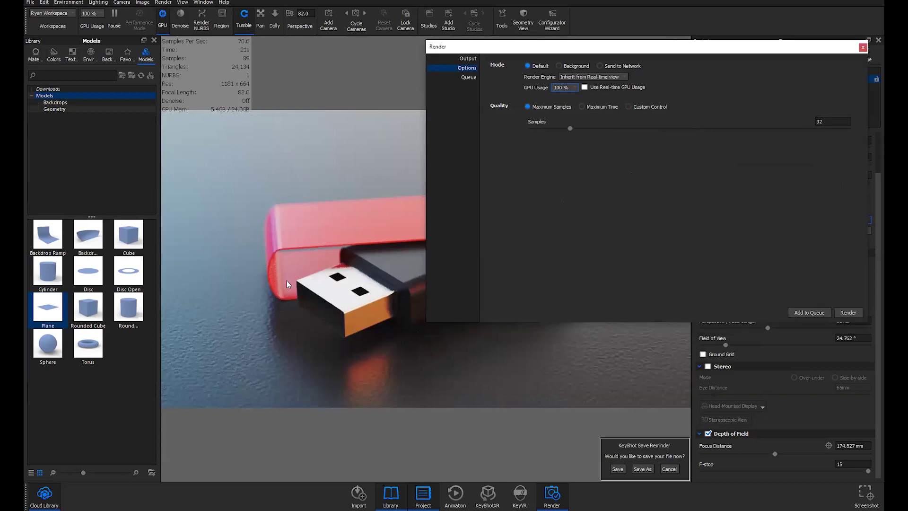
Step: Switch the render quality to Custom Control to view its settings, and return to Maximum Samples
click(629, 106)
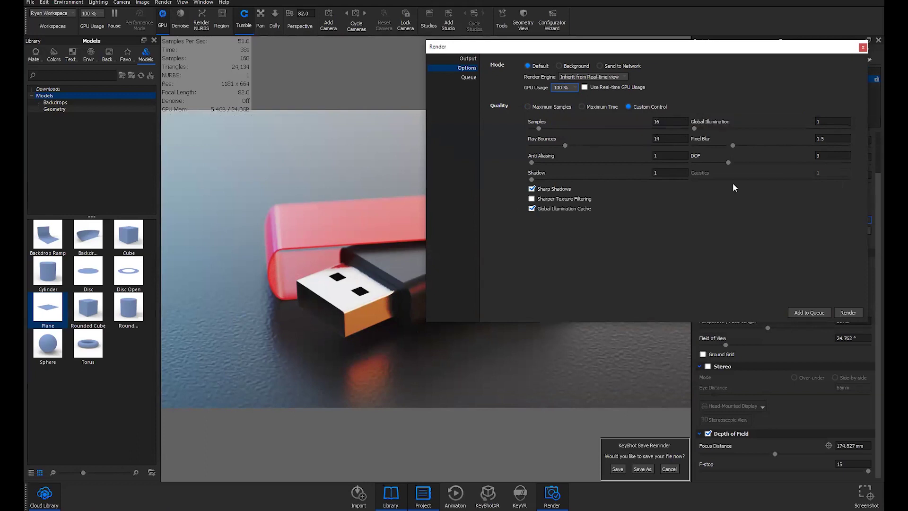
click(528, 106)
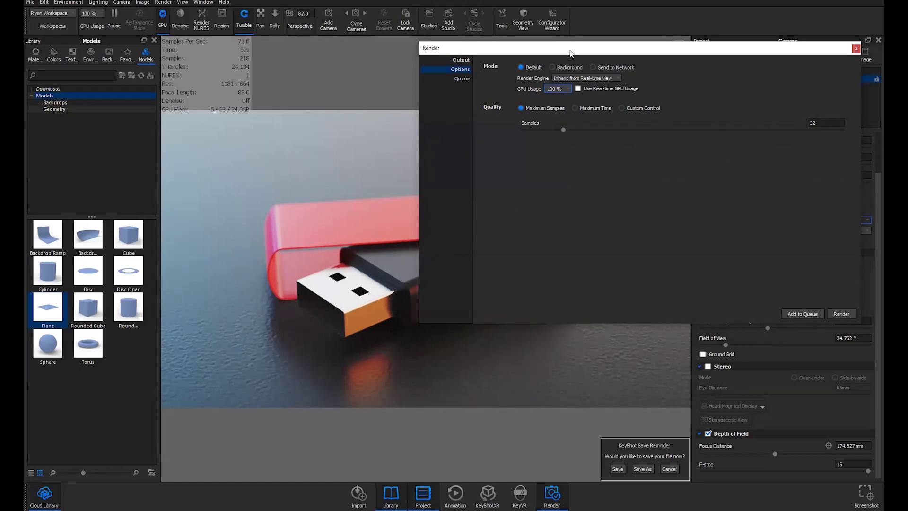
drag(570, 54, 544, 60)
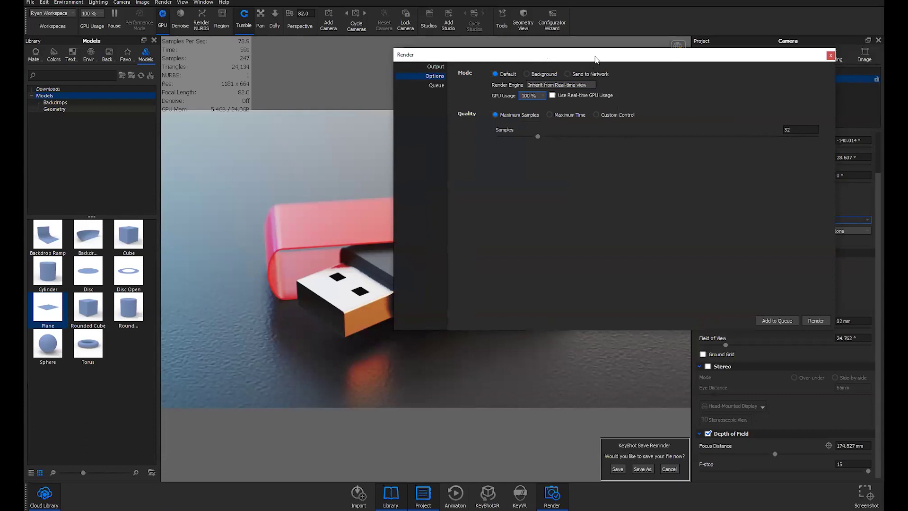
drag(597, 56, 600, 58)
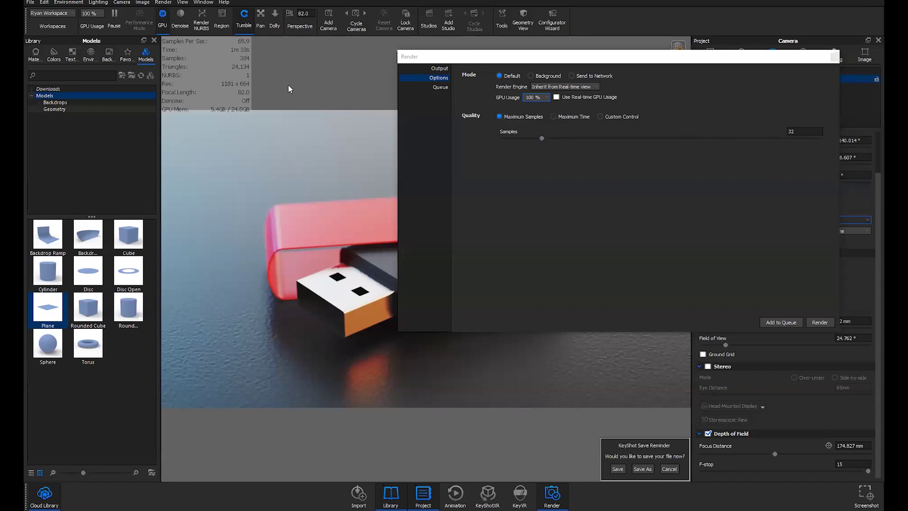
Step: Hide the heads-up display with the real-time render statistics and show it again
key(h)
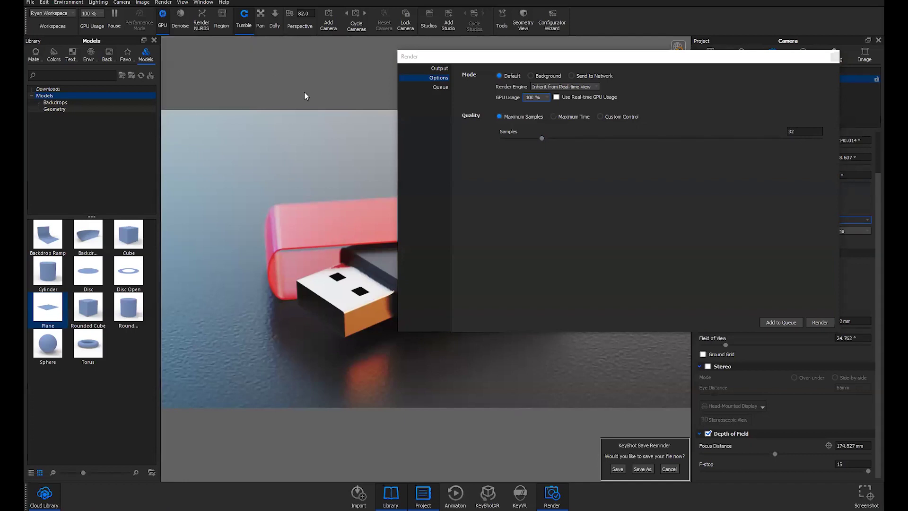
key(h)
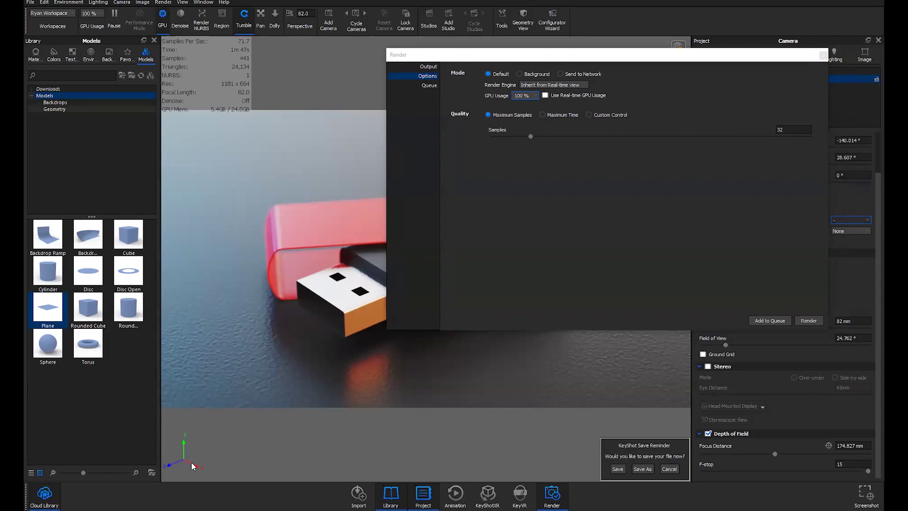
Step: Tumble the view of the USB drive to try out the coordinate legend, and restore Camera 1
mouse_move(303, 350)
mouse_down()
mouse_move(320, 330)
mouse_move(314, 341)
mouse_move(296, 338)
mouse_up()
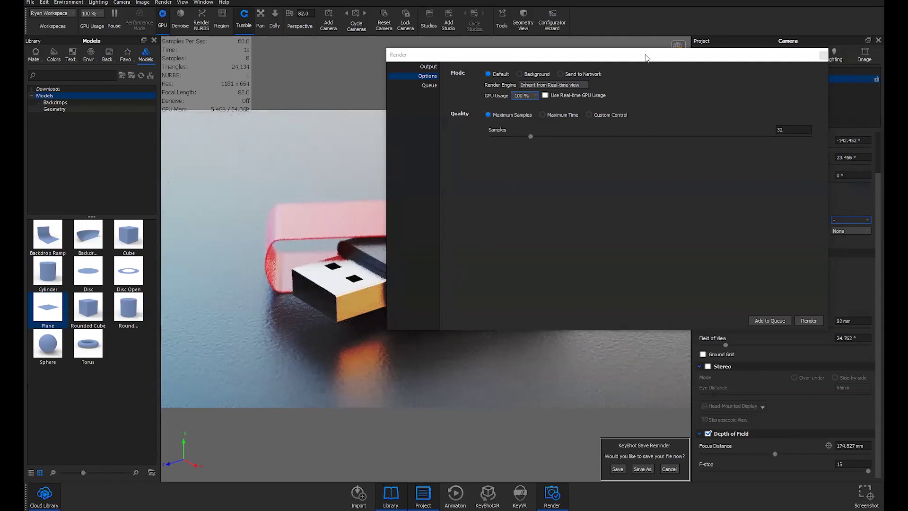
drag(646, 54, 518, 136)
click(729, 78)
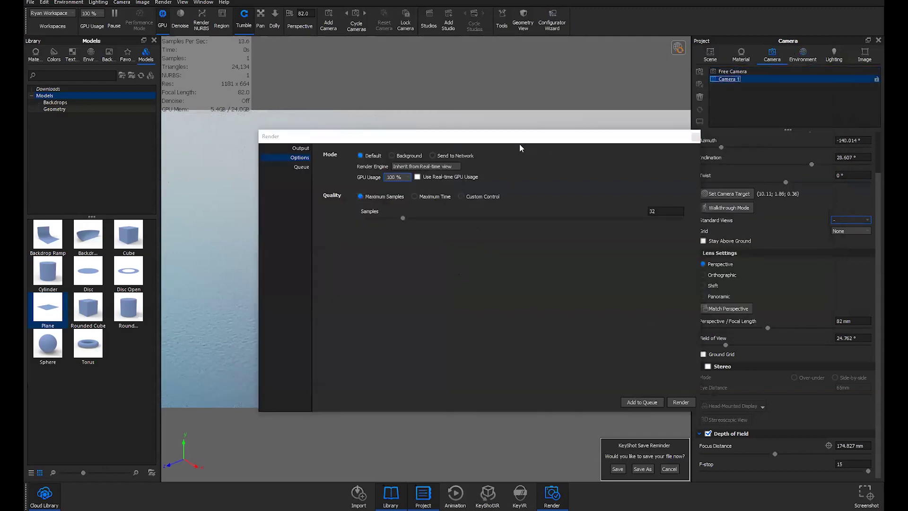
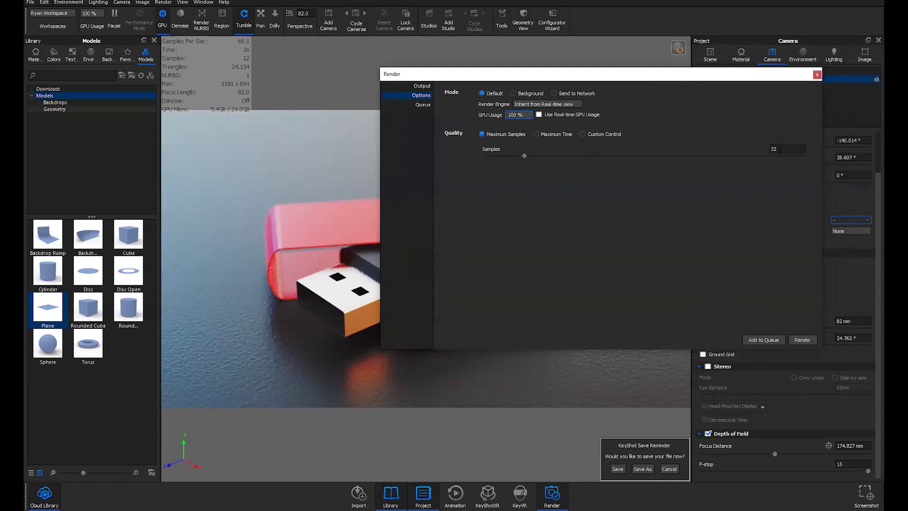
Step: Examine the jobs listed in the render queue, moving the render window aside, and close it
click(421, 105)
mouse_move(563, 79)
mouse_down()
mouse_move(551, 71)
mouse_move(541, 79)
mouse_move(550, 76)
mouse_up()
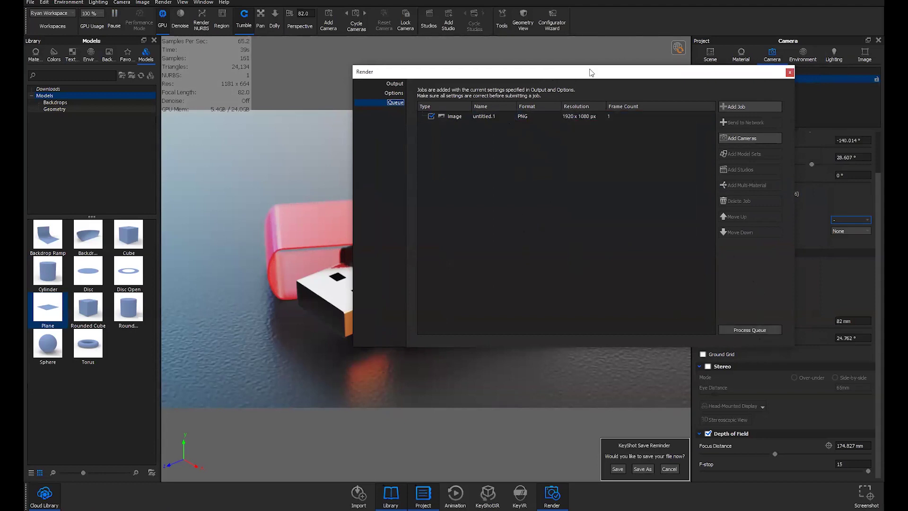
drag(686, 71, 670, 72)
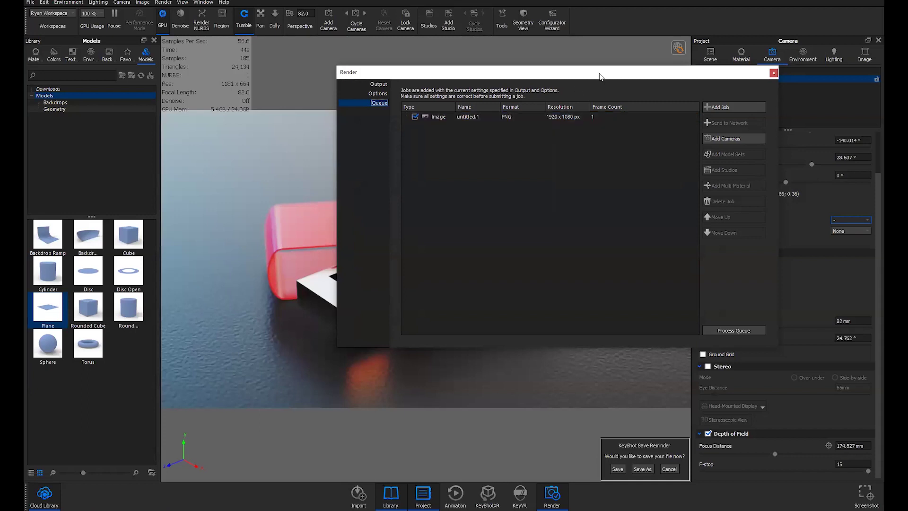
drag(600, 75, 594, 88)
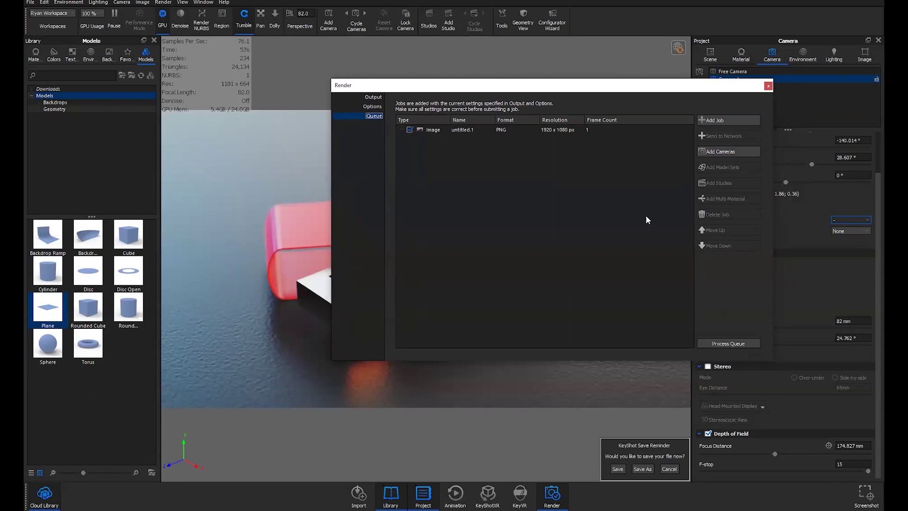
drag(598, 85, 591, 84)
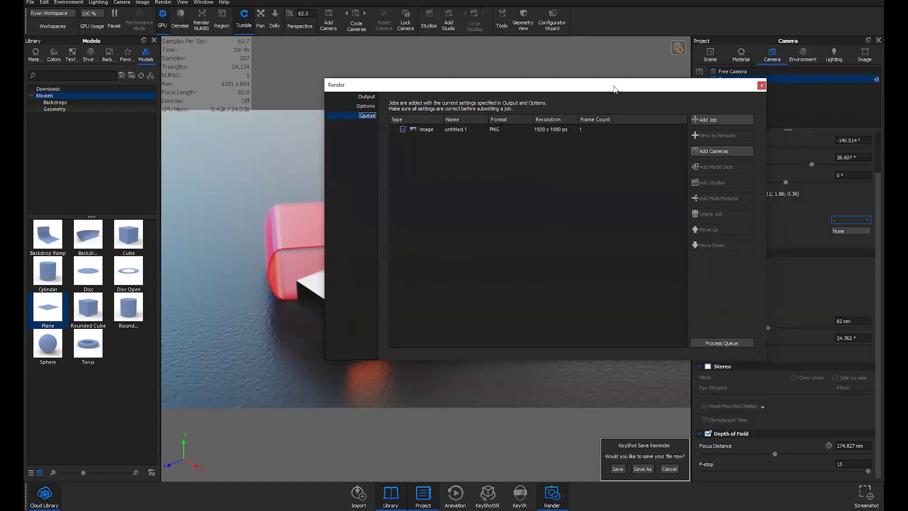
drag(613, 88, 615, 91)
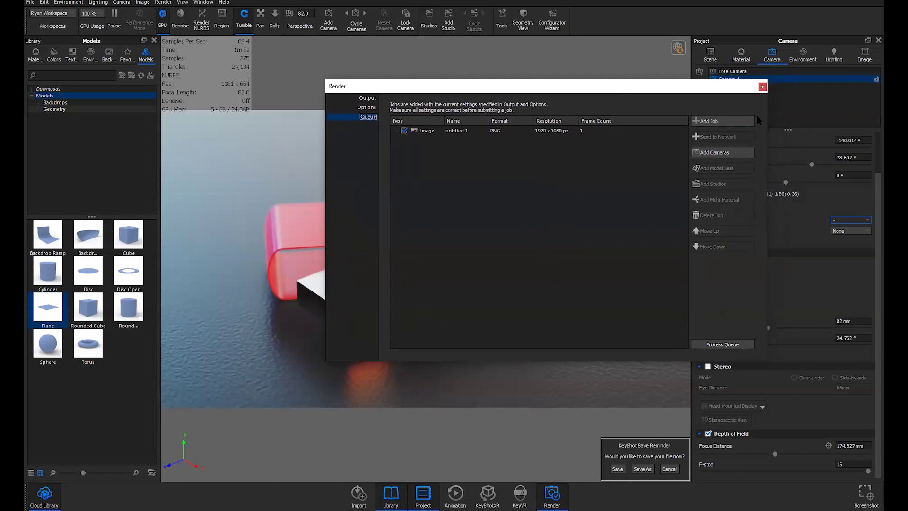
click(763, 86)
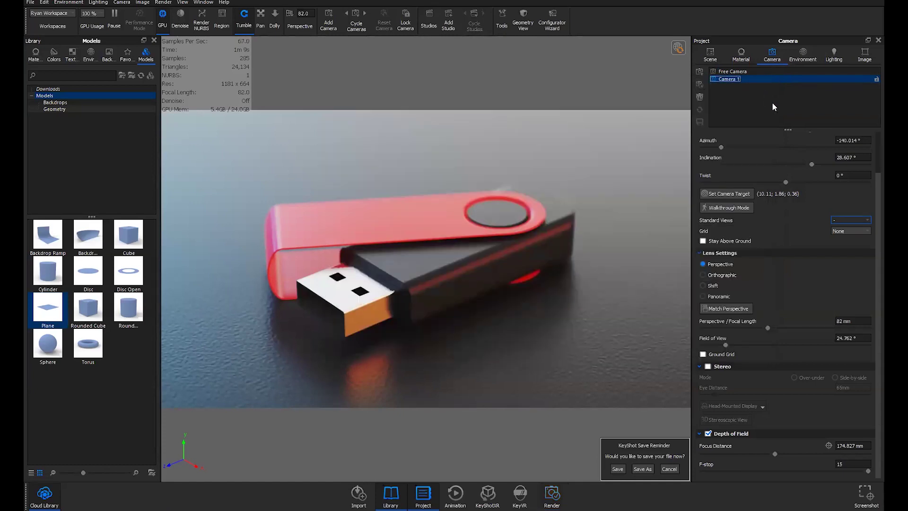
Step: Switch to the Free Camera, disable its depth of field, and reframe the USB flash drive from farther away
click(713, 55)
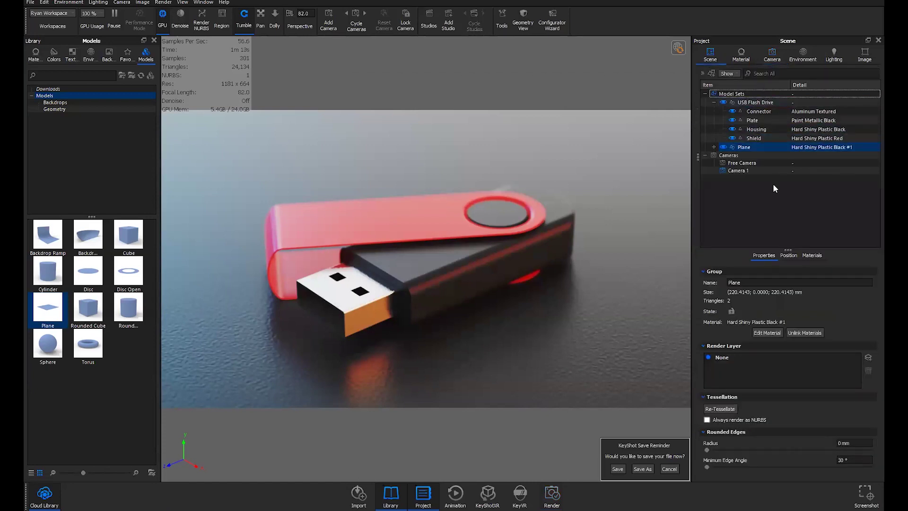
click(774, 186)
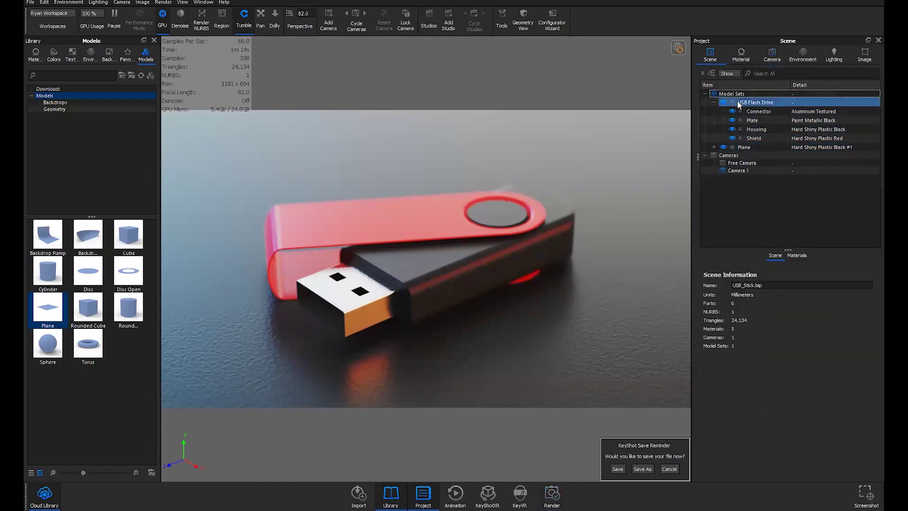
click(753, 103)
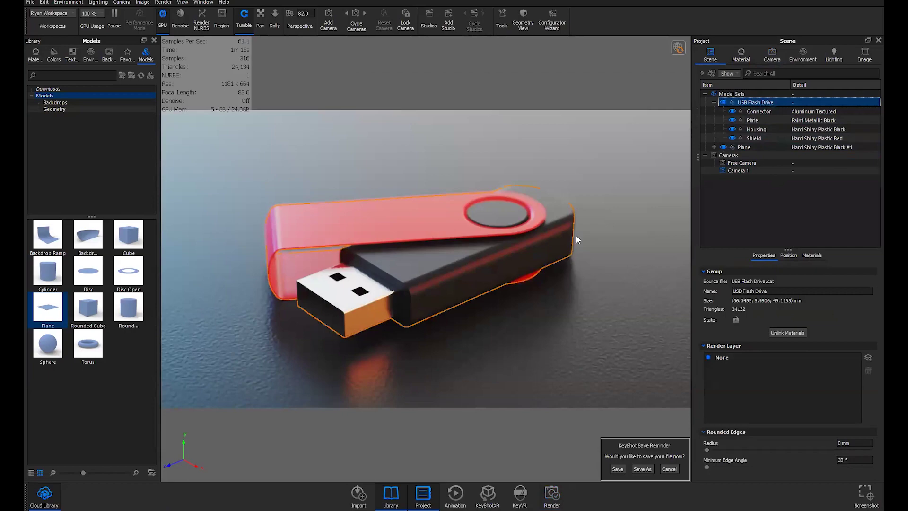
click(772, 55)
click(731, 72)
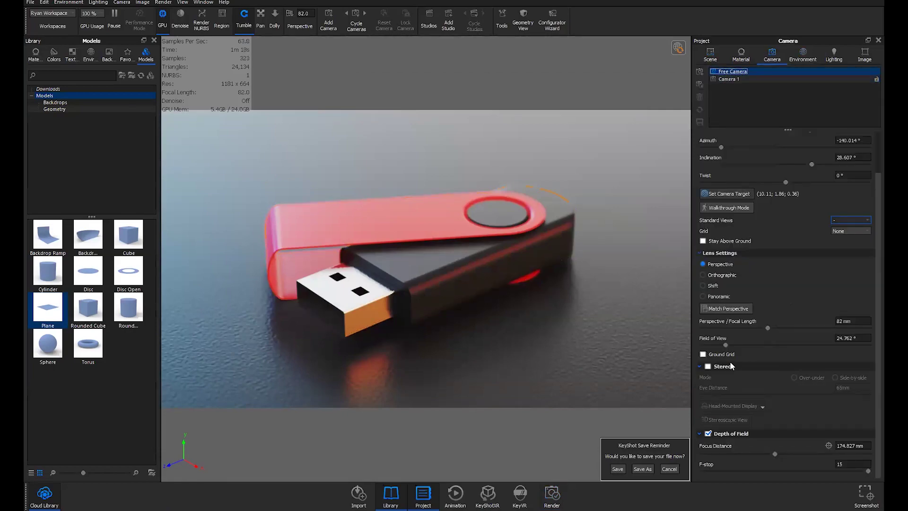
click(708, 433)
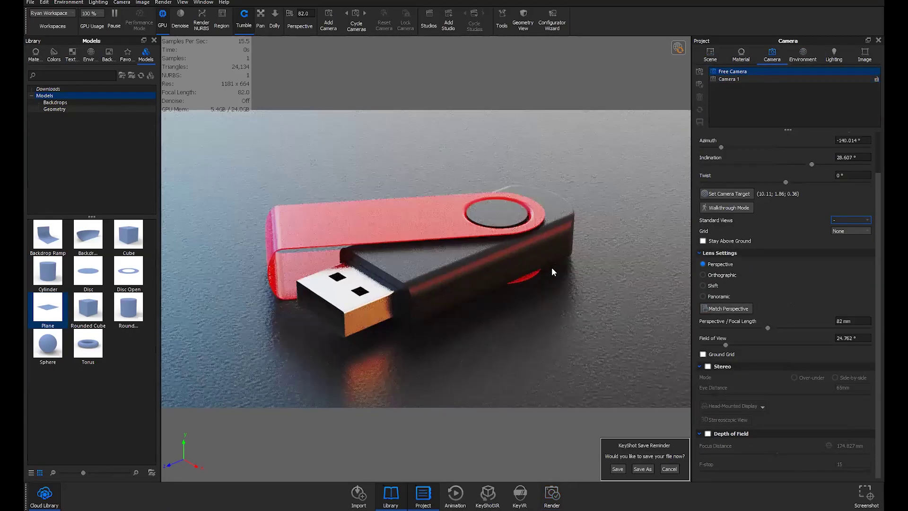
scroll(552, 268, down, 2)
drag(552, 271, 550, 246)
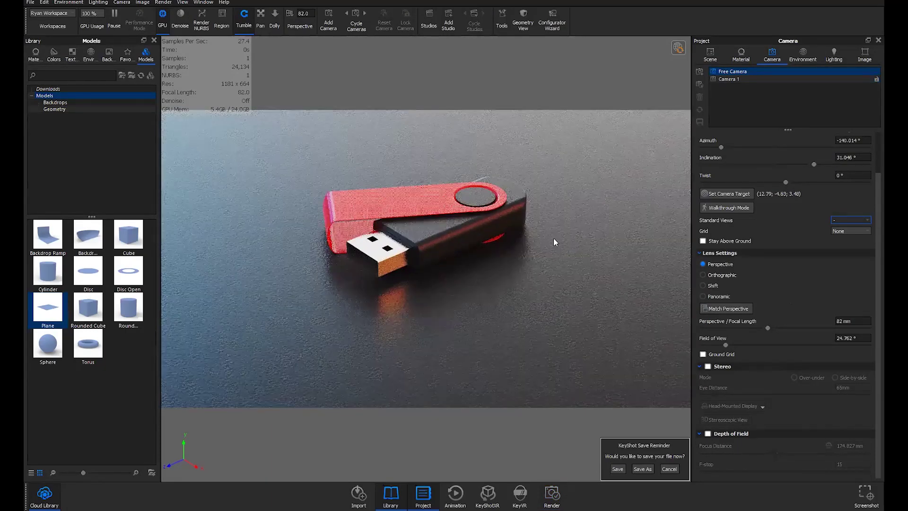
middle_drag(553, 237, 557, 237)
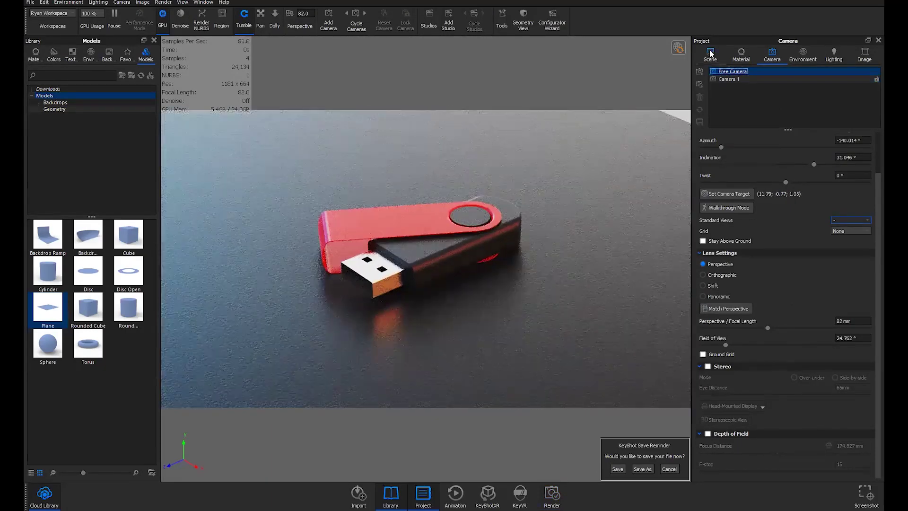
Step: Start a linear pattern of the USB Flash Drive group with 2 instances in X and 2 in Z
click(711, 55)
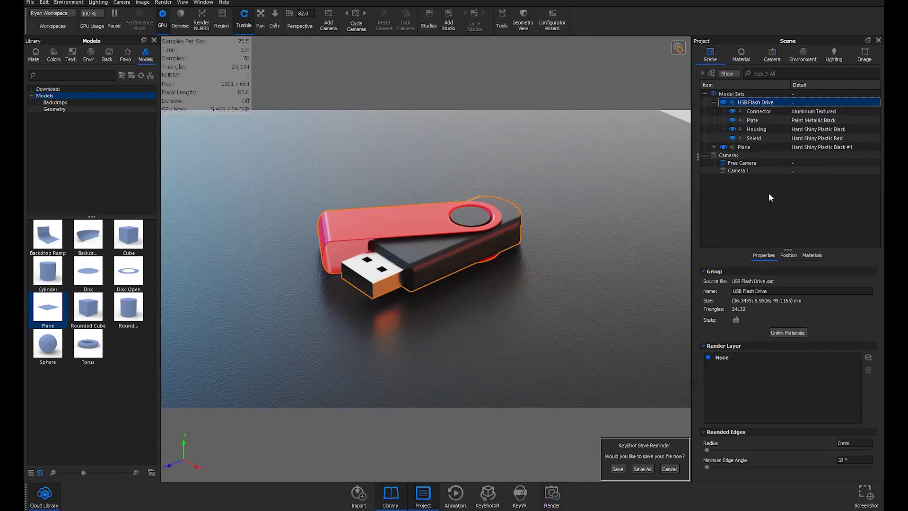
right_click(754, 103)
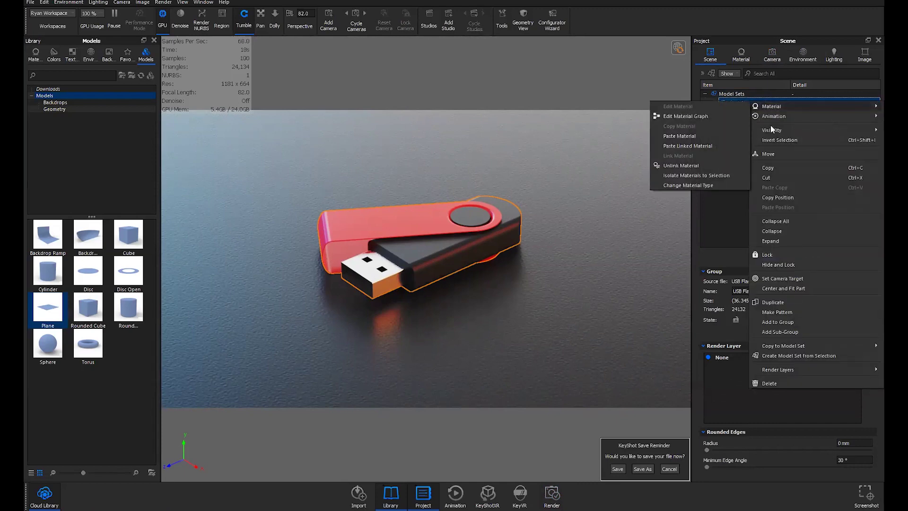
click(778, 312)
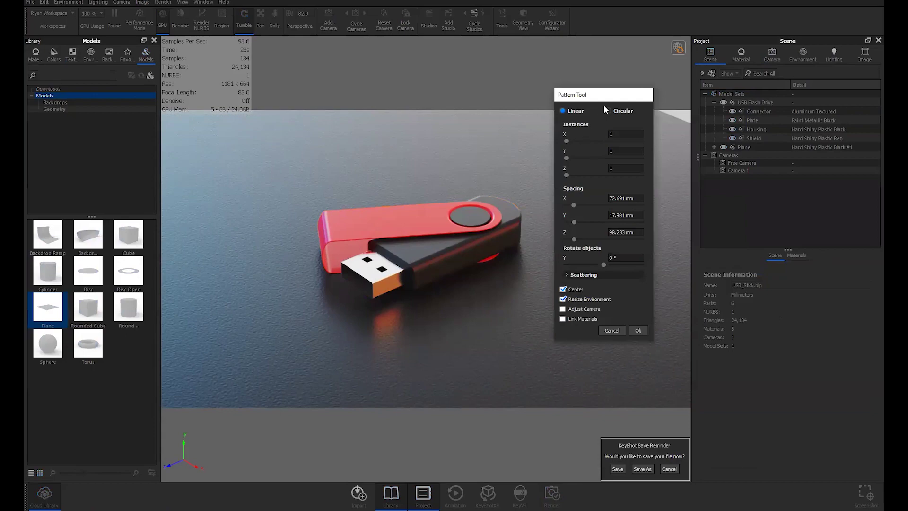
drag(567, 141, 573, 142)
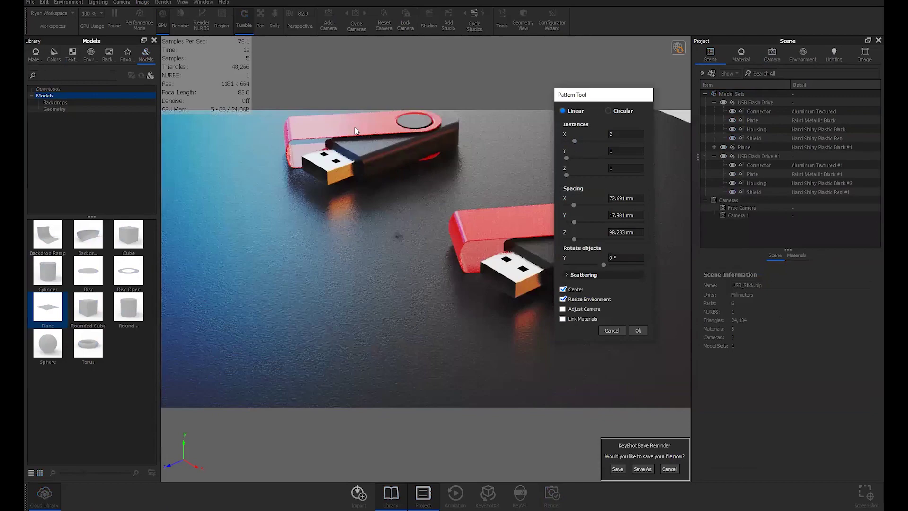
drag(567, 175, 574, 175)
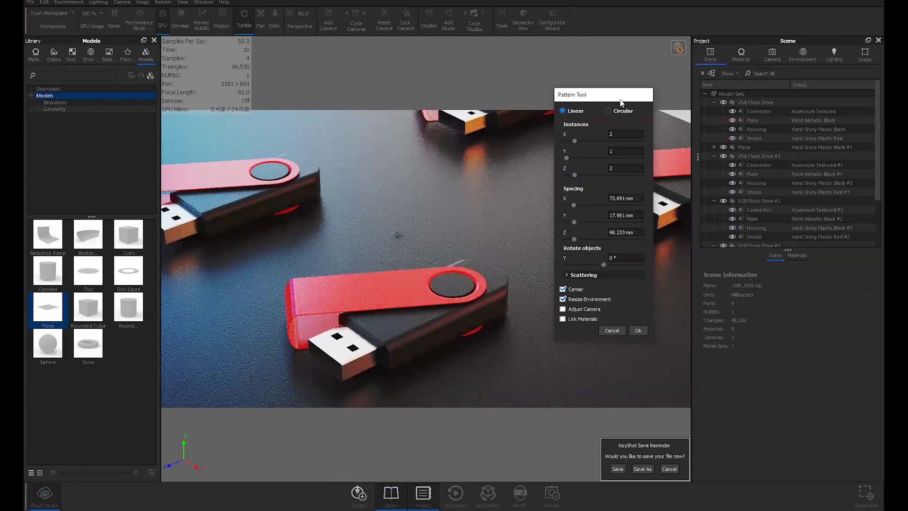
Step: Try pattern spacings of 43.615 mm in X and 47.152 mm in Z with 11.4 % scattering displacement, and cancel the pattern
drag(621, 102, 605, 109)
drag(557, 211, 554, 212)
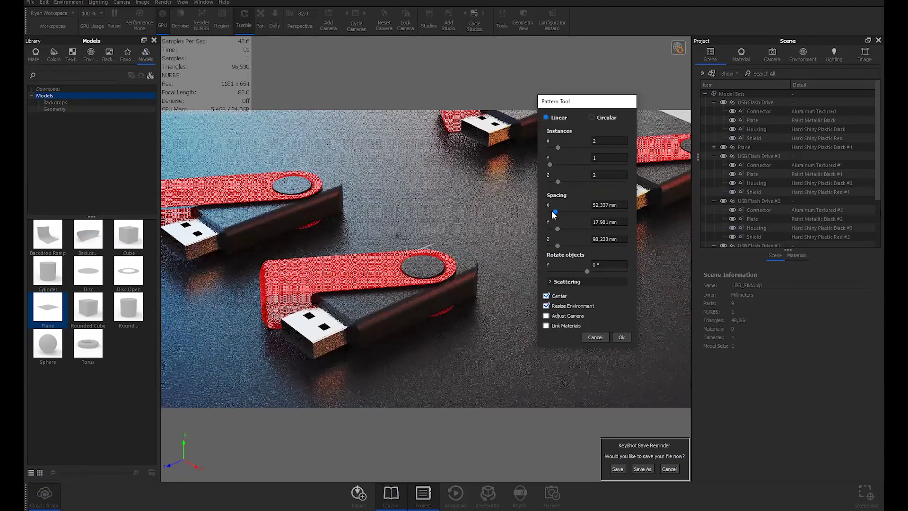
drag(557, 246, 552, 247)
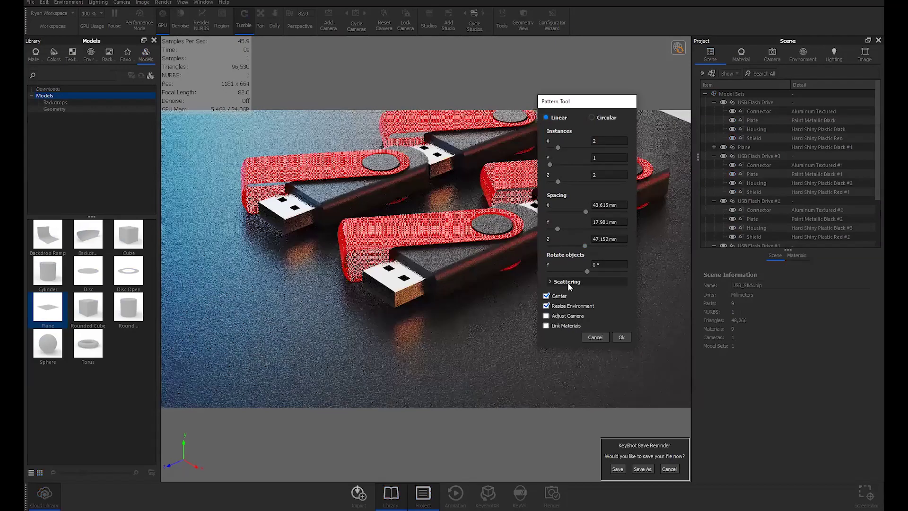
click(567, 282)
mouse_move(548, 299)
mouse_down()
mouse_move(574, 301)
mouse_move(558, 299)
mouse_up()
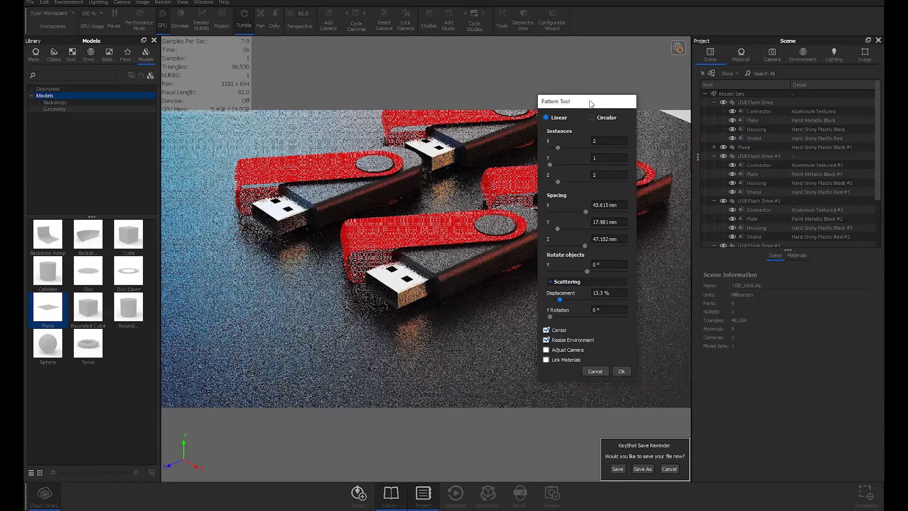
drag(573, 102, 520, 96)
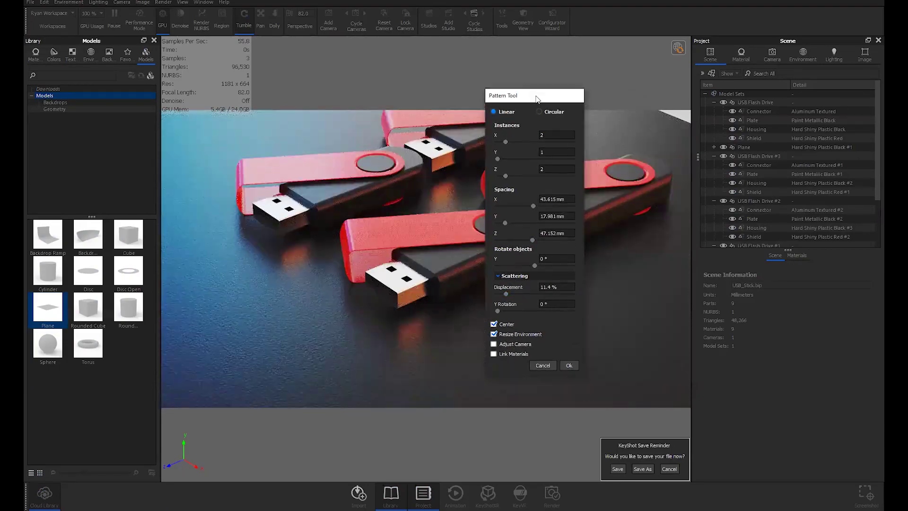
click(543, 366)
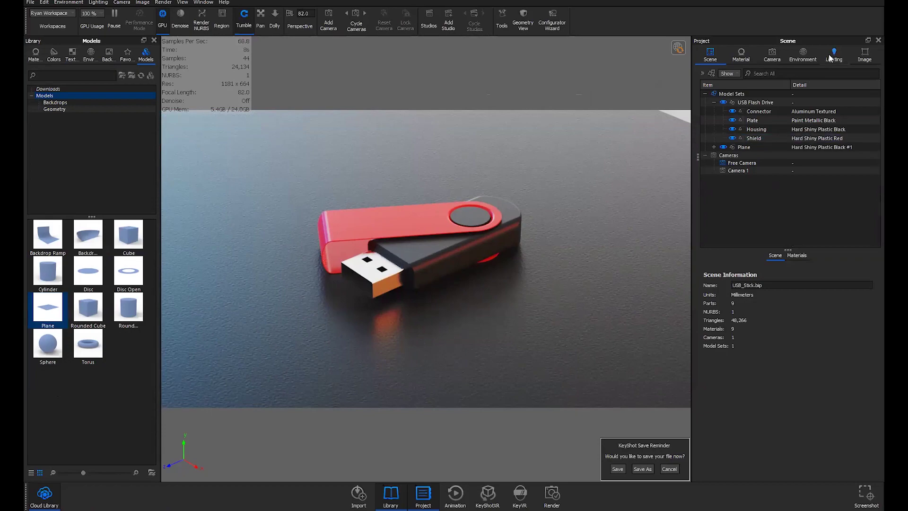
Step: Return to Camera 1, review the still-image output settings for the render, and close the render window
click(772, 55)
click(729, 79)
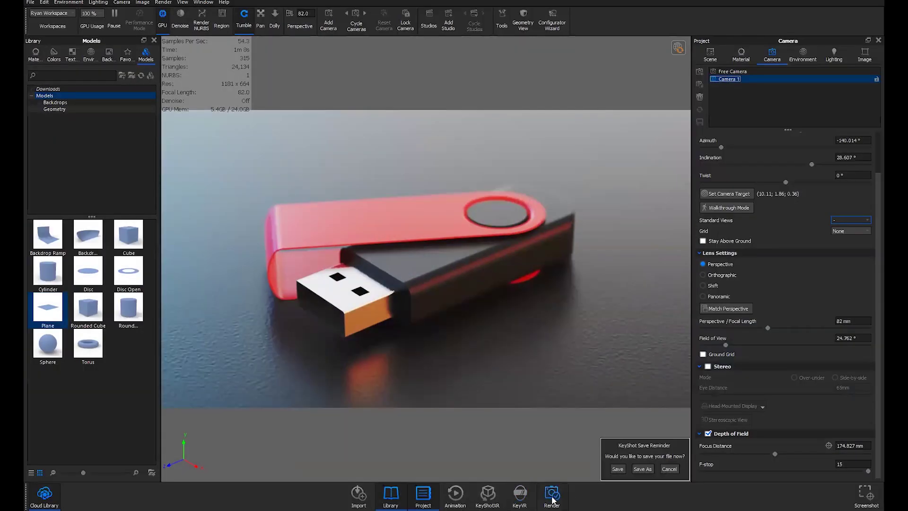
click(552, 494)
click(364, 112)
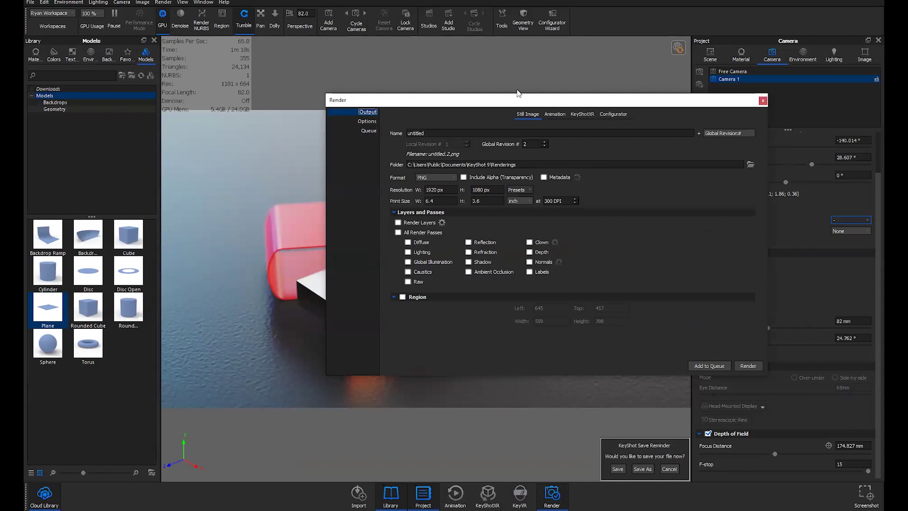
drag(516, 97, 500, 85)
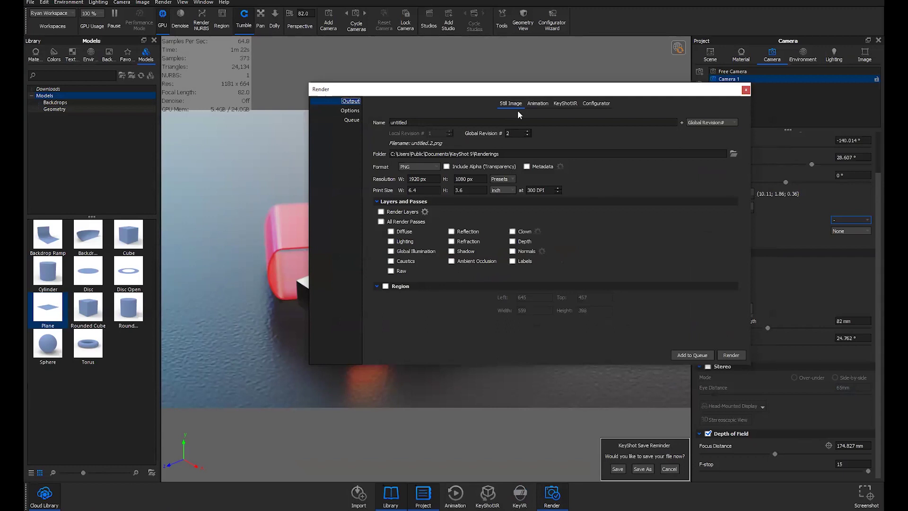
drag(528, 95, 654, 67)
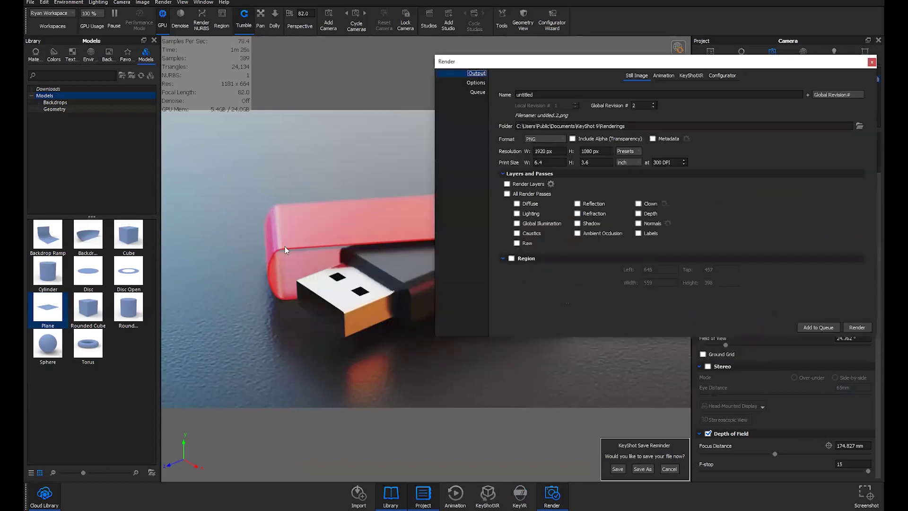
drag(628, 63, 600, 66)
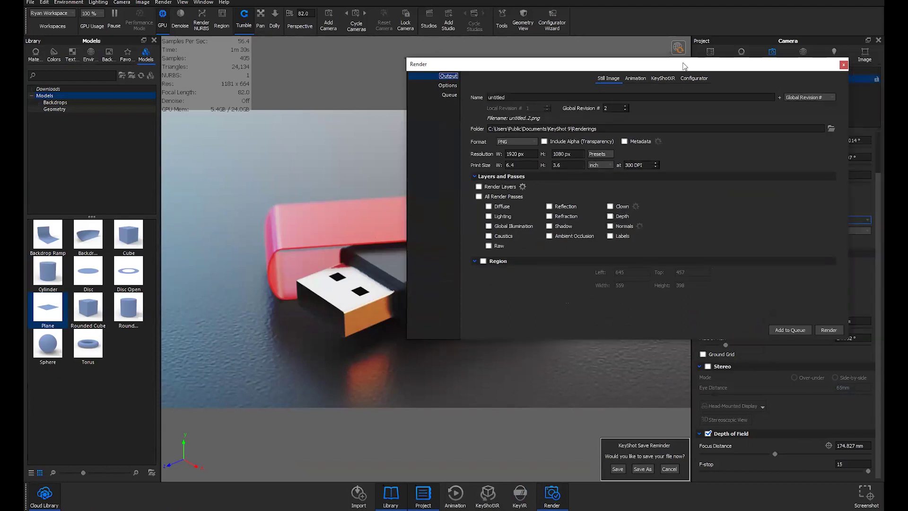
drag(680, 66, 638, 76)
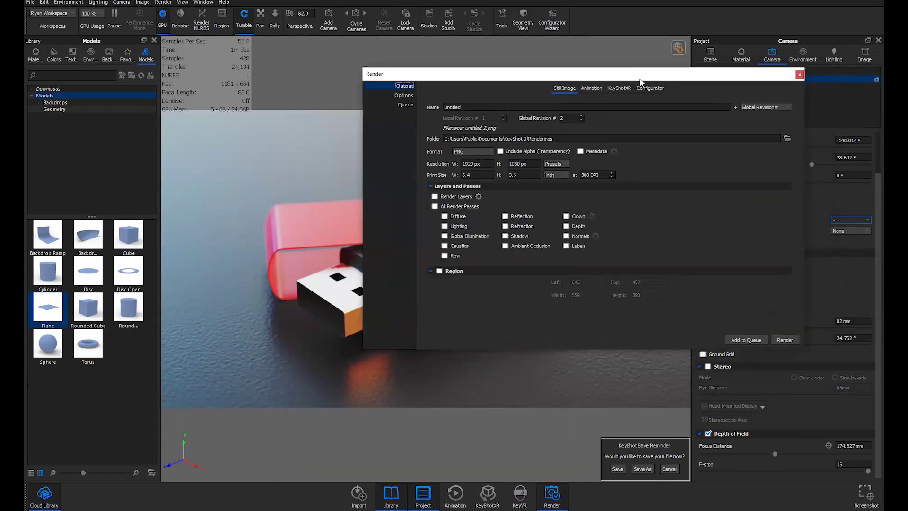
drag(640, 79, 644, 76)
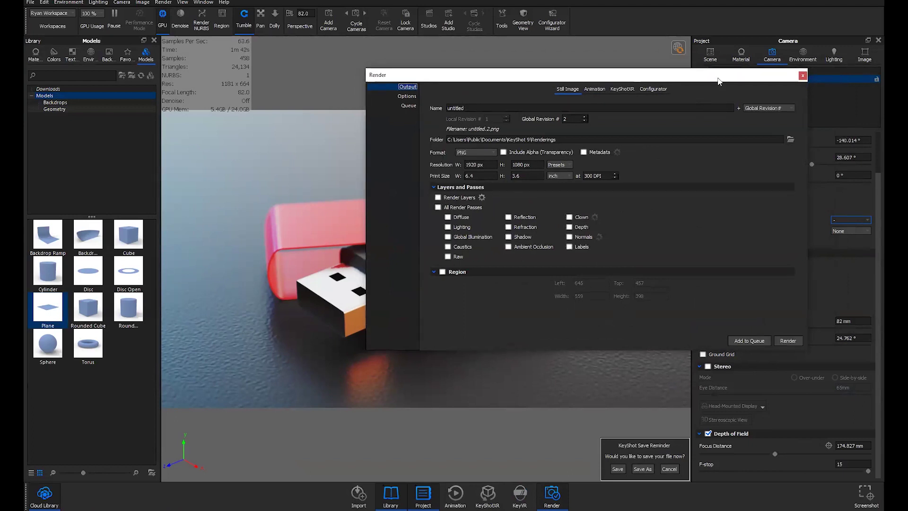
drag(717, 79, 709, 78)
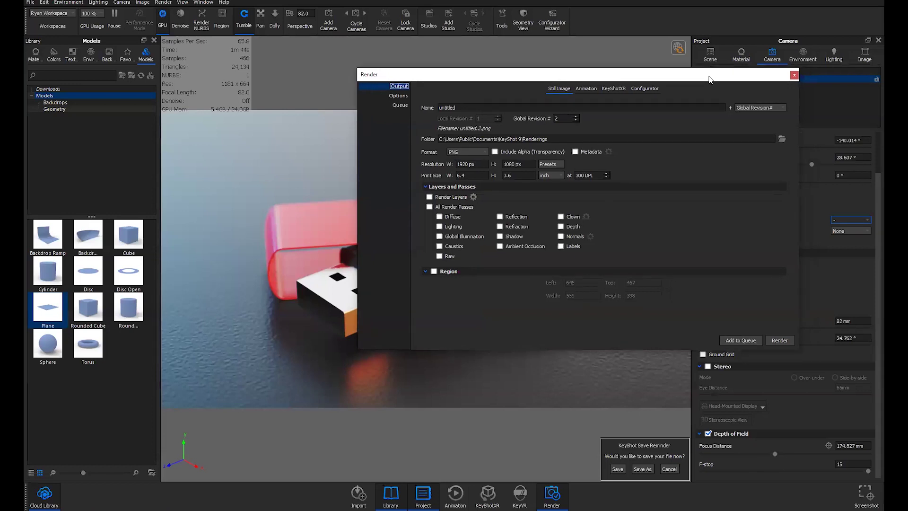
click(795, 75)
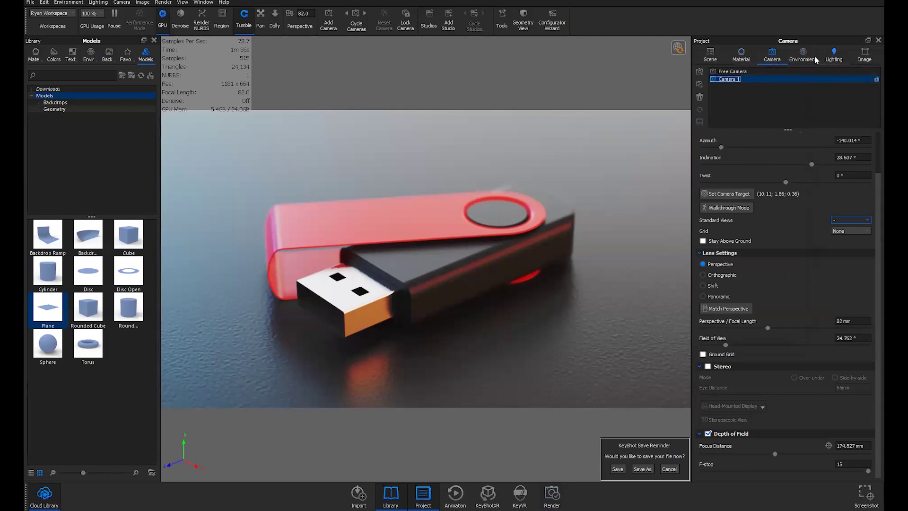
Step: Open the label settings of the Hard Shiny Plastic Red material on the USB drive's shield
click(741, 56)
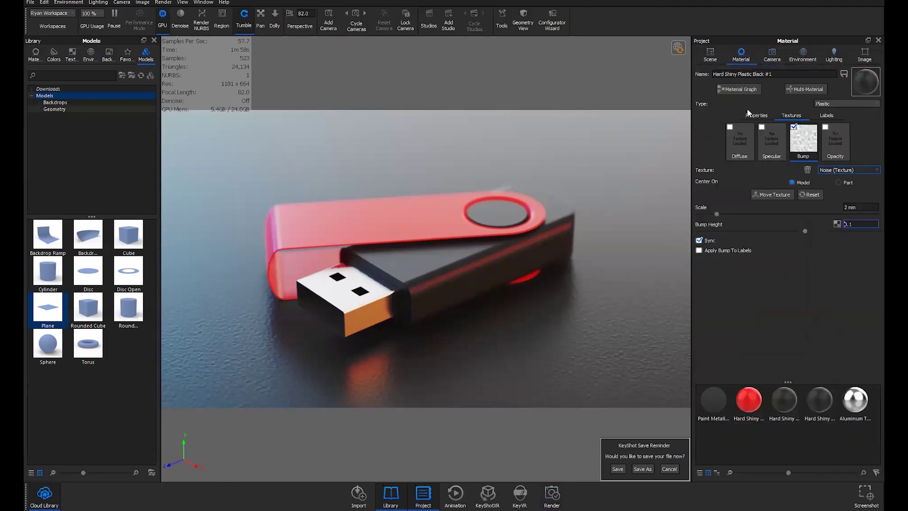
double_click(381, 230)
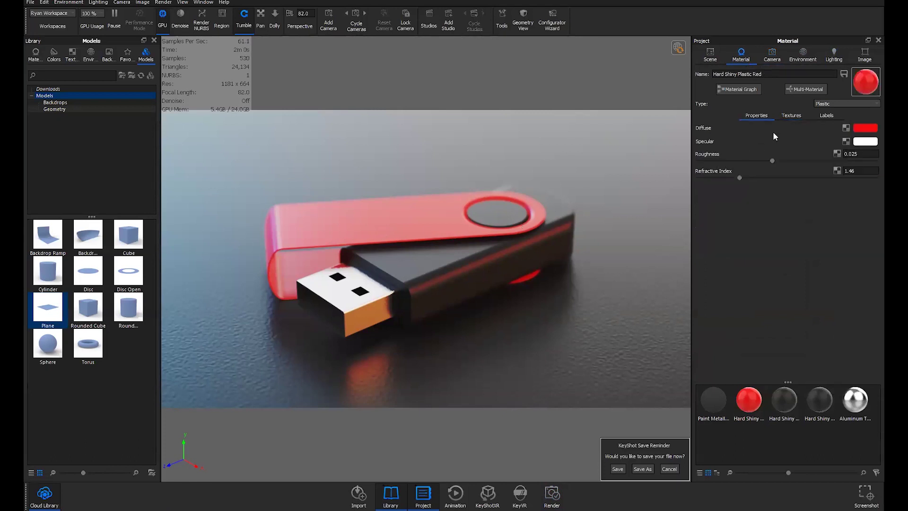
click(824, 118)
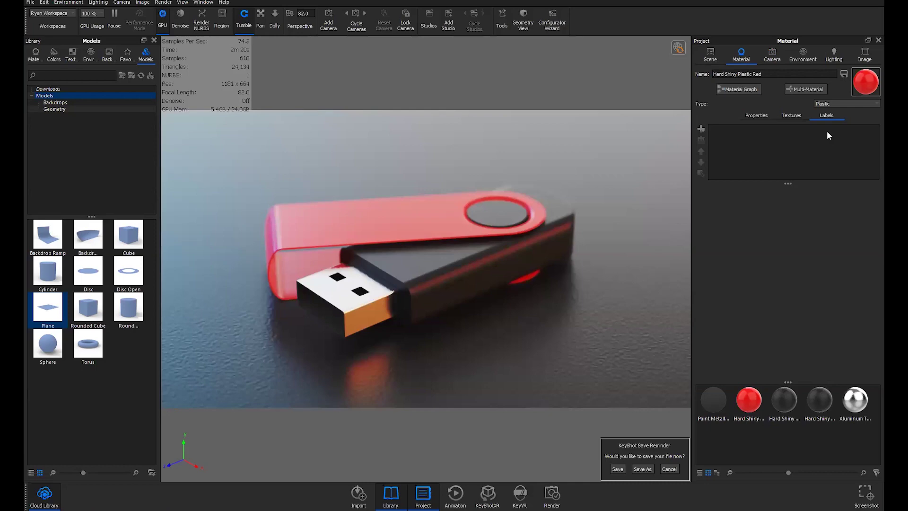
Step: Switch to the Free Camera, turn off its depth of field, and reframe the view closer on the USB drive's shield
drag(325, 283, 364, 333)
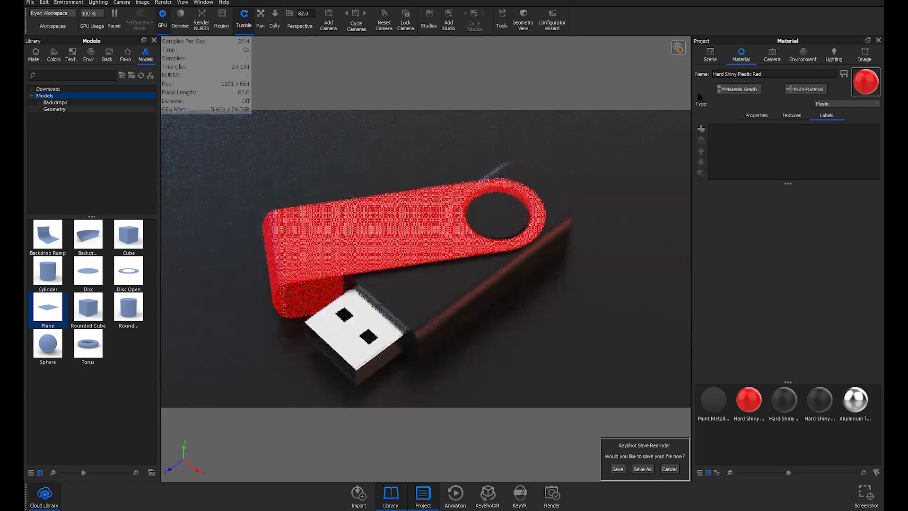
click(778, 54)
click(734, 72)
click(708, 434)
drag(486, 253, 417, 261)
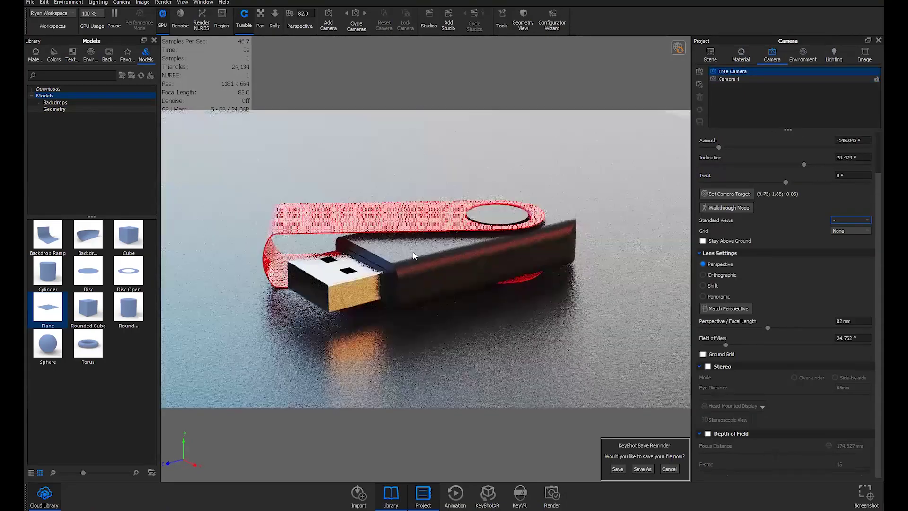
scroll(413, 253, up, 5)
drag(431, 265, 401, 212)
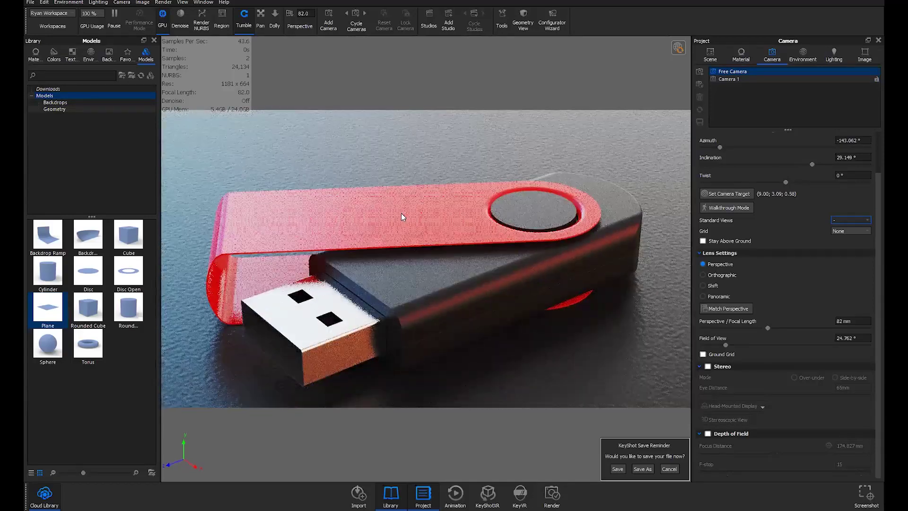
double_click(401, 213)
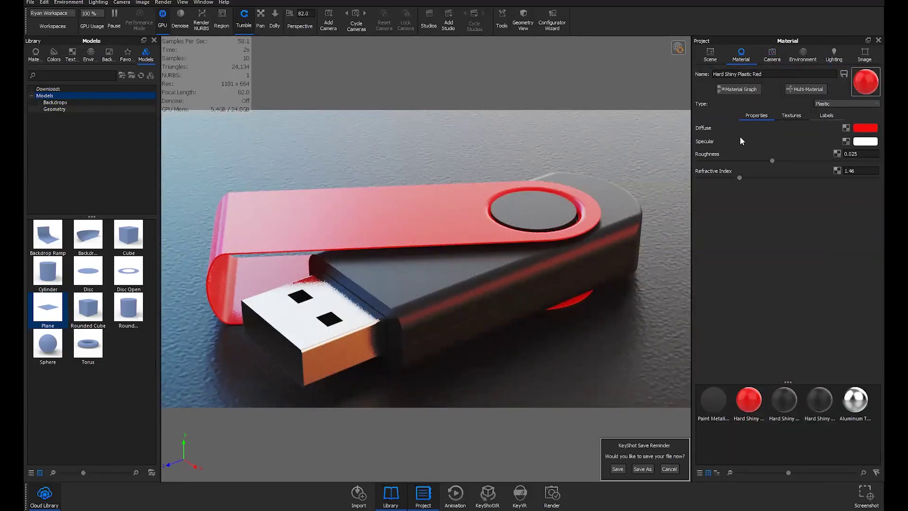
click(826, 116)
click(703, 129)
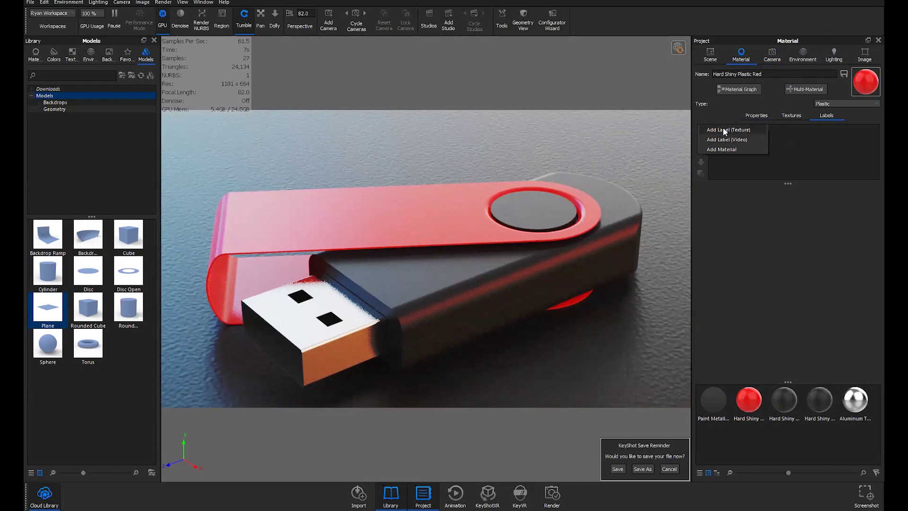
click(723, 128)
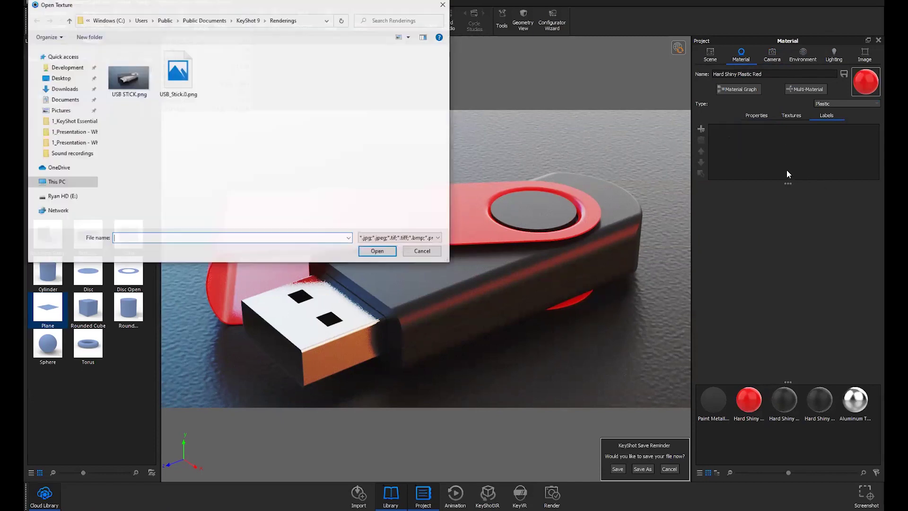
drag(268, 12, 417, 82)
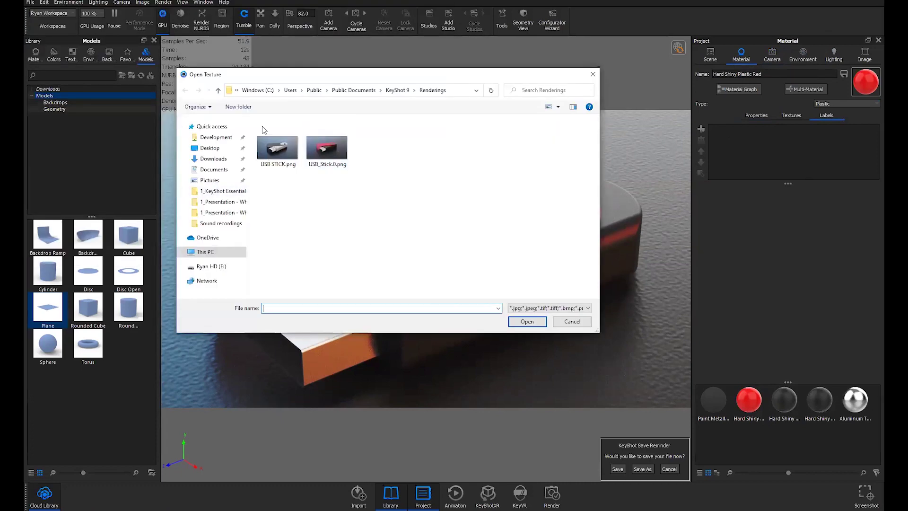
click(570, 322)
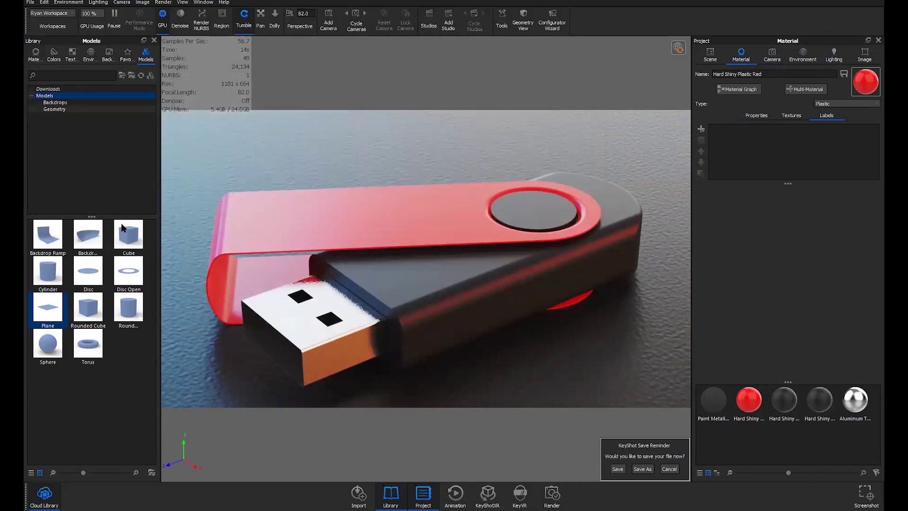
Step: Apply the blue KeyShot Icon texture from the Labels library to the USB drive's red shield as a label
click(72, 54)
click(59, 109)
click(60, 129)
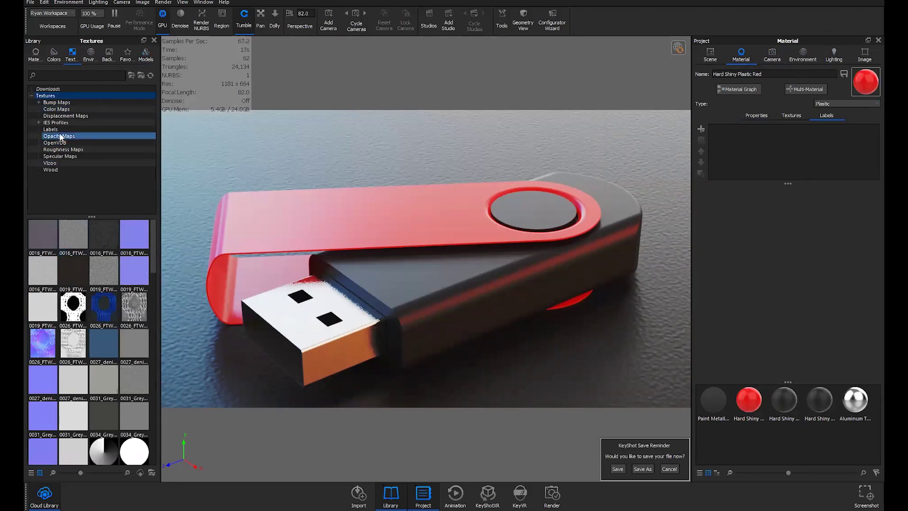
click(73, 232)
click(43, 236)
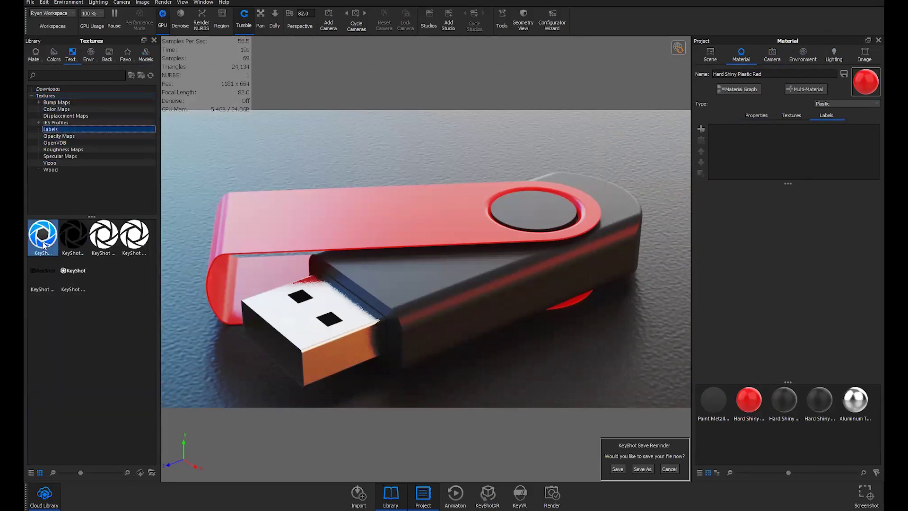
drag(53, 237, 392, 209)
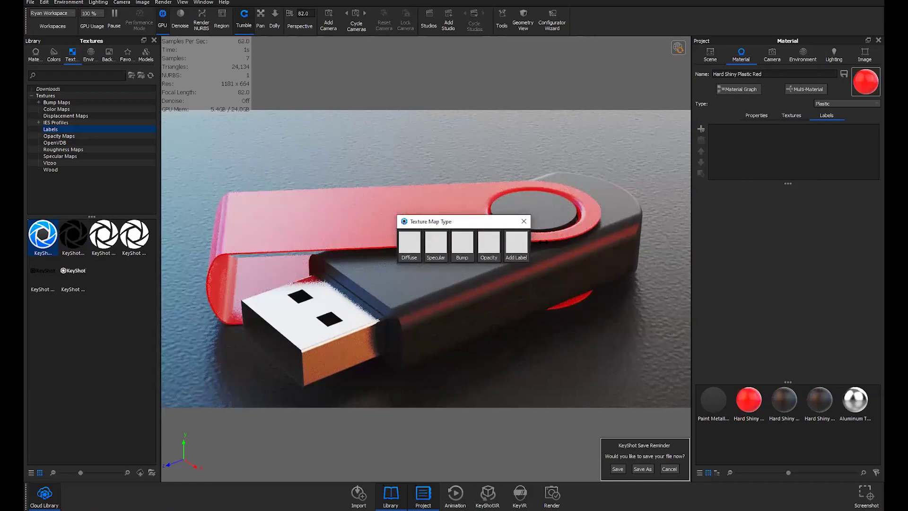
click(522, 247)
click(523, 249)
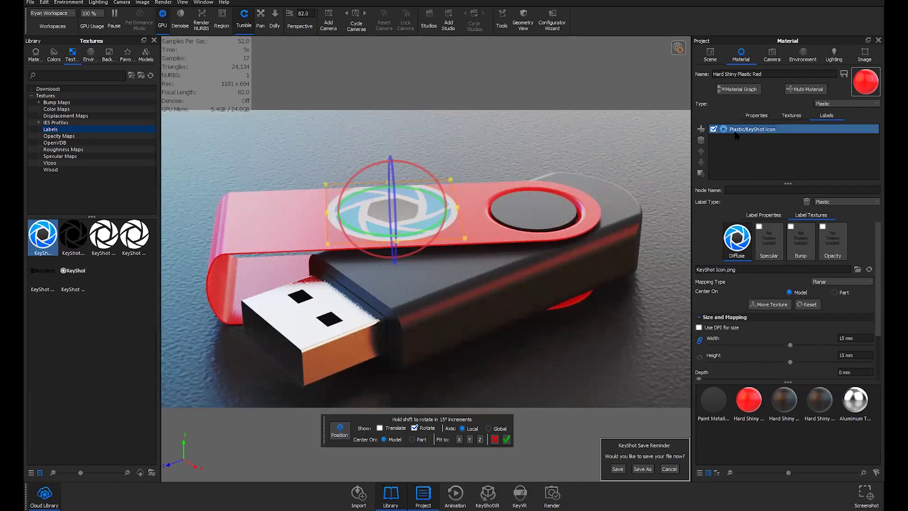
Step: Check the KeyShot Icon label's properties, center its planar mapping on the part, and accept the placement
click(772, 216)
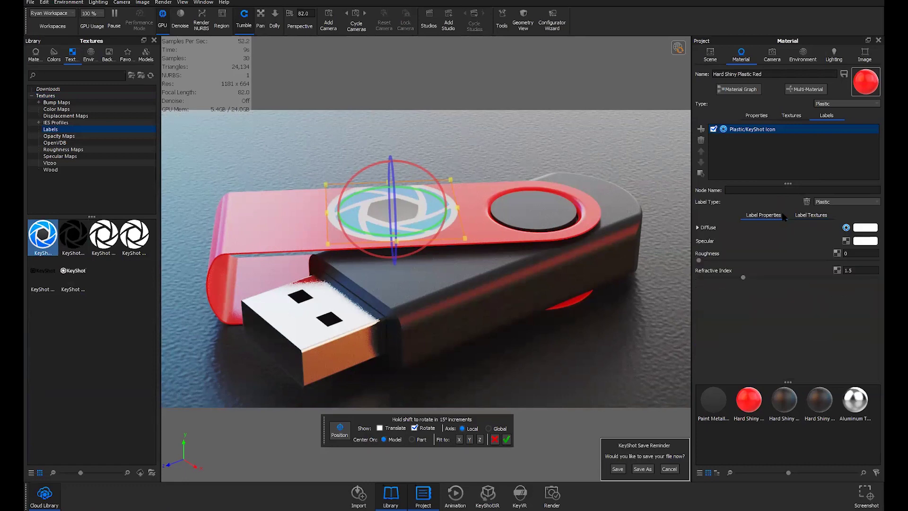
click(814, 217)
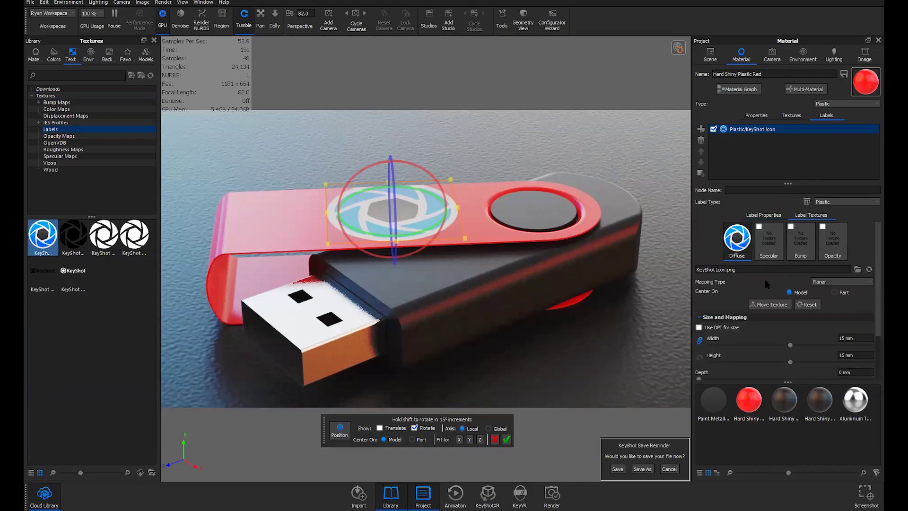
click(843, 293)
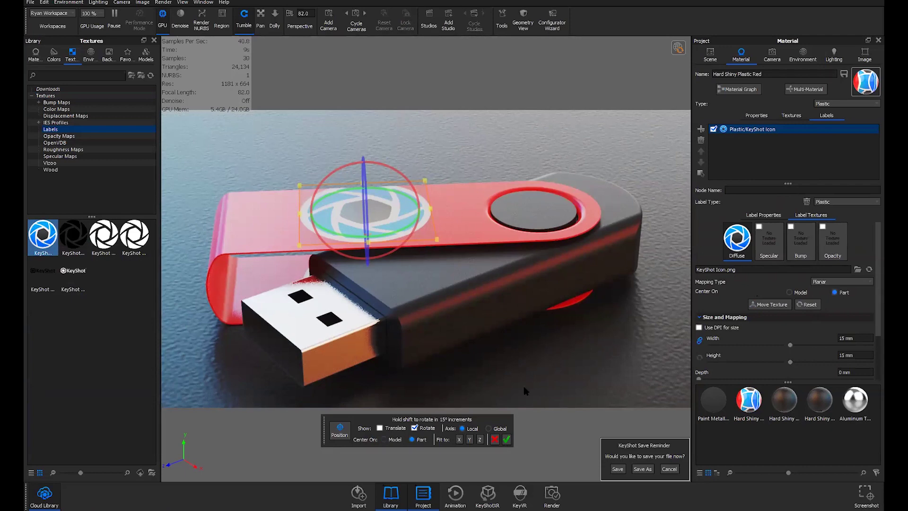
click(507, 439)
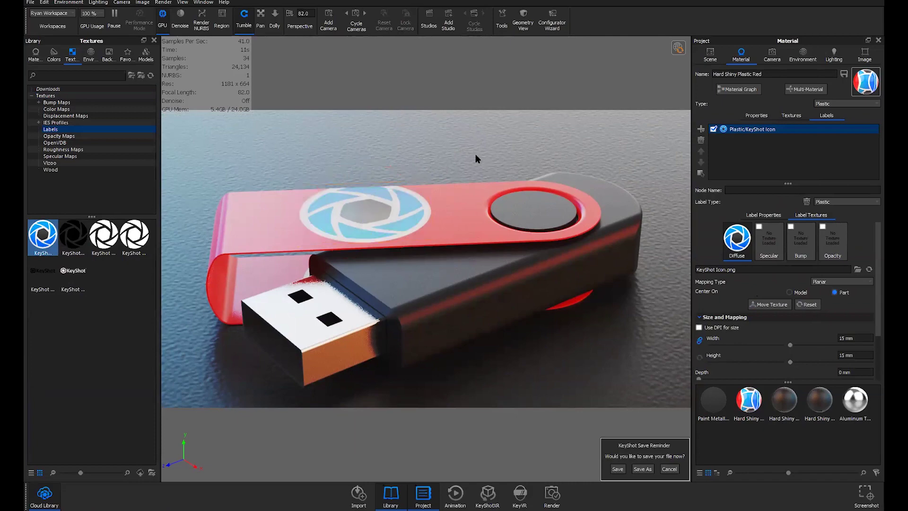
Step: Set the overall scale of the Plane beneath the USB drive to 150, after trying 10 and 200
click(501, 199)
scroll(504, 201, down, 10)
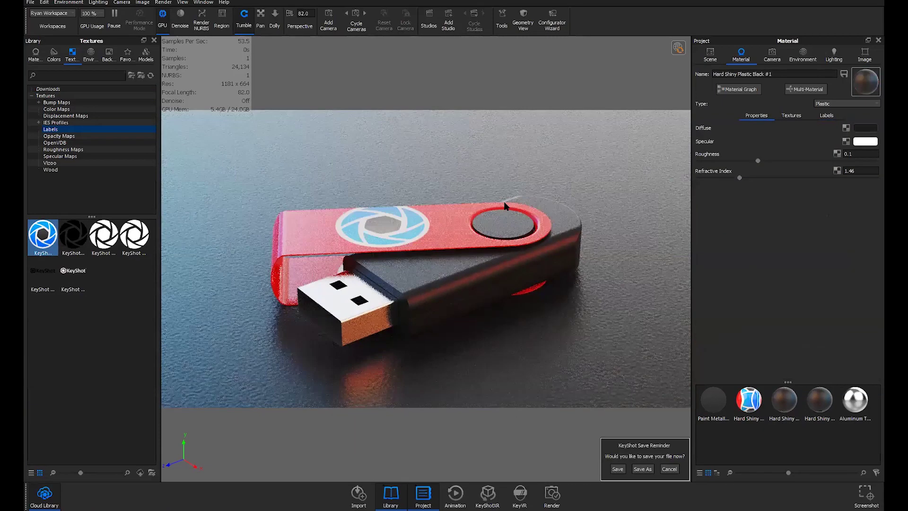
drag(489, 240, 499, 209)
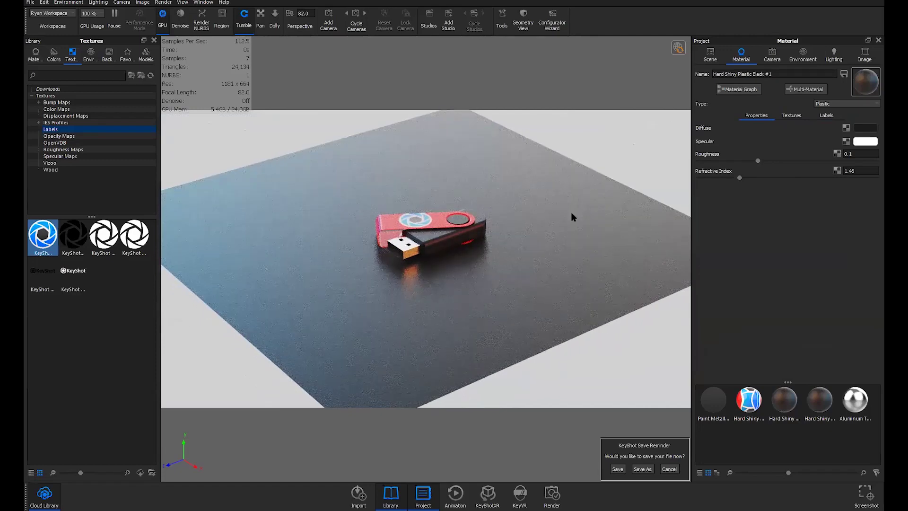
click(710, 56)
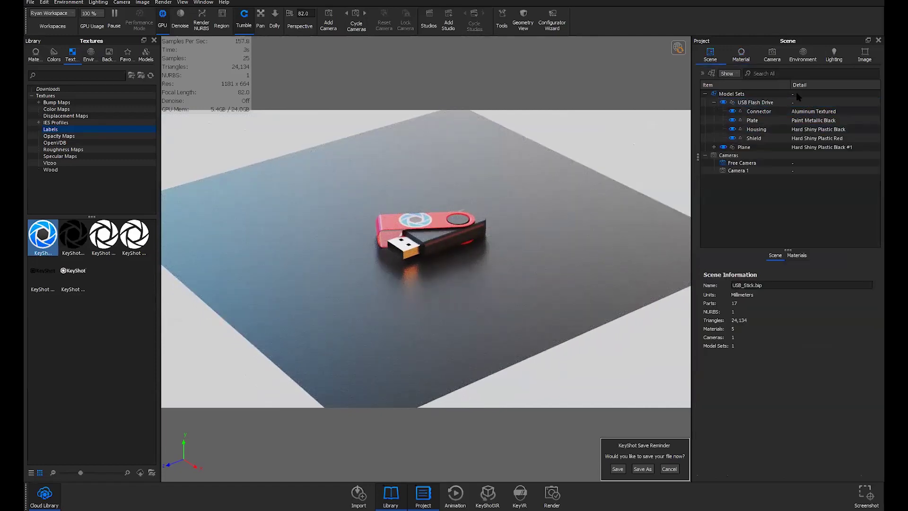
click(764, 112)
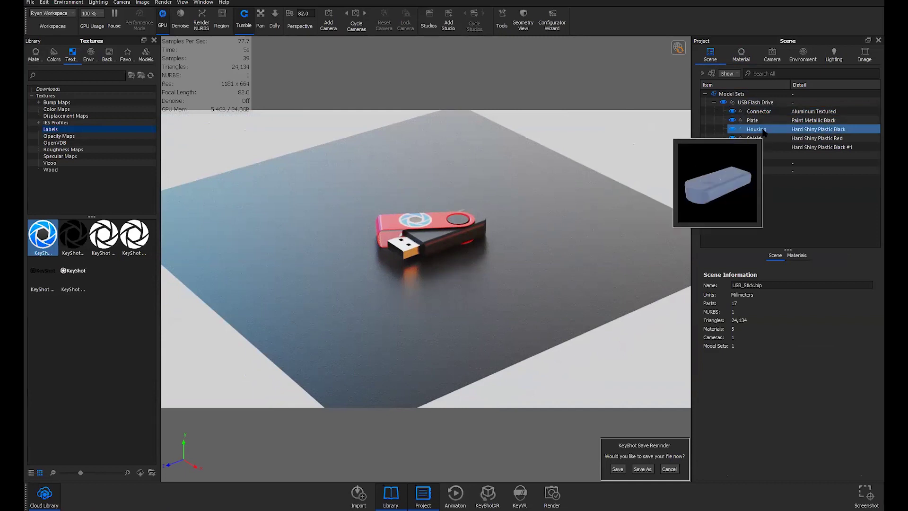
click(750, 148)
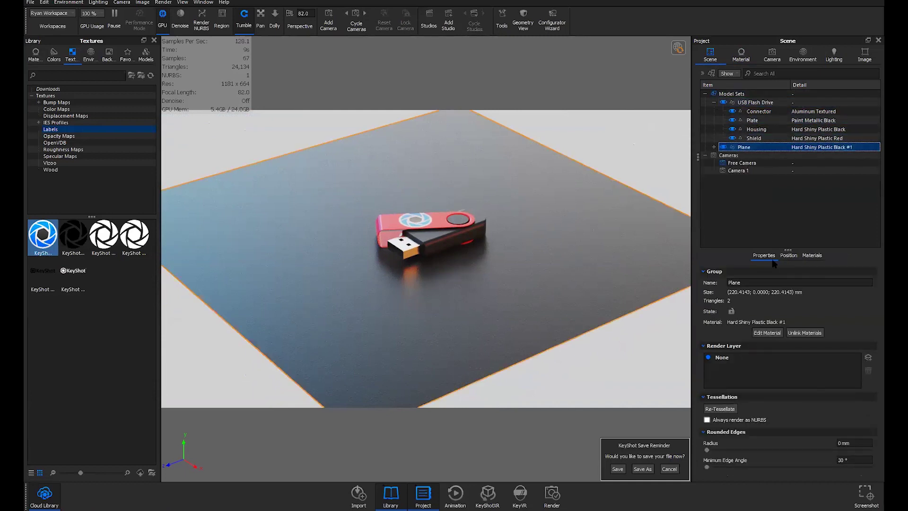
click(788, 256)
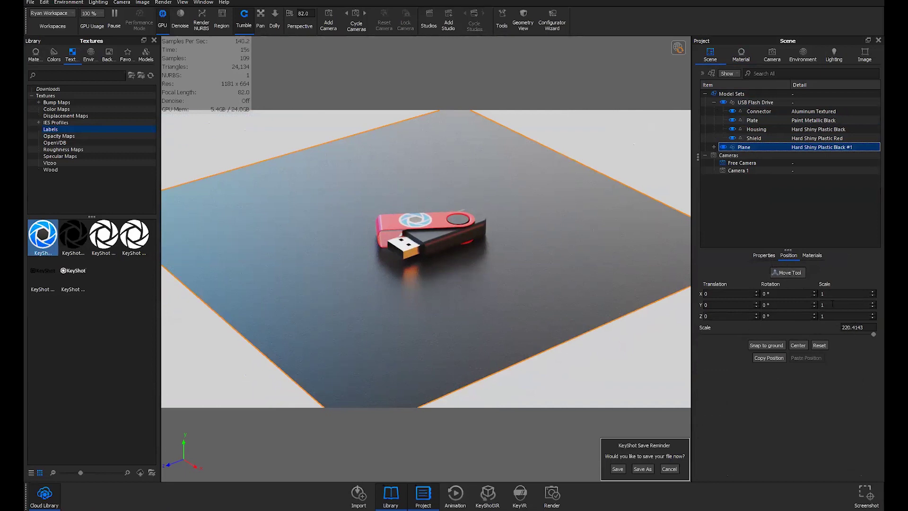
drag(872, 336, 873, 334)
click(847, 328)
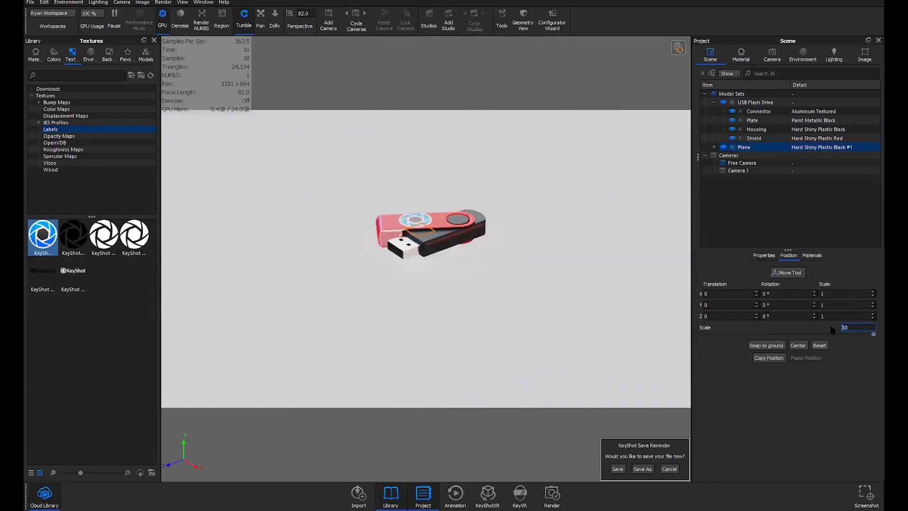
text(200)
key(Return)
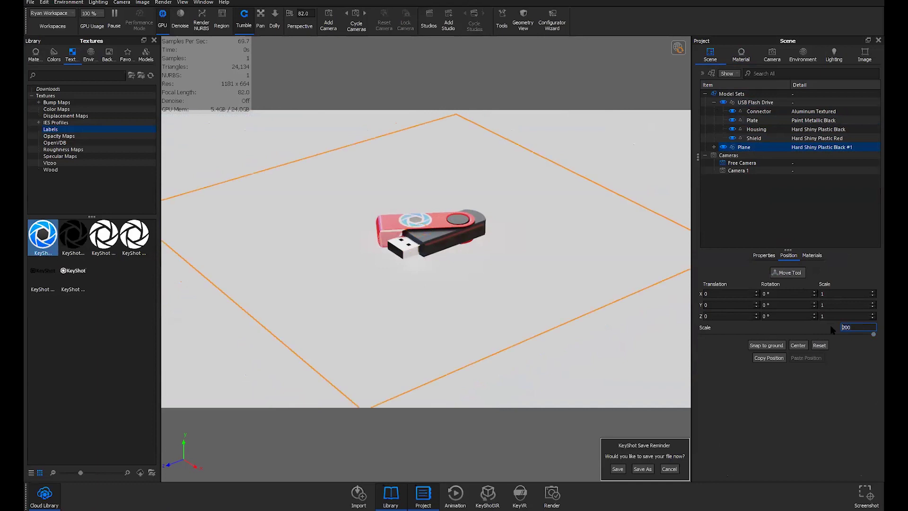
text(150)
key(Return)
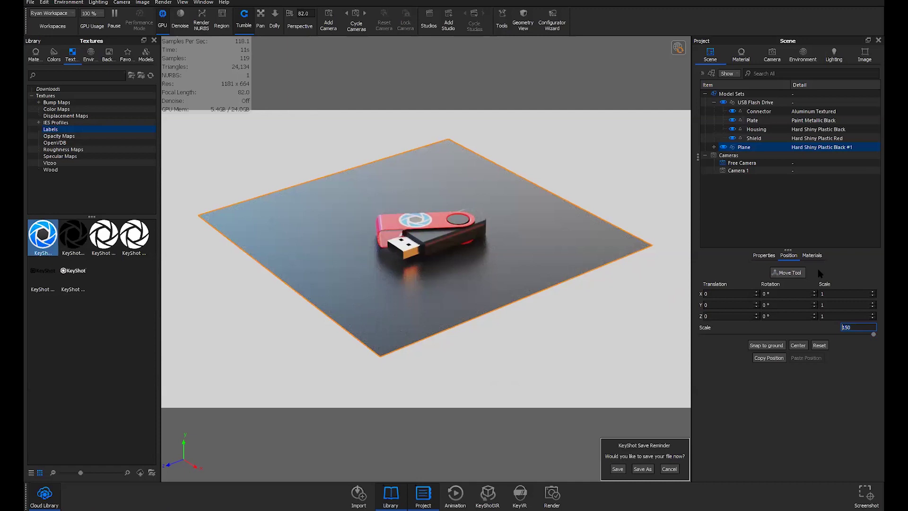
Step: Review the jobs in the render queue and close the render window
click(555, 494)
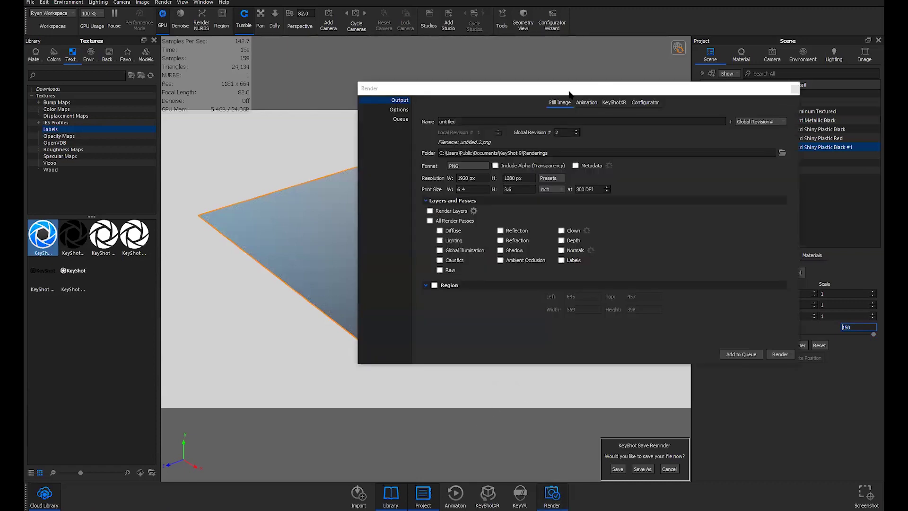
drag(571, 91, 538, 95)
click(368, 118)
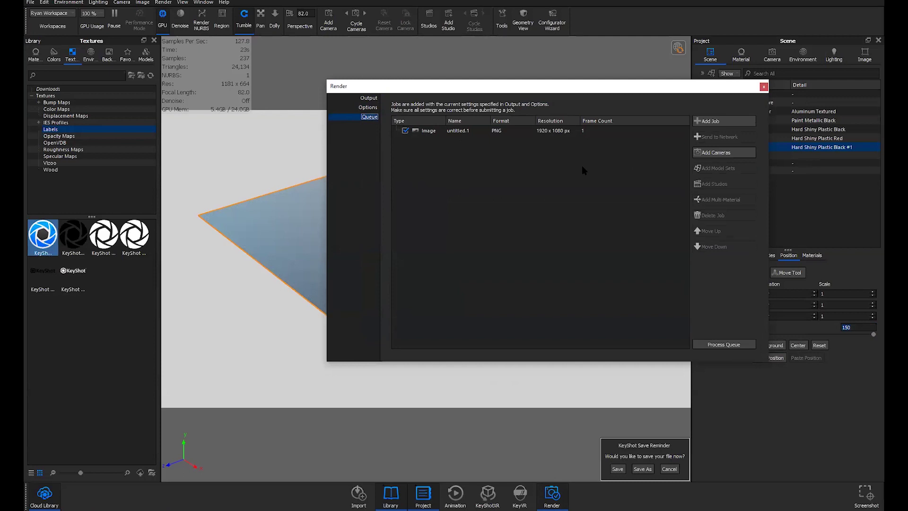
drag(540, 86, 608, 88)
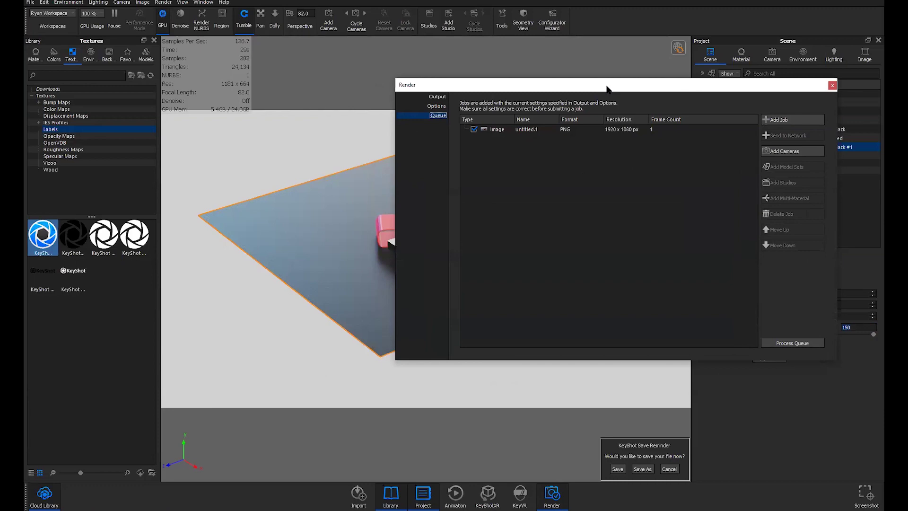
click(833, 86)
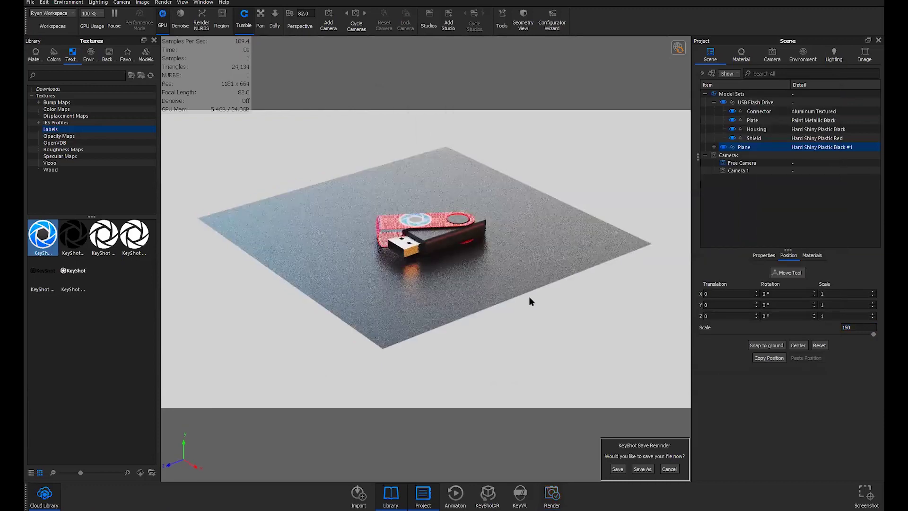
Step: Reopen the render queue and examine the preview and render details of the queued job untitled.1
click(552, 494)
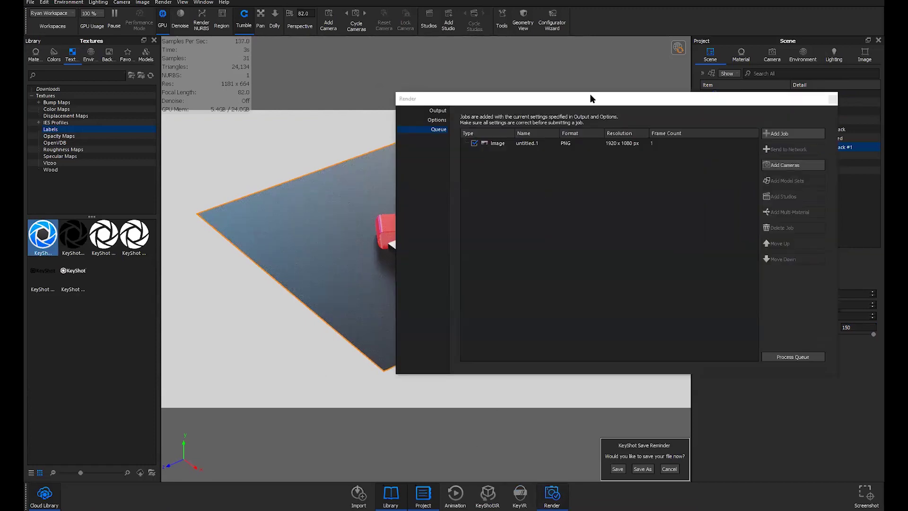
click(542, 142)
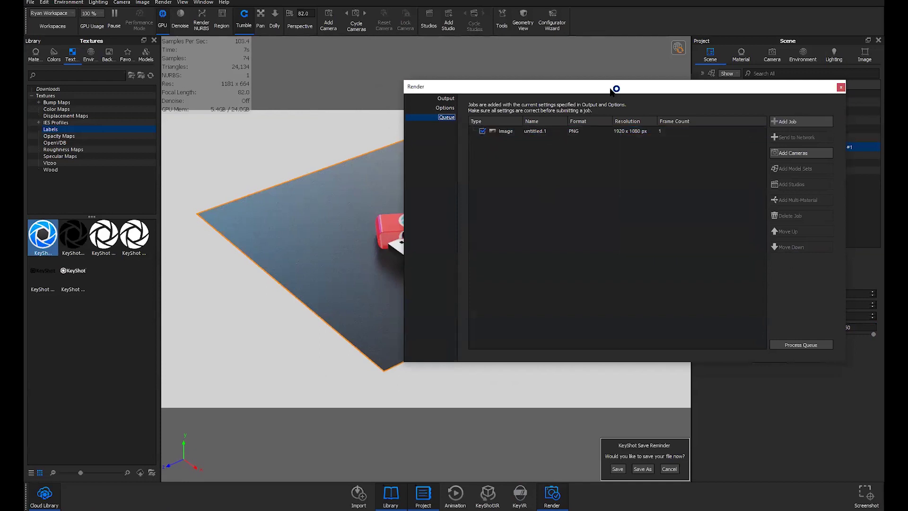
mouse_move(543, 144)
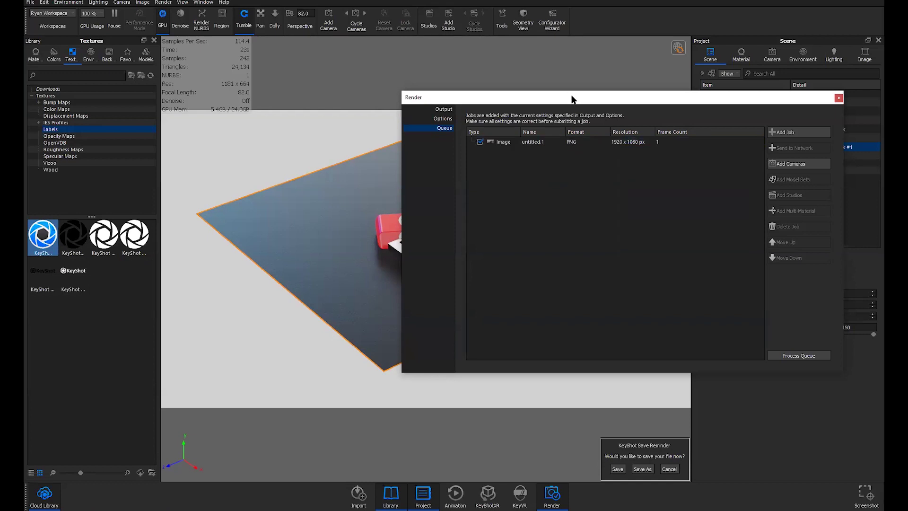
drag(571, 99, 563, 89)
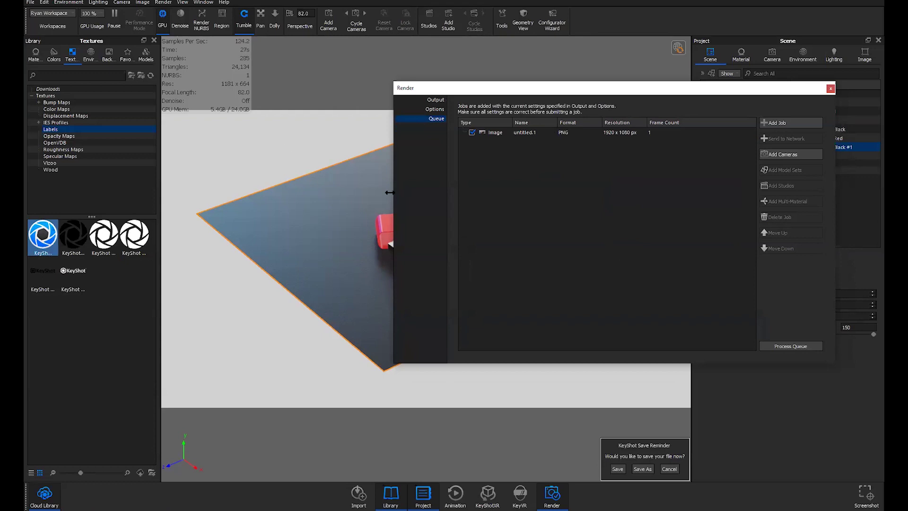
drag(612, 84, 617, 79)
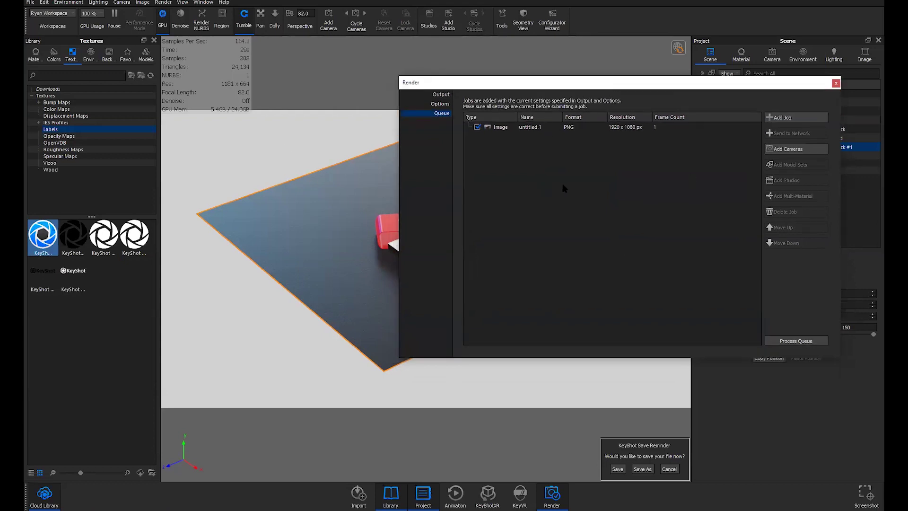
click(532, 128)
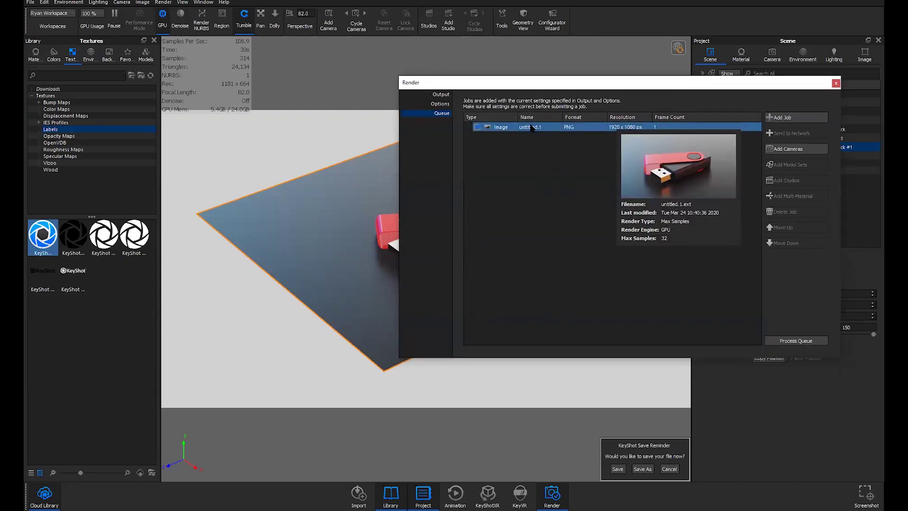
Step: Deselect the queued render job and close the render window
click(585, 147)
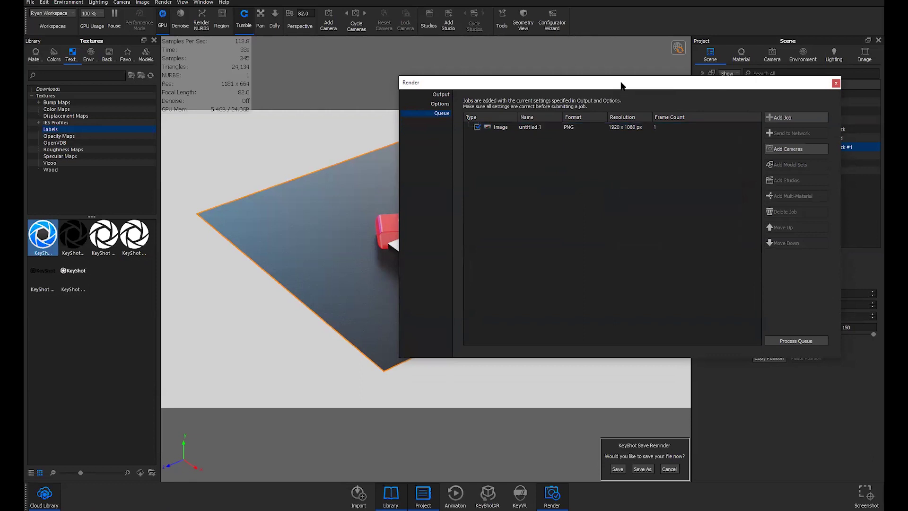
drag(623, 79, 620, 74)
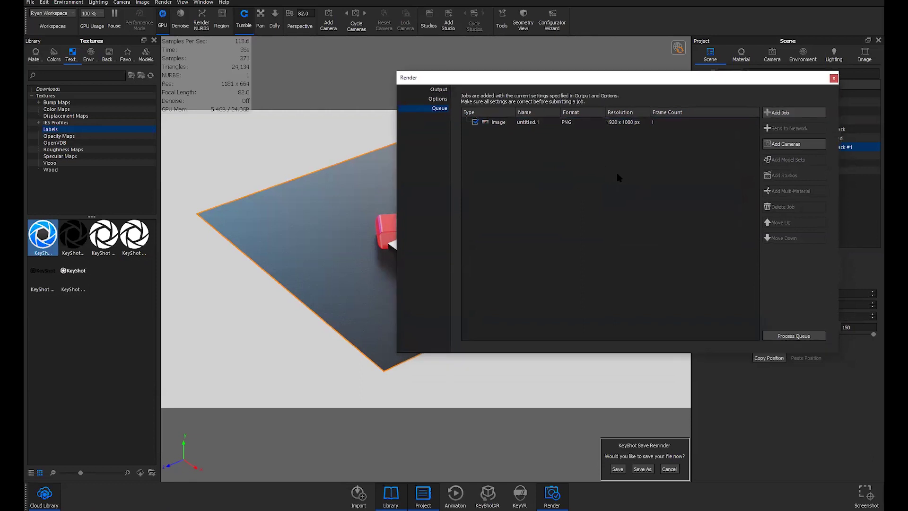
drag(611, 73, 662, 77)
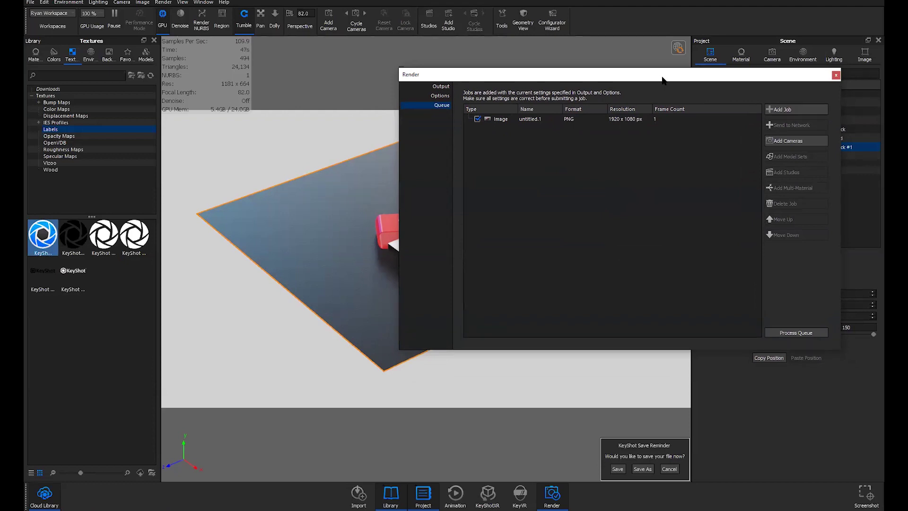
click(835, 75)
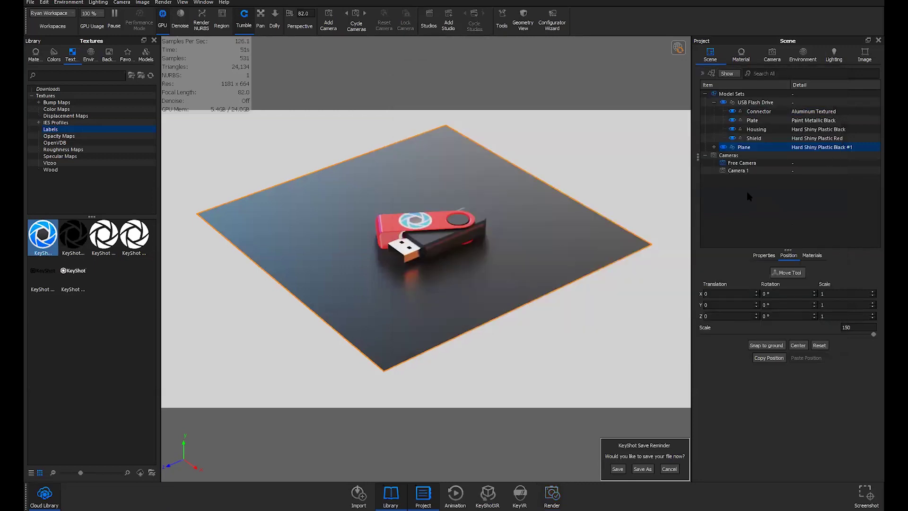
Step: Move the USB Flash Drive model along the X axis with the Move Tool to an X translation of about 2.06
click(762, 105)
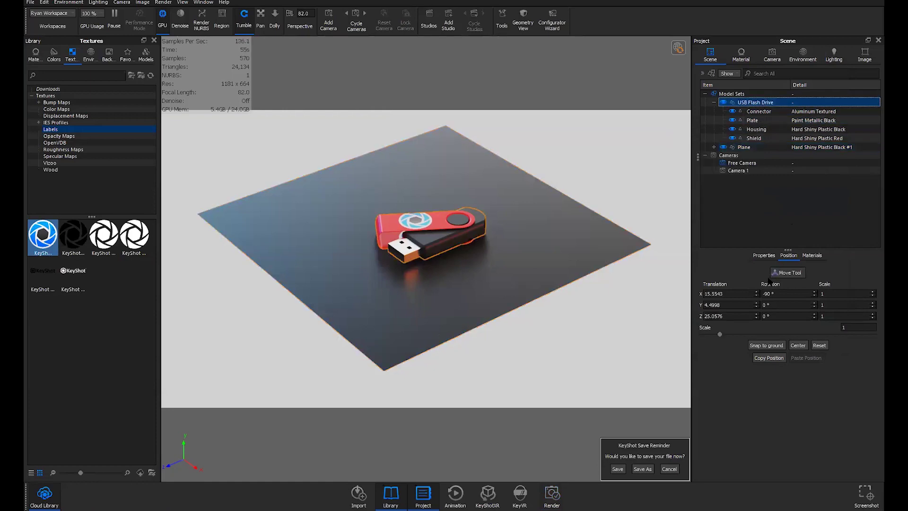
drag(597, 296, 597, 297)
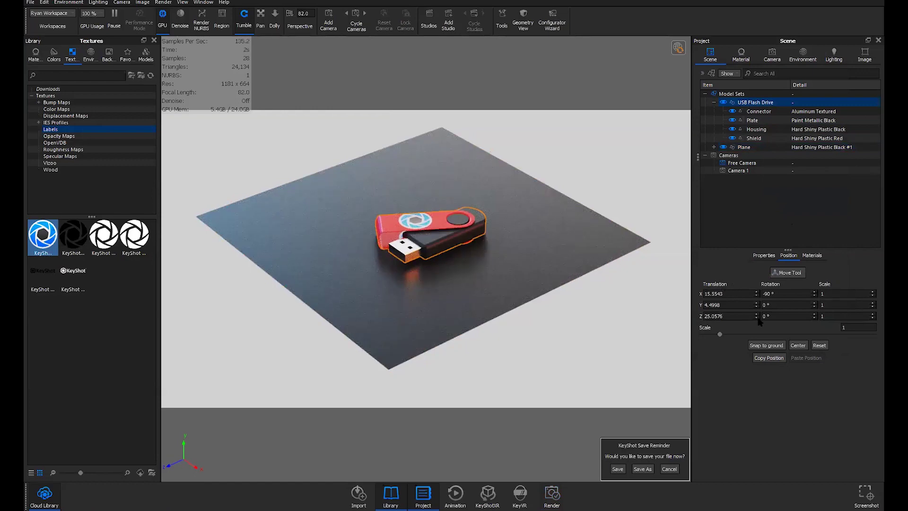
click(786, 272)
drag(469, 252, 520, 267)
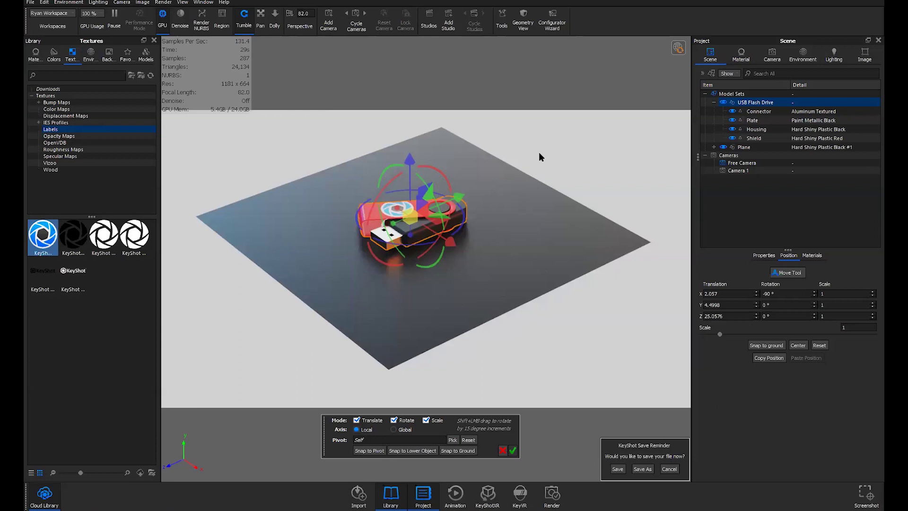
Step: Open the Unwrap UV tool for the Connector part of the USB Flash Drive
click(502, 28)
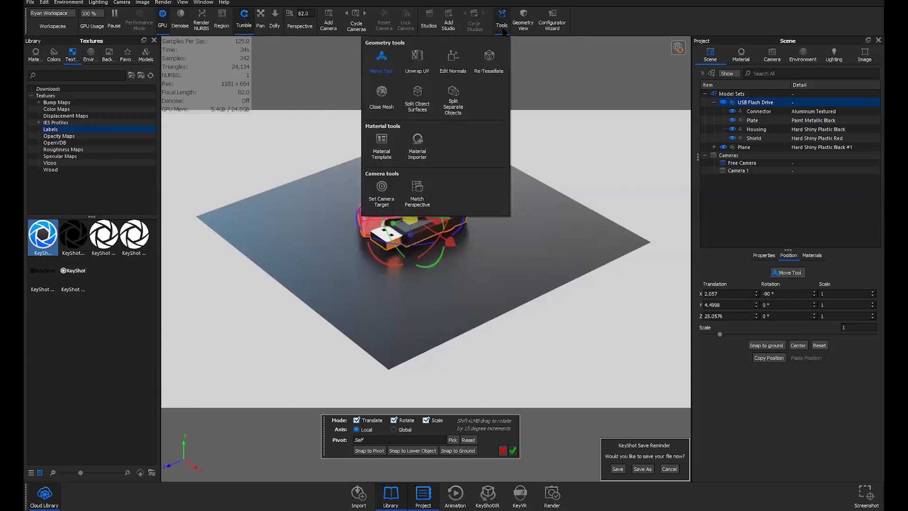
click(417, 60)
drag(527, 245, 579, 161)
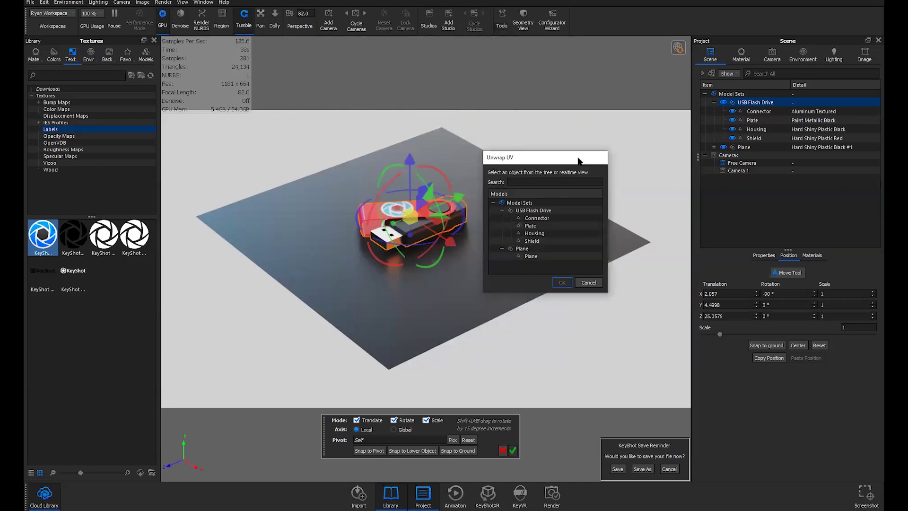
click(580, 249)
click(539, 219)
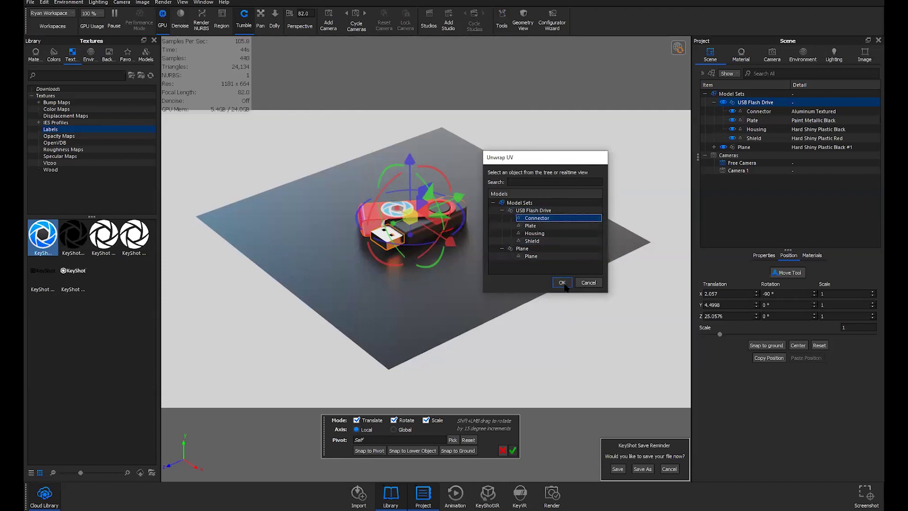
click(562, 283)
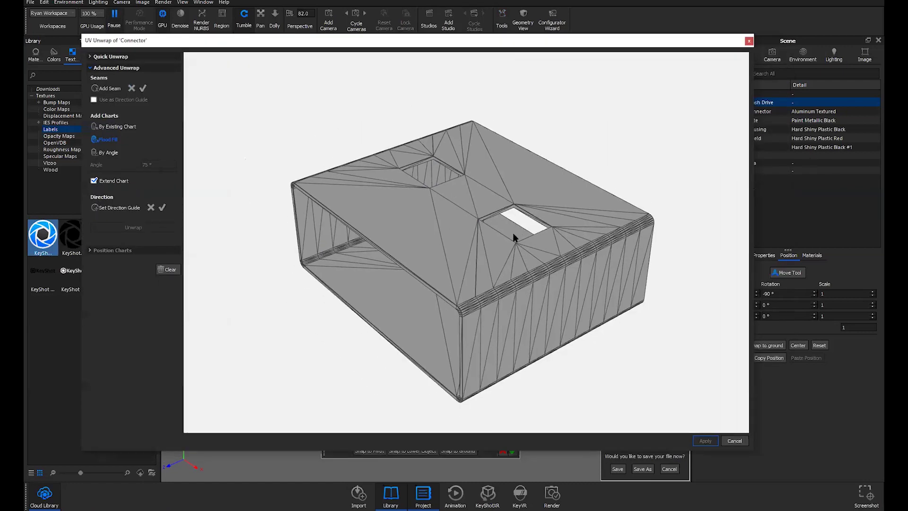
Step: Inspect the Connector's mesh in the UV unwrap, close it without applying anything and resume the paused real-time render
drag(513, 233, 383, 57)
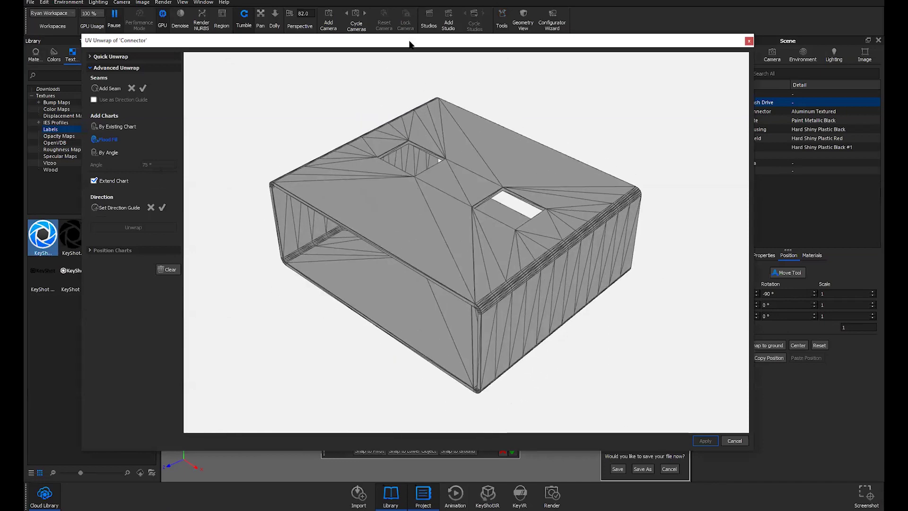
drag(410, 44, 408, 50)
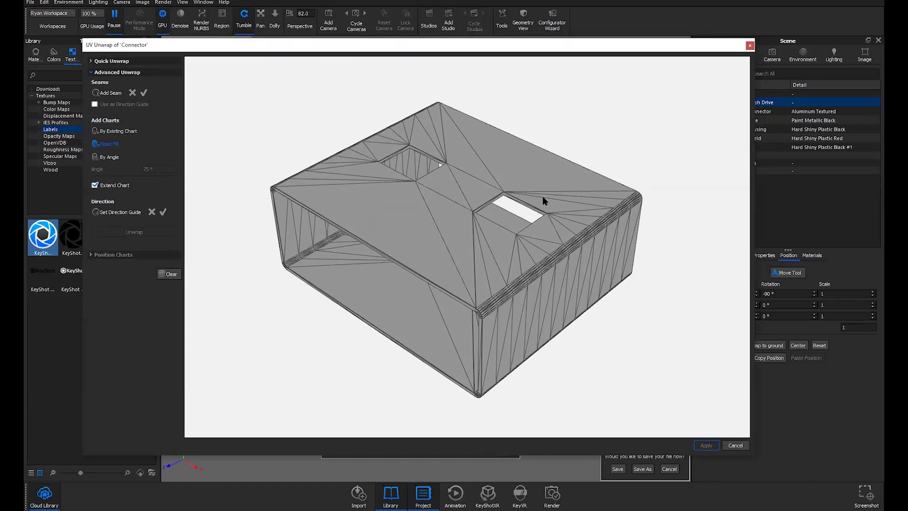
click(750, 46)
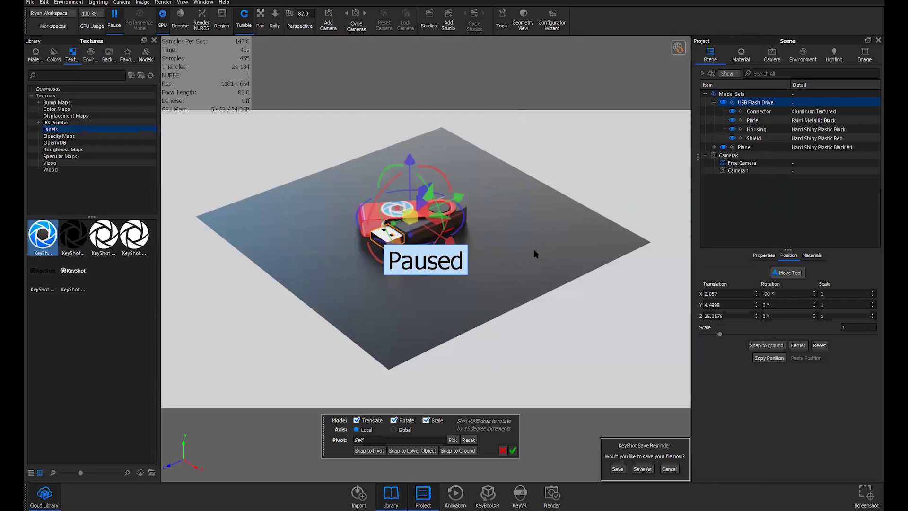
click(114, 17)
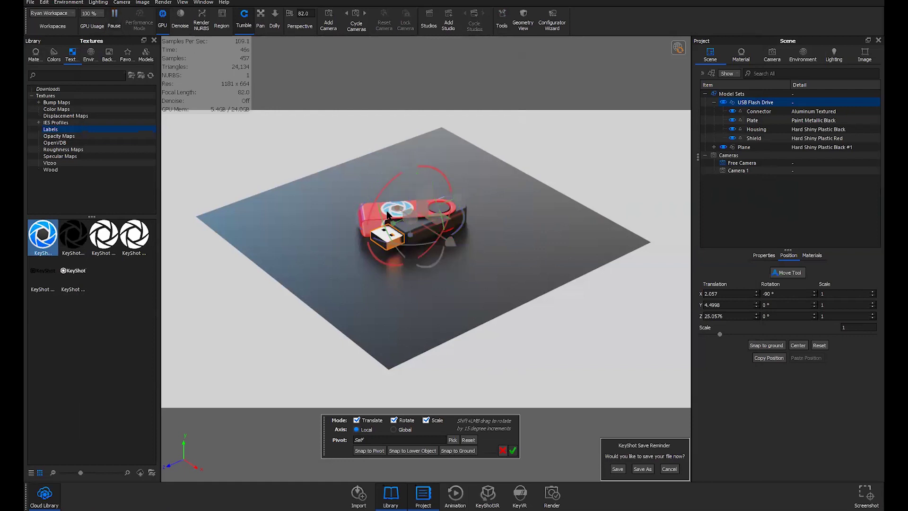
Step: Accept the USB drive's new position and clear the selection in the scene
click(513, 450)
click(470, 283)
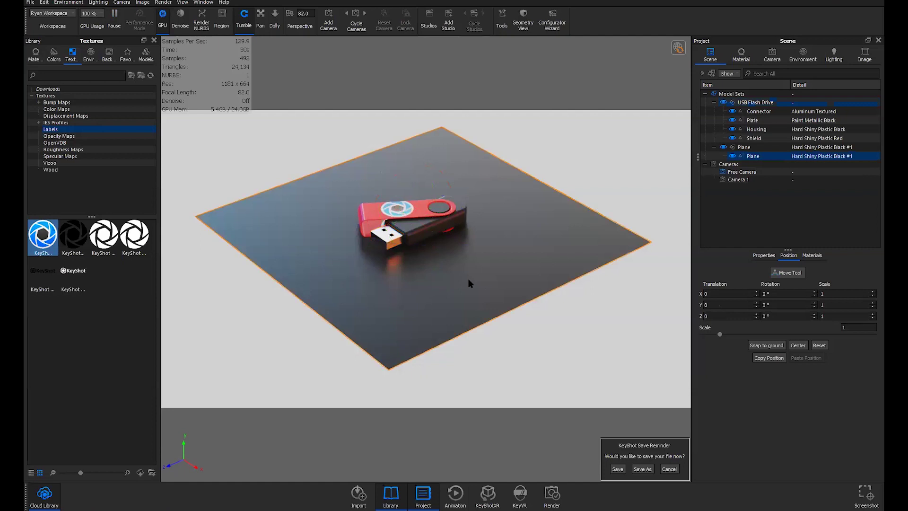
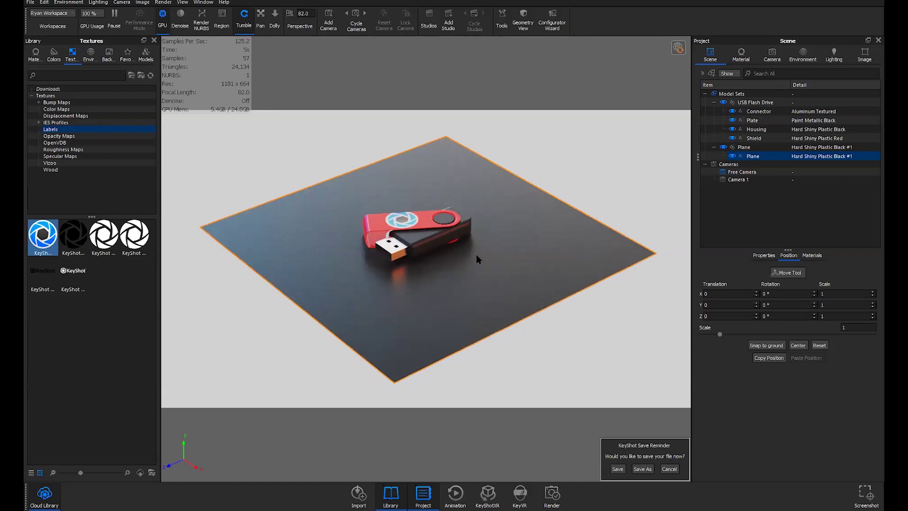
click(556, 186)
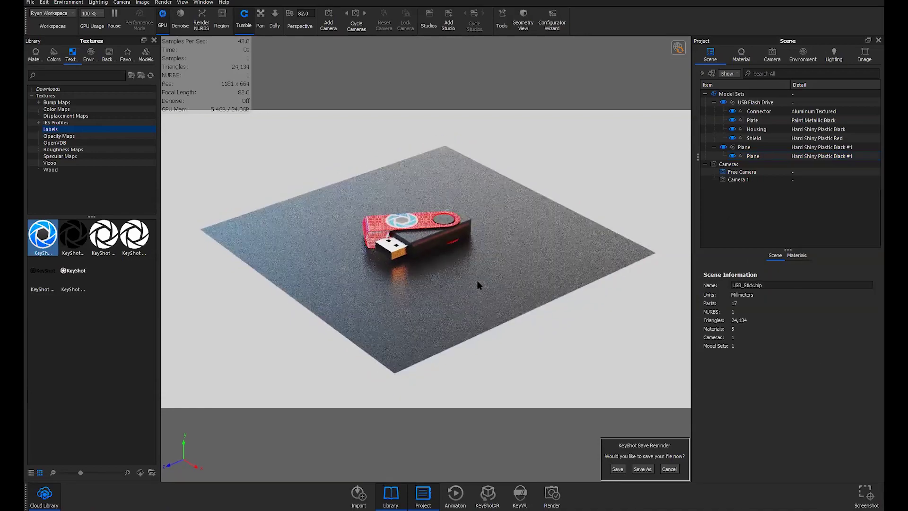
Step: Examine which label types can be added to the USB housing's Hard Shiny Plastic Black material, without adding one
scroll(477, 280, up, 4)
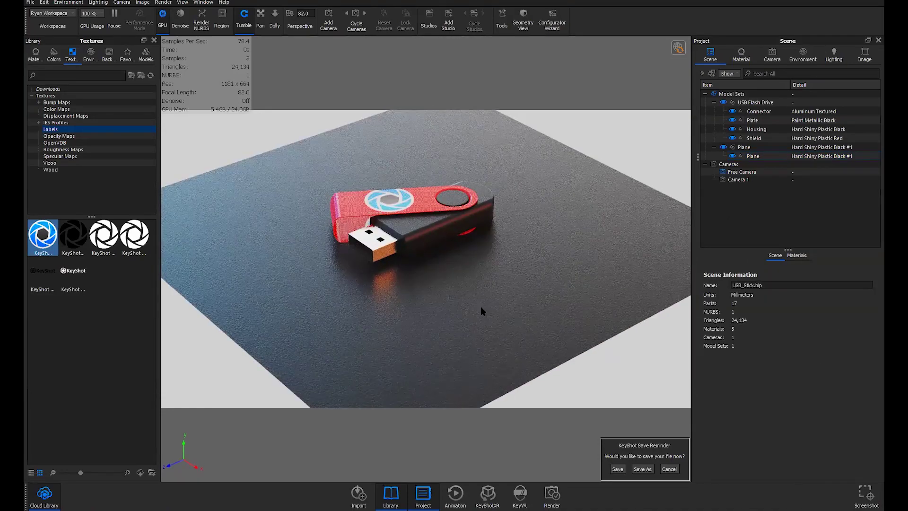
drag(481, 309, 480, 288)
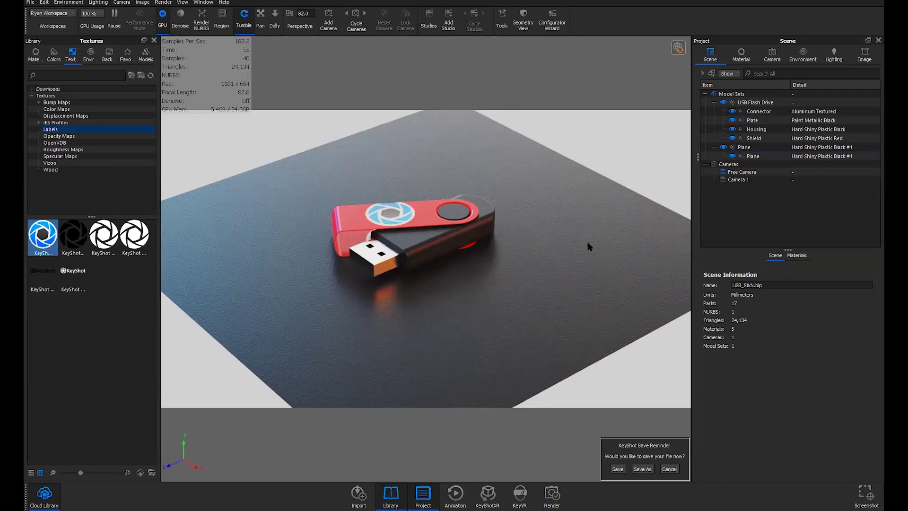
drag(590, 229, 547, 281)
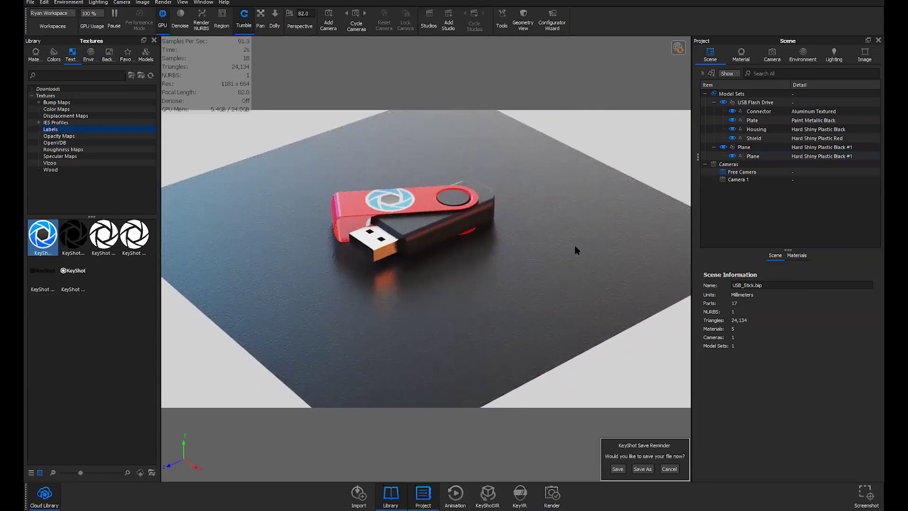
drag(575, 245, 533, 272)
scroll(533, 271, up, 3)
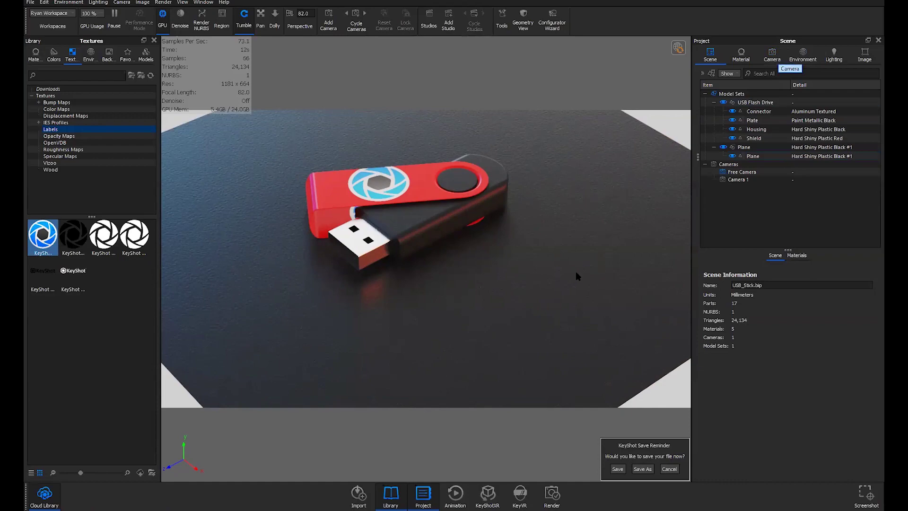
drag(575, 260, 575, 257)
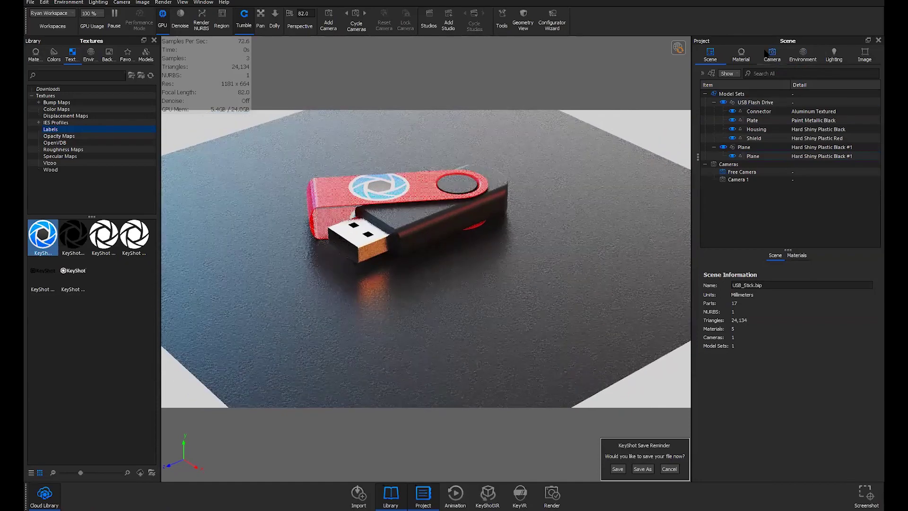
double_click(416, 228)
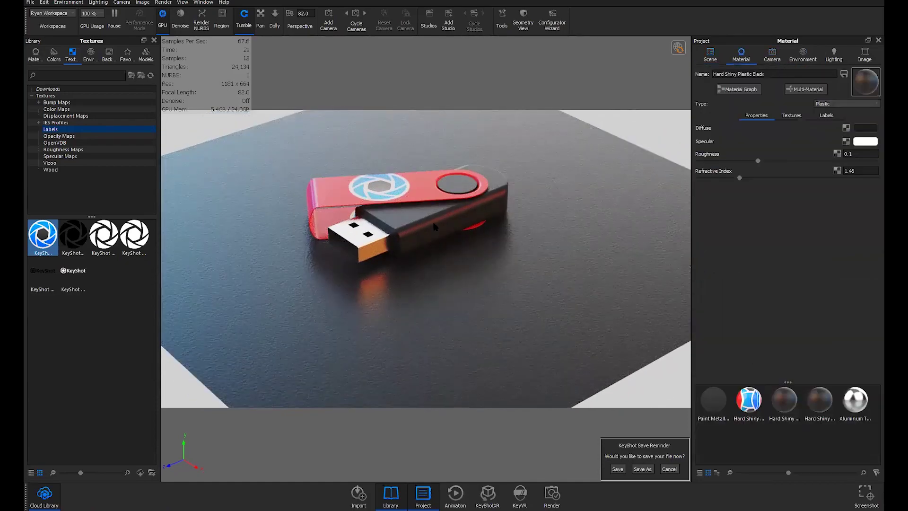
click(826, 115)
click(701, 130)
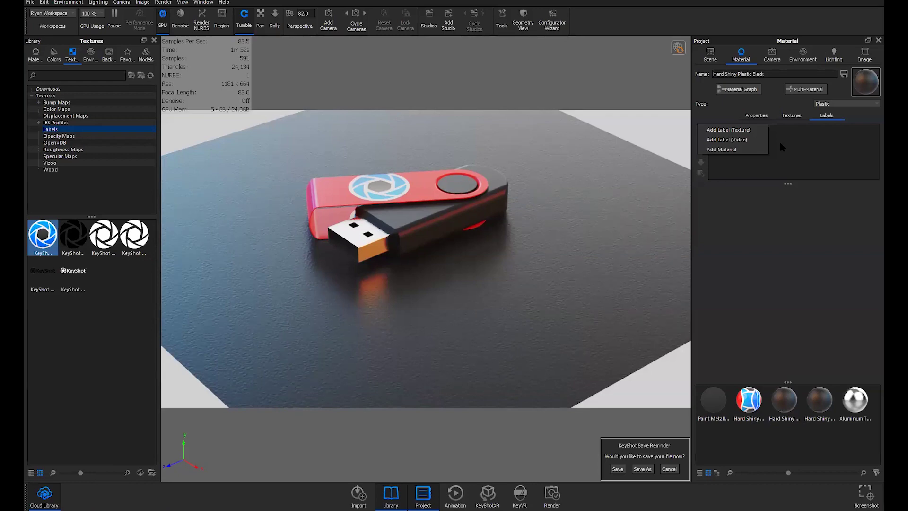
click(781, 145)
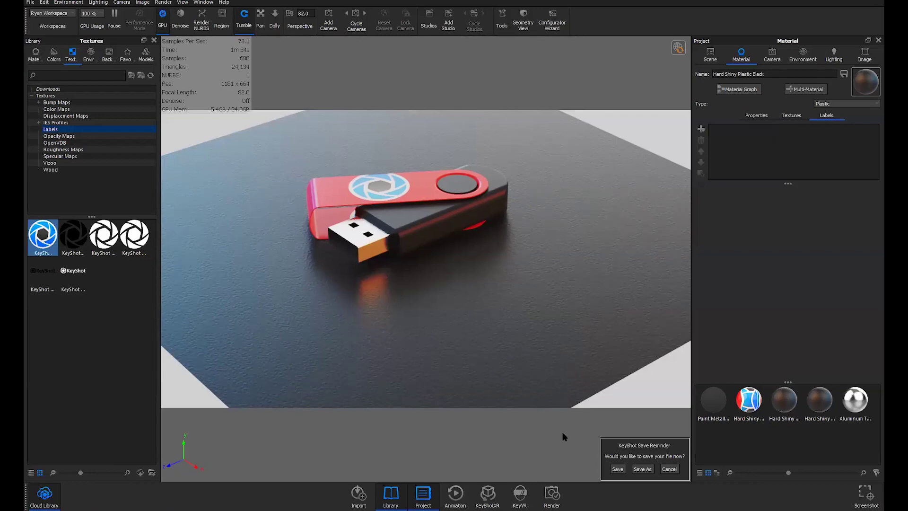
Step: Set the render mode to Background in the render options and close the render window
click(552, 495)
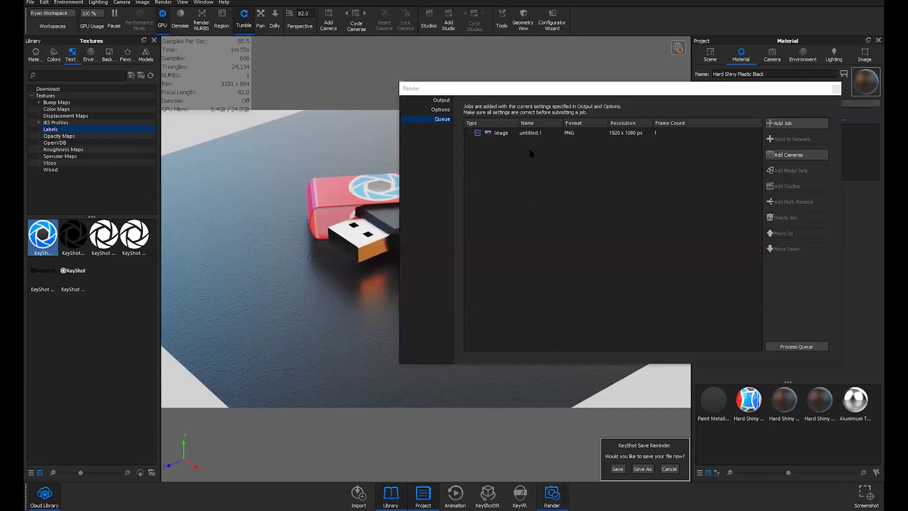
click(446, 111)
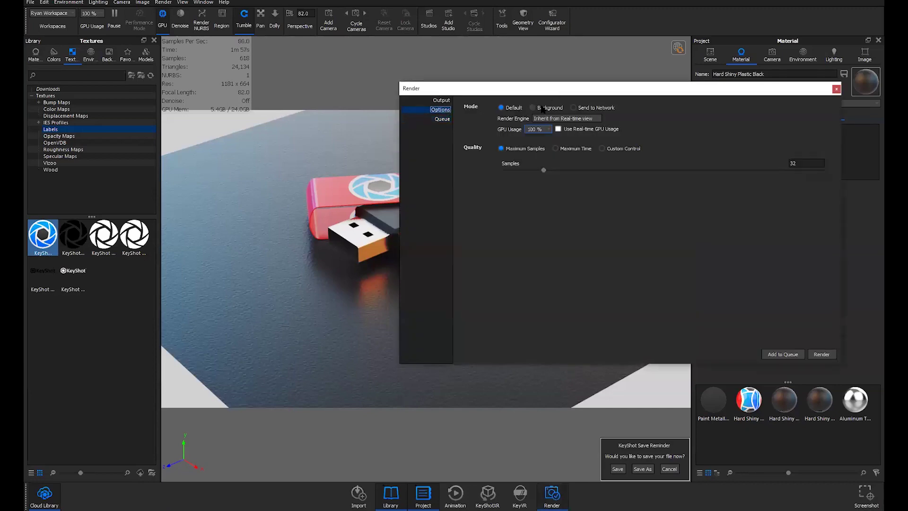
click(542, 108)
drag(567, 92, 575, 74)
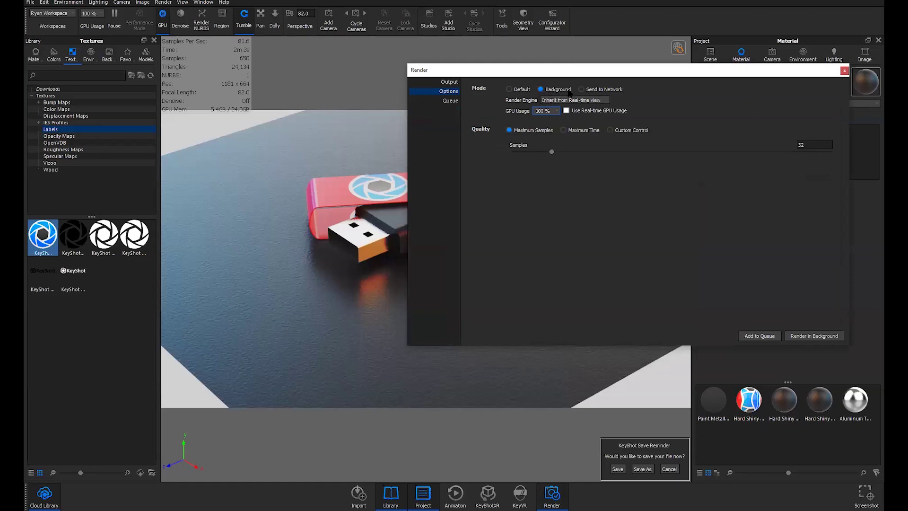
drag(566, 74, 551, 78)
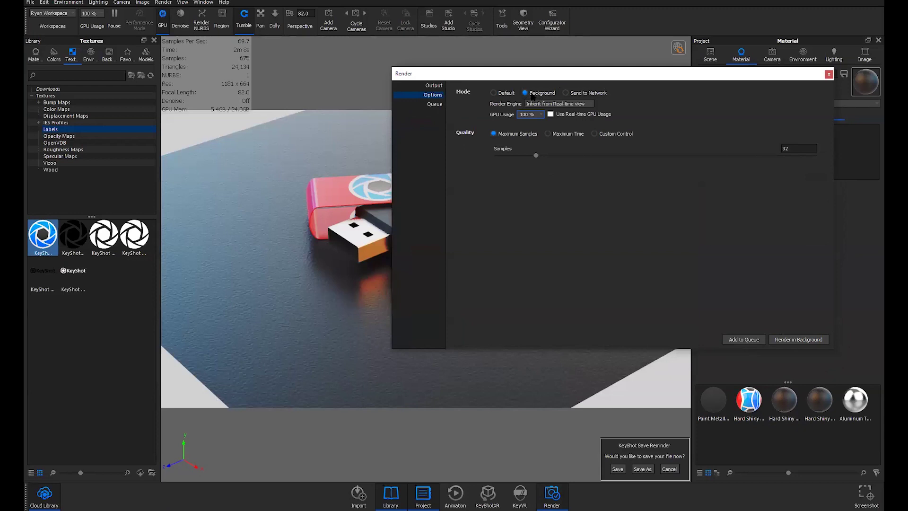
mouse_move(550, 76)
mouse_down()
mouse_move(536, 84)
mouse_move(550, 71)
mouse_up()
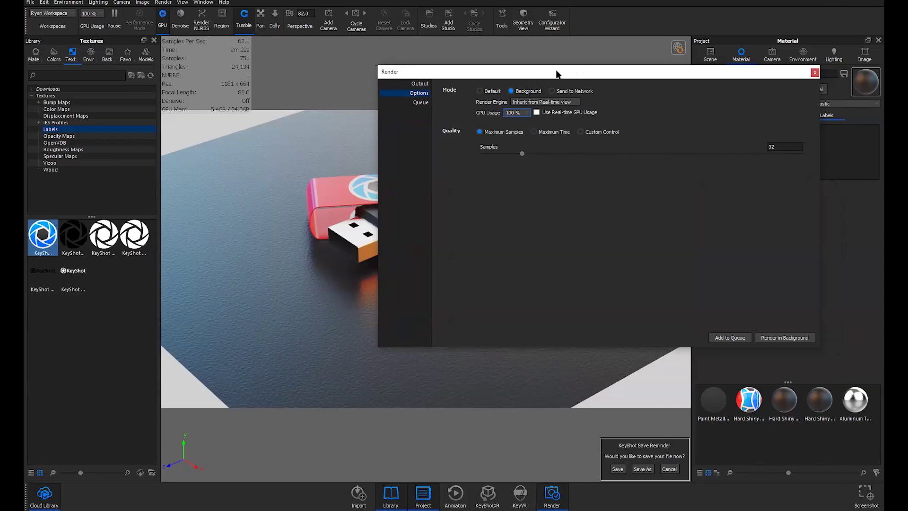
drag(557, 72, 557, 67)
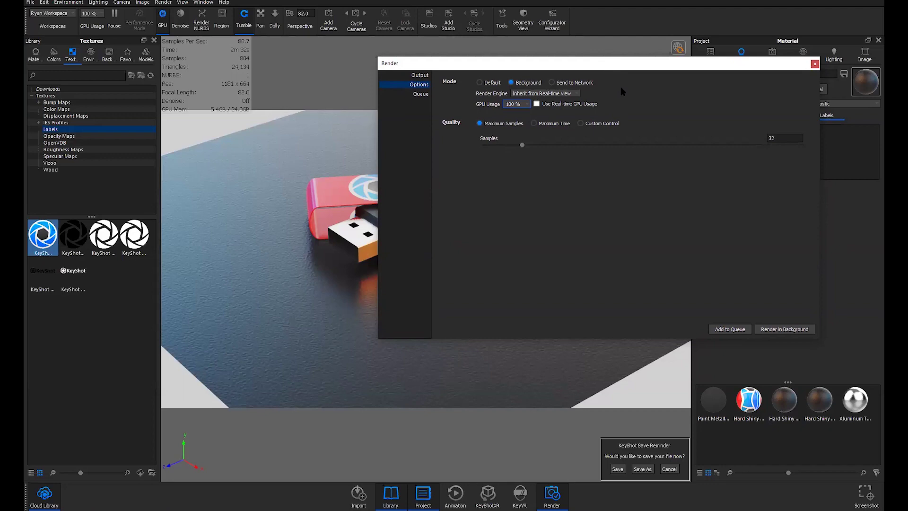
click(815, 63)
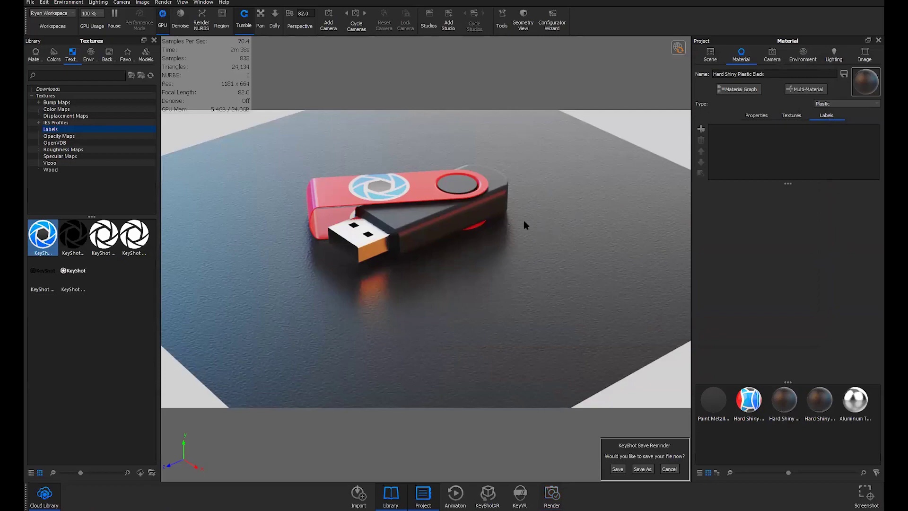
Step: Lift the USB Flash Drive vertically off the plane with the Move Tool, snap it back to the ground and accept the position
drag(524, 266, 499, 312)
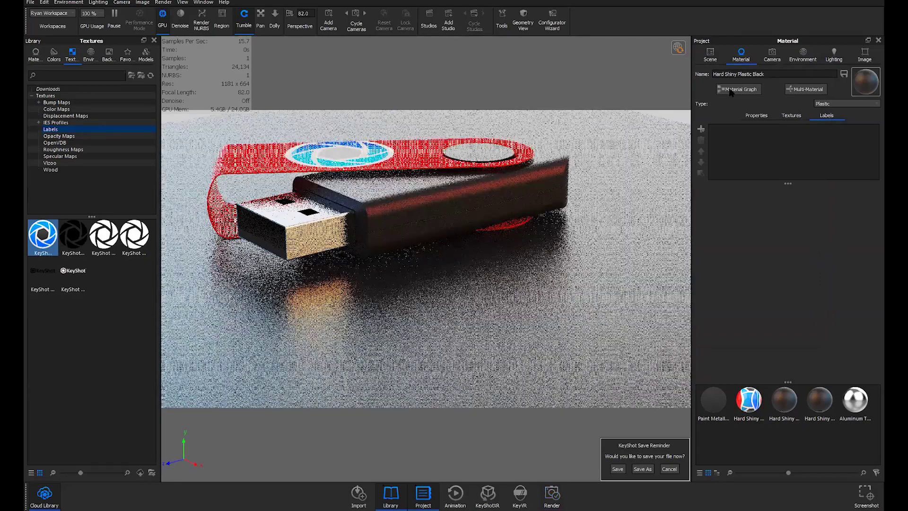
click(711, 54)
click(787, 272)
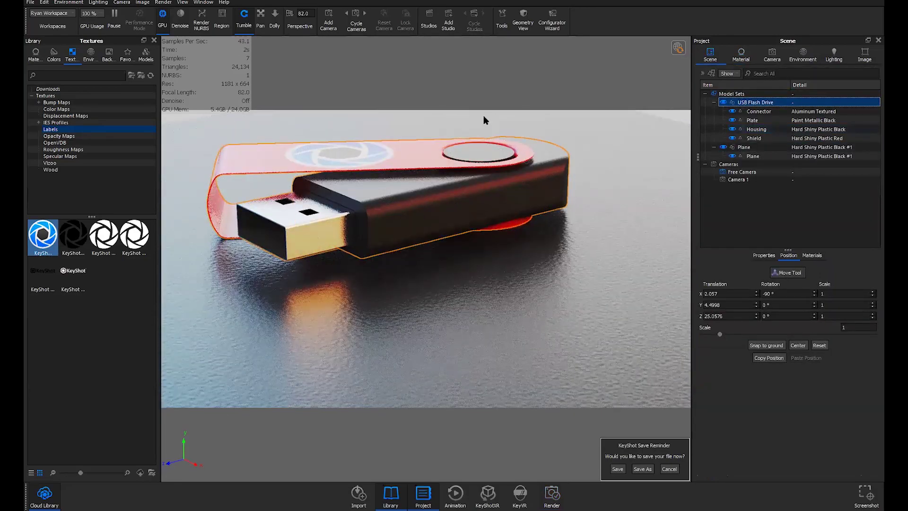
drag(382, 127, 383, 29)
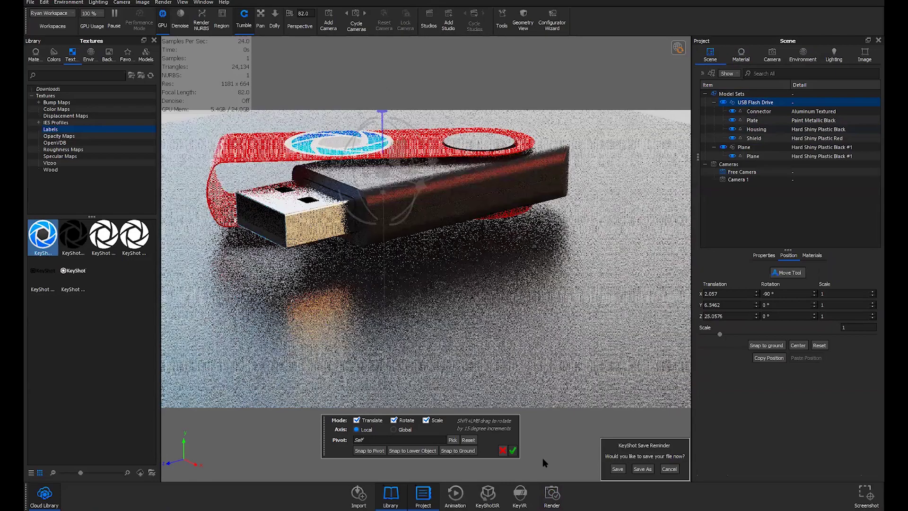
click(457, 451)
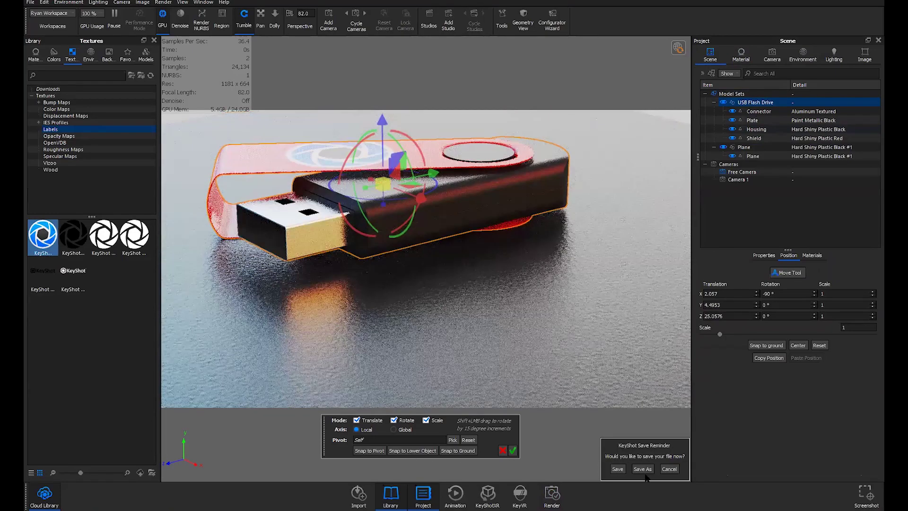
click(512, 451)
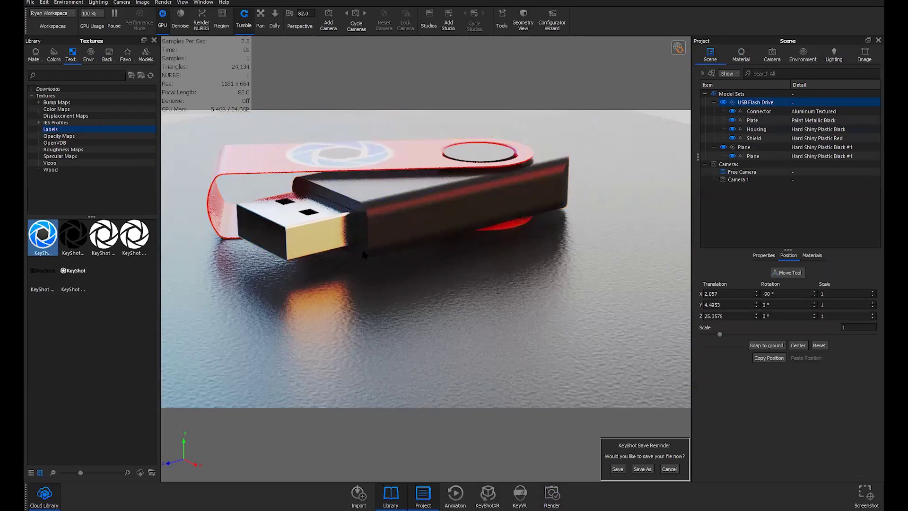
Step: Check how the USB Flash Drive rests on the plane from several angles and clear its selection
drag(374, 293, 461, 264)
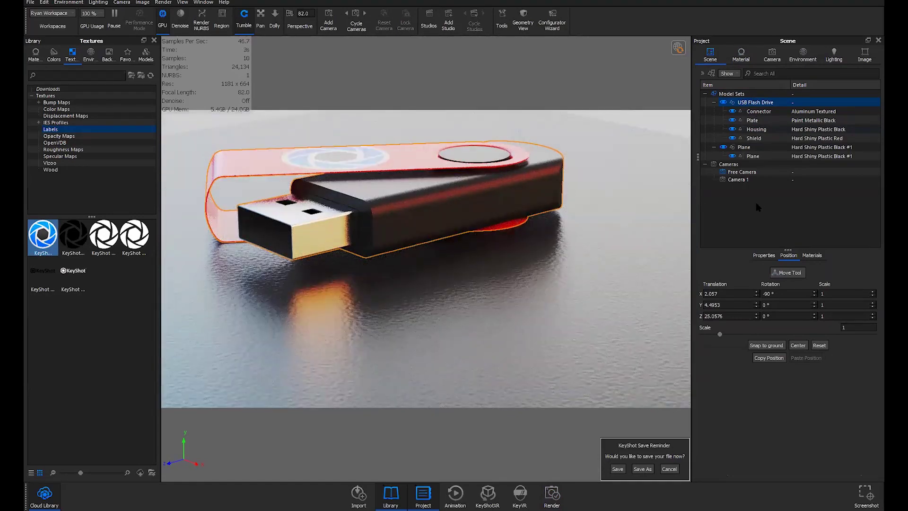
drag(549, 269, 602, 310)
mouse_move(523, 277)
mouse_down()
mouse_move(512, 273)
mouse_move(526, 273)
mouse_up()
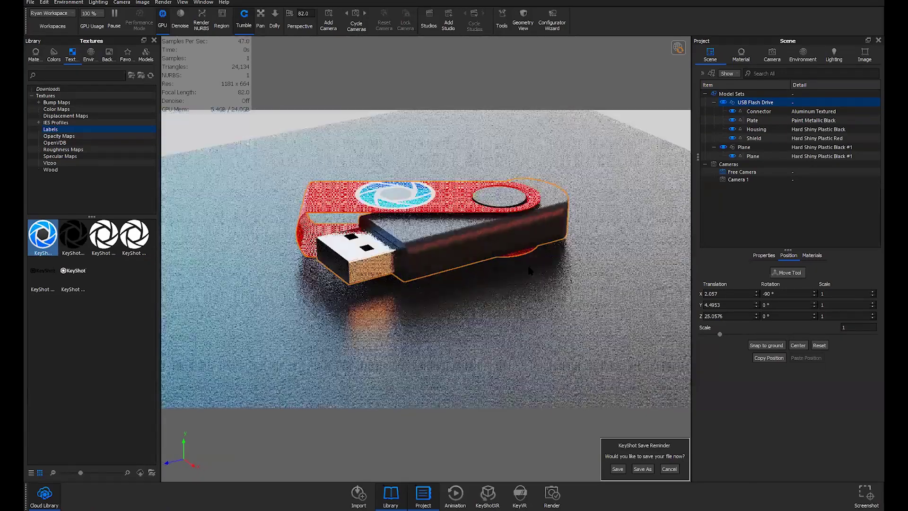
click(789, 188)
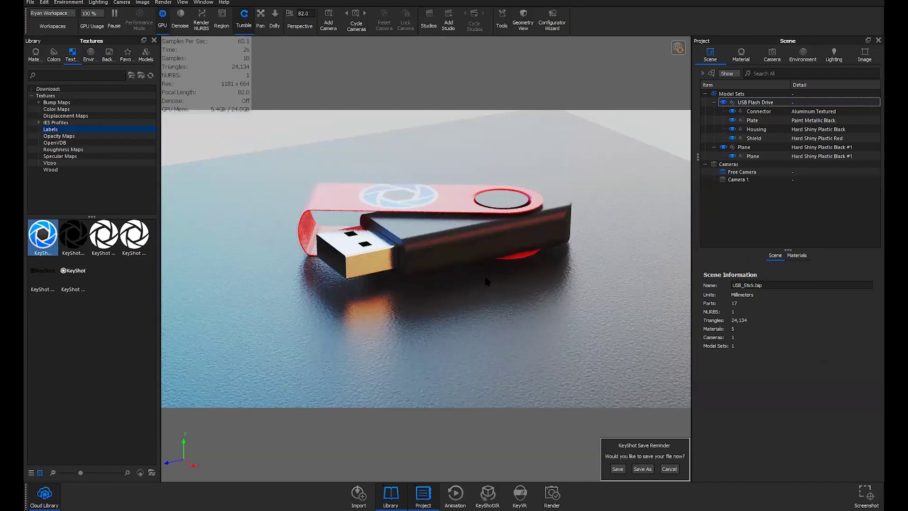
Step: Turn on the denoiser for the real-time render and examine its effect on the USB drive up close
drag(472, 291, 484, 296)
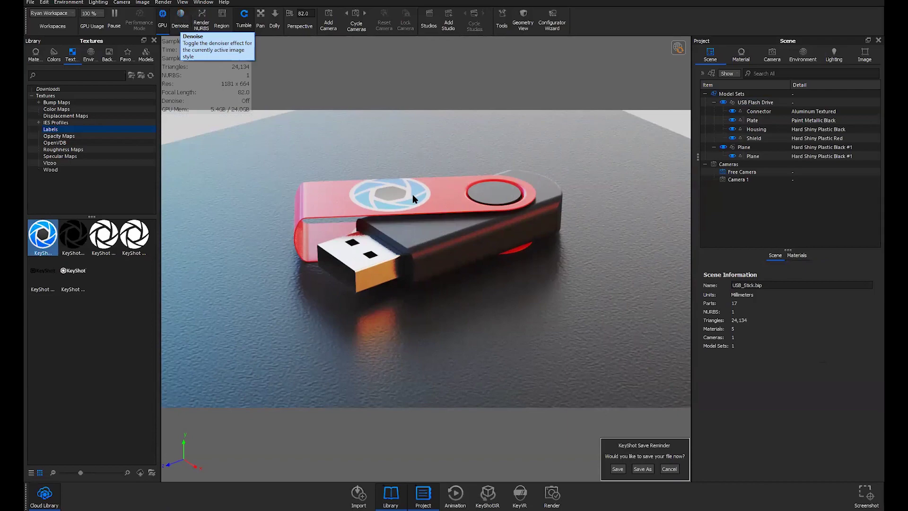
mouse_move(435, 258)
mouse_down()
mouse_move(456, 301)
mouse_move(434, 248)
mouse_move(434, 265)
mouse_up()
click(186, 16)
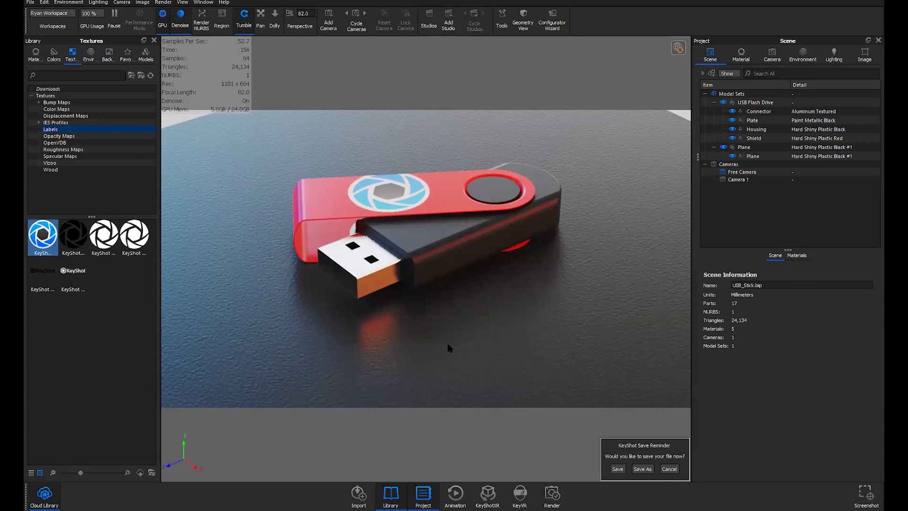
drag(531, 308, 522, 280)
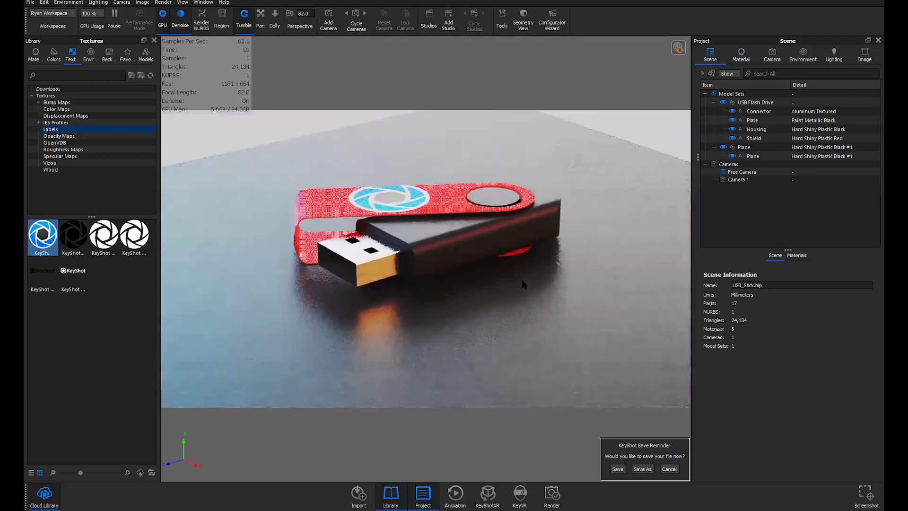
scroll(523, 289, up, 3)
scroll(524, 299, up, 2)
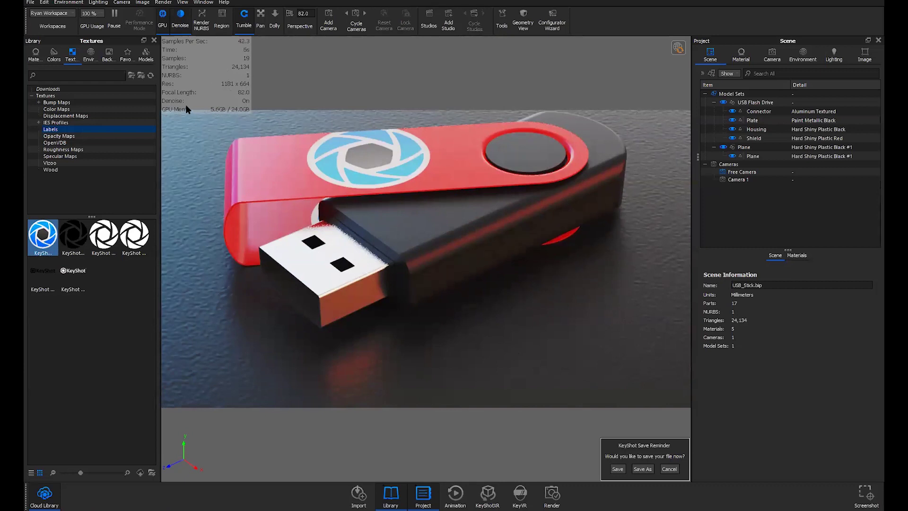
Step: Examine the Denoise settings of the Default image style, opening the Denoise Blend value without changing it
click(867, 58)
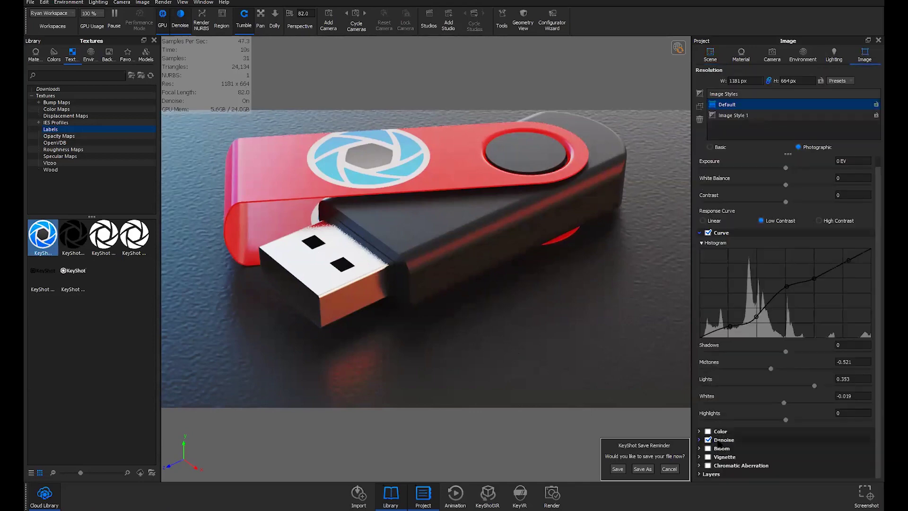
click(699, 440)
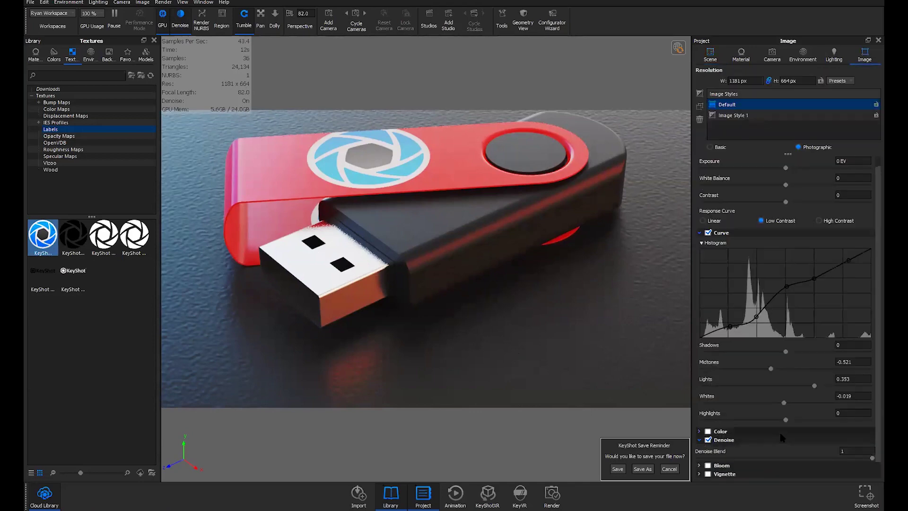
scroll(780, 433, down, 1)
click(850, 435)
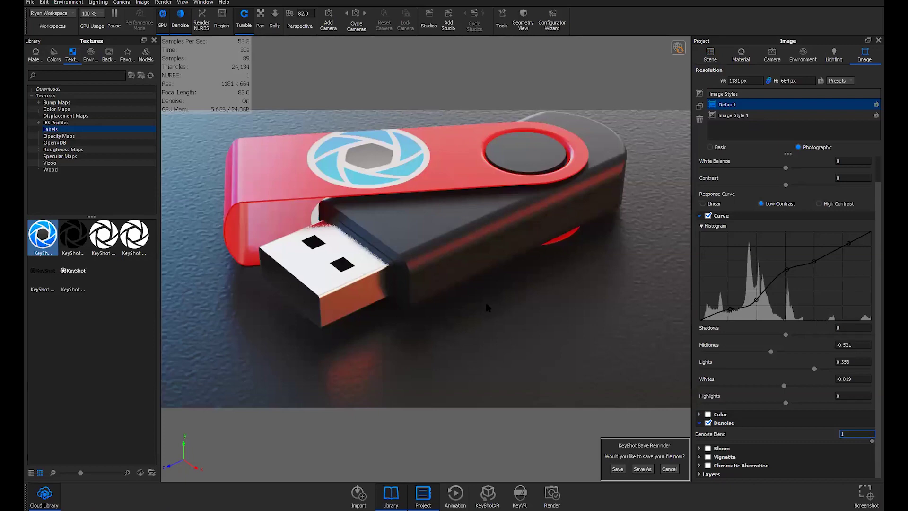
scroll(487, 303, down, 2)
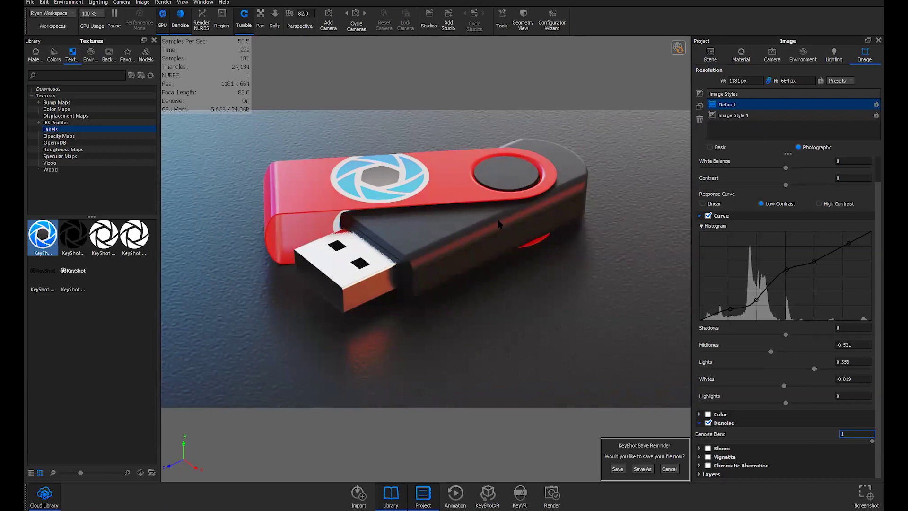
Step: Add three new cameras to the scene's camera list
click(771, 55)
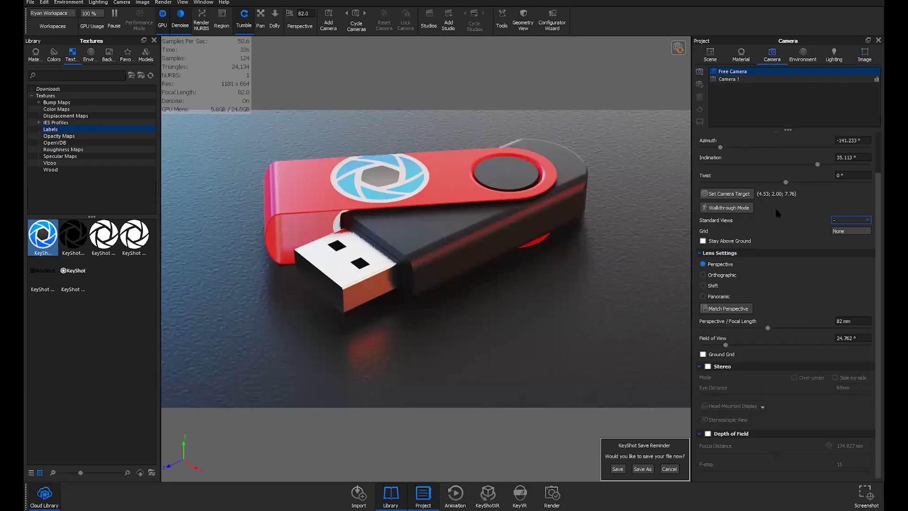
click(700, 72)
click(699, 72)
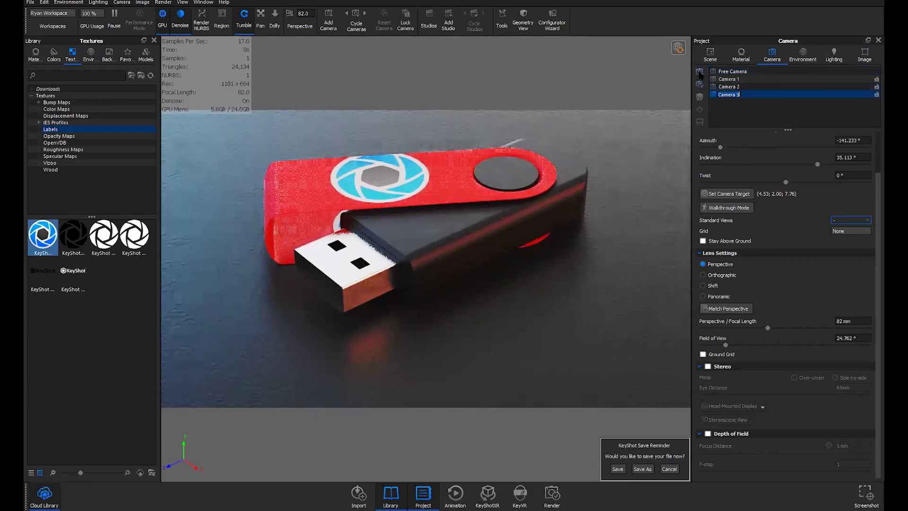
click(699, 72)
Step: Give Camera 3, Camera 4 and Camera 2 each a different view of the USB drive and save each one
click(755, 94)
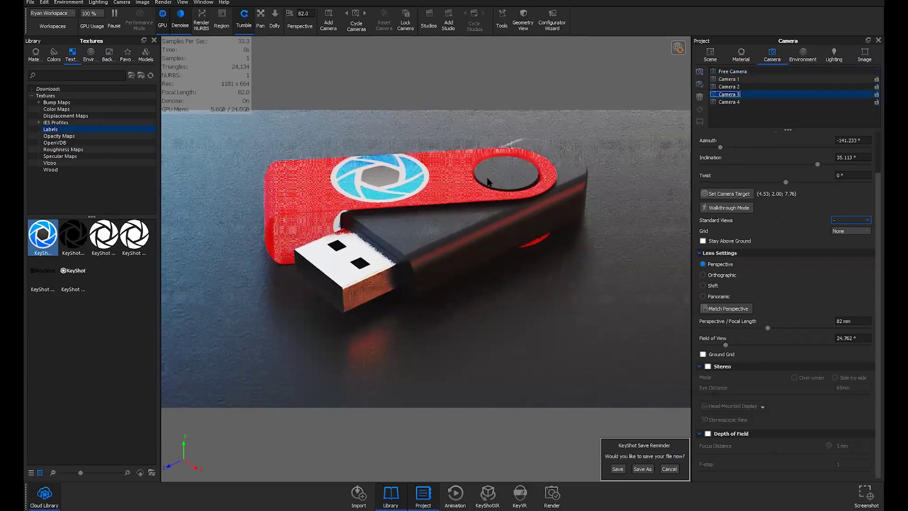
drag(567, 337, 563, 265)
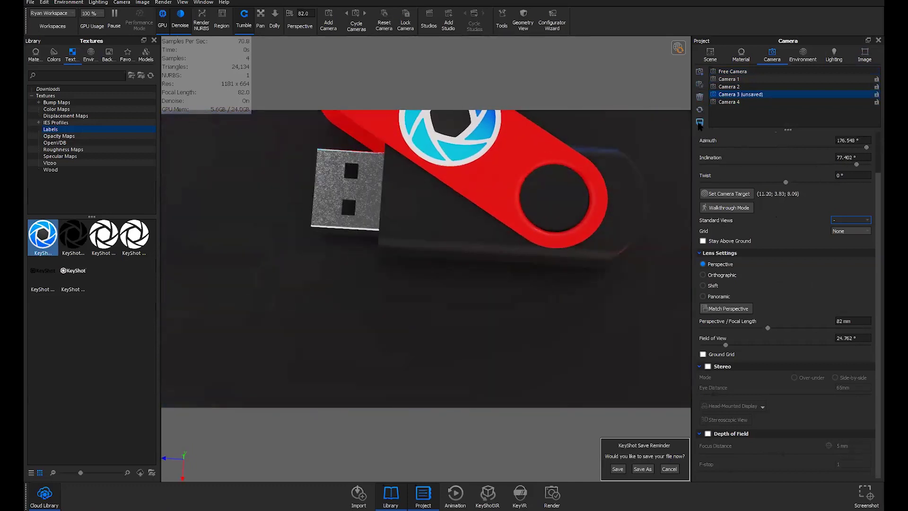
click(728, 102)
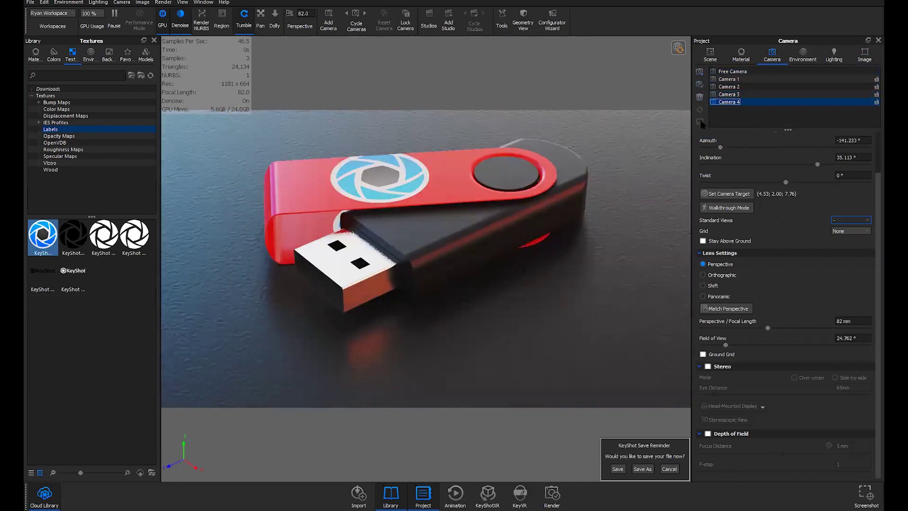
drag(425, 210, 432, 306)
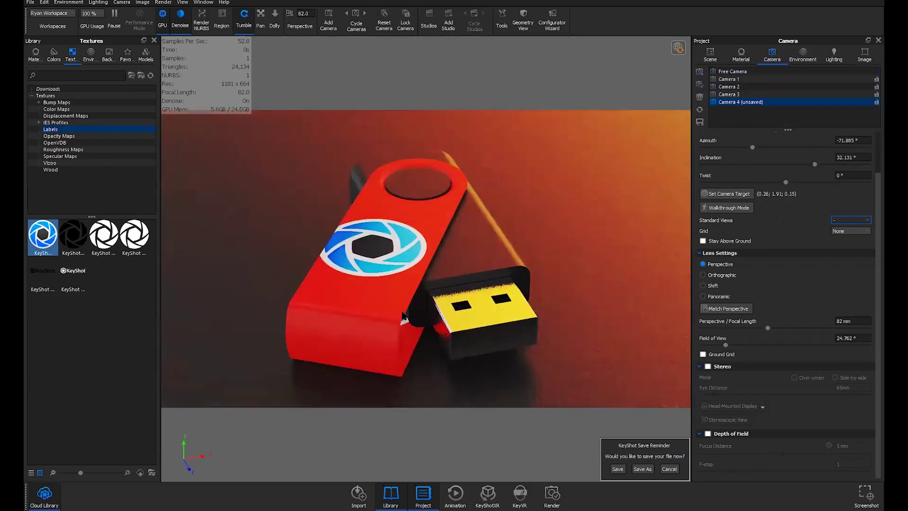
click(728, 87)
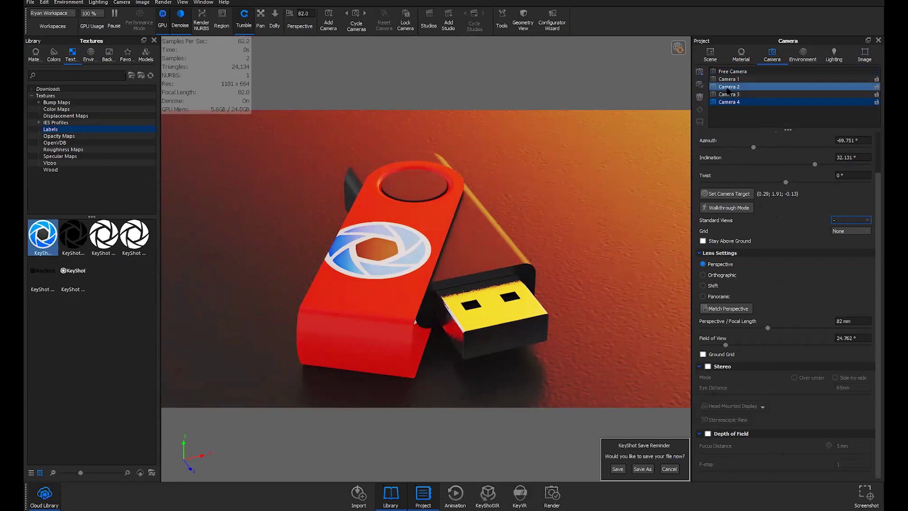
drag(487, 310, 520, 213)
Step: Switch through Cameras 1 to 4 to compare their saved views, finishing on Camera 4
click(728, 102)
click(727, 79)
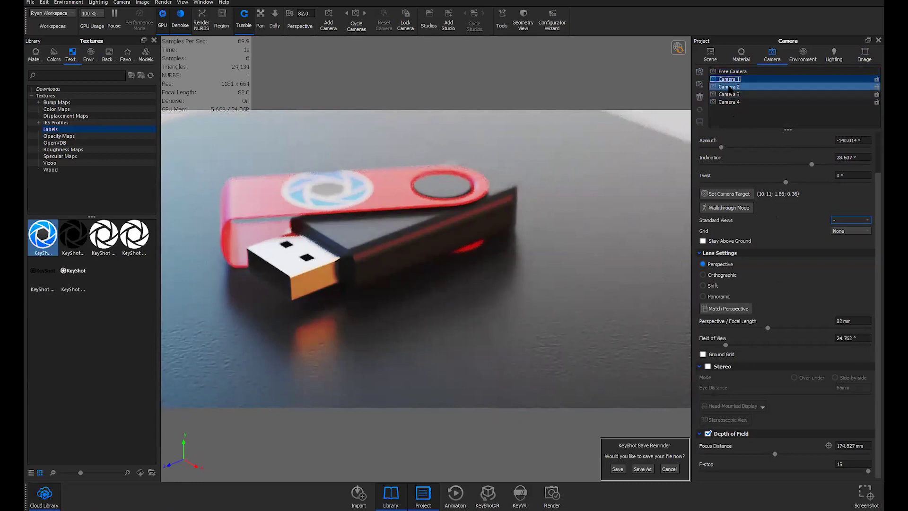
click(729, 87)
click(729, 94)
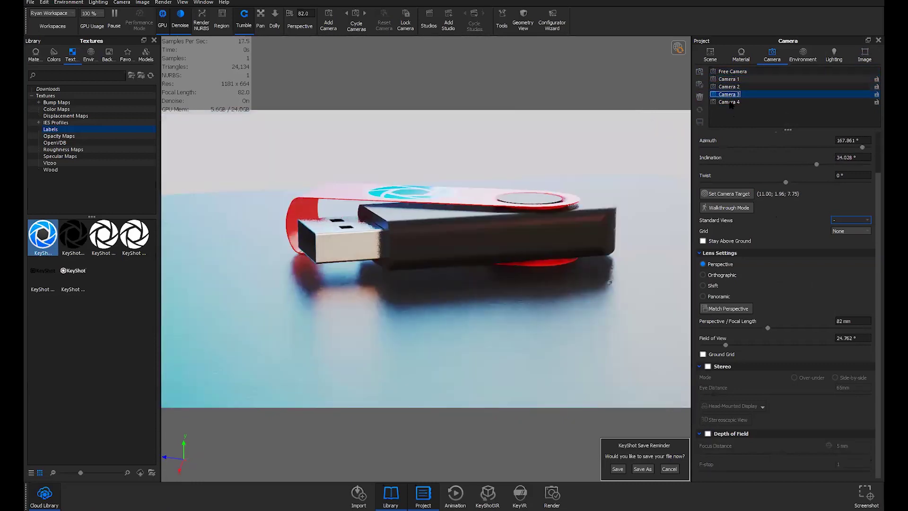
click(729, 102)
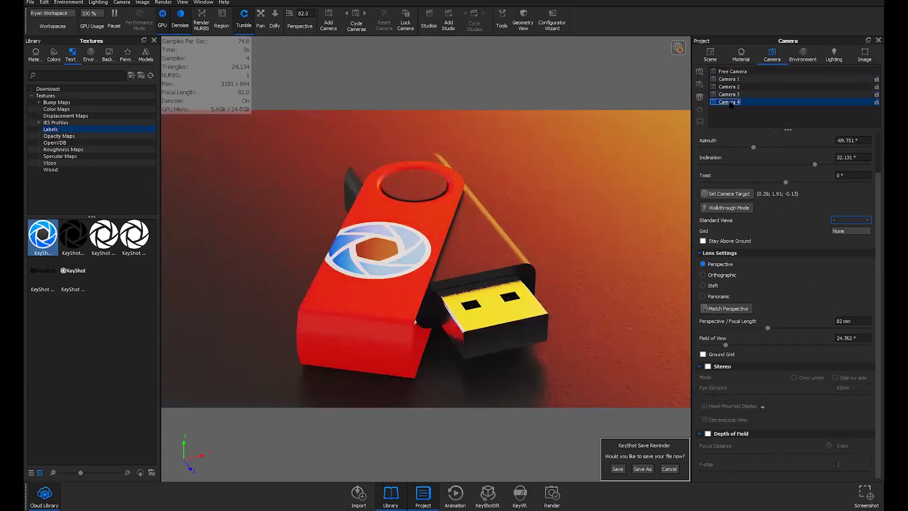
Step: Review the cameras in the scene tree, return the view to Camera 1 and collapse the Cameras group
click(710, 54)
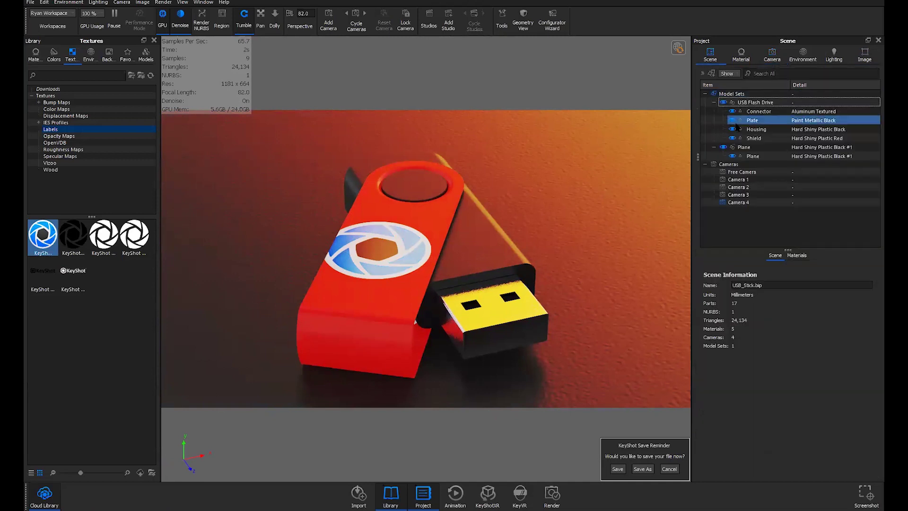
click(730, 165)
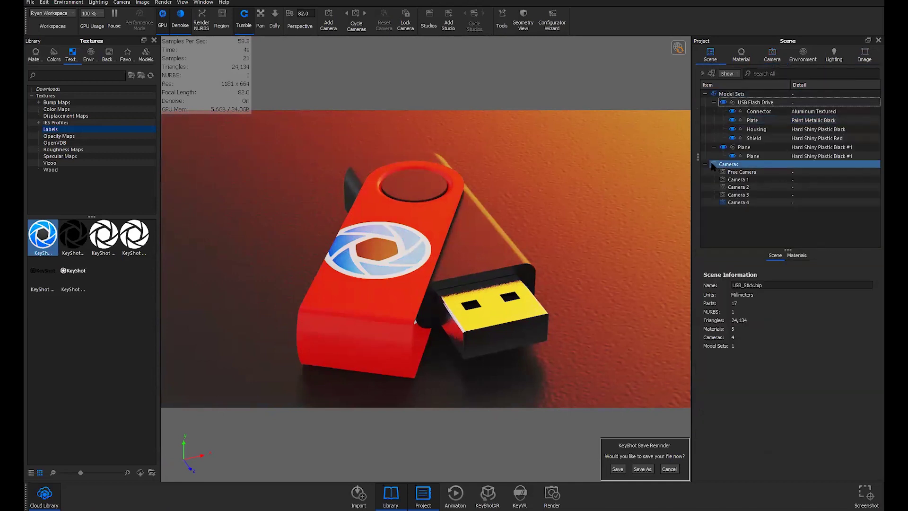
click(737, 173)
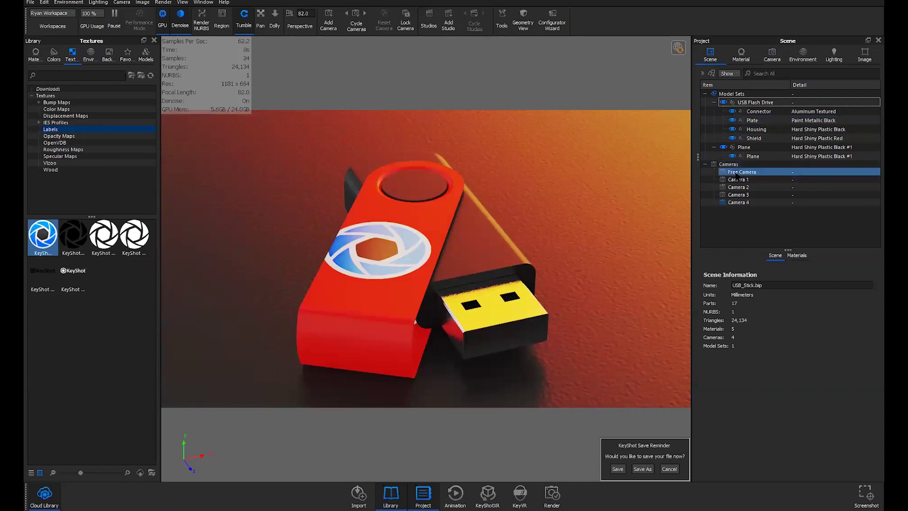
click(738, 186)
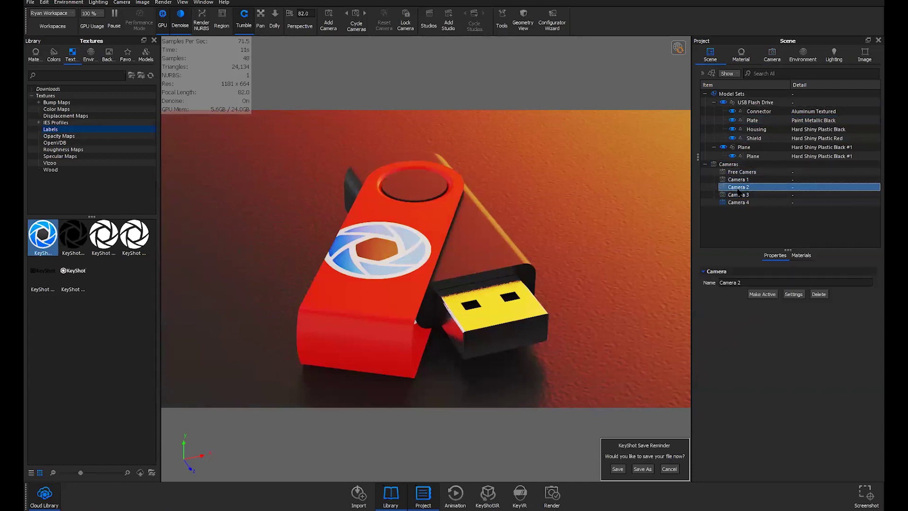
click(738, 195)
click(738, 180)
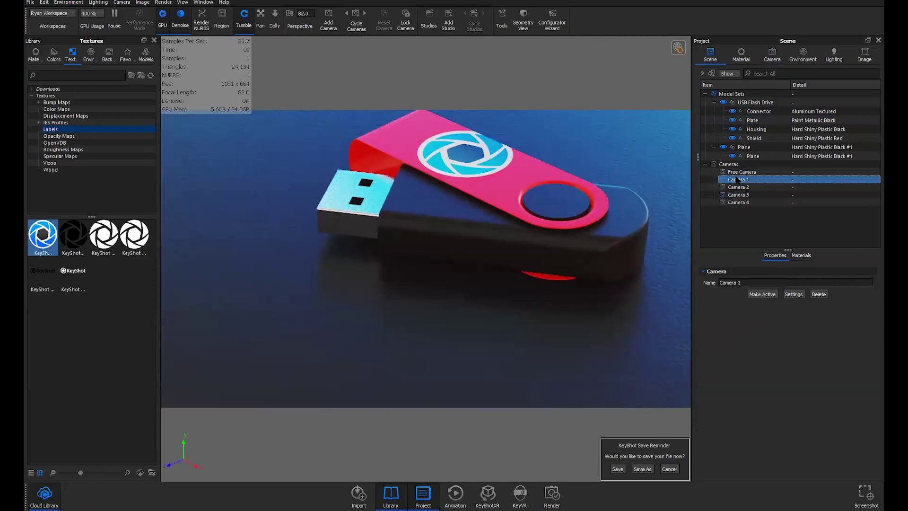
click(739, 172)
click(705, 164)
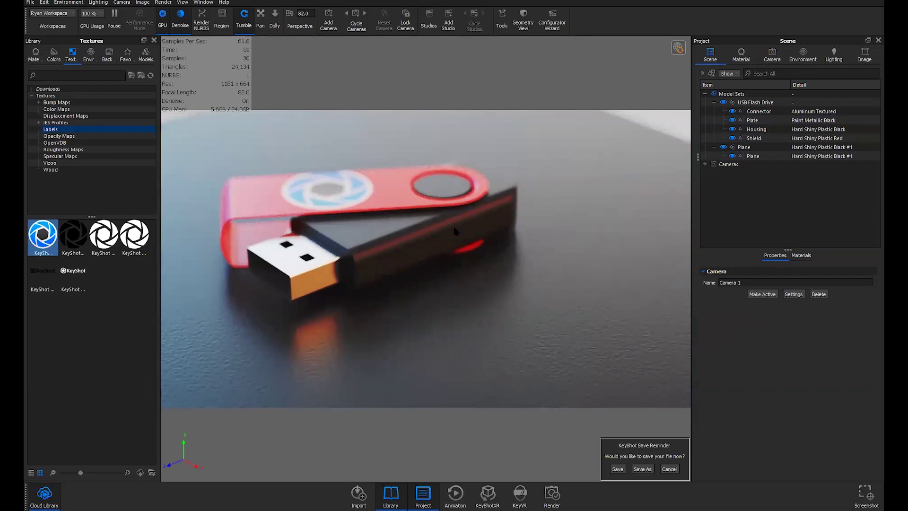
Step: Turn off depth of field for the Free Camera and hide the ground plane under the USB drive
double_click(334, 193)
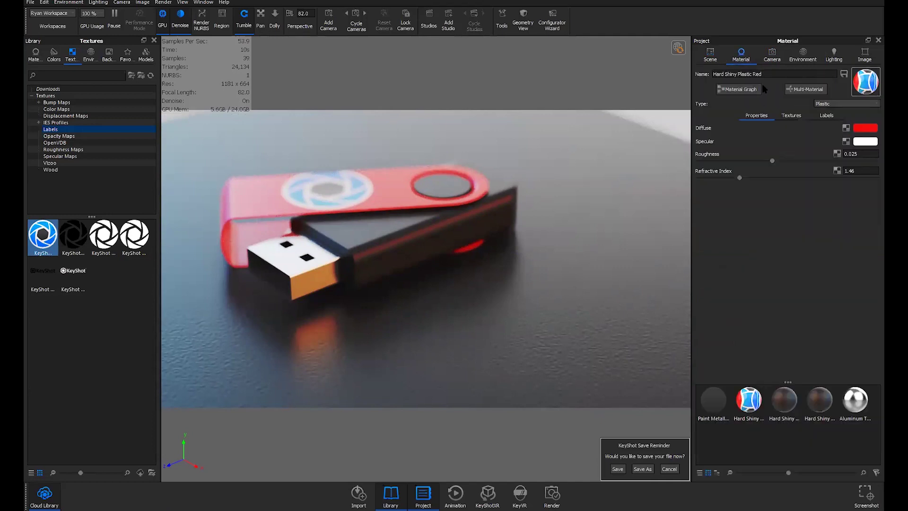
click(771, 55)
click(732, 71)
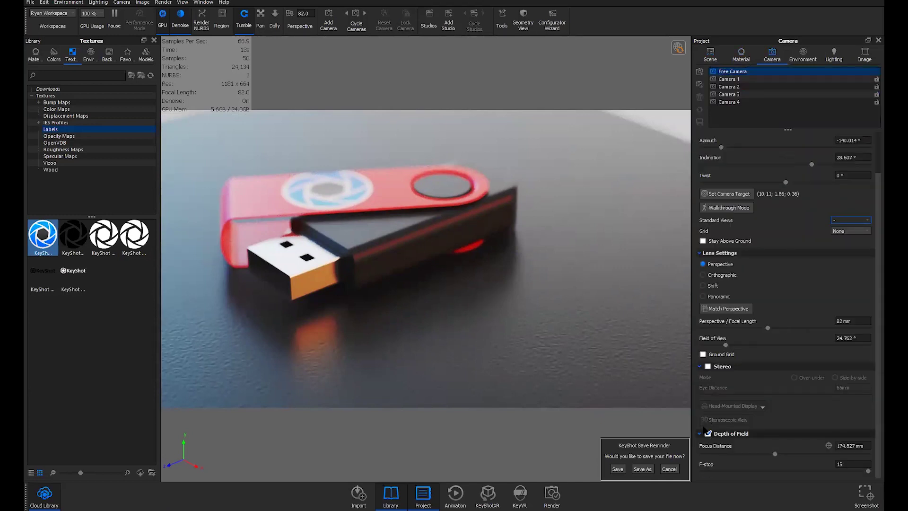
right_click(601, 249)
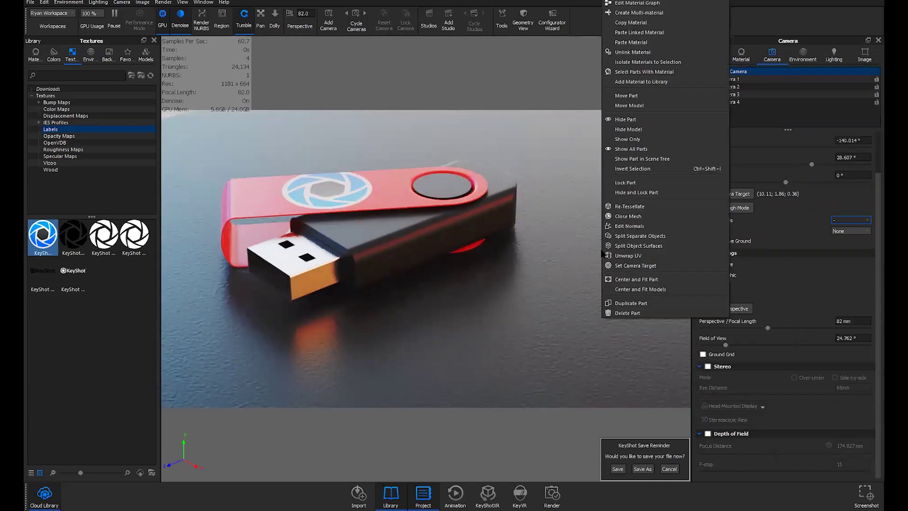
click(624, 119)
Step: Turn off the Two Sided option of the KeyShot Icon label on the red shield's material
drag(558, 198, 308, 205)
double_click(314, 211)
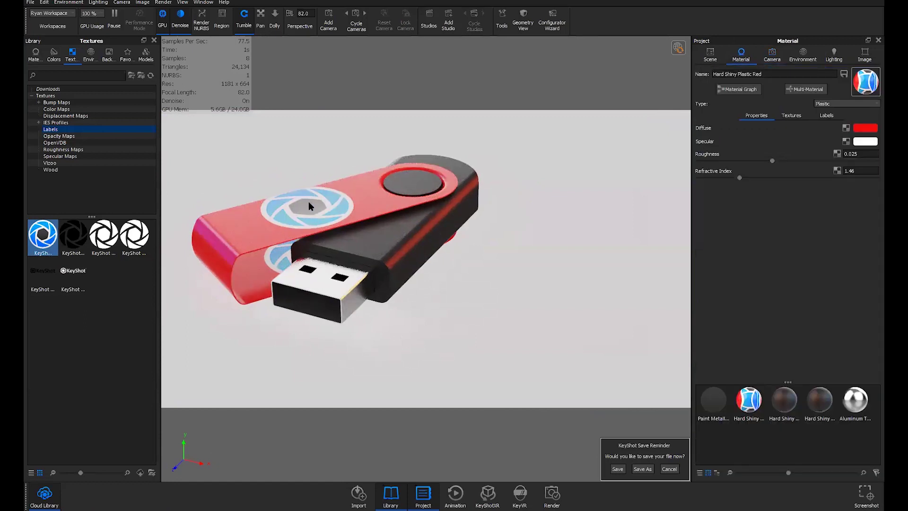
click(826, 115)
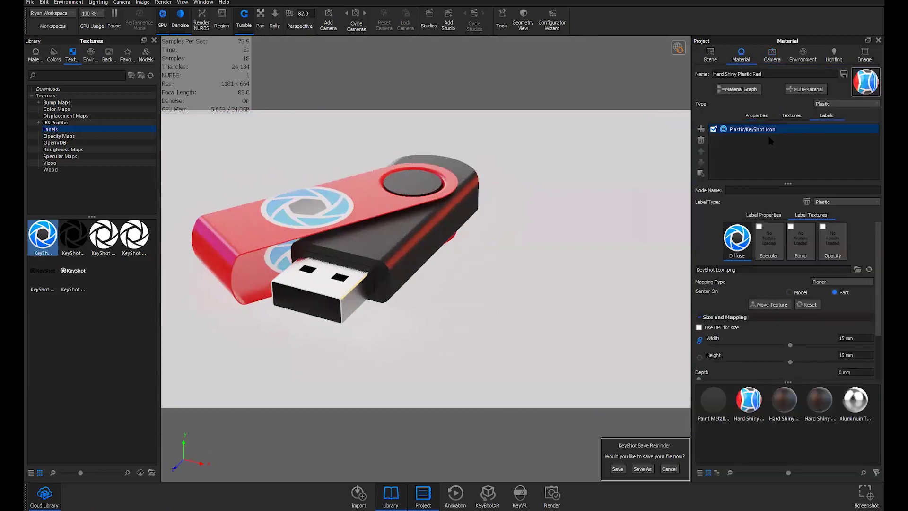
click(743, 130)
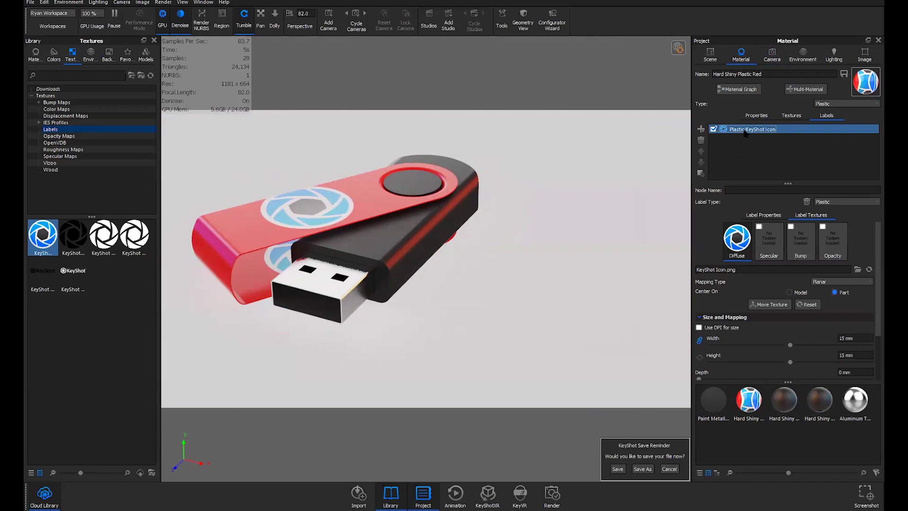
click(744, 132)
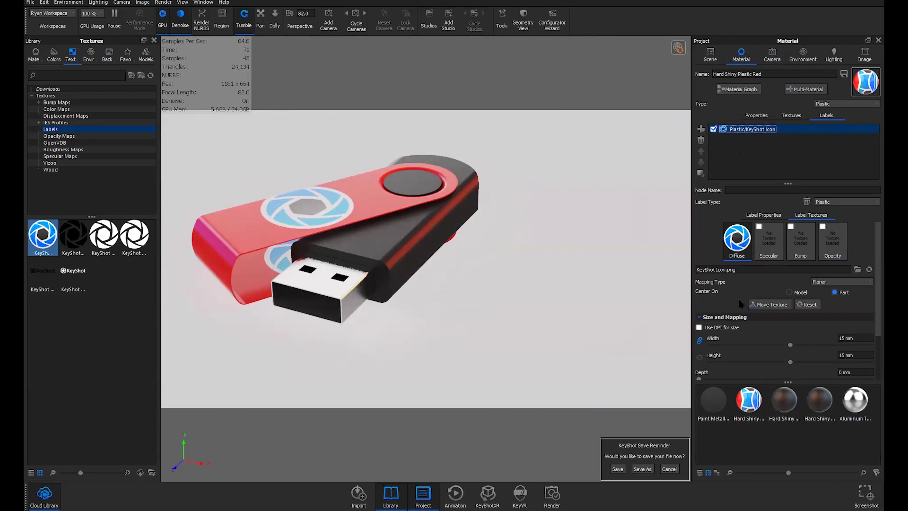
scroll(683, 383, up, 3)
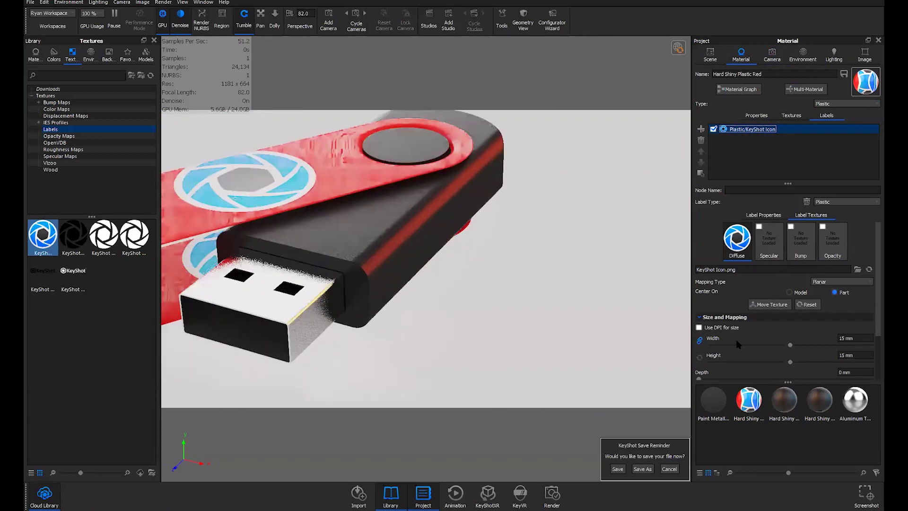
scroll(704, 371, down, 2)
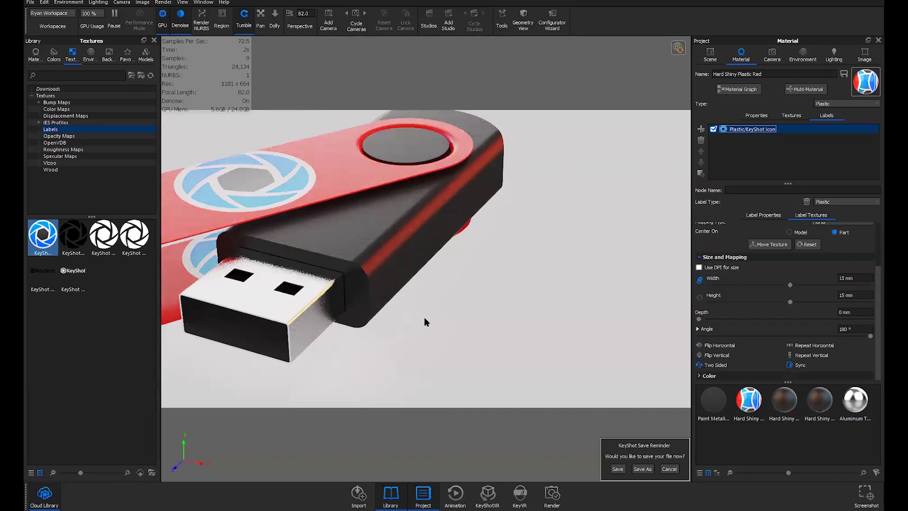
click(366, 333)
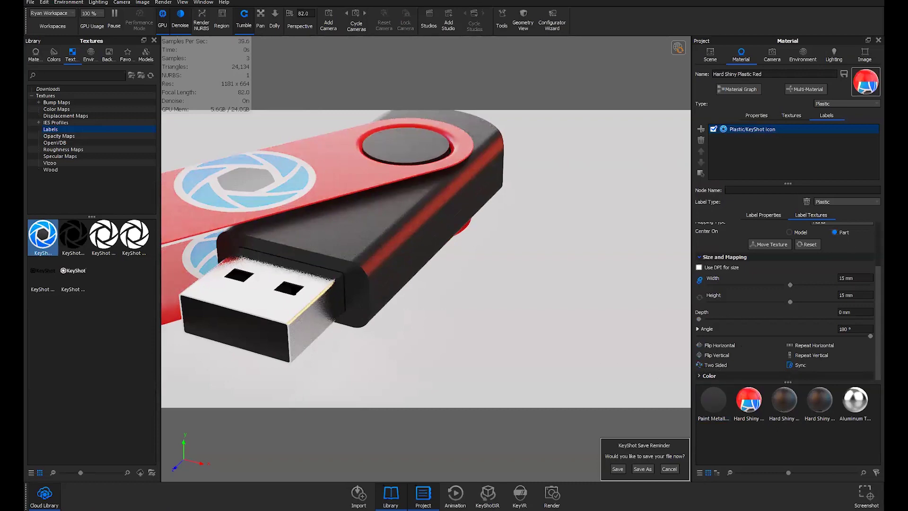
Step: Inspect the USB drive from below and above to compare the label on both sides of the red shield
drag(361, 302, 334, 233)
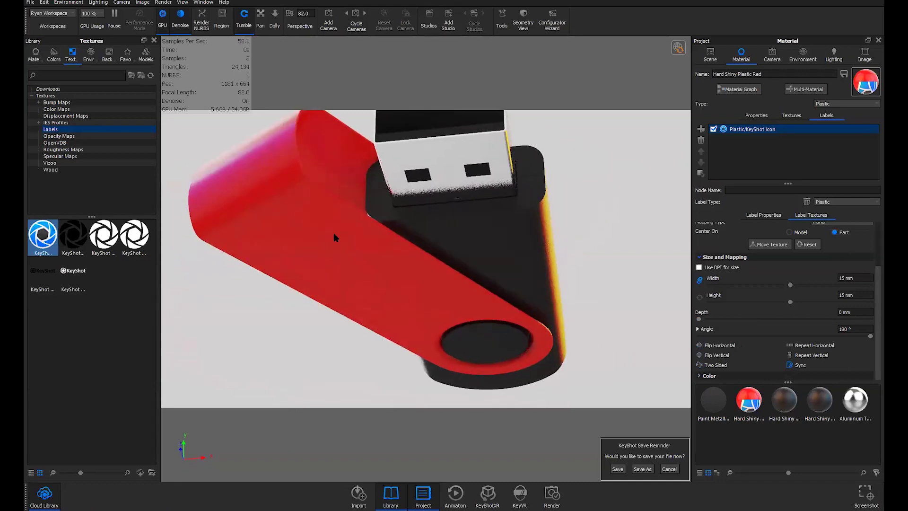
drag(475, 239, 375, 219)
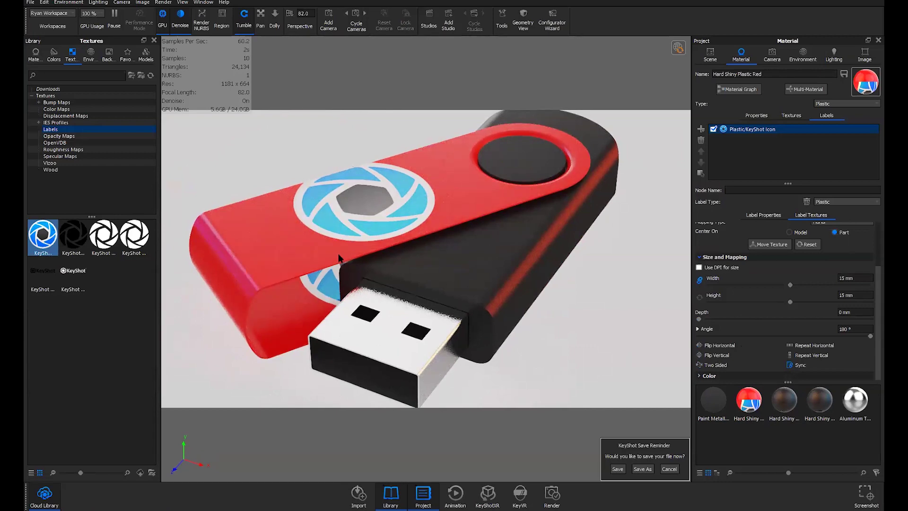
drag(331, 279, 336, 300)
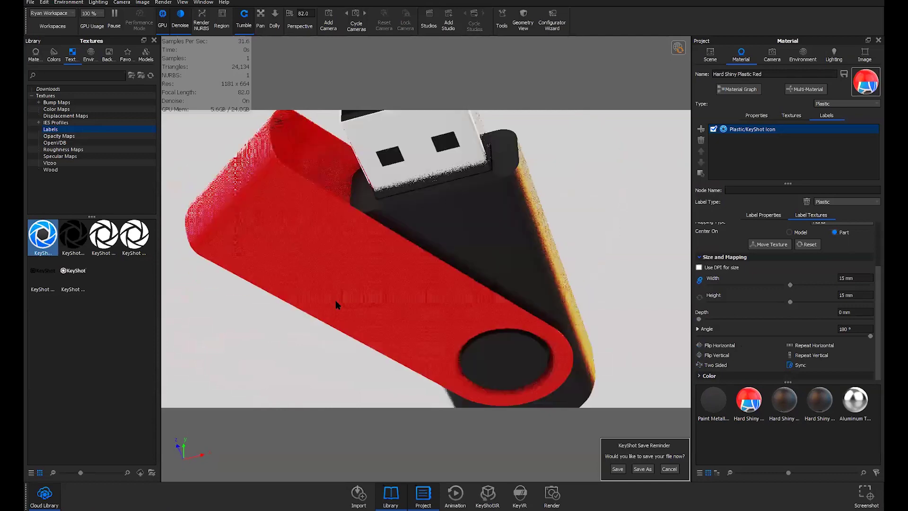
drag(409, 194, 691, 380)
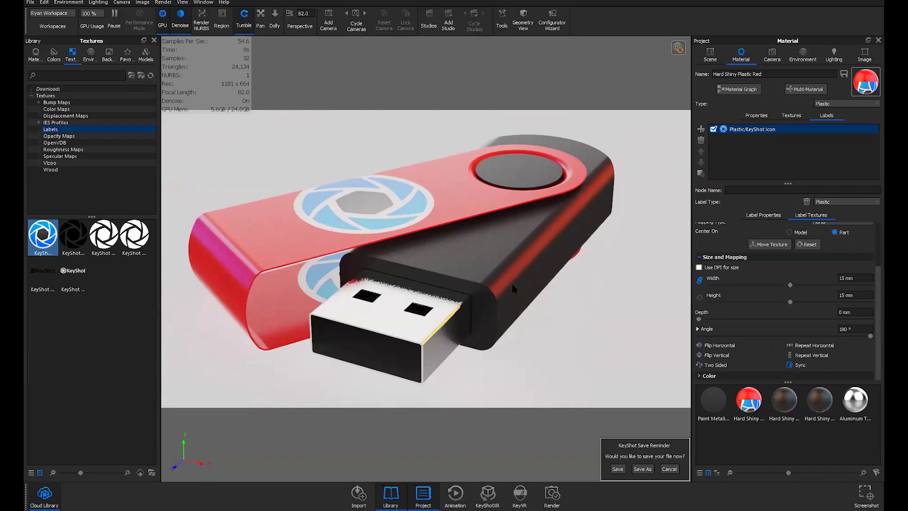
scroll(512, 283, down, 5)
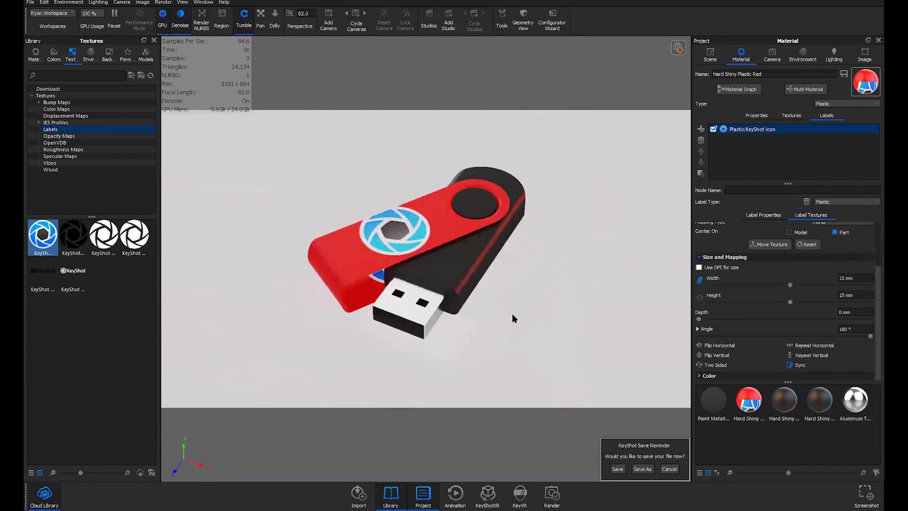
drag(512, 314, 465, 289)
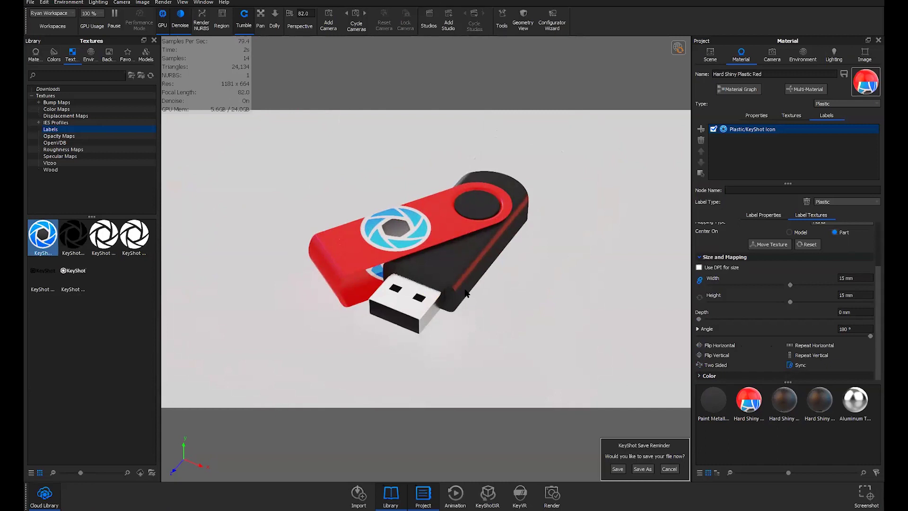
drag(466, 293, 466, 275)
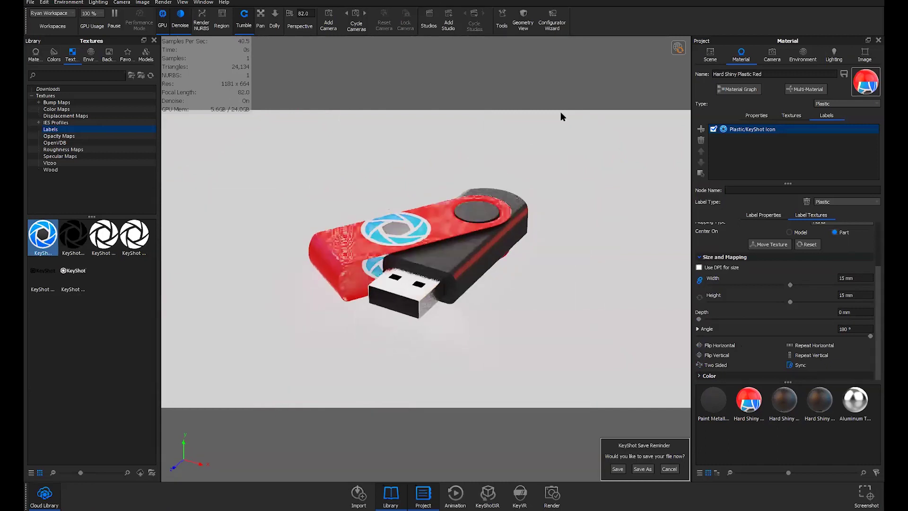
Step: Switch through the saved views from Camera 1 to Camera 4, ending on Camera 4
click(773, 55)
click(729, 80)
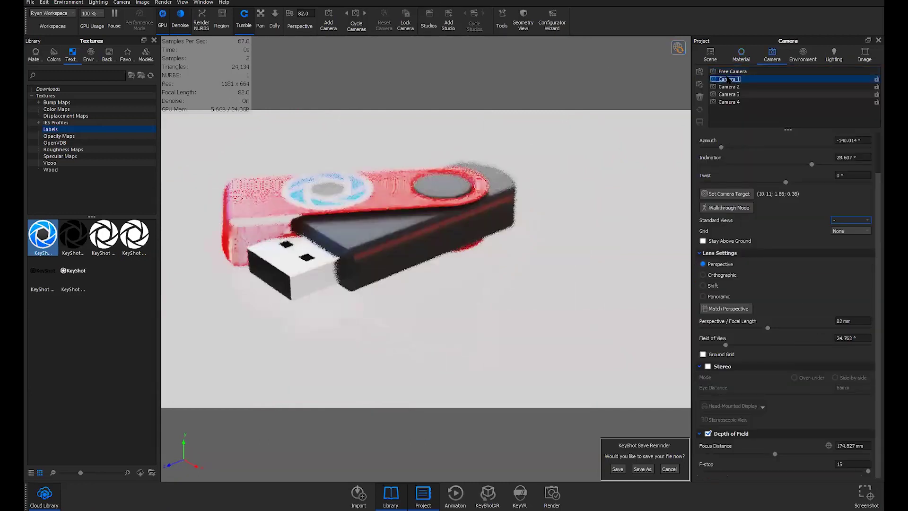
click(729, 87)
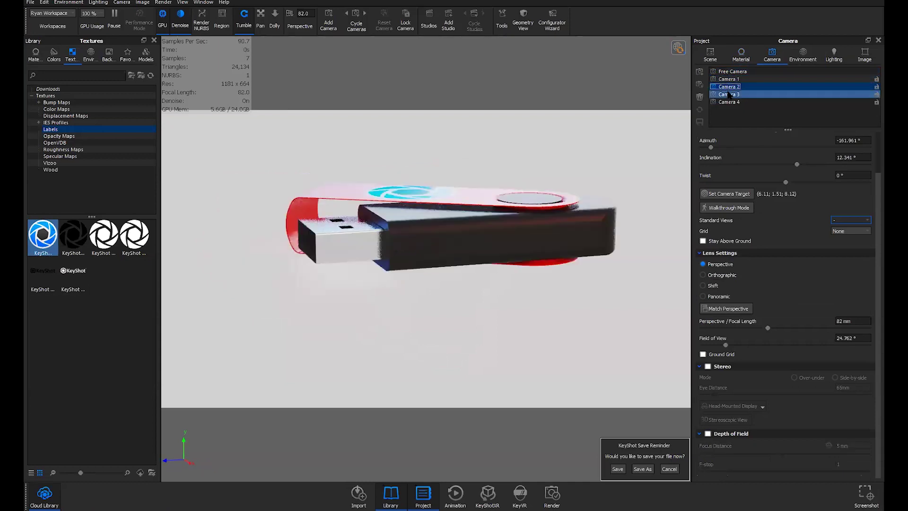
click(729, 94)
click(729, 101)
Step: Show the hidden ground plane under the USB drive again
right_click(563, 221)
click(575, 231)
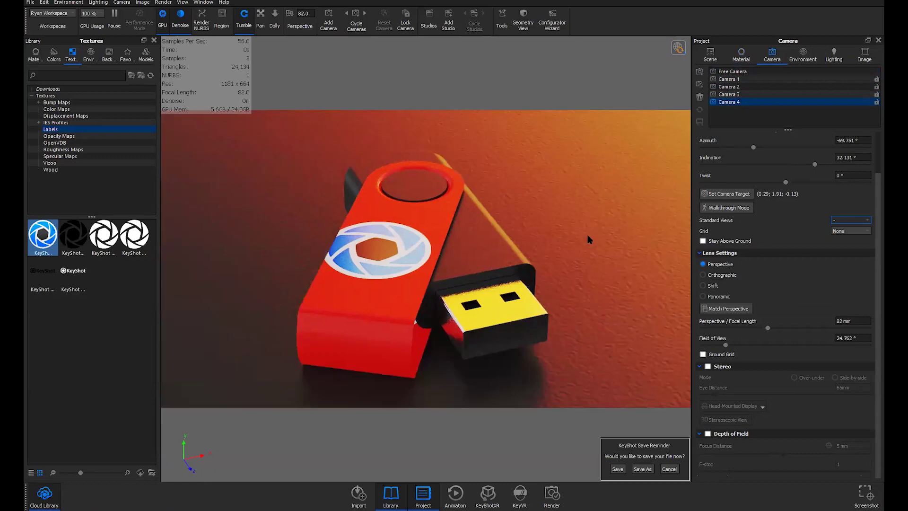
key(ctrl+z)
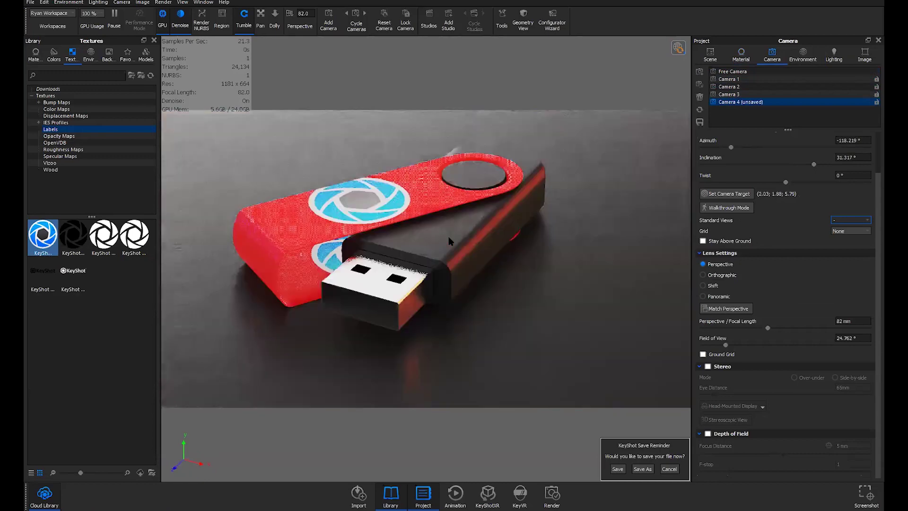
Step: Delete the KeyShot Icon label from the red shield's material
double_click(397, 209)
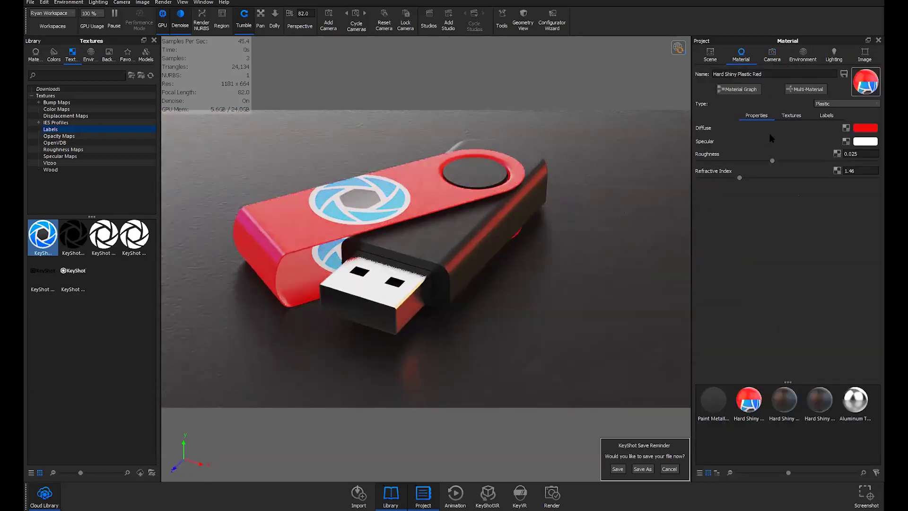
click(826, 115)
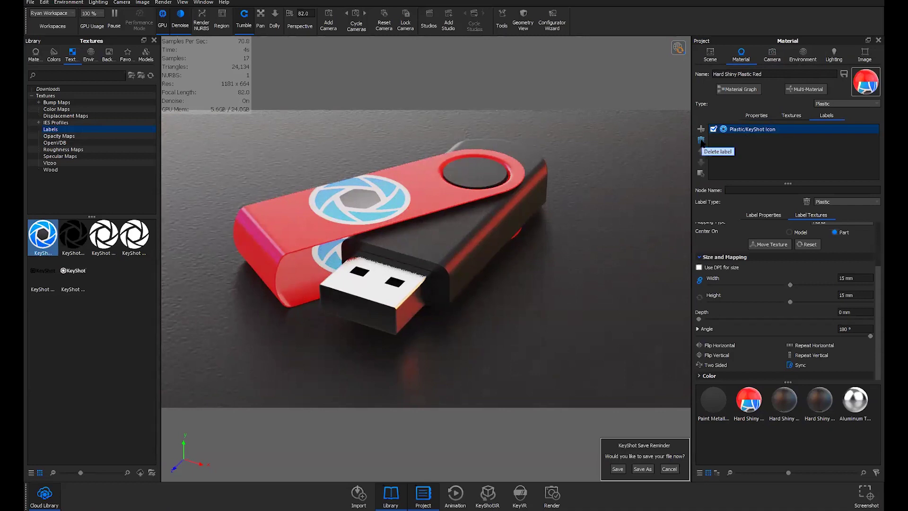
click(701, 141)
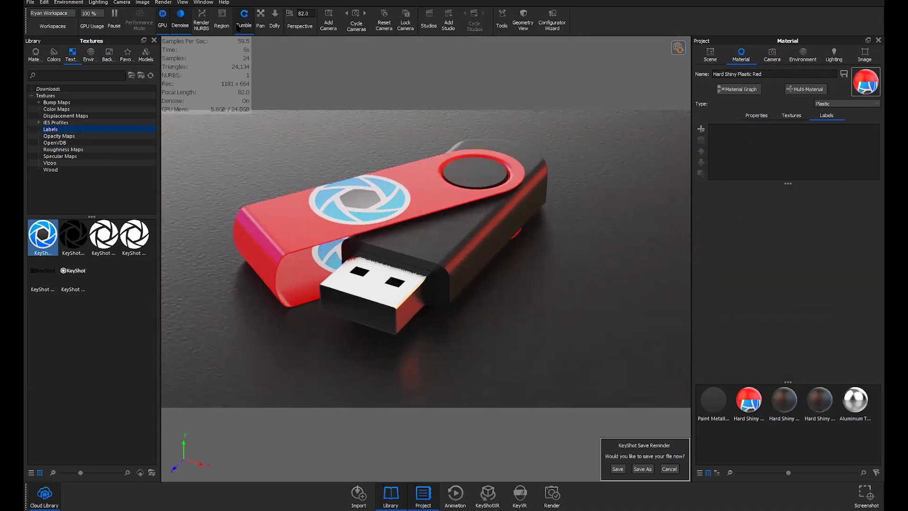
Step: Switch rendering from GPU to CPU, enable Performance Mode and examine the USB drive from a few angles
click(162, 15)
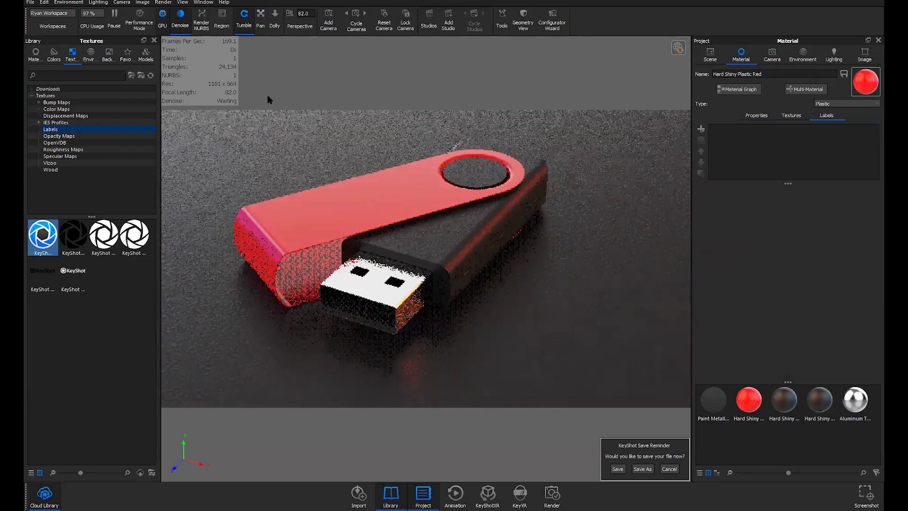
drag(490, 241, 265, 156)
click(139, 19)
mouse_move(411, 211)
mouse_down()
mouse_move(427, 257)
mouse_move(388, 195)
mouse_move(333, 186)
mouse_move(356, 240)
mouse_move(435, 217)
mouse_move(428, 199)
mouse_move(401, 197)
mouse_move(426, 229)
mouse_move(417, 218)
mouse_up()
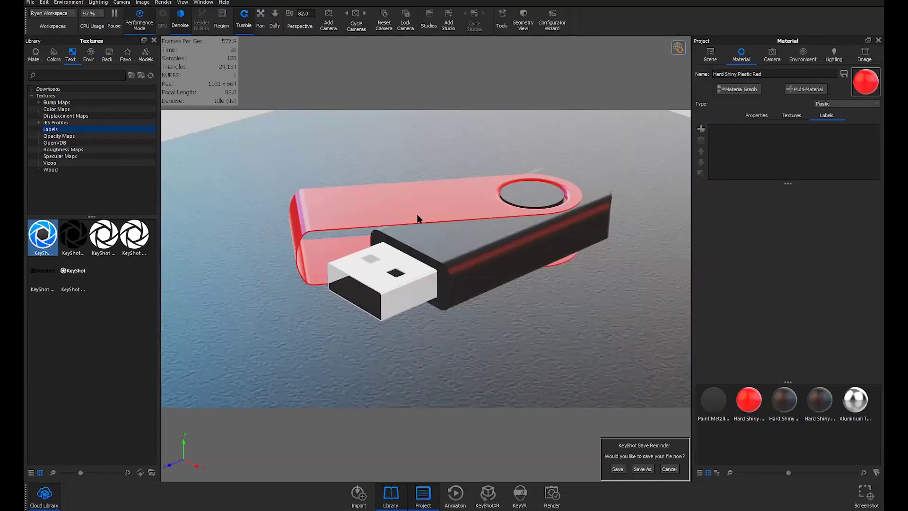
drag(422, 235, 428, 239)
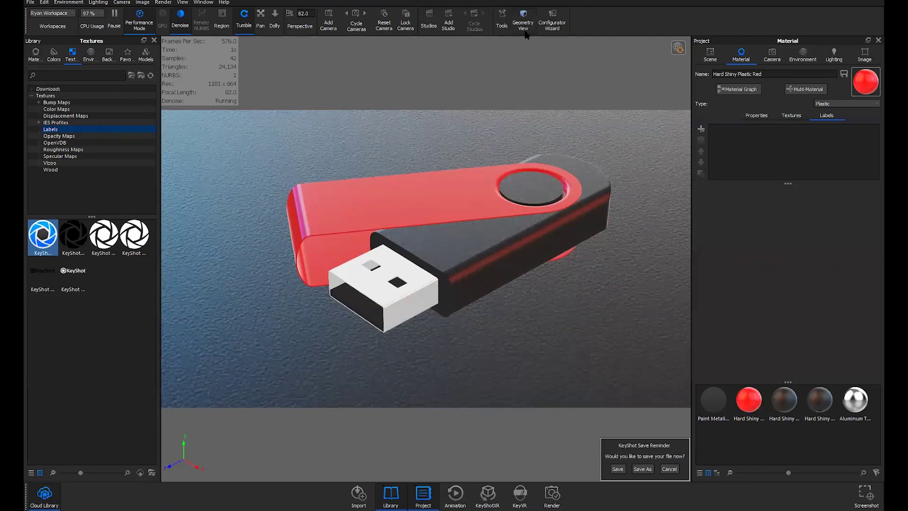
Step: Open the Geometry View and enlarge its window over the real-time view
click(523, 16)
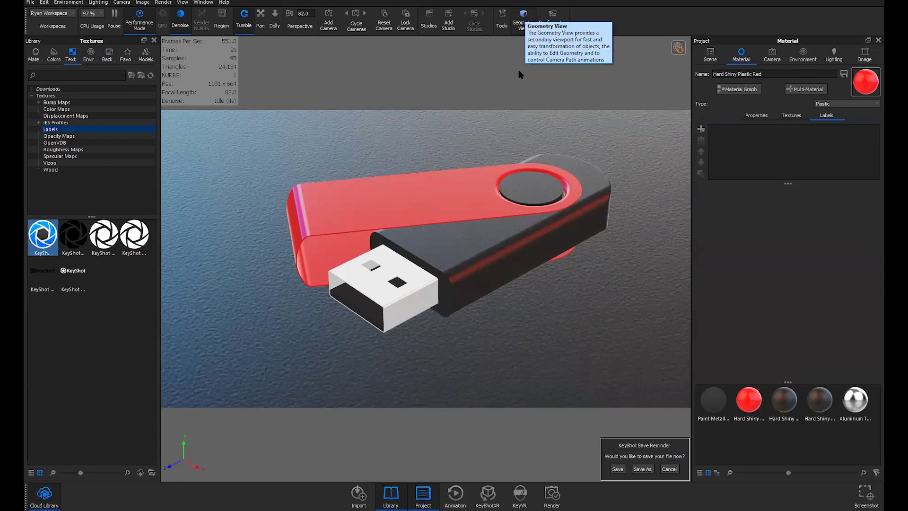
drag(96, 252, 264, 159)
key(o)
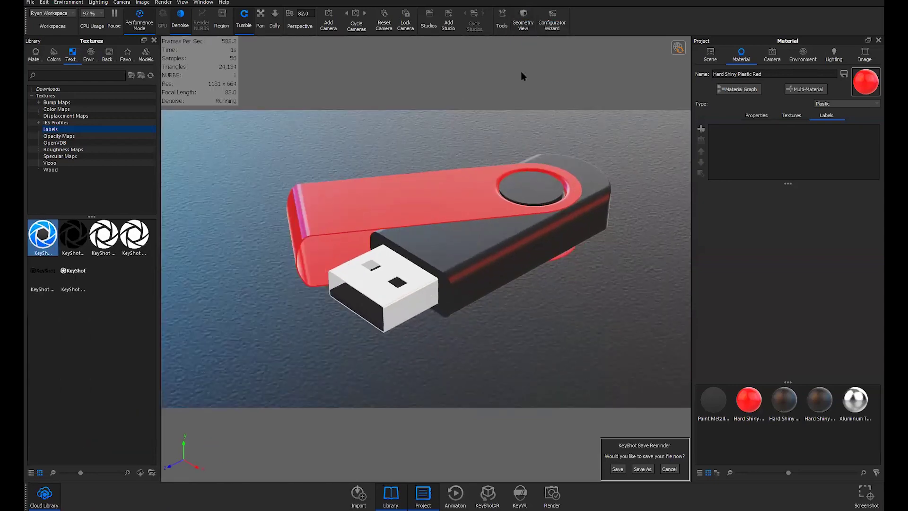
click(525, 16)
drag(248, 165, 238, 119)
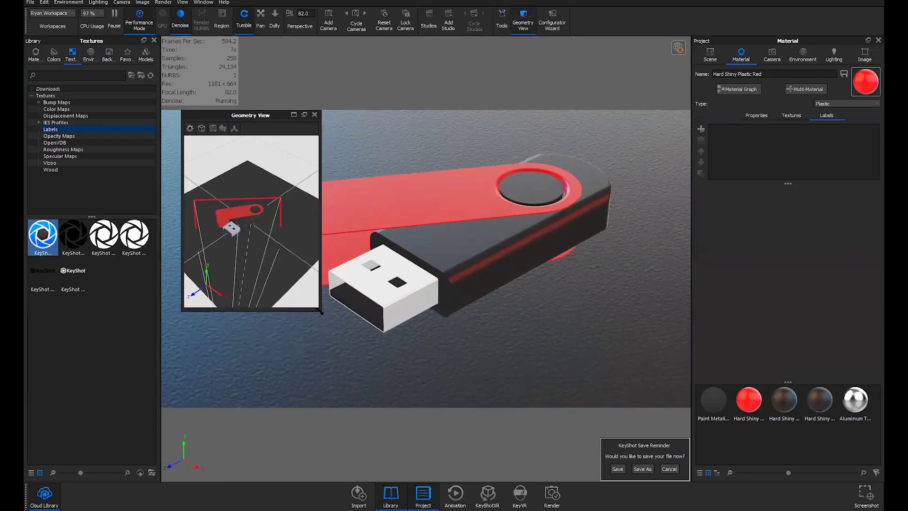
drag(320, 313, 440, 422)
Step: Examine the USB drive, ground plane and camera frustum in the Geometry View, and select the black housing
drag(336, 325, 310, 291)
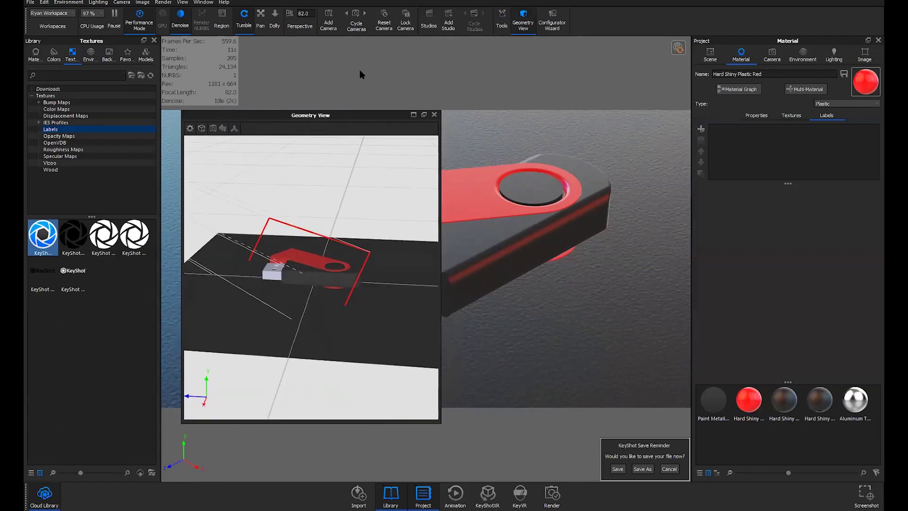
drag(348, 115, 353, 85)
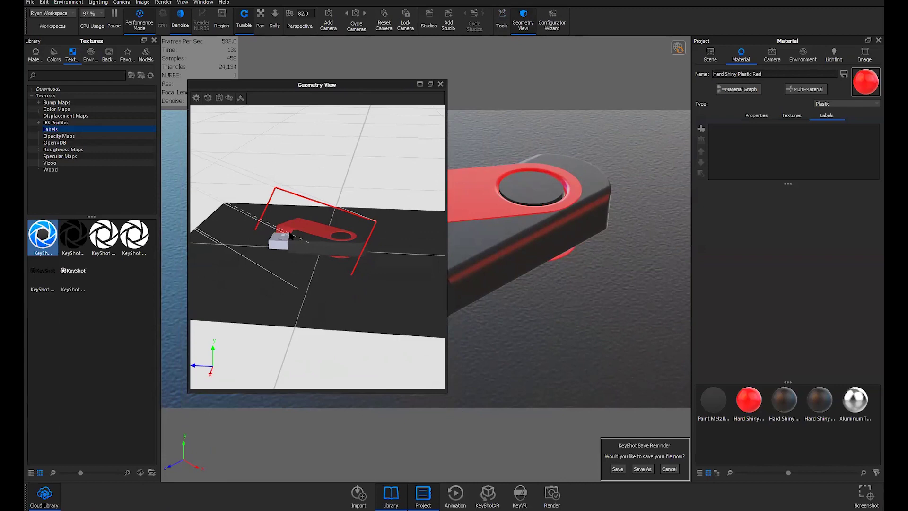
drag(291, 237, 321, 252)
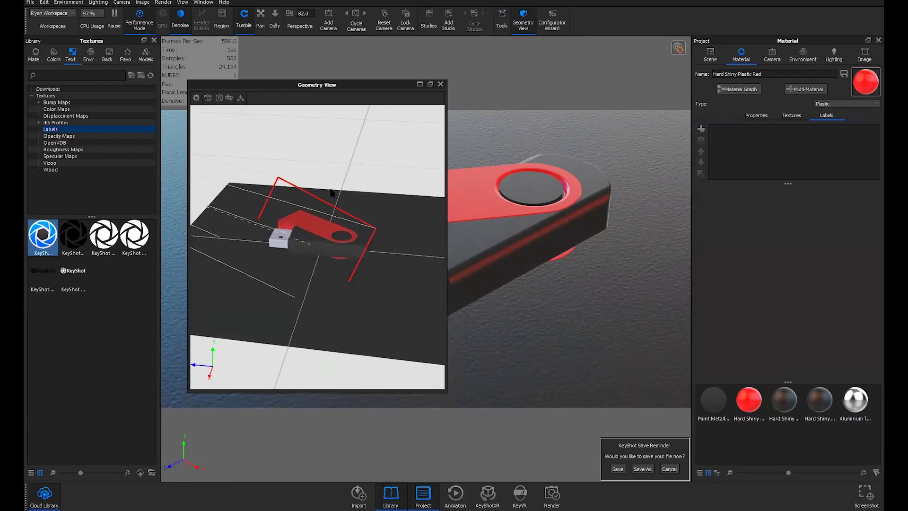
drag(364, 231, 331, 245)
scroll(331, 245, down, 5)
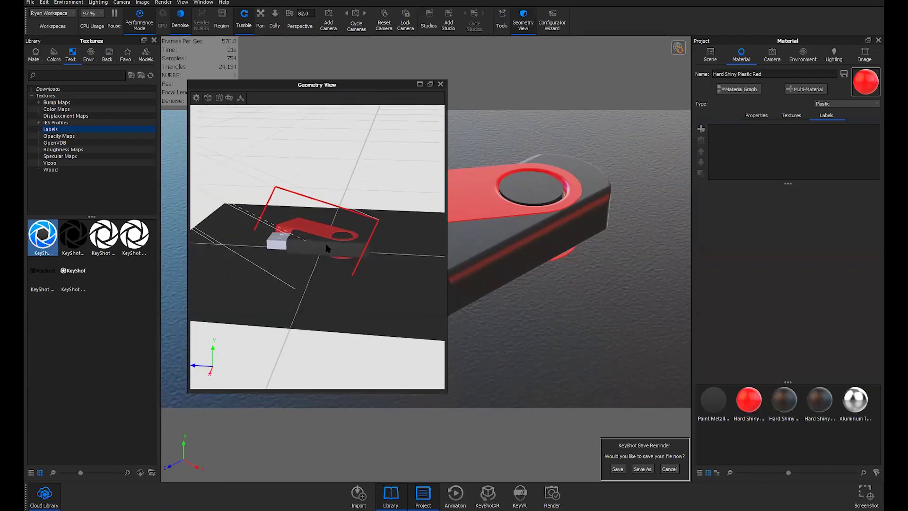
scroll(325, 243, down, 1)
click(325, 244)
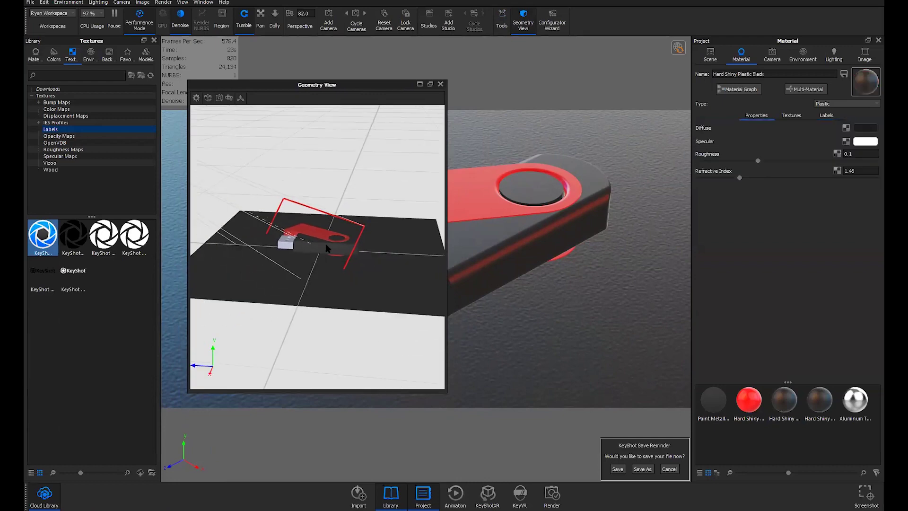
Step: Try to move the USB Flash Drive group with the Move tool while working in the Geometry View
click(710, 54)
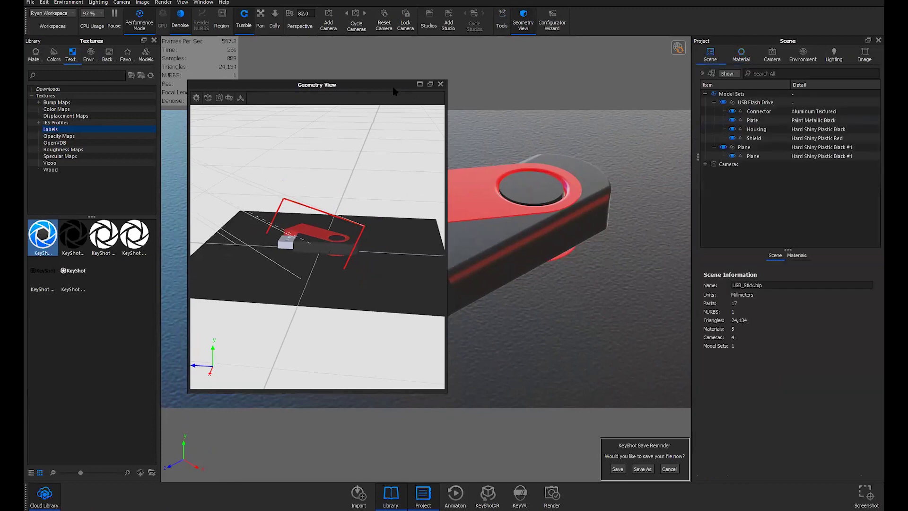
drag(394, 88, 400, 87)
click(755, 102)
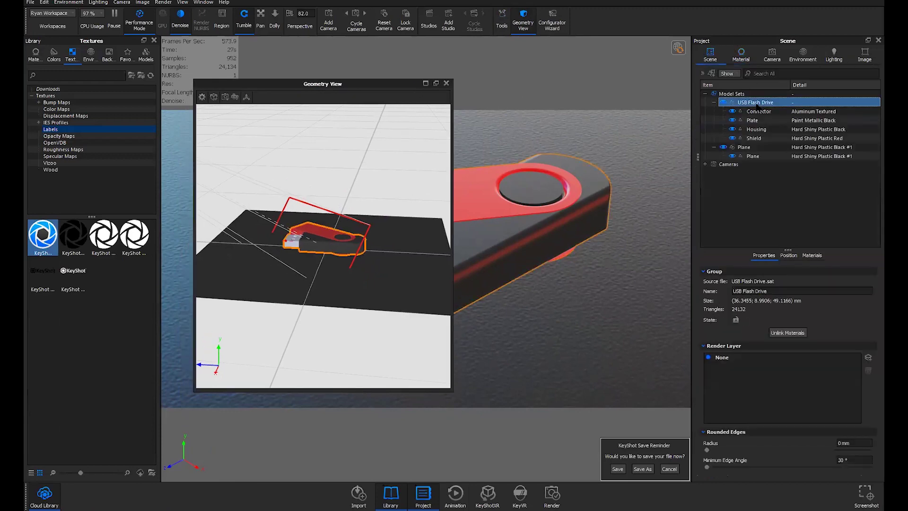
right_click(756, 103)
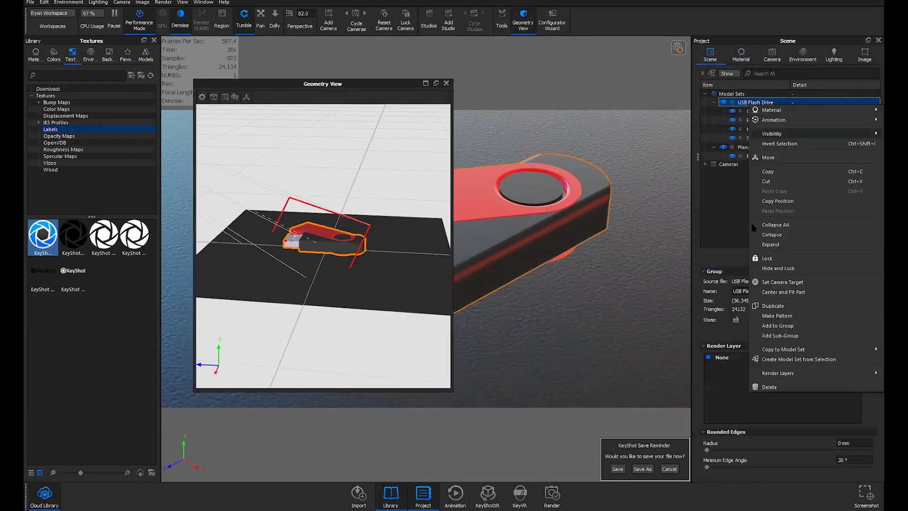
click(771, 157)
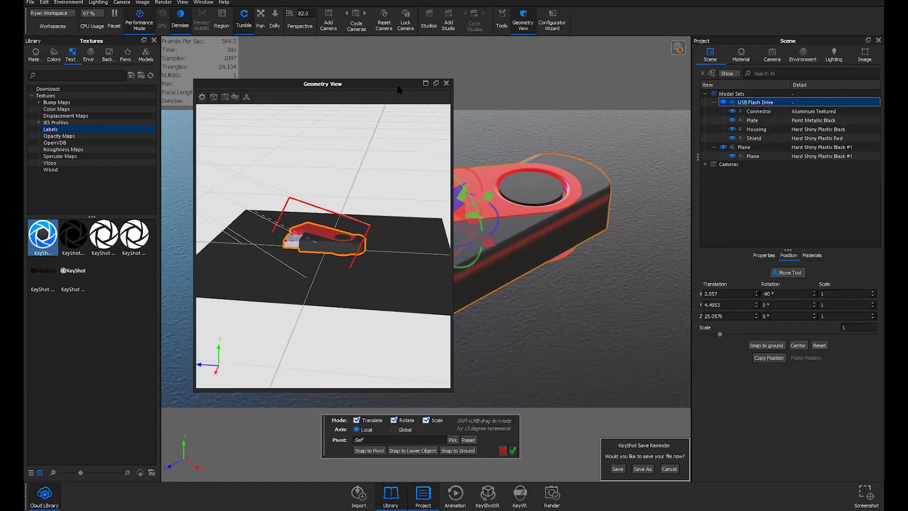
drag(398, 89, 376, 90)
double_click(316, 242)
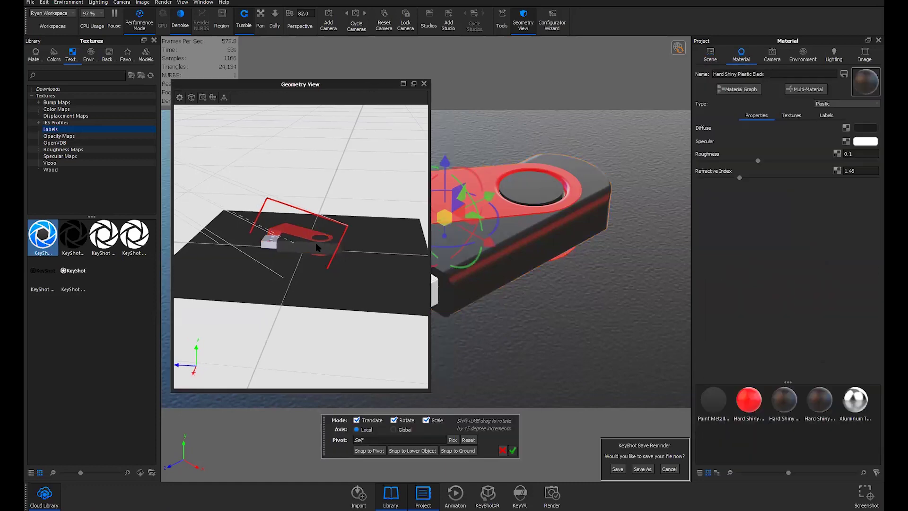
drag(299, 233, 316, 259)
click(512, 450)
Step: Examine where the scene cameras sit around the USB drive in the Geometry View, and close that view
mouse_move(372, 290)
mouse_down()
mouse_move(348, 265)
mouse_move(307, 263)
mouse_up()
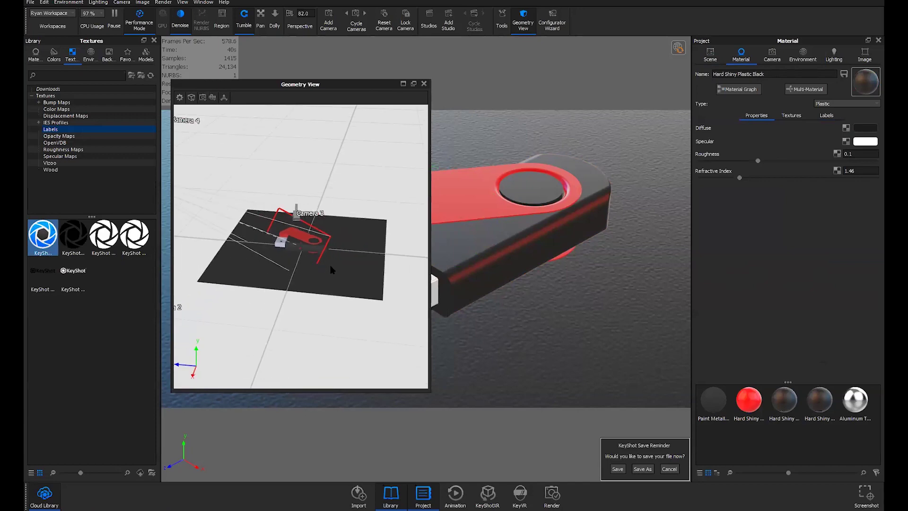
scroll(331, 270, down, 3)
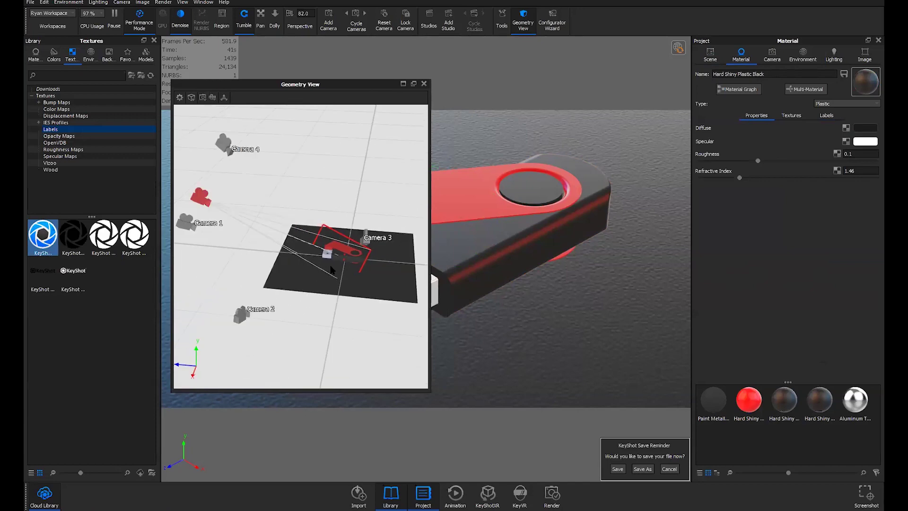
key(o)
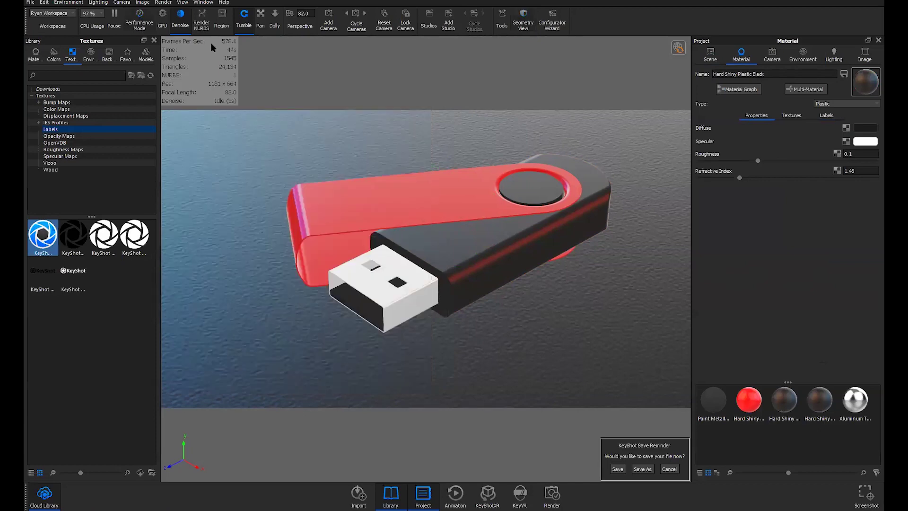
Step: Return rendering from Performance Mode to GPU mode and examine the denoised USB drive from several angles and a greater distance
click(161, 17)
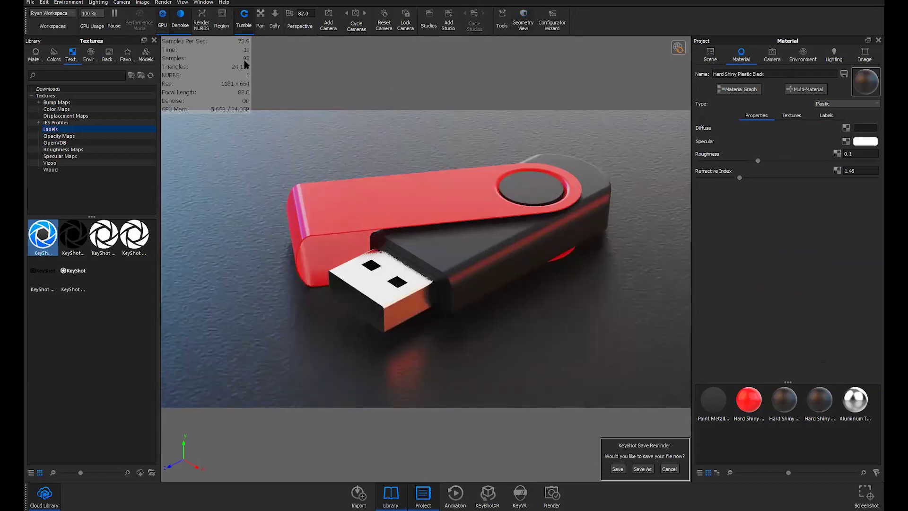
click(678, 47)
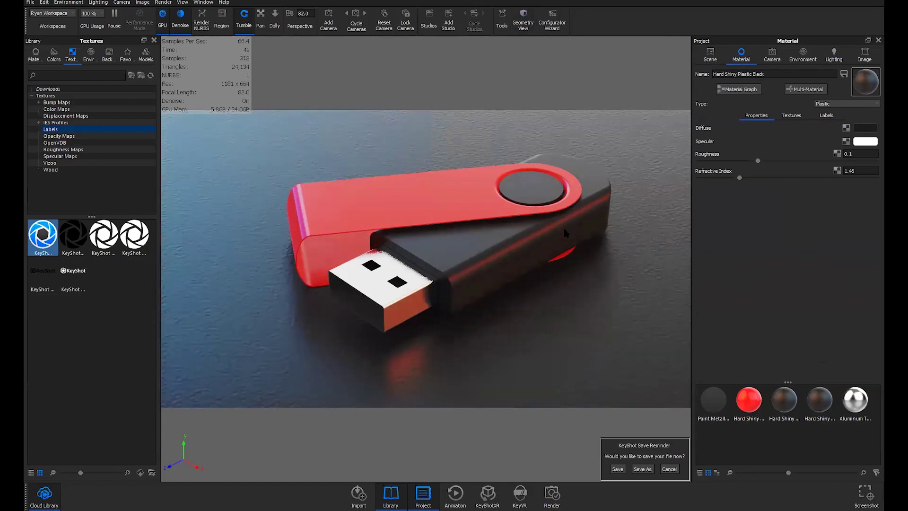
drag(493, 266, 437, 281)
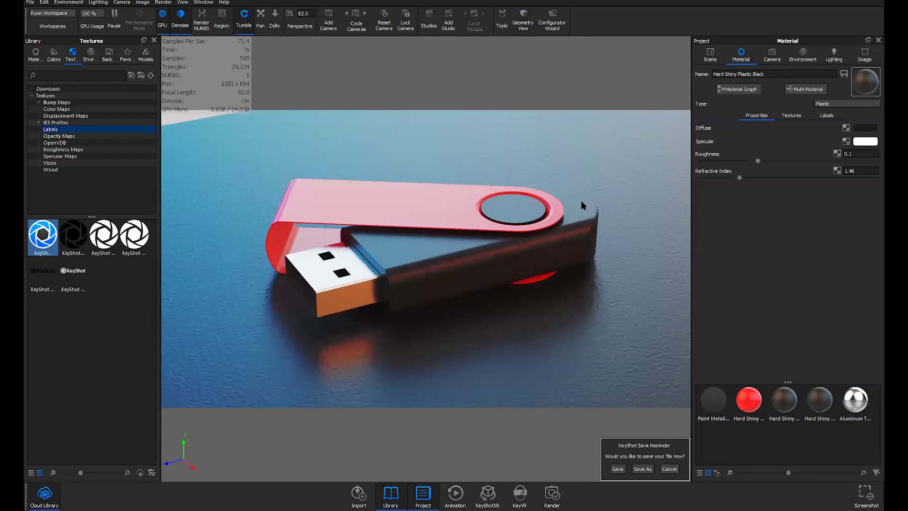
drag(554, 246, 557, 250)
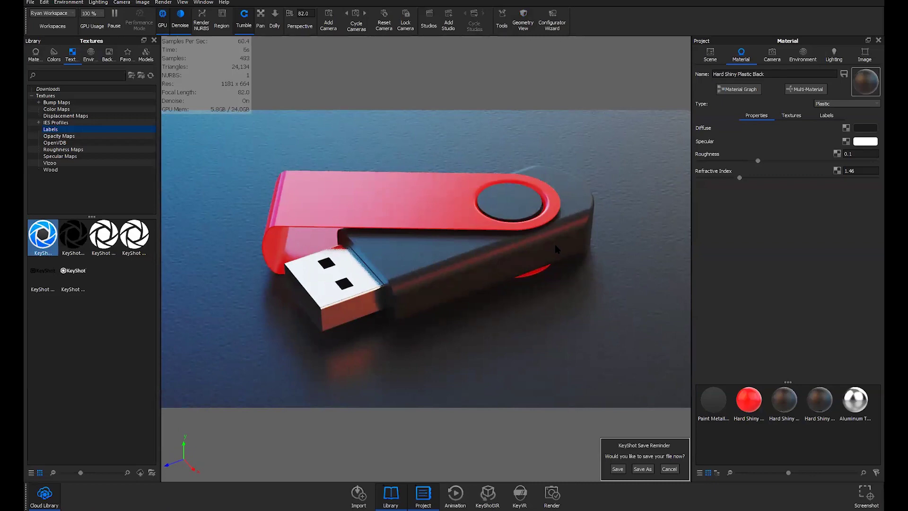
scroll(556, 246, down, 3)
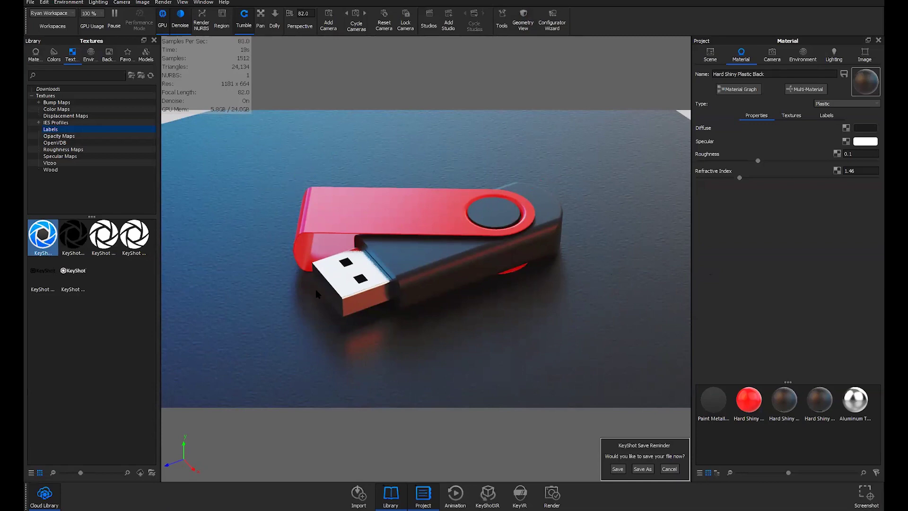
drag(456, 268, 405, 235)
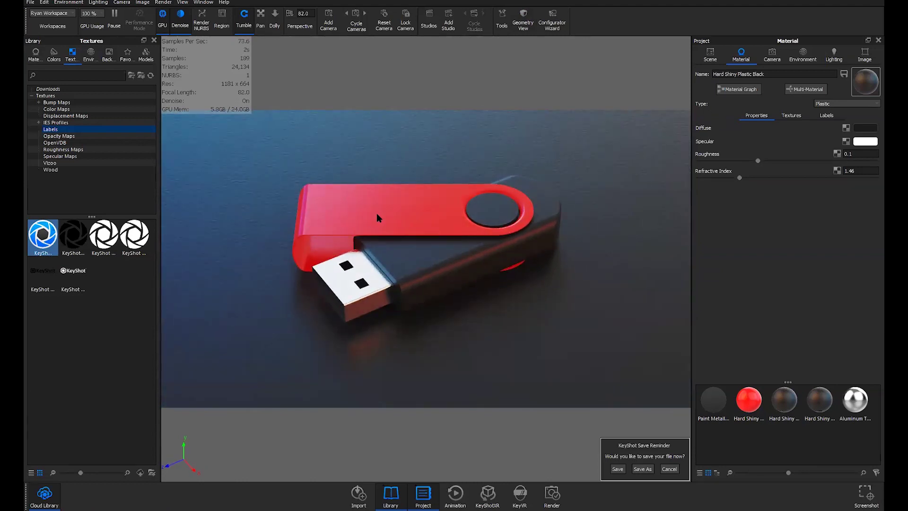
drag(407, 233, 422, 253)
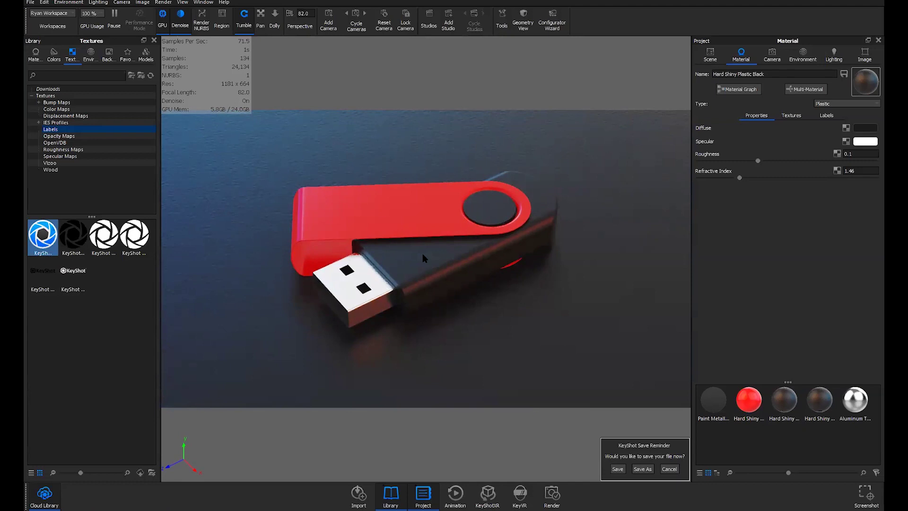
drag(421, 220, 431, 246)
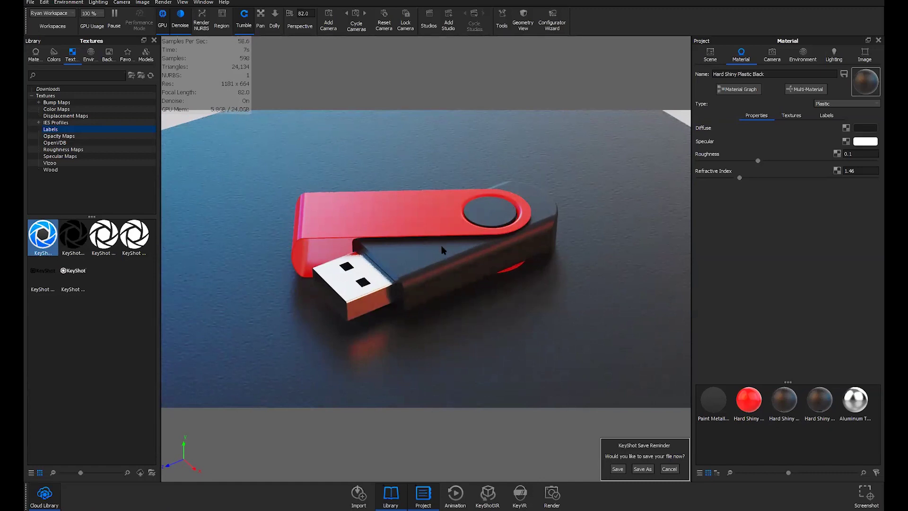
drag(442, 247, 443, 257)
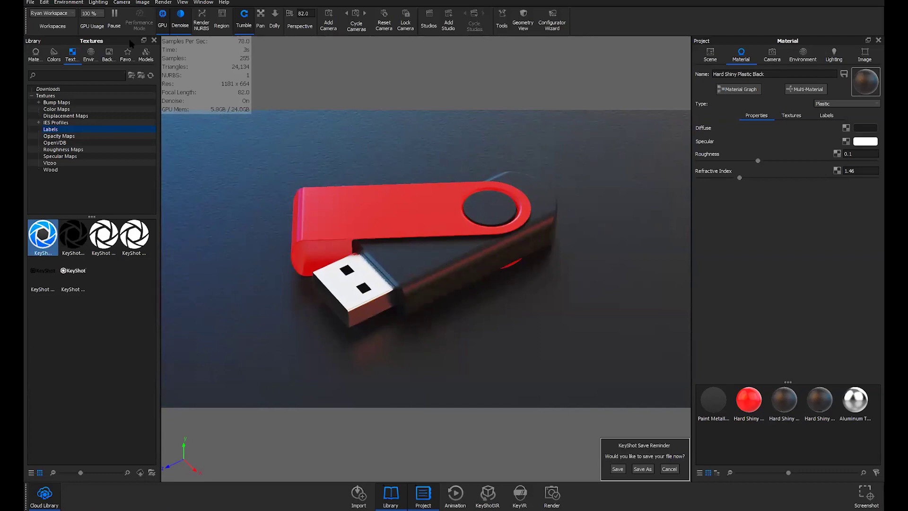
Step: Turn off Denoise and examine the USB drive from a lower angle
click(180, 19)
drag(421, 285, 372, 254)
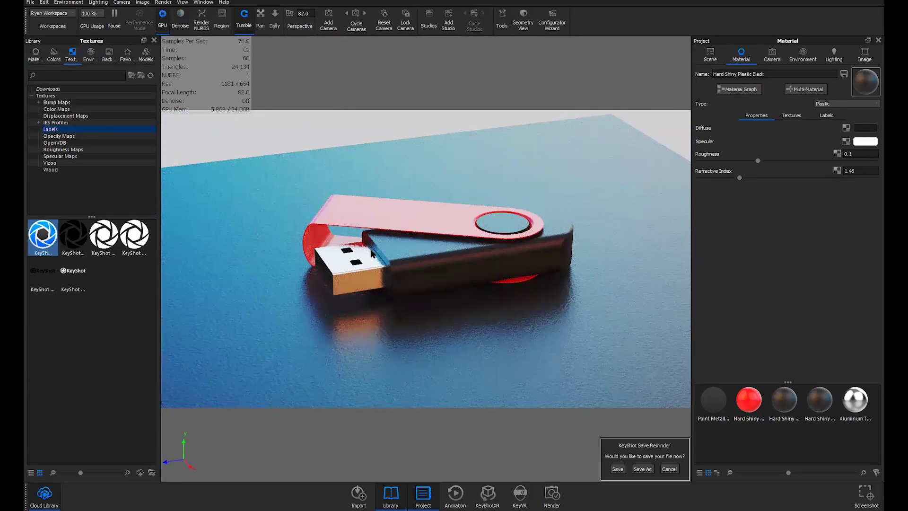